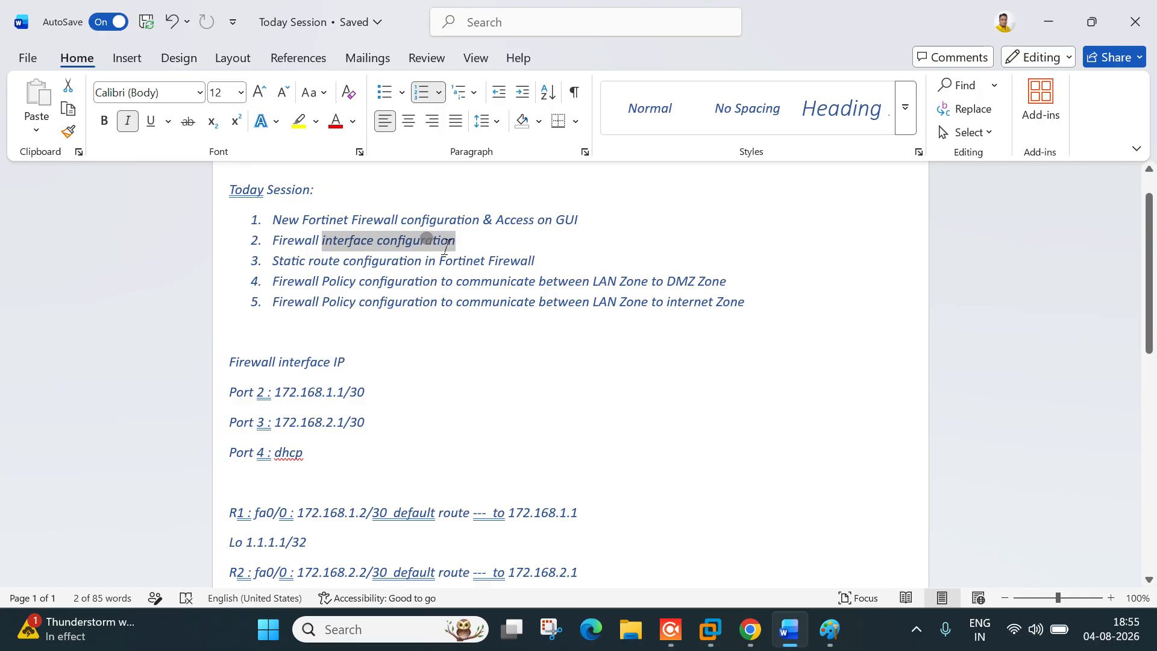
Step: Highlight the Static route configuration item and the fourth and fifth agenda items in Word
left_click_drag(272, 261, 540, 266)
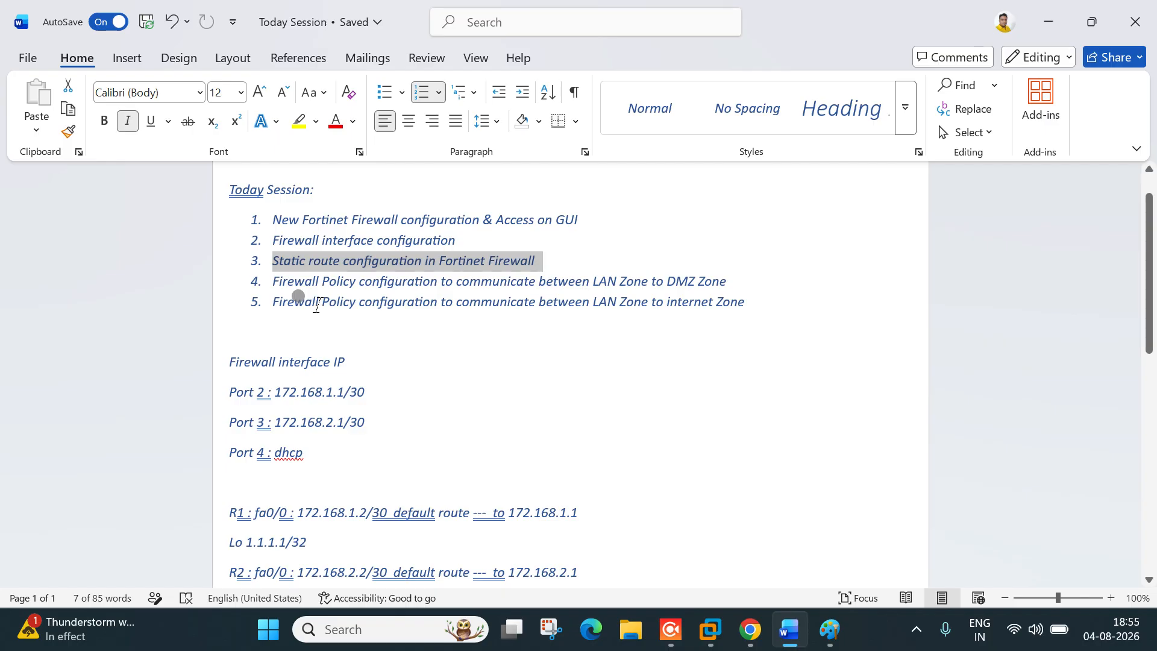
left_click_drag(274, 282, 718, 279)
left_click_drag(587, 303, 745, 308)
Step: Clear the agenda selection and switch to the EVE lab topology in Chrome
left_click(536, 331)
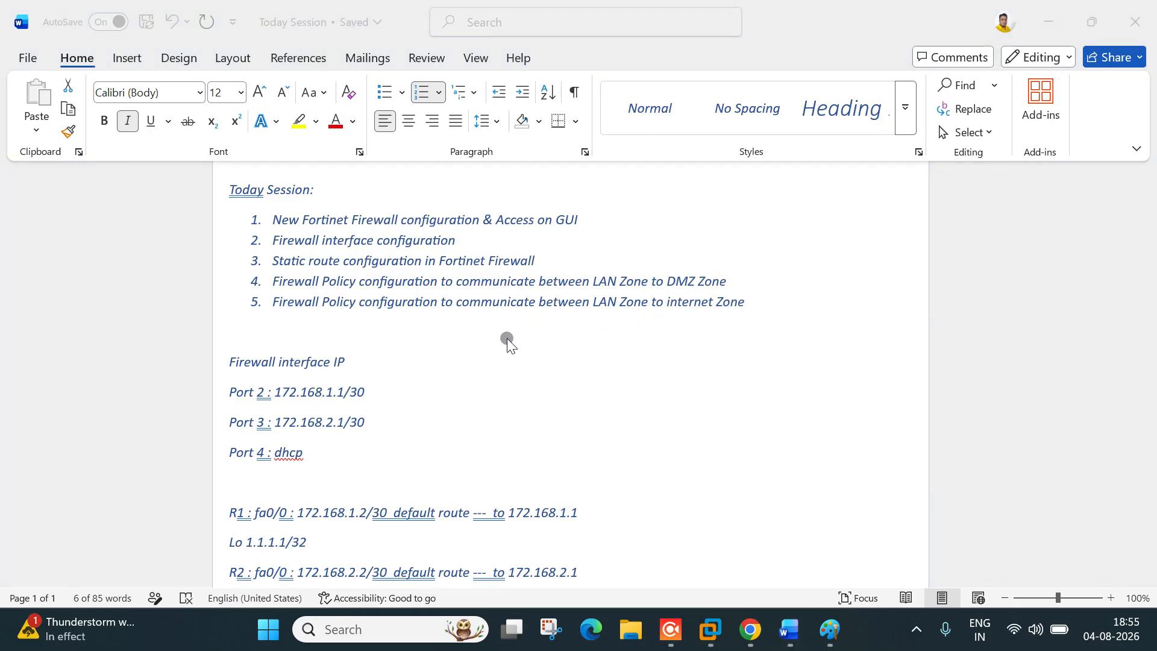
key("alt+Tab")
key("alt+Tab")
key("alt+Tab")
key("alt+Tab")
key("alt+Tab")
key("alt+shift+Tab")
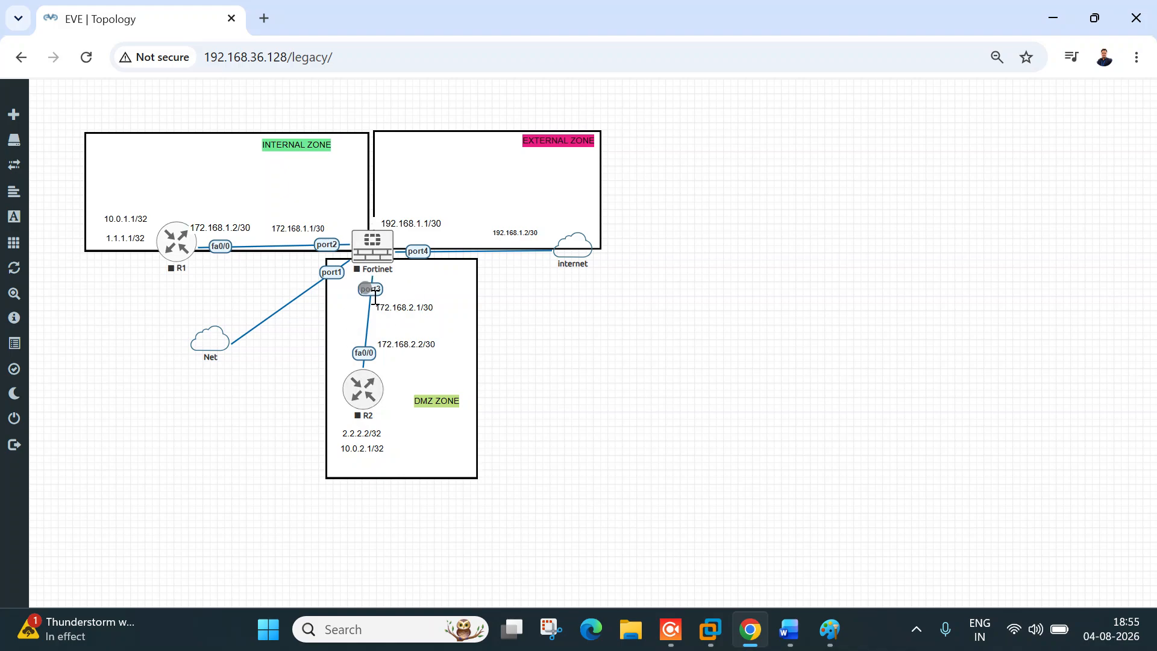
Step: Snip the whole EVE topology screen with Snipping Tool
left_click(544, 640)
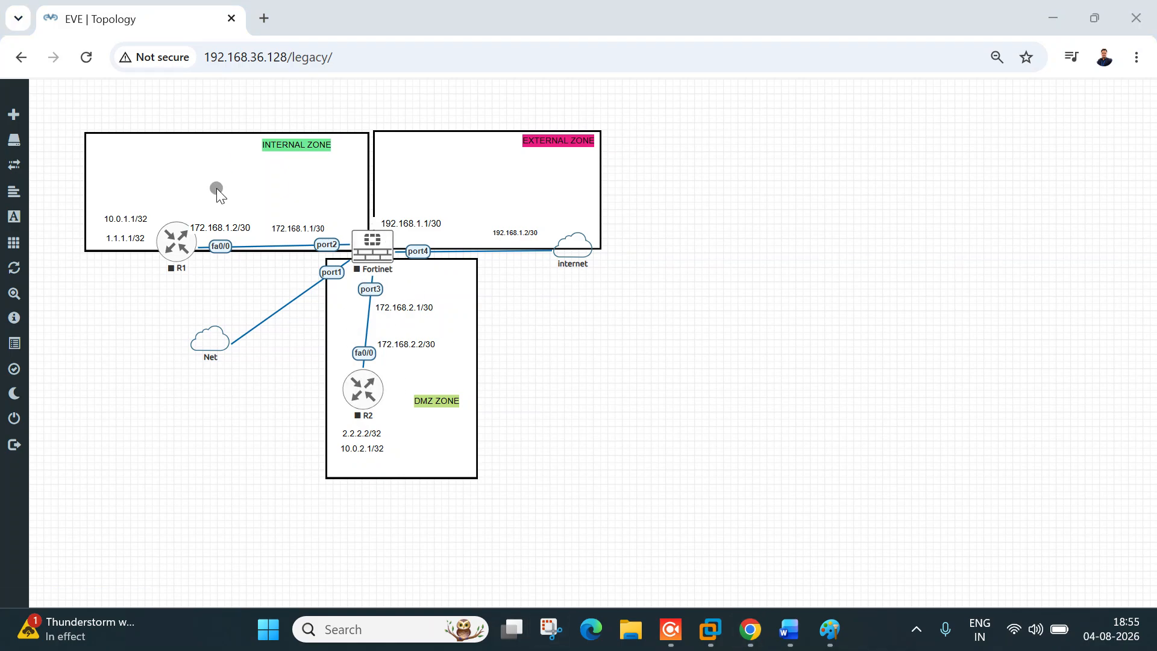
left_click(414, 265)
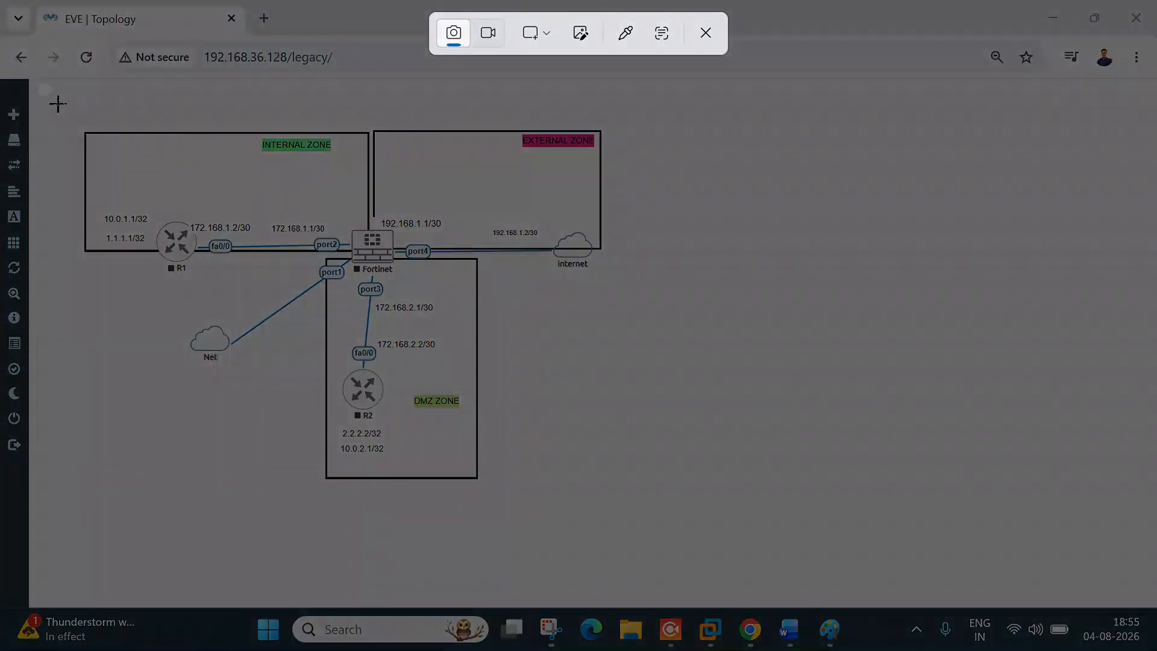
left_click_drag(41, 87, 1112, 630)
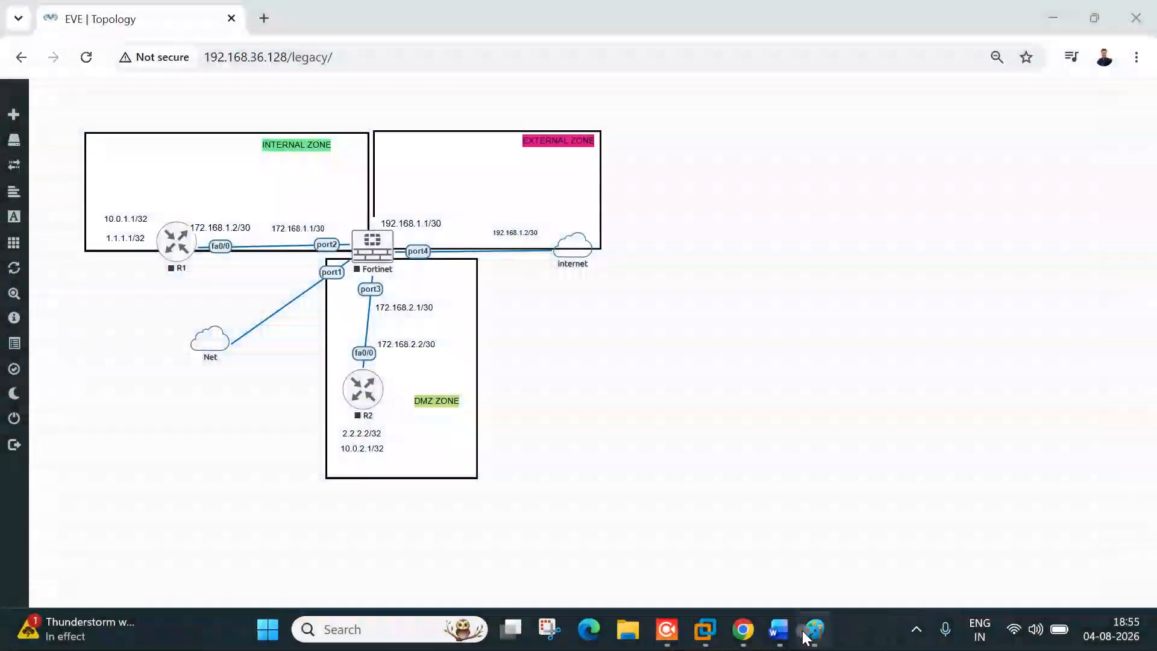
Step: Paste the topology screenshot into a new Paint canvas and stretch it to 1766 px wide
left_click(846, 631)
key("ctrl+v")
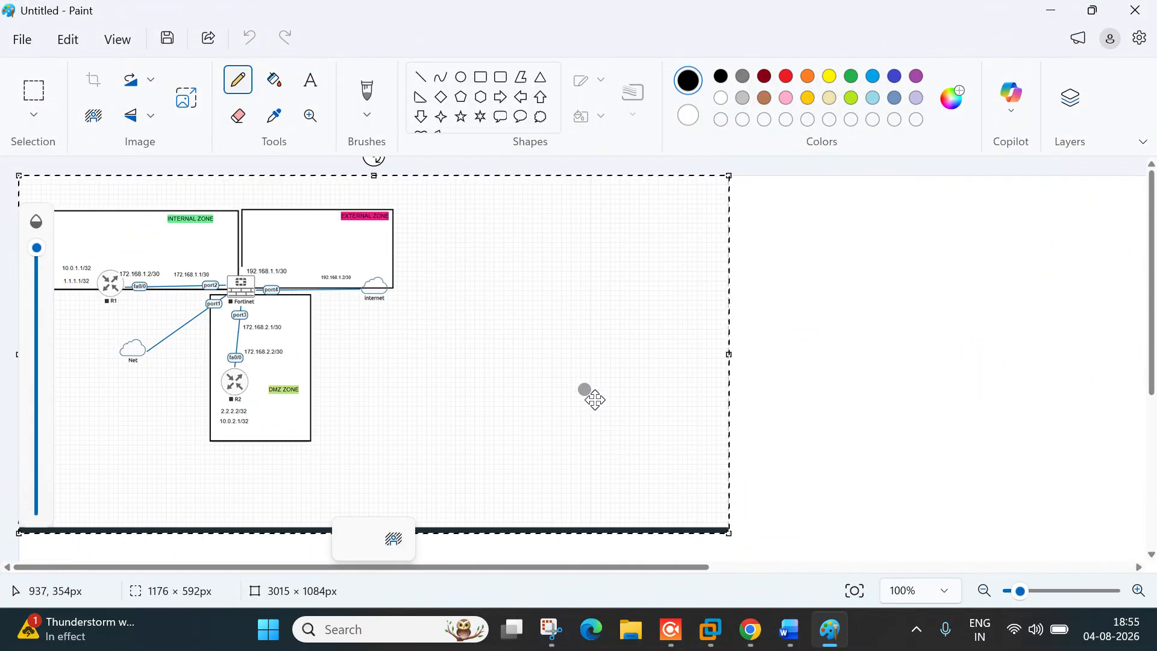
left_click_drag(728, 354, 1084, 355)
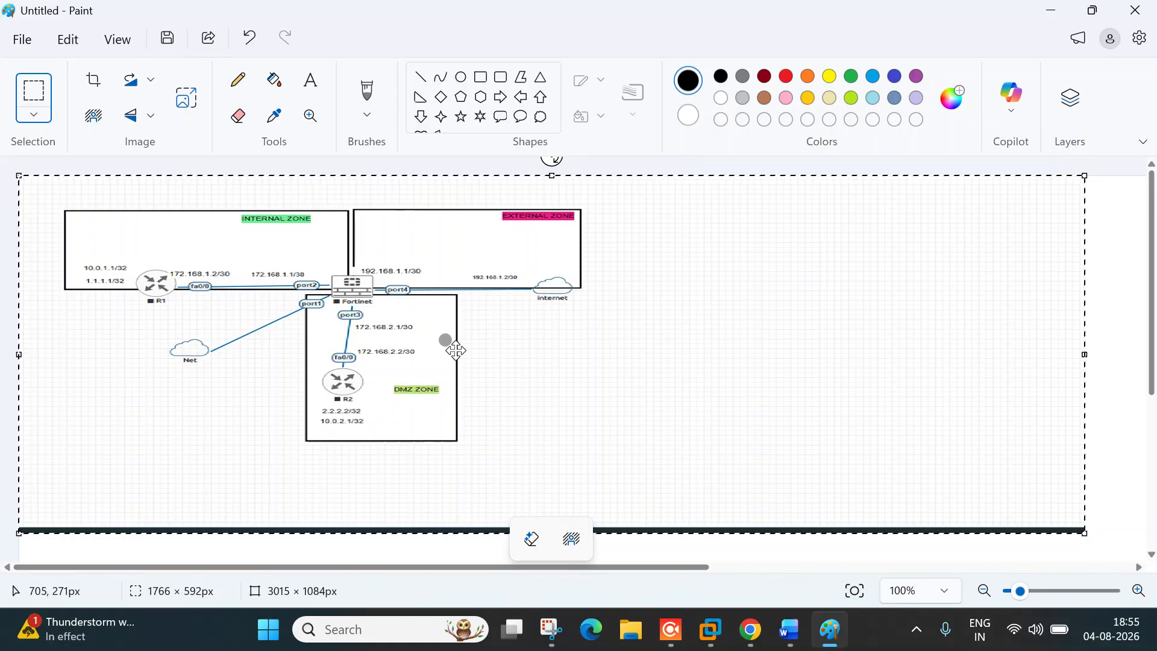
Step: With a red pencil, mark the Fortinet, R1, and lines out from R2 and the internet cloud
left_click(238, 82)
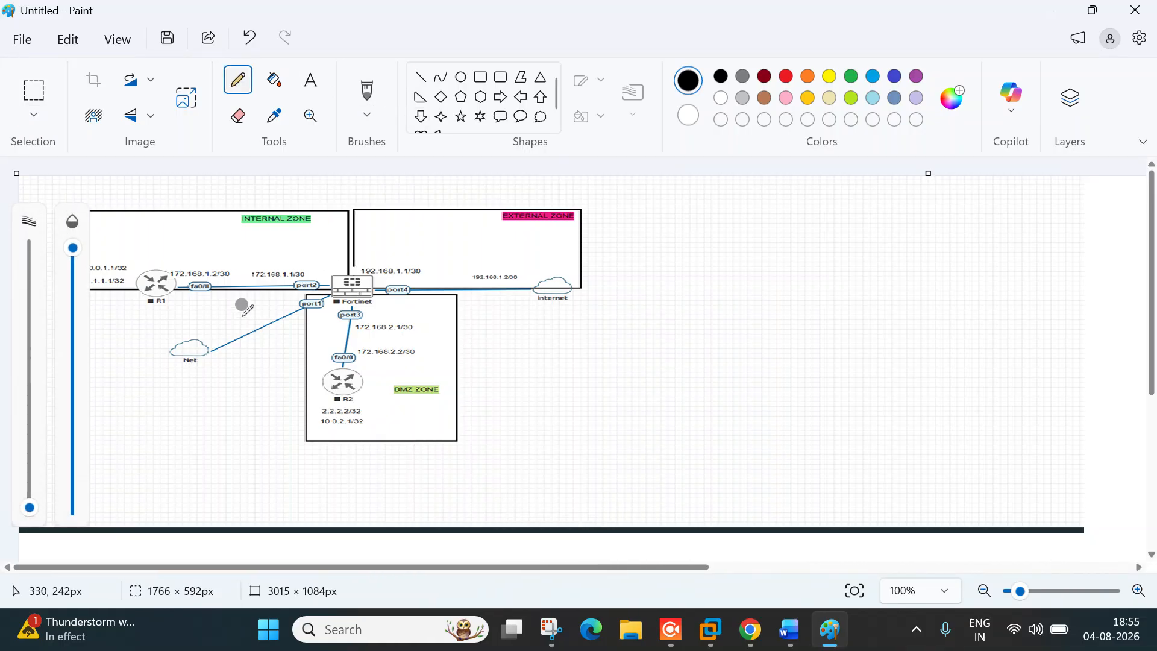
left_click(788, 71)
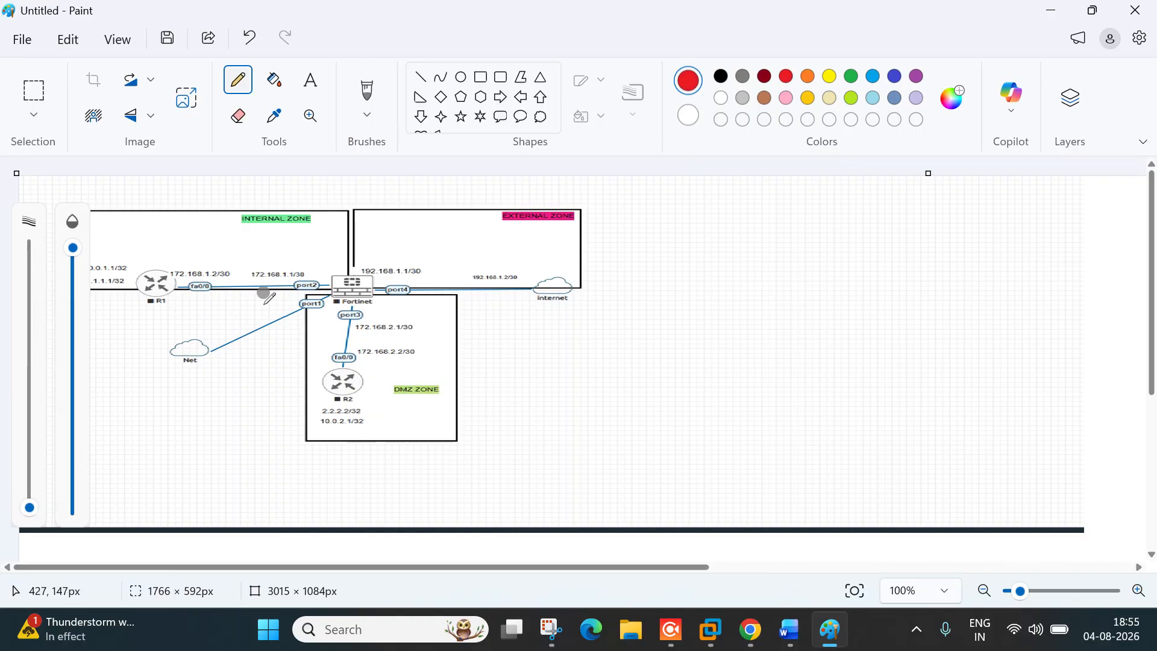
left_click_drag(344, 268, 393, 246)
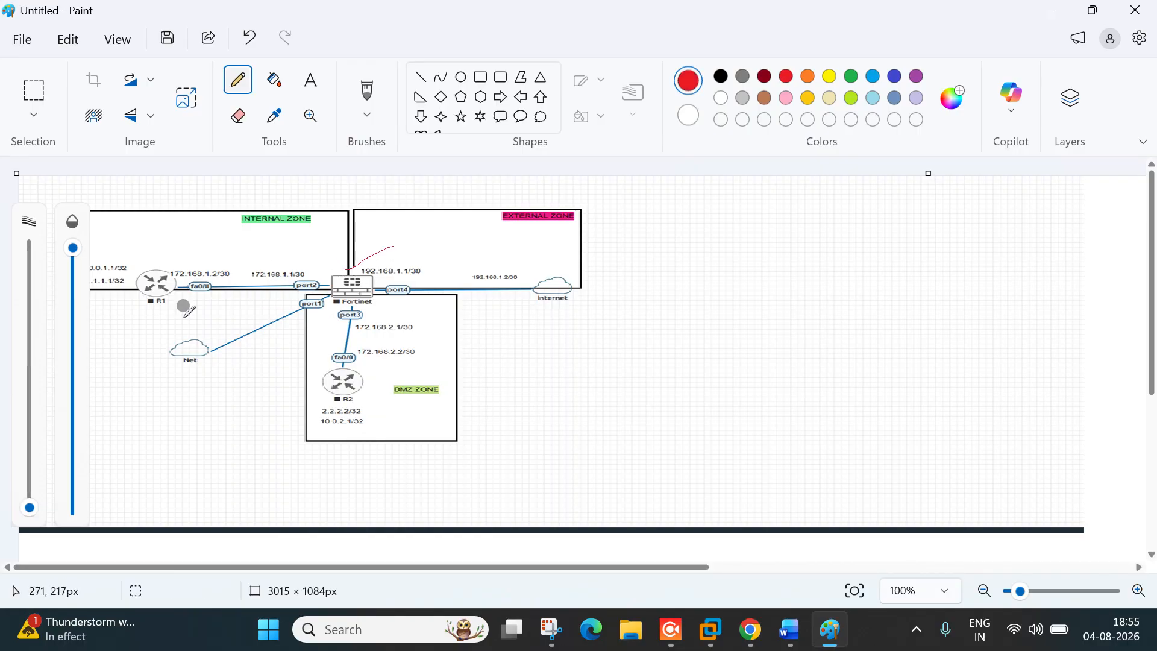
left_click_drag(161, 268, 215, 237)
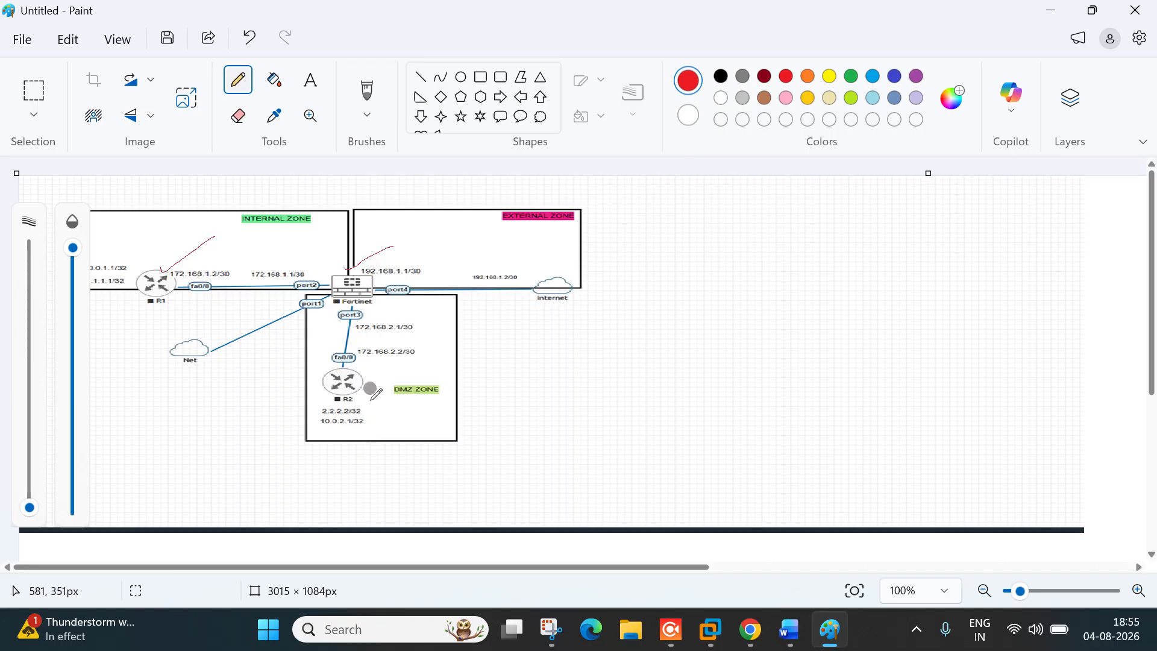
left_click_drag(367, 380, 474, 365)
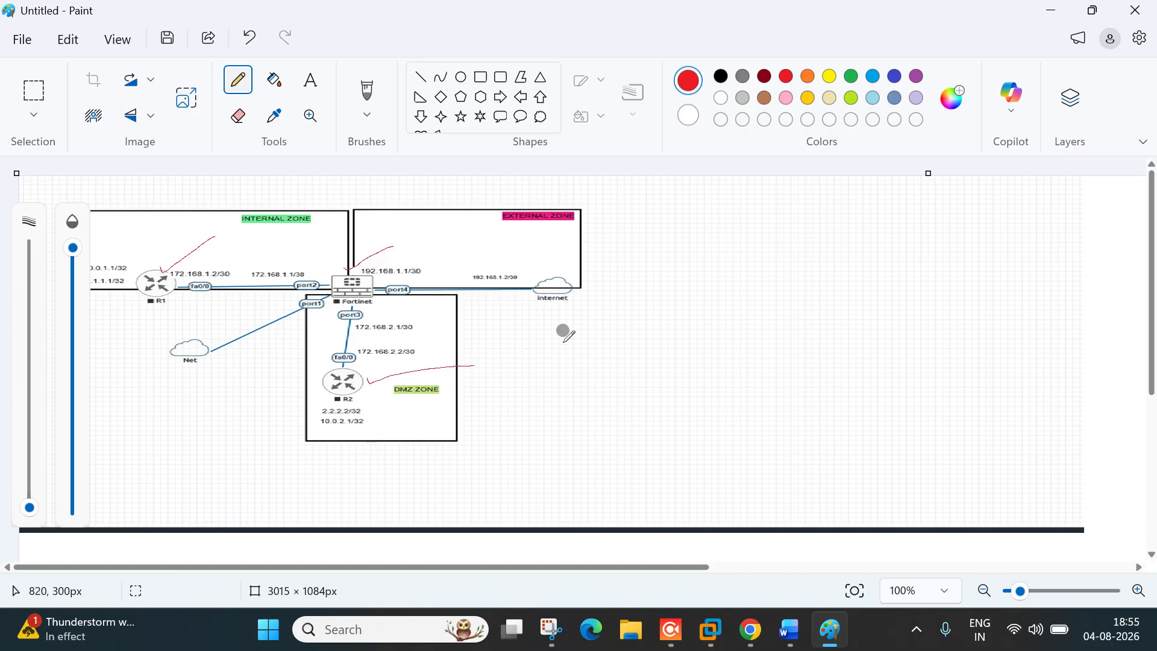
left_click_drag(572, 290, 651, 283)
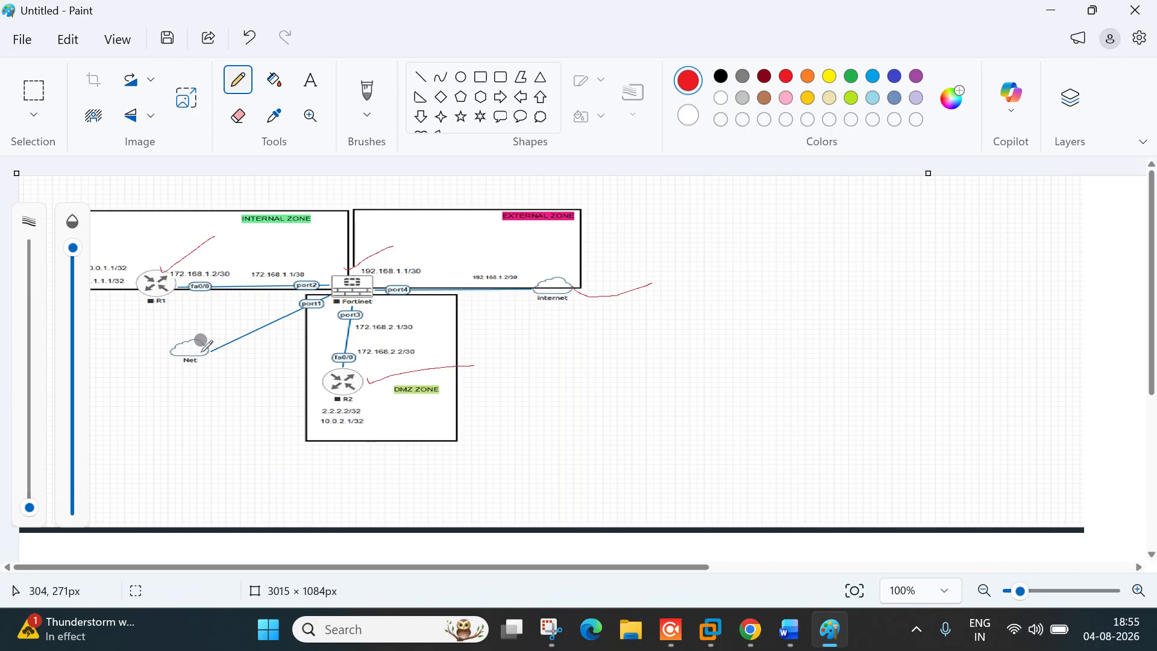
Step: Mark the Net cloud and port1 links, write Mgmt, and highlight port2 and 172.168.2.1/30
left_click_drag(168, 373, 217, 363)
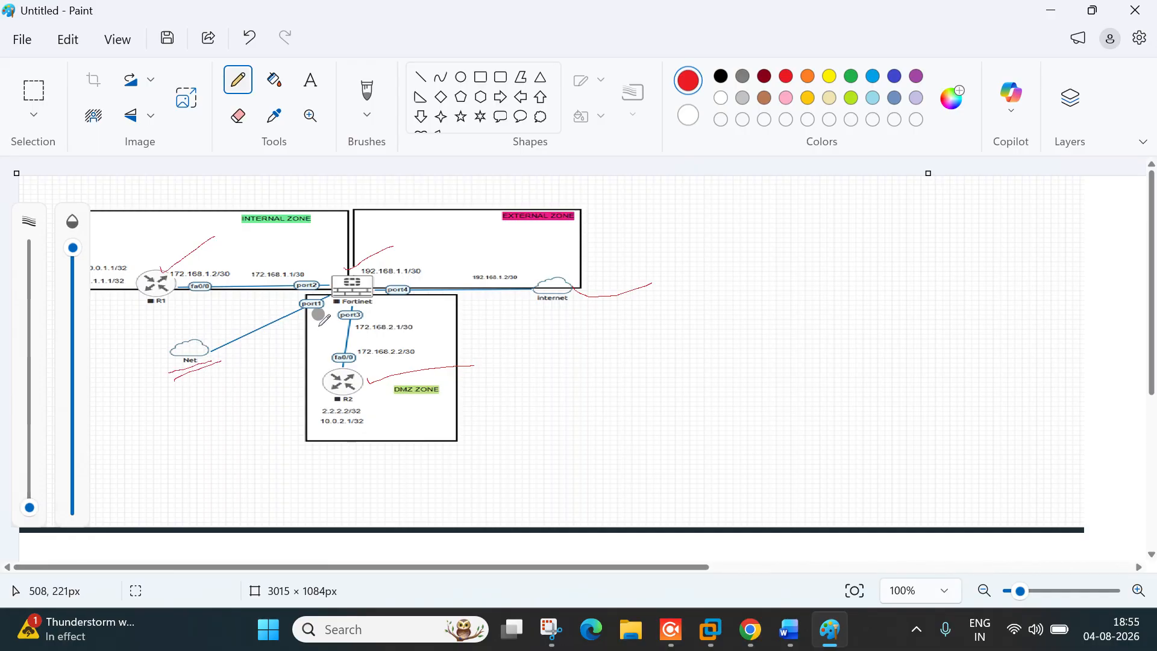
left_click_drag(308, 314, 219, 369)
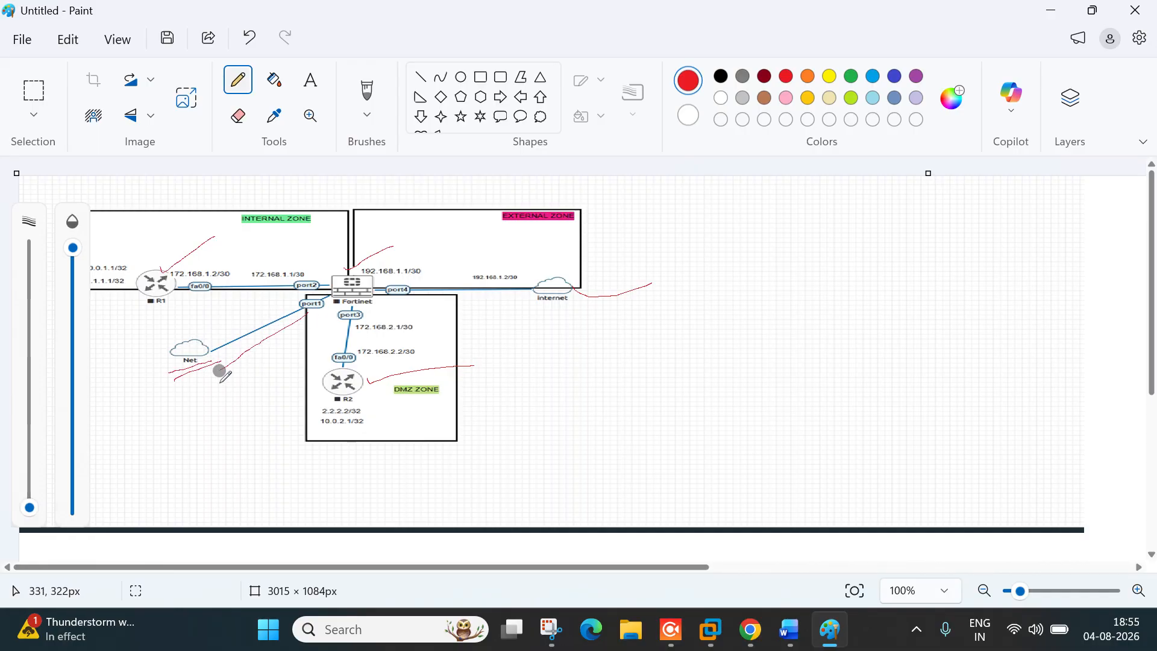
mouse_move(128, 405)
left_mouse_down()
mouse_move(129, 428)
mouse_move(148, 403)
mouse_move(203, 397)
left_mouse_up()
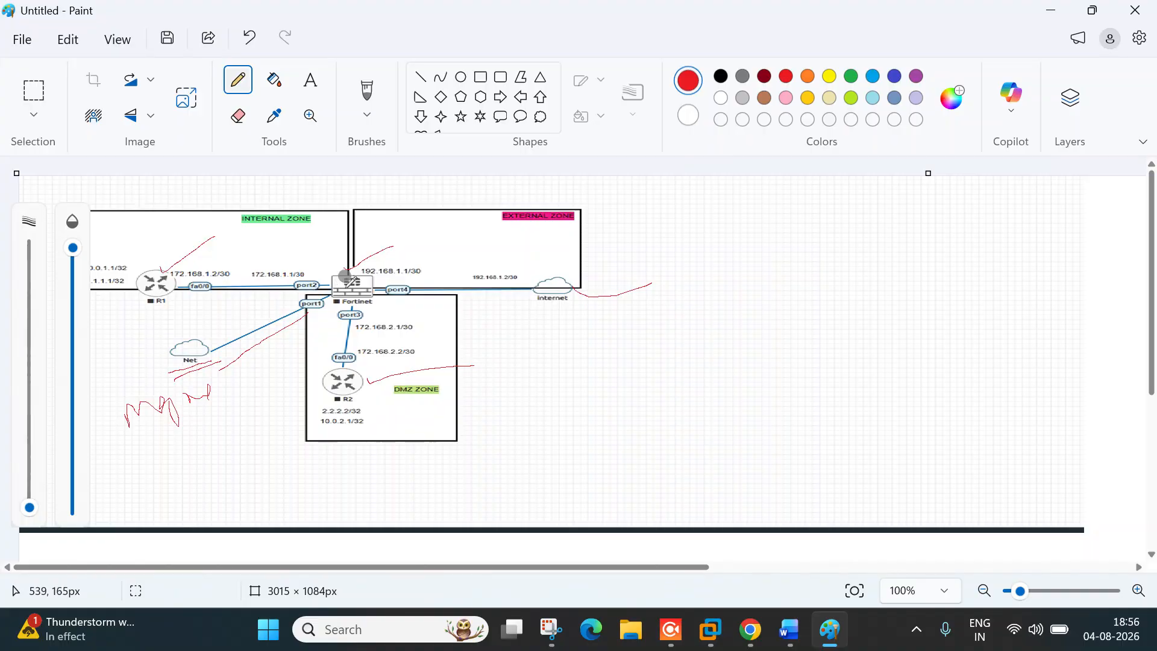
left_click_drag(344, 276, 363, 194)
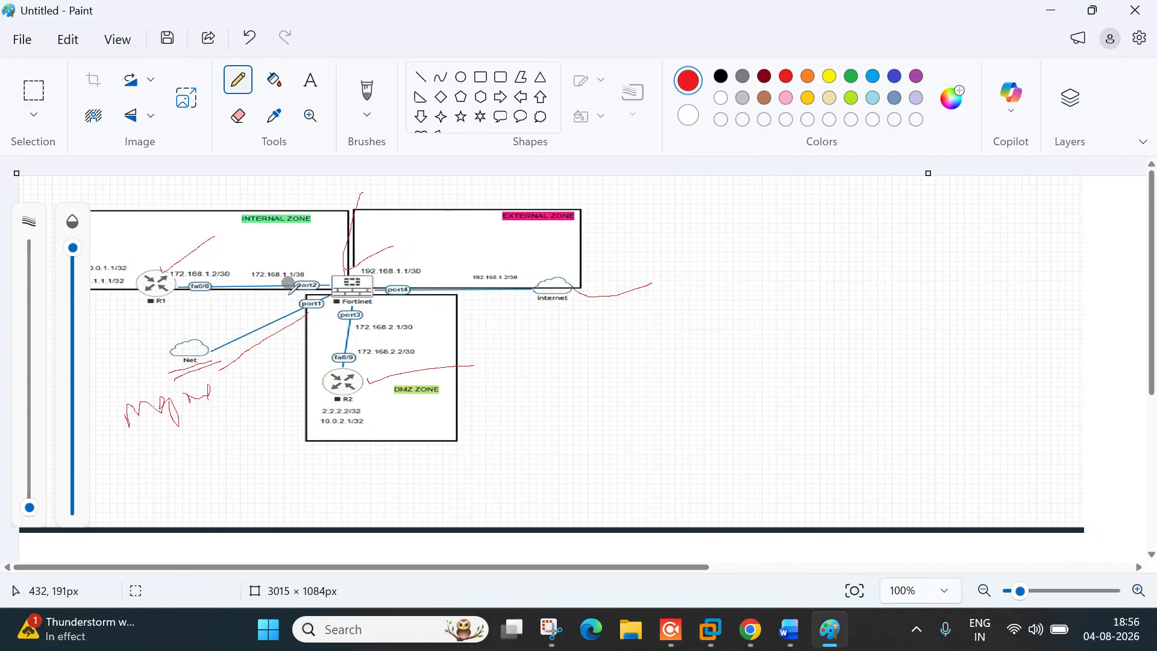
left_click_drag(256, 263, 283, 249)
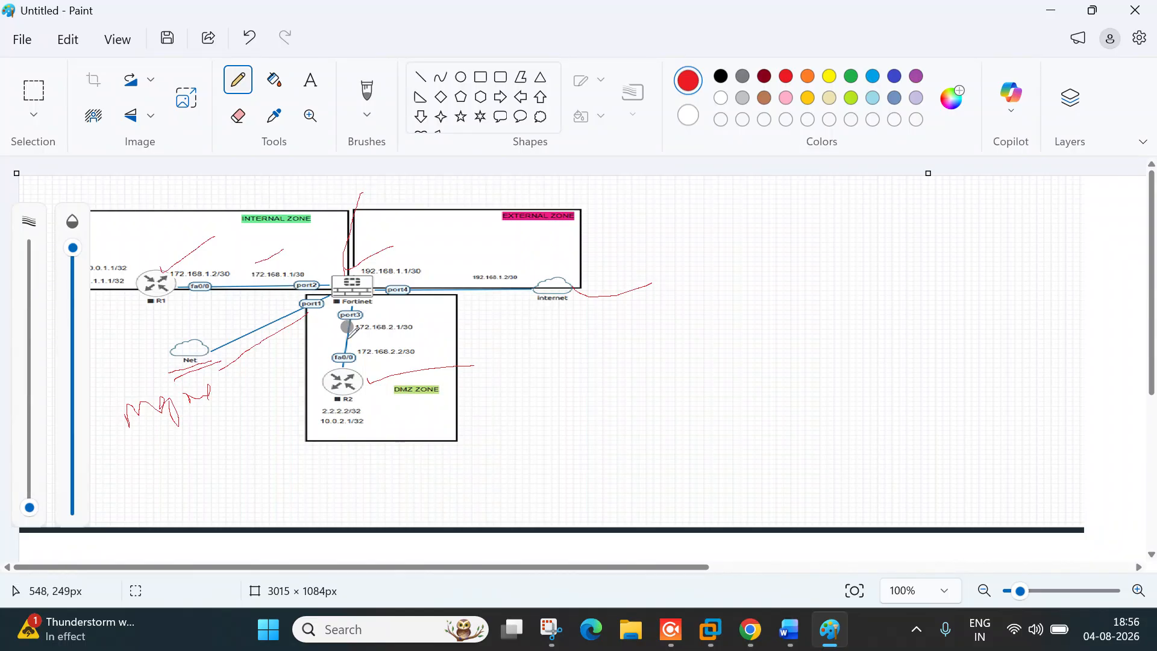
mouse_move(352, 329)
left_mouse_down()
mouse_move(486, 253)
mouse_move(498, 265)
mouse_move(545, 257)
mouse_move(582, 224)
mouse_move(584, 265)
mouse_move(655, 235)
left_mouse_up()
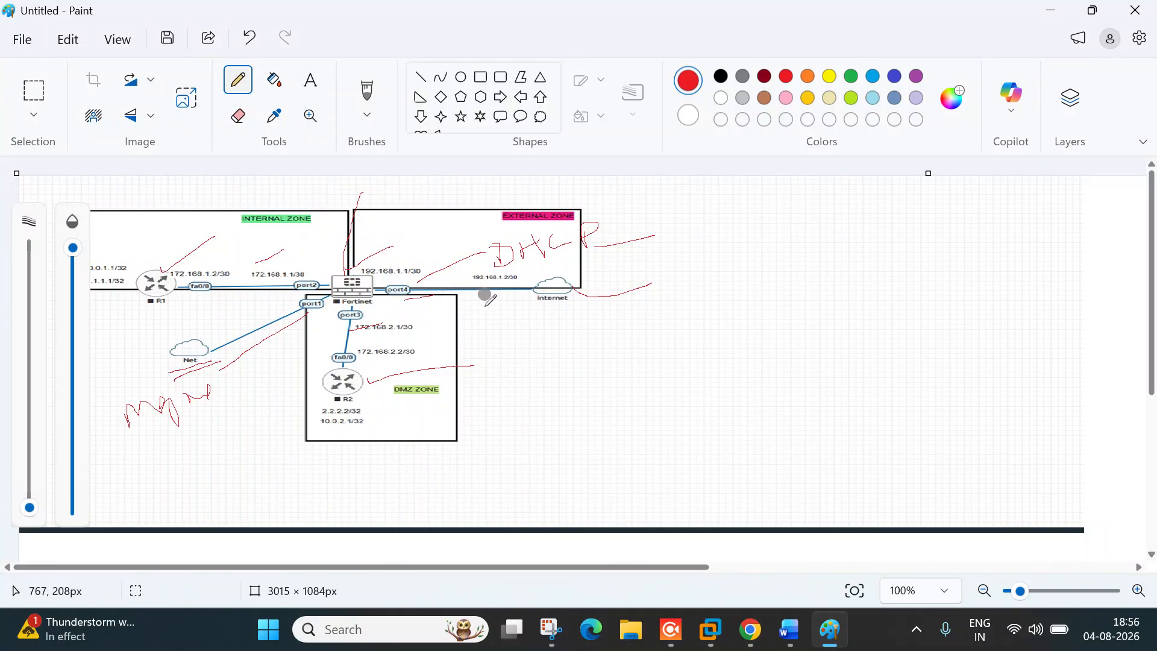
Step: Strike out the 192.168.1.2/30 label and handwrite 'Static' beside the DMZ link
left_click_drag(533, 275, 473, 278)
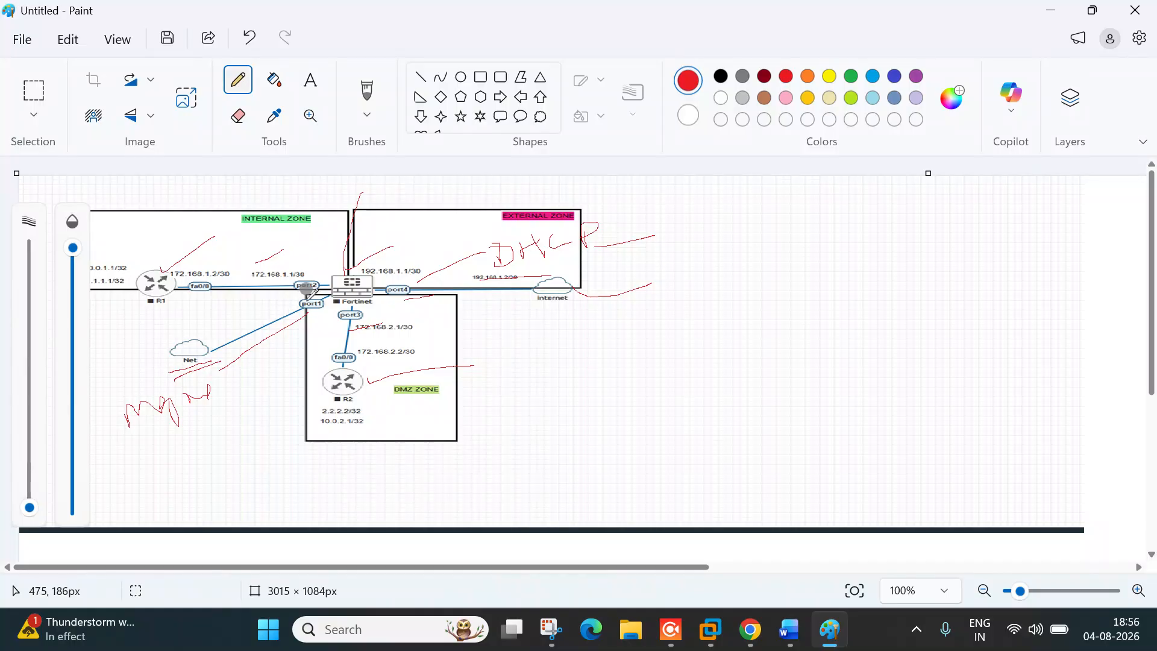
mouse_move(437, 322)
left_mouse_down()
mouse_move(498, 339)
mouse_move(550, 331)
mouse_move(539, 350)
left_mouse_up()
mouse_move(558, 324)
left_mouse_down()
mouse_move(562, 349)
mouse_move(568, 335)
mouse_move(613, 339)
mouse_move(614, 313)
left_mouse_up()
mouse_move(663, 310)
left_mouse_down()
mouse_move(650, 320)
mouse_move(738, 356)
left_mouse_up()
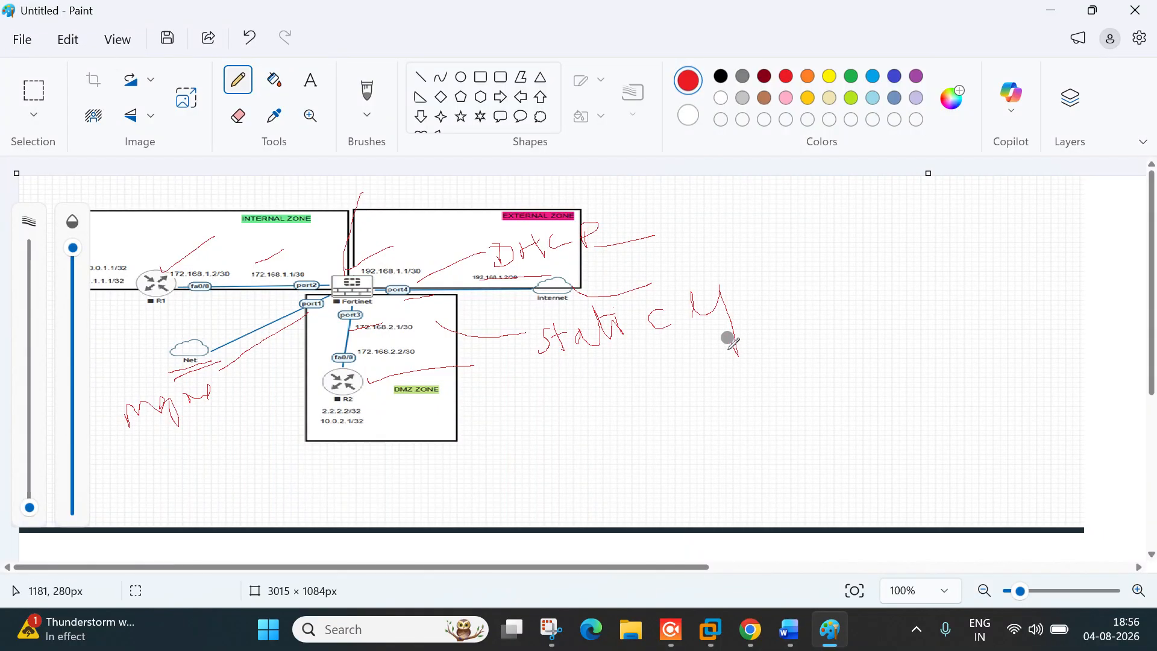
Step: Underline the Internal Zone, R1's loopback addresses and R2's addresses below the DMZ box
left_click_drag(237, 261, 253, 238)
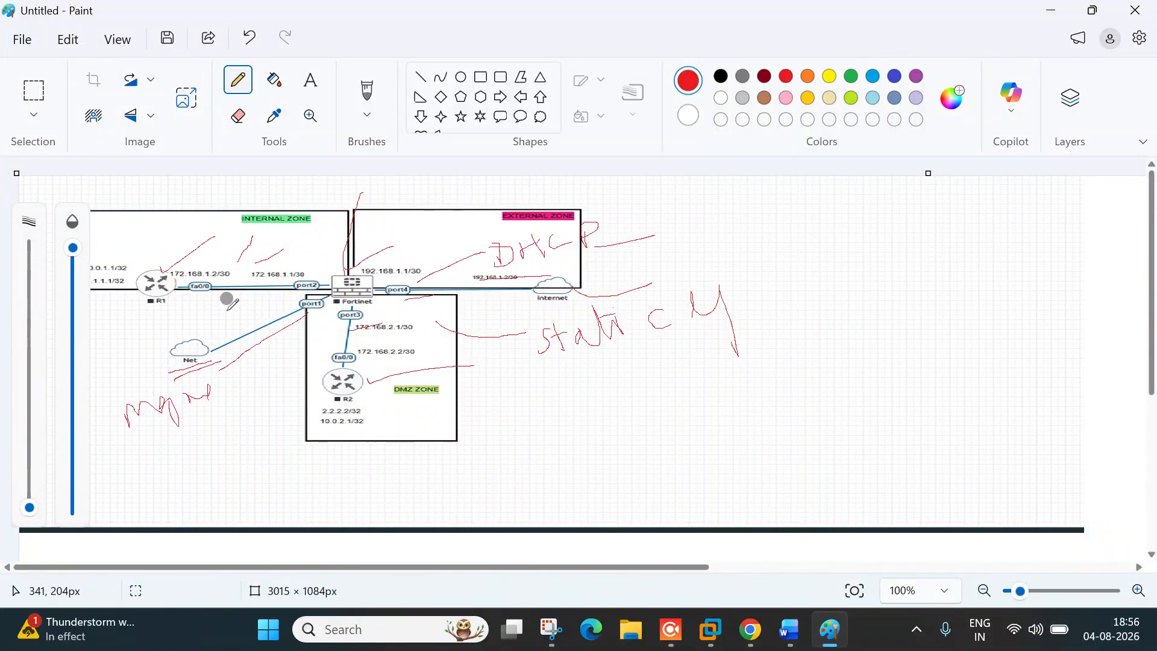
left_click_drag(142, 313, 183, 301)
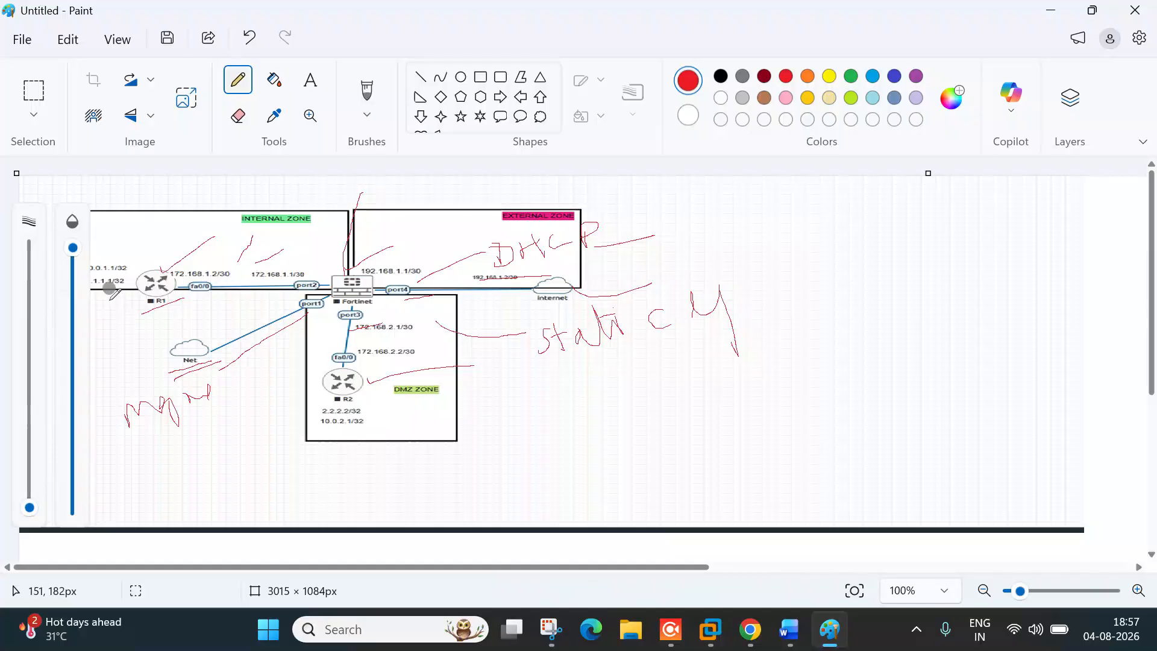
left_click_drag(98, 303, 130, 299)
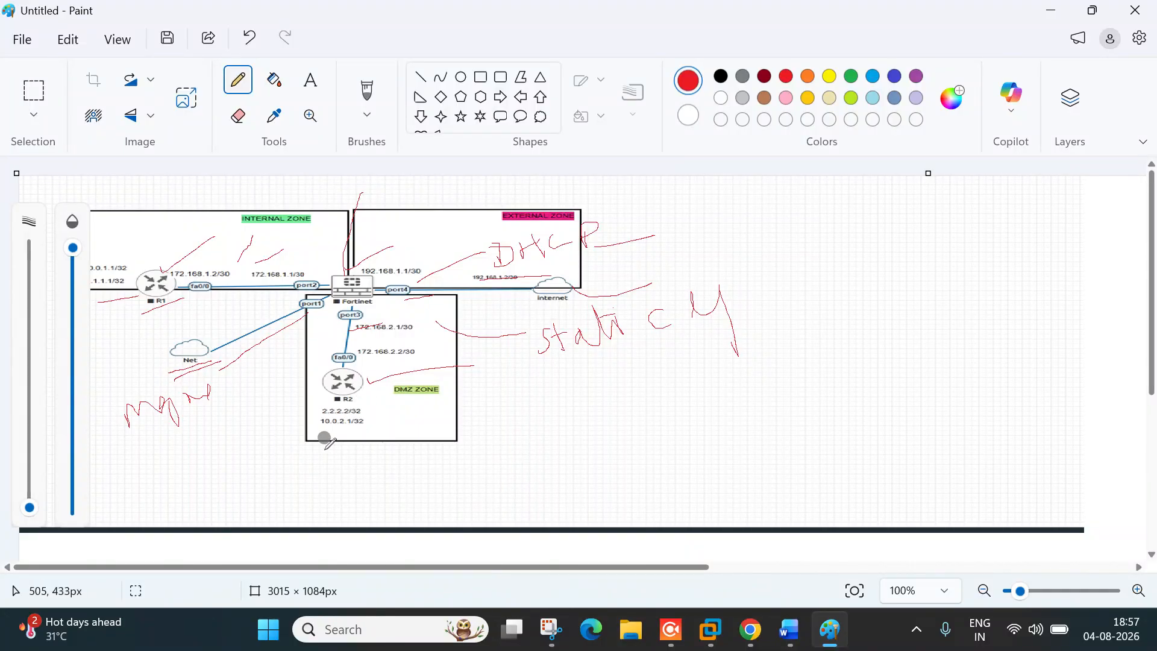
mouse_move(317, 435)
left_mouse_down()
mouse_move(373, 433)
mouse_move(323, 415)
mouse_move(365, 416)
mouse_move(347, 403)
mouse_move(315, 403)
left_mouse_up()
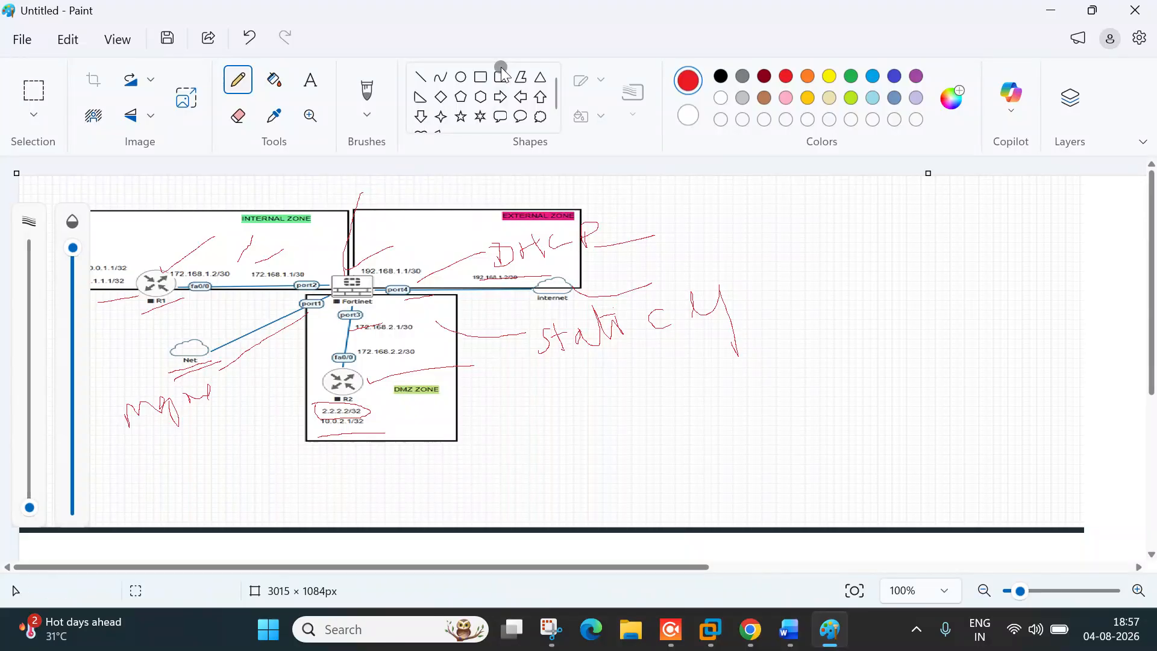
Step: Draw a red up arrow beside R2 and a right arrow in the Internal Zone
left_click(537, 98)
left_click_drag(286, 422, 317, 335)
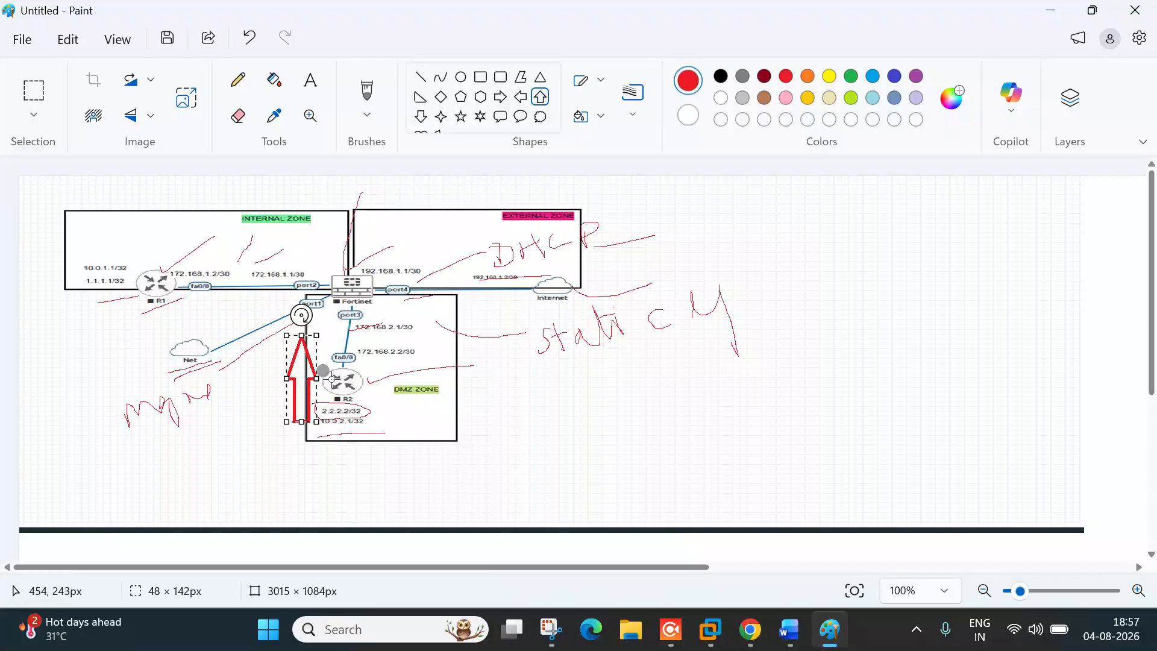
left_click_drag(153, 238, 270, 237)
key("ctrl+z")
left_click(500, 96)
left_click_drag(163, 248, 241, 268)
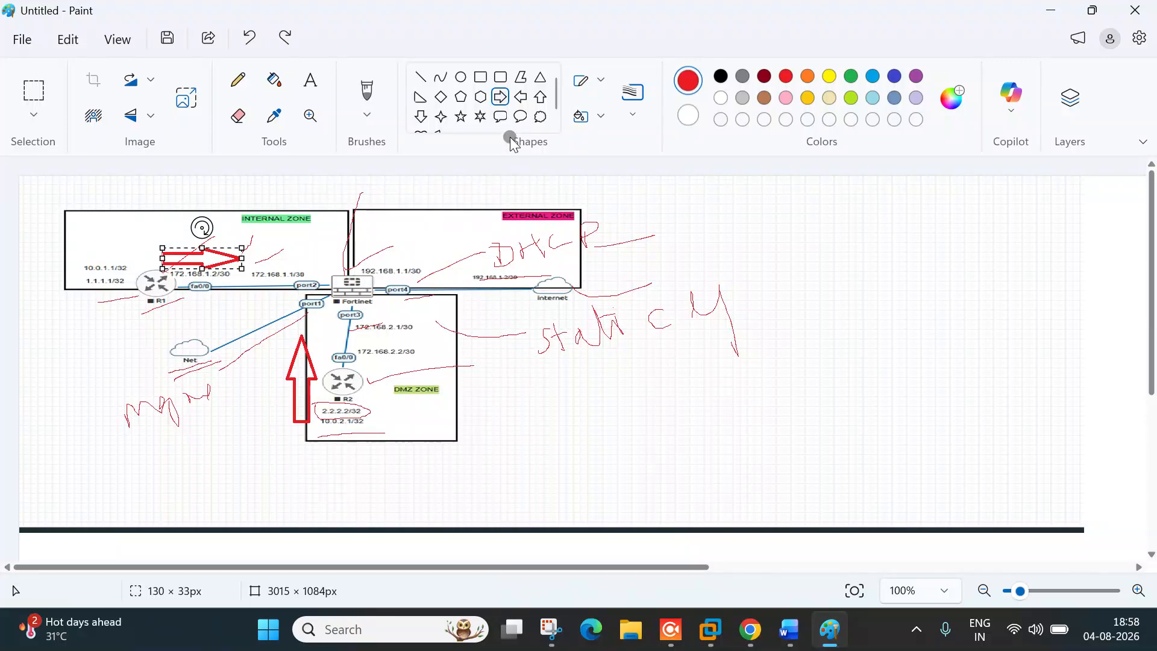
Step: Add a red left arrow toward R1, a down arrow in the DMZ and a small arrow below it
left_click(523, 97)
left_click_drag(357, 246, 271, 266)
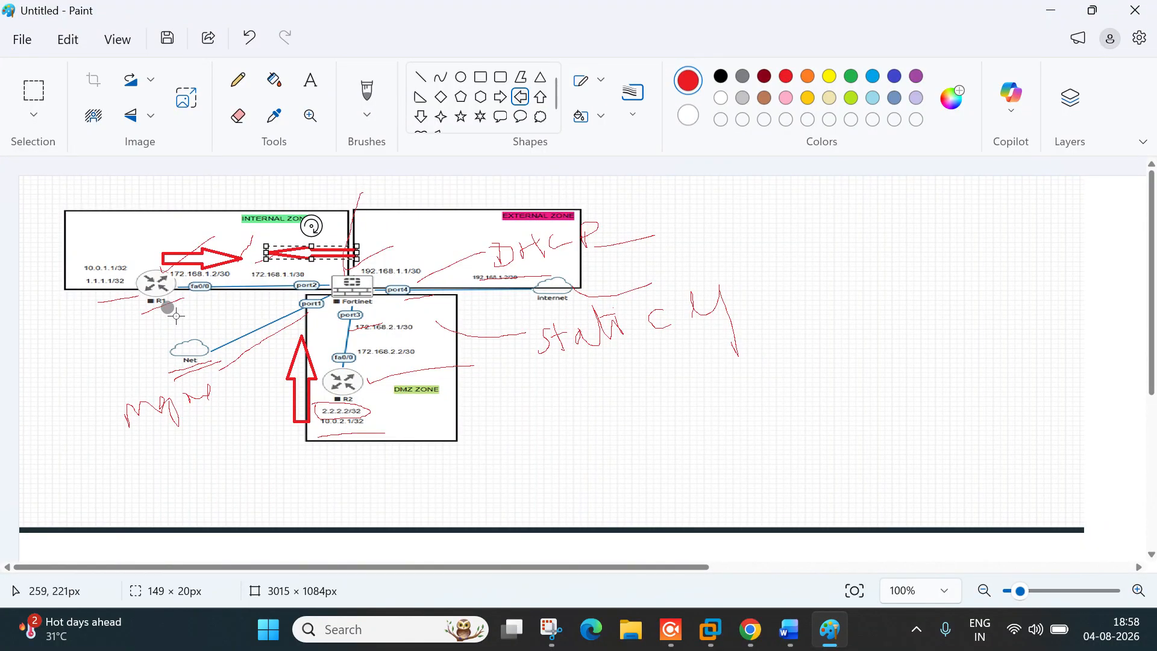
left_click(423, 117)
mouse_move(435, 307)
left_mouse_down()
mouse_move(437, 343)
mouse_move(459, 374)
left_mouse_up()
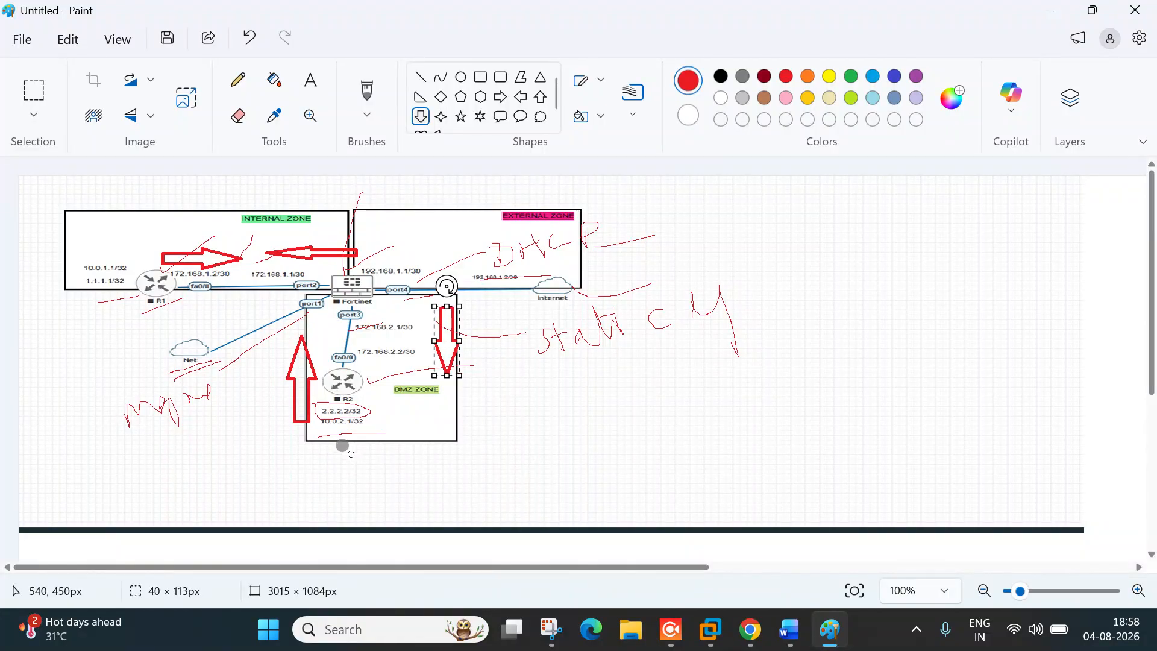
left_click_drag(354, 391, 390, 394)
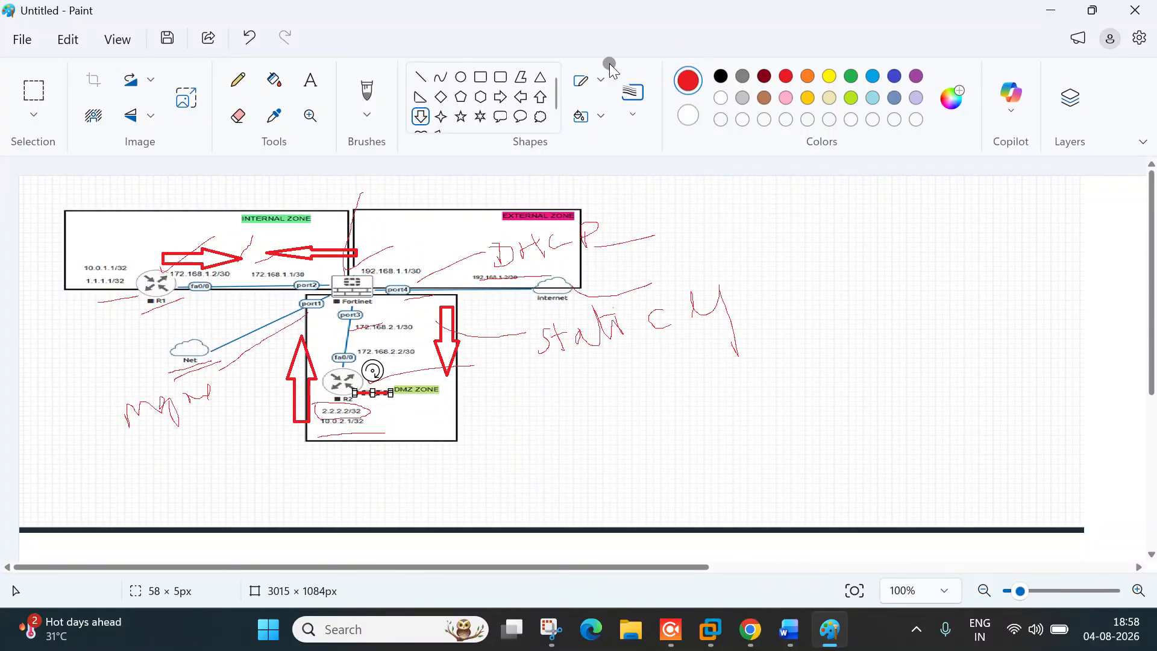
Step: With a thicker red pencil, trace route lines from R1 to port1, 172.168.1.2/30 and 192.168.1.1/30
left_click(238, 80)
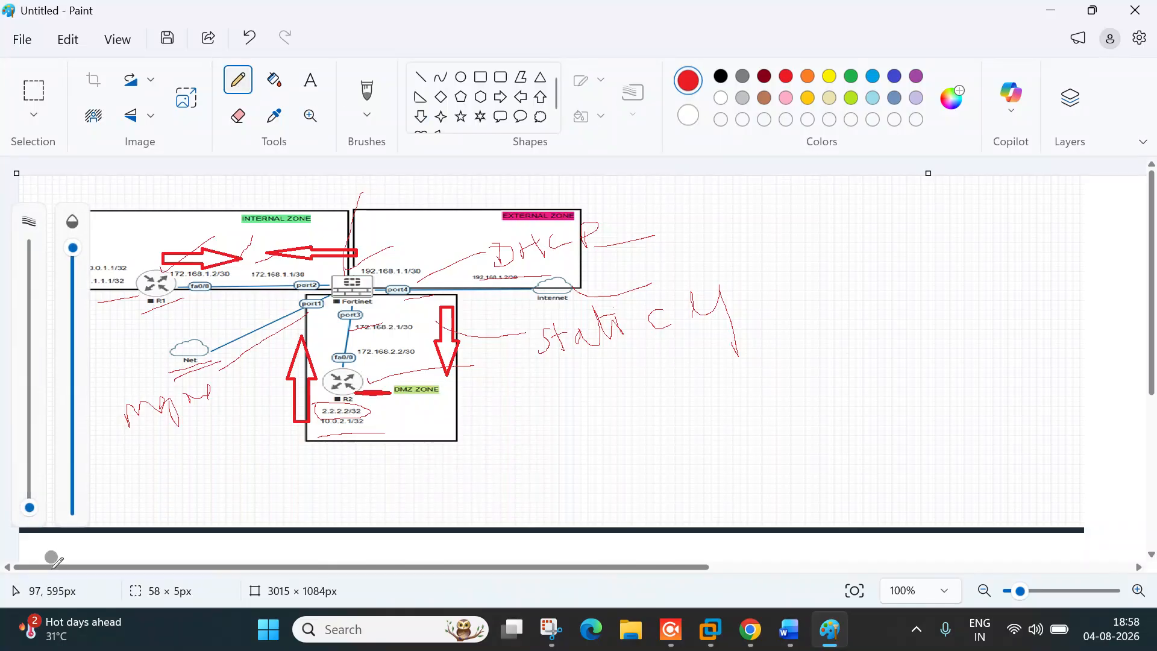
left_click_drag(29, 509, 29, 493)
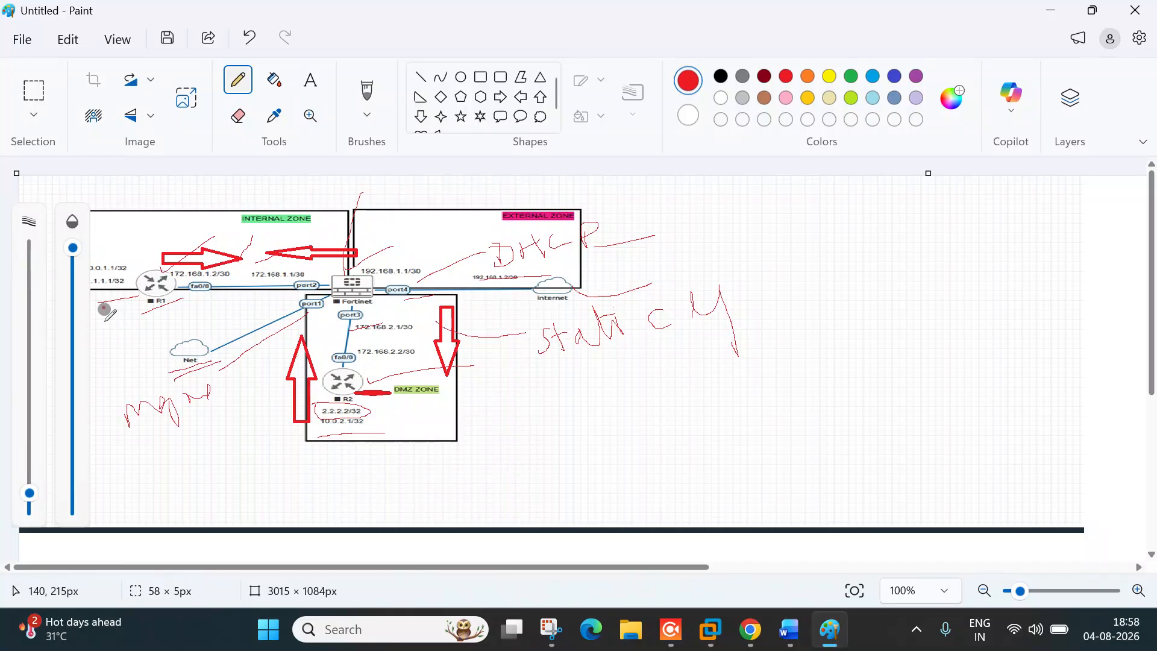
mouse_move(149, 340)
left_mouse_down()
mouse_move(207, 314)
mouse_move(231, 332)
left_mouse_up()
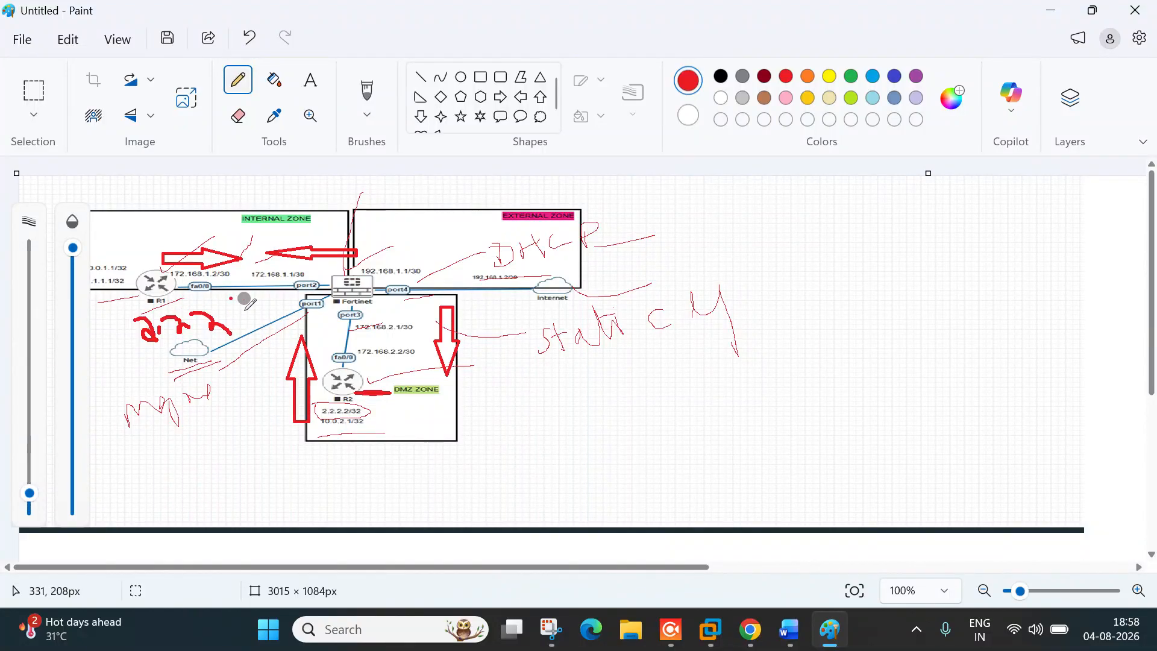
mouse_move(232, 302)
left_mouse_down()
mouse_move(322, 302)
mouse_move(326, 370)
left_mouse_up()
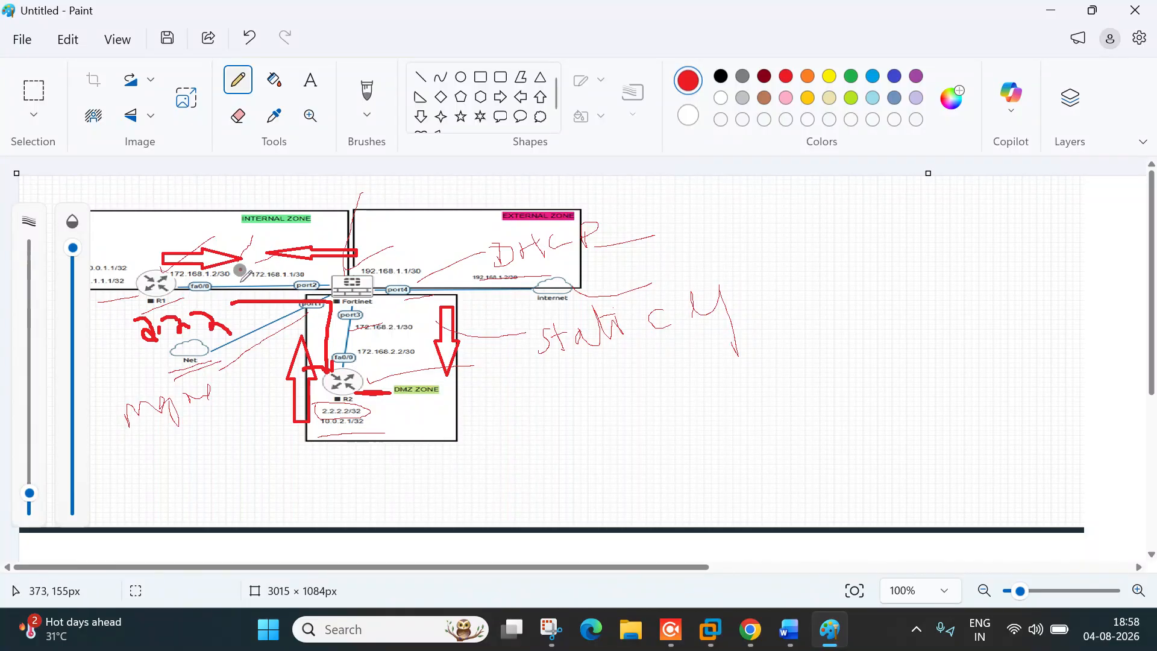
left_click_drag(209, 271, 269, 271)
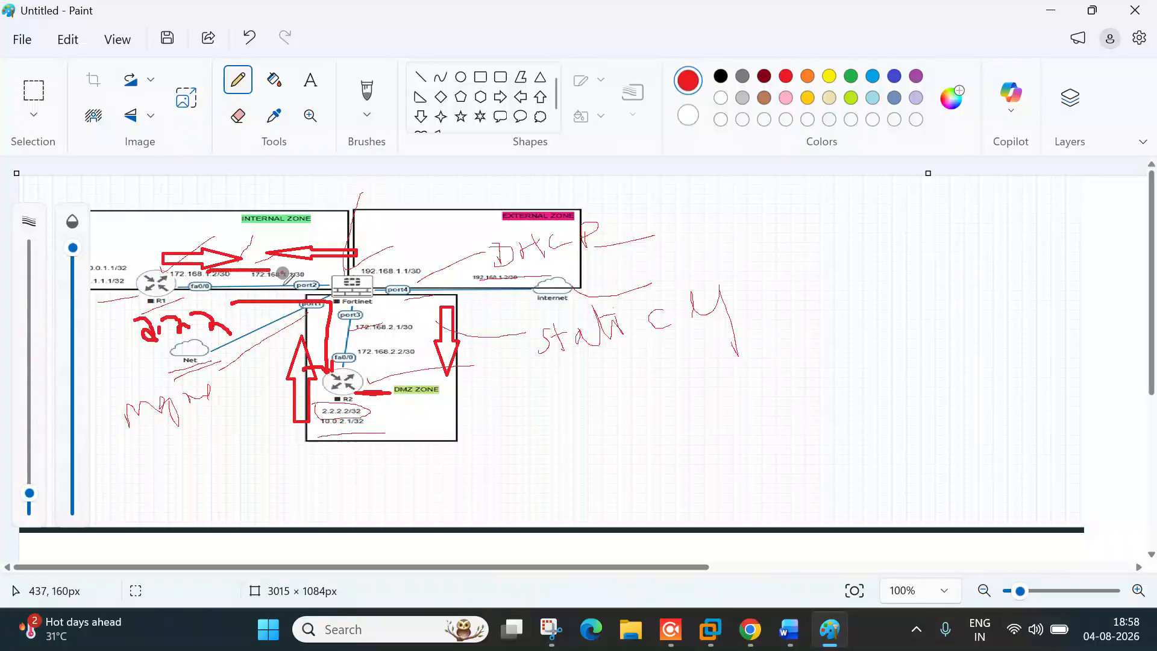
mouse_move(313, 270)
left_mouse_down()
mouse_move(453, 266)
mouse_move(443, 276)
left_mouse_up()
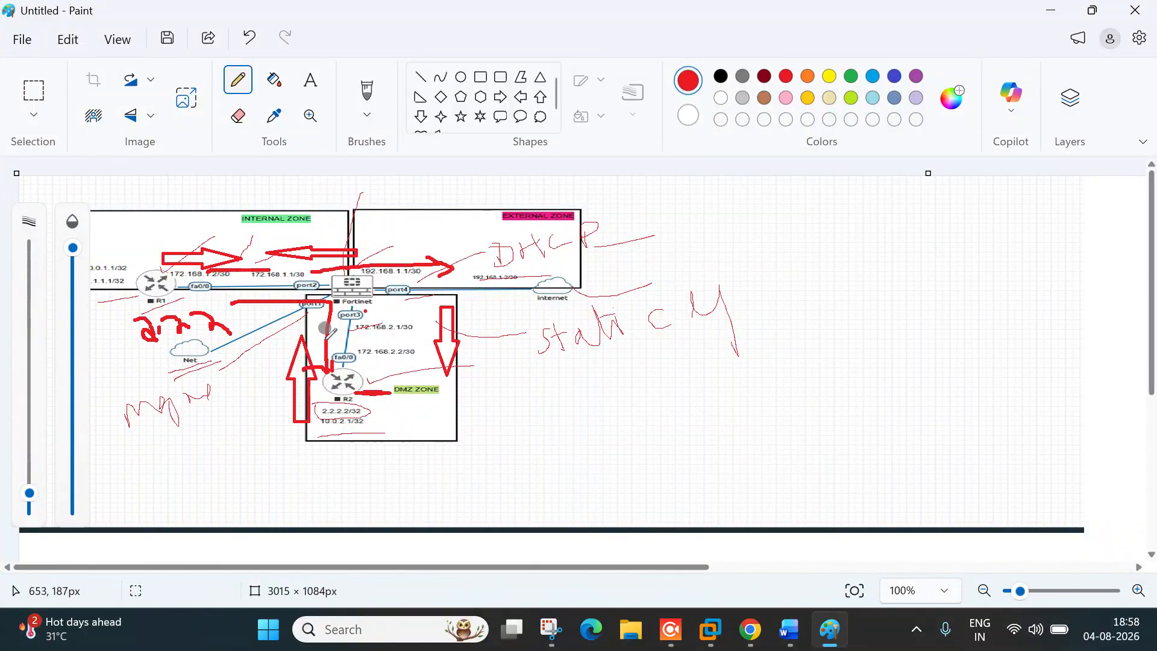
Step: Thin the stroke, set opacity to 84%, clear the whole canvas and return to the EVE topology
left_click_drag(29, 491, 29, 507)
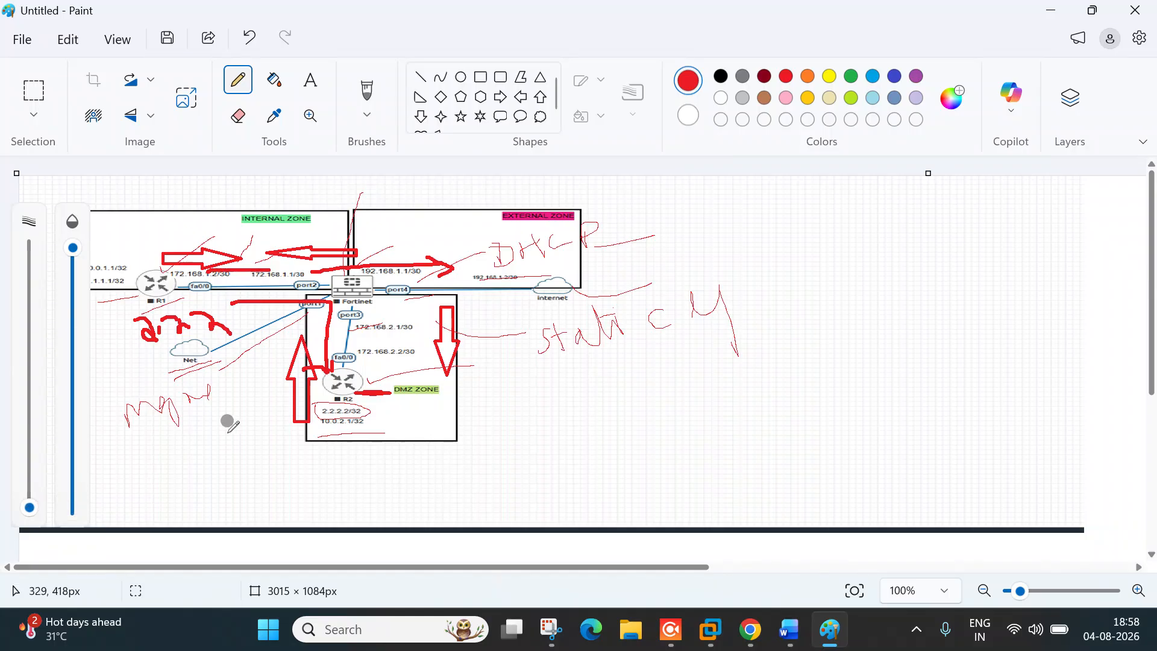
left_click_drag(73, 247, 73, 289)
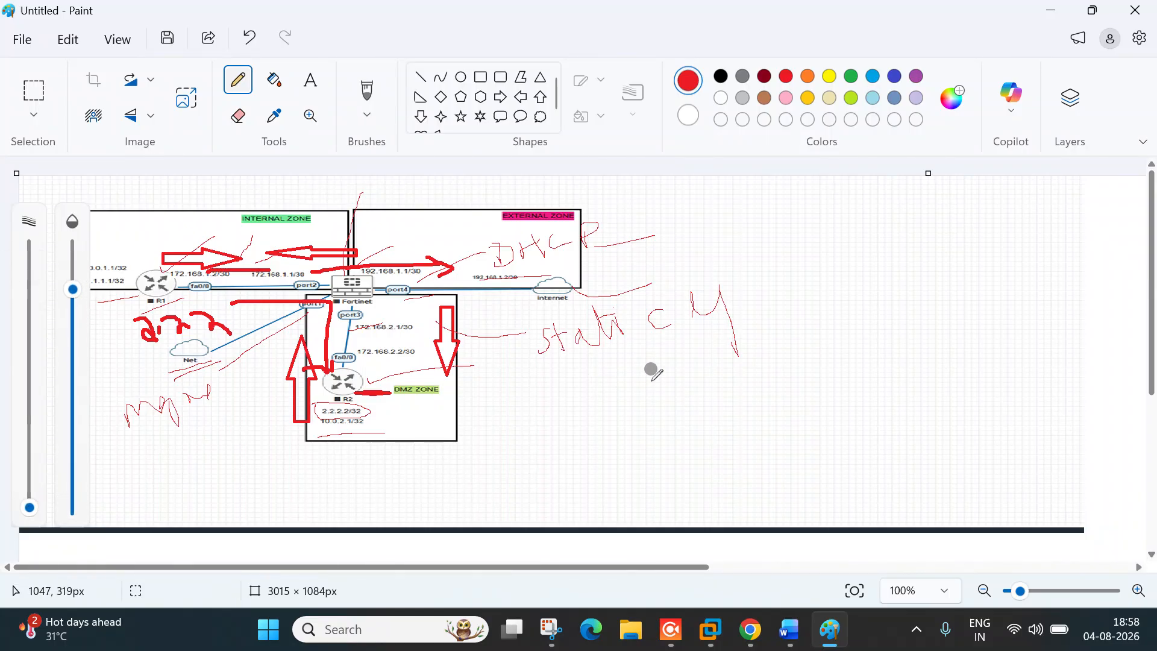
key("ctrl+a")
key("Delete")
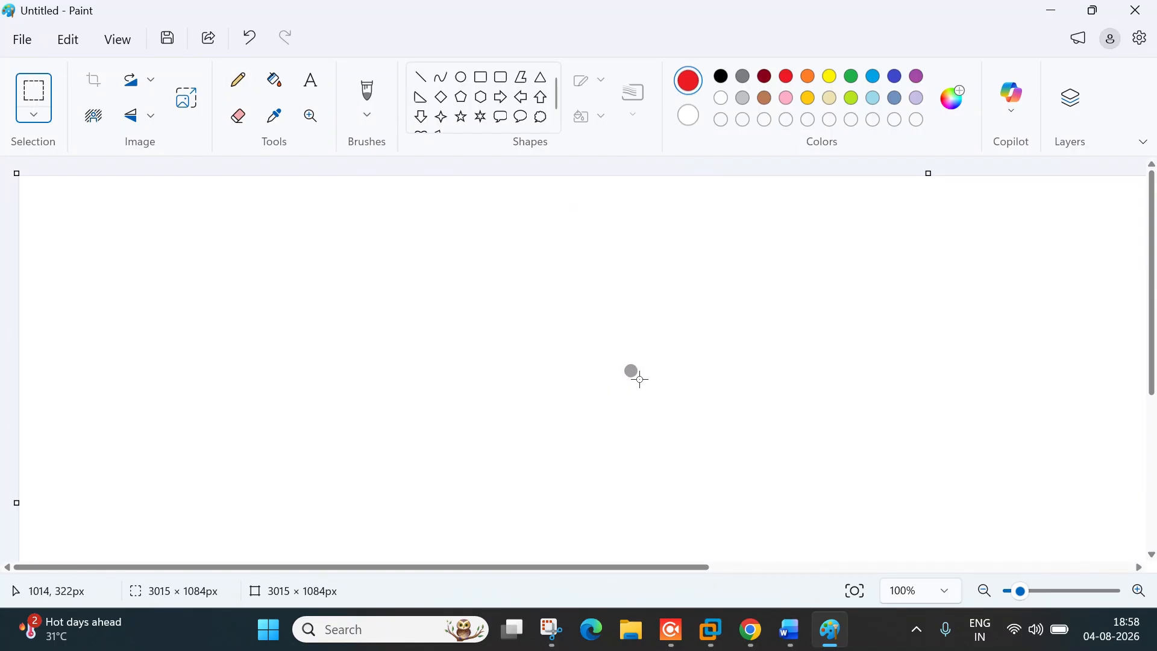
key("alt+Tab")
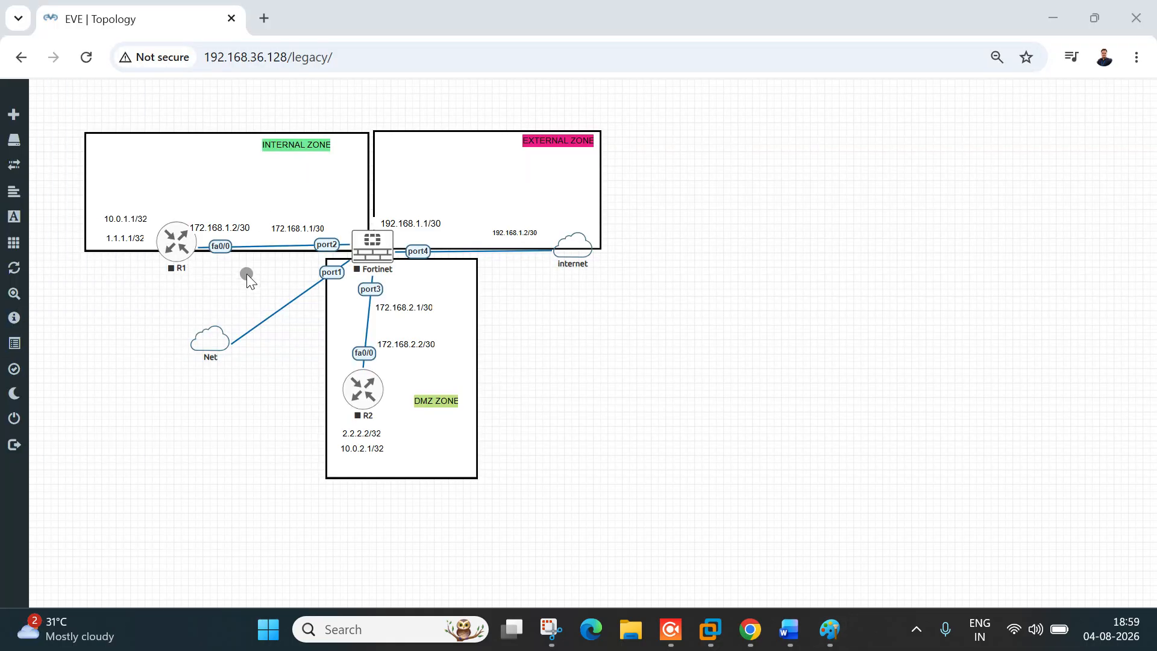
Step: Start all lab nodes and open a console client to the Fortinet node, moved aside
left_click(21, 248)
left_click(73, 260)
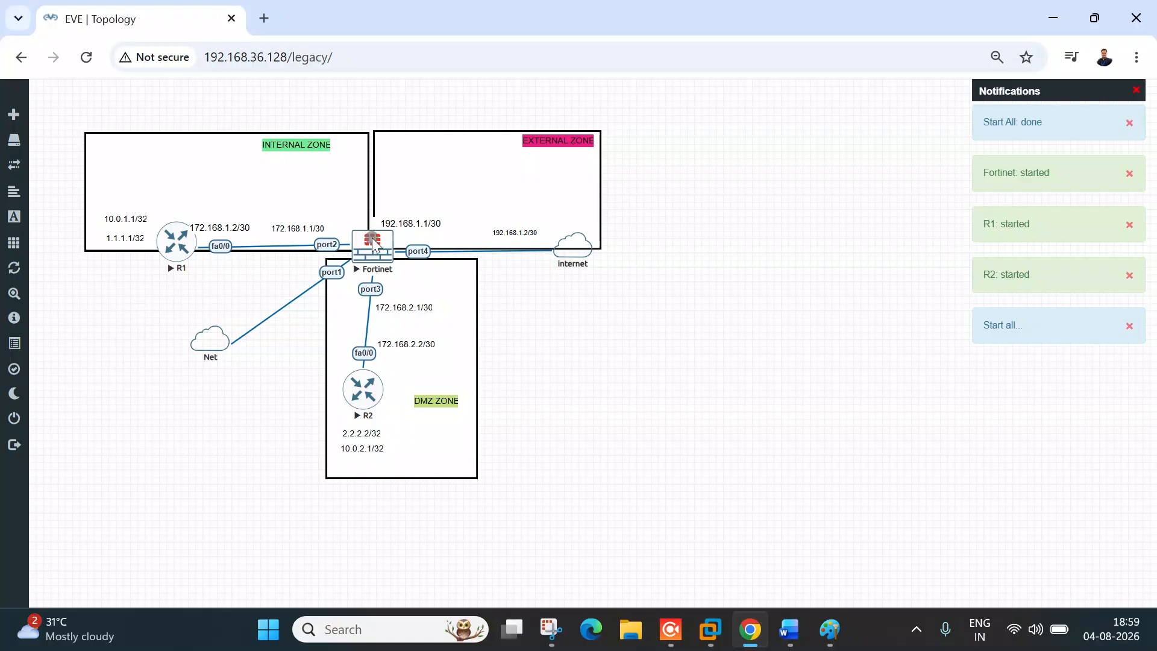
left_click(369, 256)
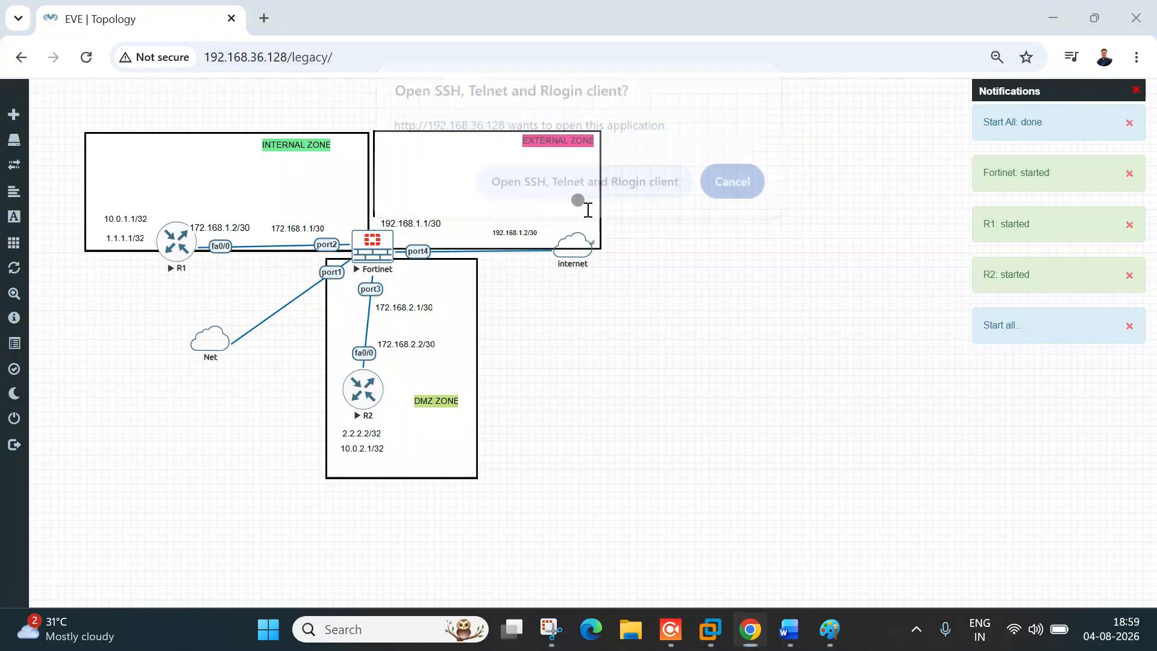
left_click(577, 196)
left_click_drag(385, 62, 812, 165)
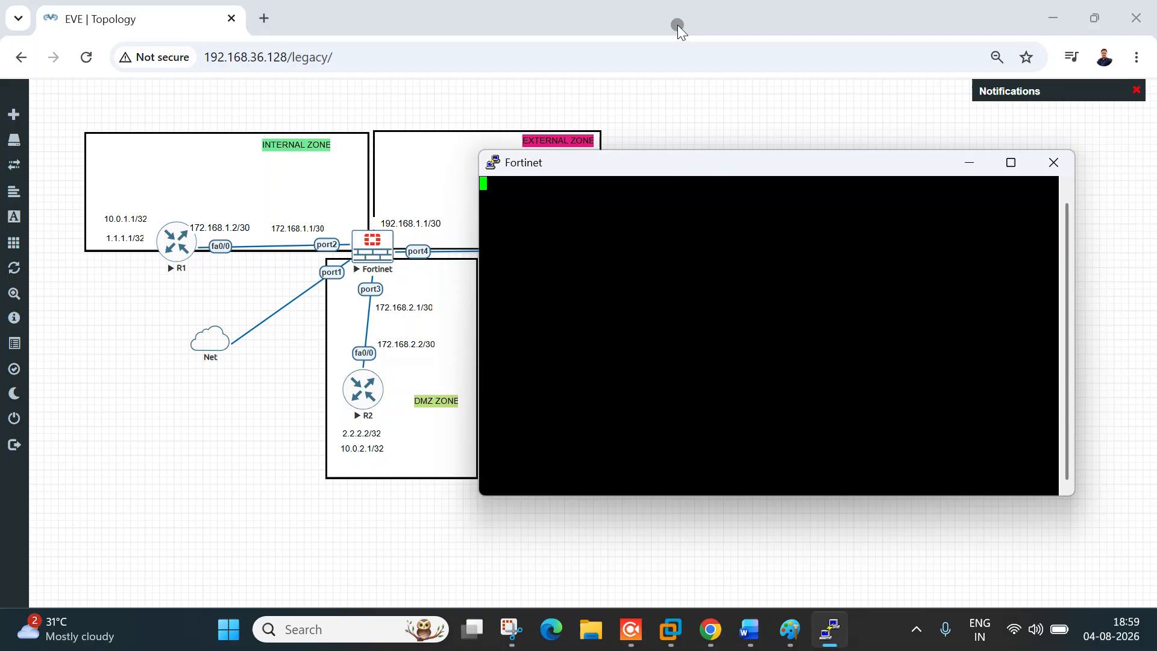
Step: Attempt a first login to the FortiGate console as admin
key("Return")
key("Return")
key("Return")
key("Return")
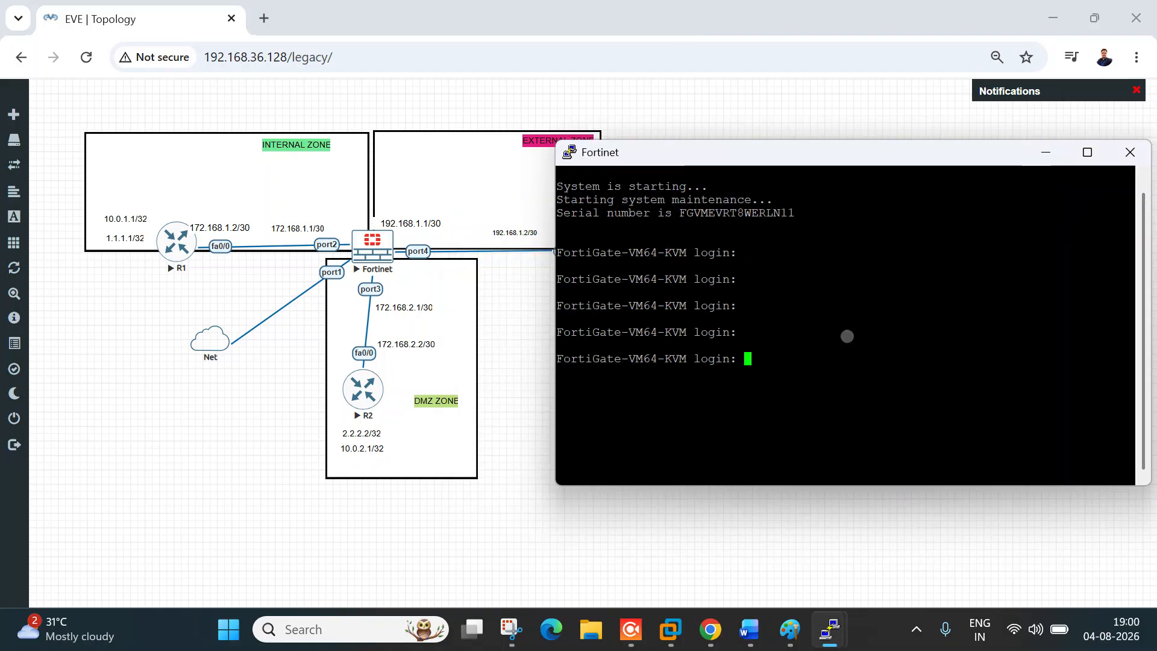
type("admin")
key("Return")
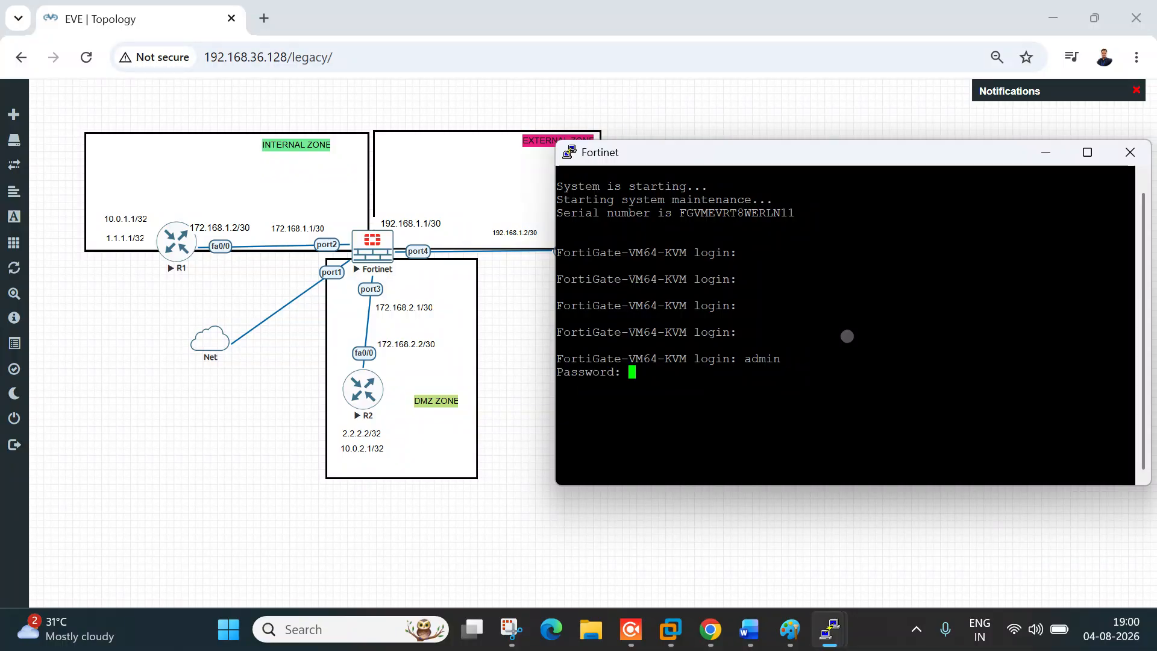
key("Return")
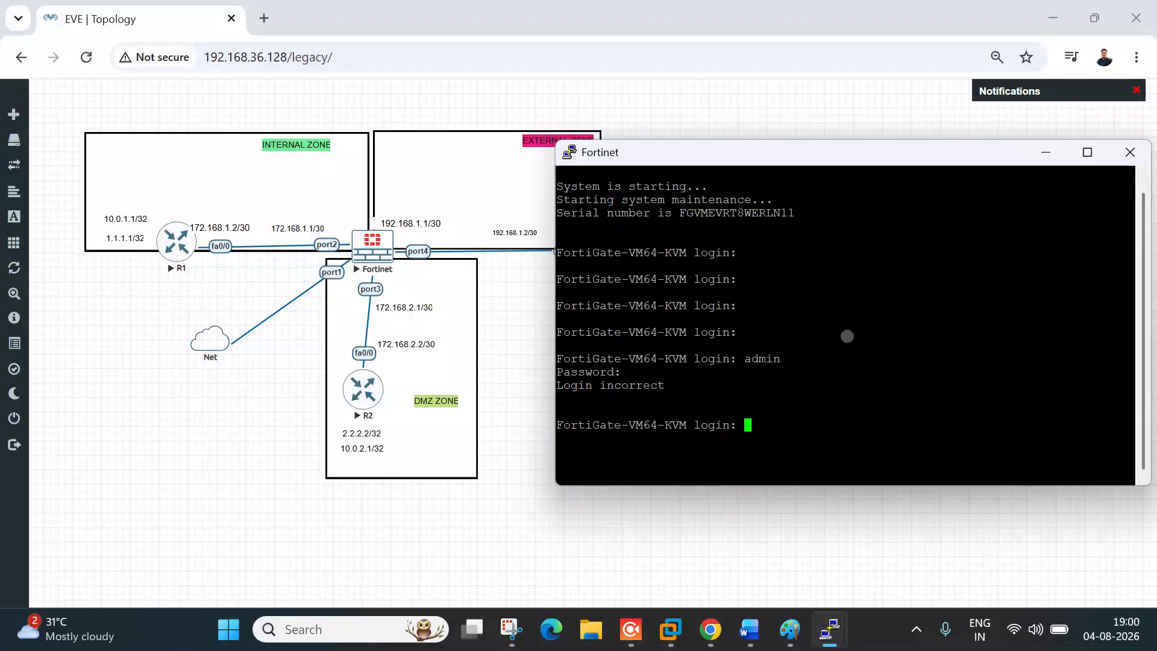
Step: Retry the admin login after Login incorrect, reaching the FortiGate-VM64-KVM # prompt
key("Return")
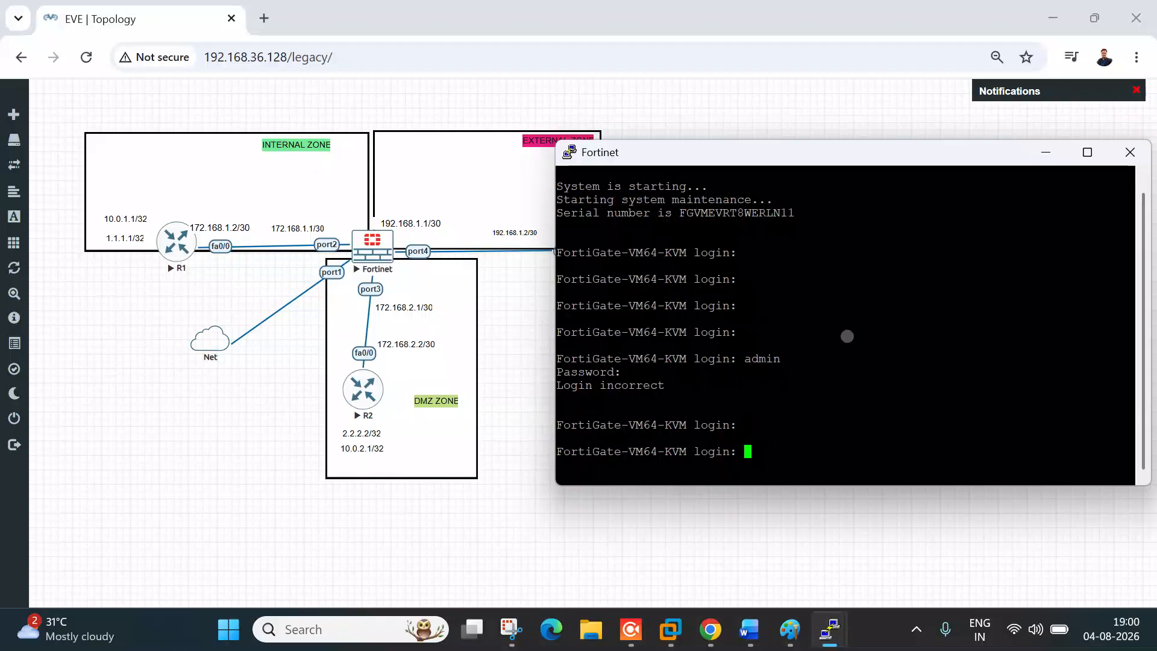
type("admin")
key("Return")
key("Return")
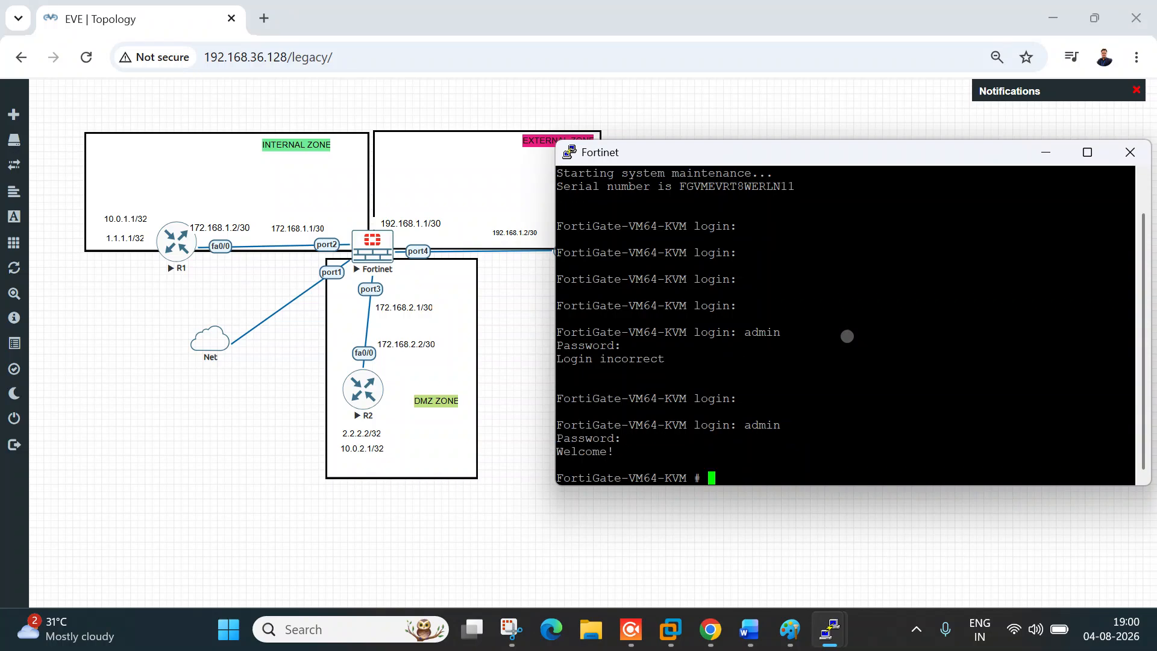
key("Return")
key("Return")
key("Return")
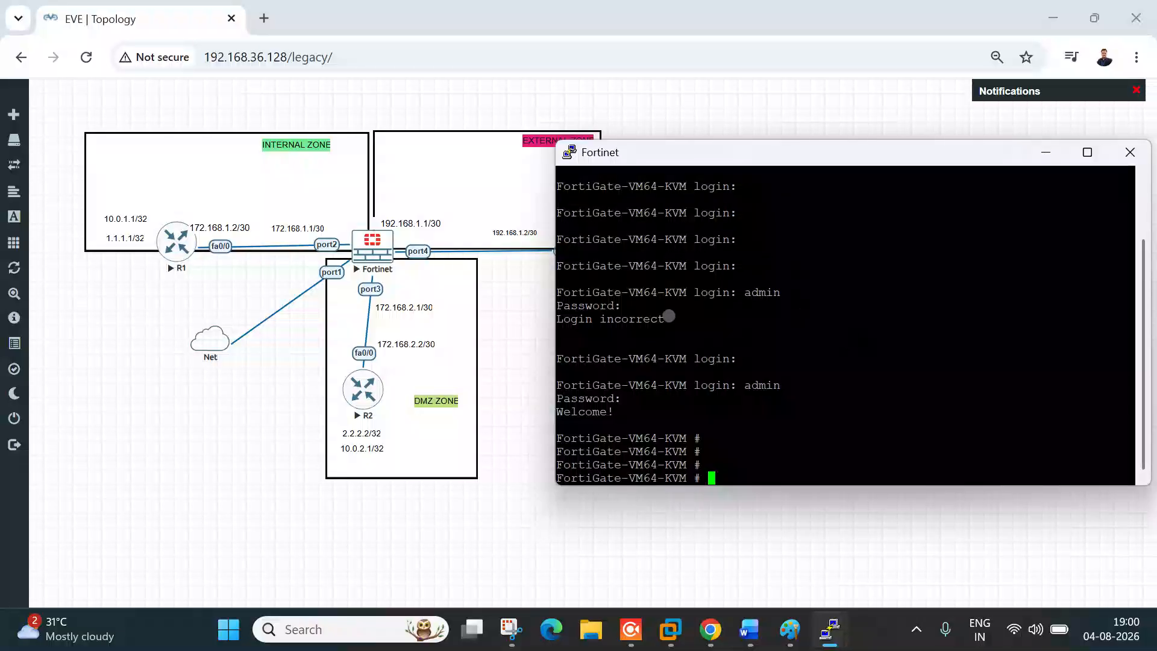
left_click_drag(578, 438, 674, 439)
left_click(779, 434)
Step: Close the Fortinet PuTTY session, then Wipe and Start the Fortinet node
left_click(1130, 152)
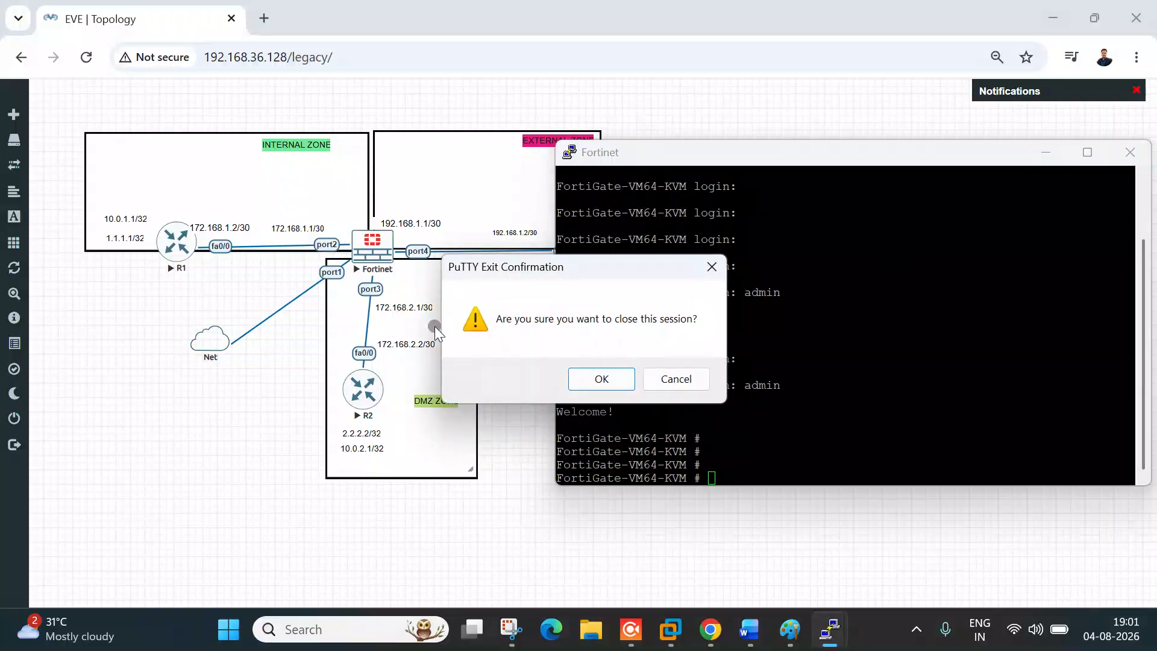
left_click(617, 381)
right_click(386, 256)
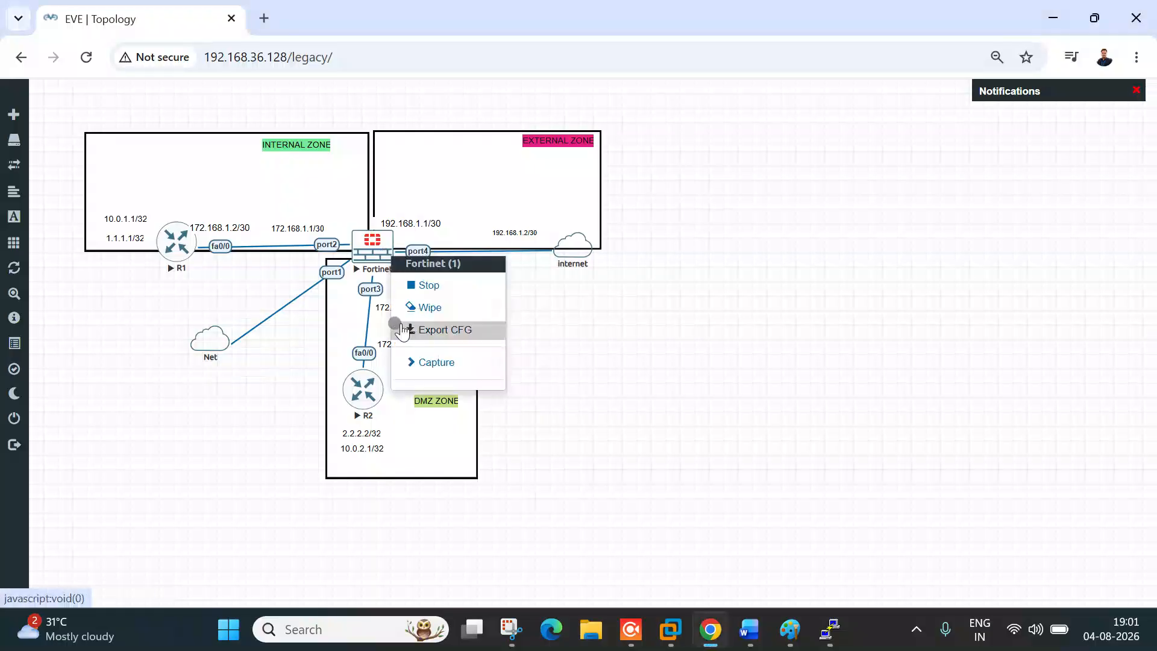
left_click(423, 307)
left_click(532, 190)
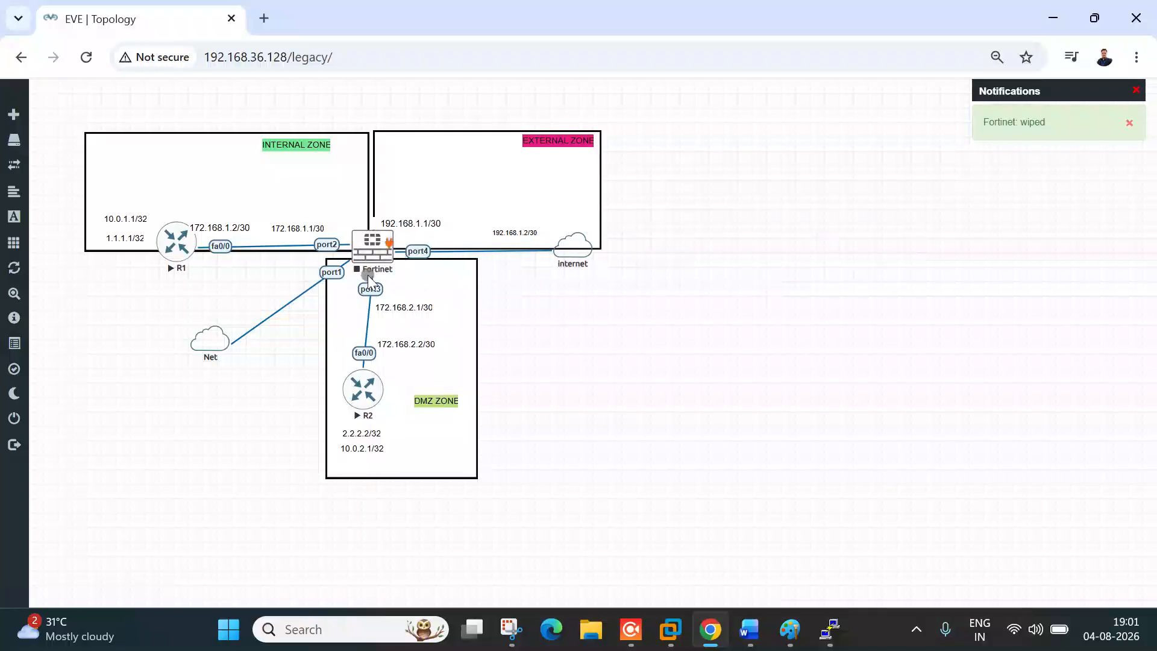
right_click(383, 254)
left_click(403, 285)
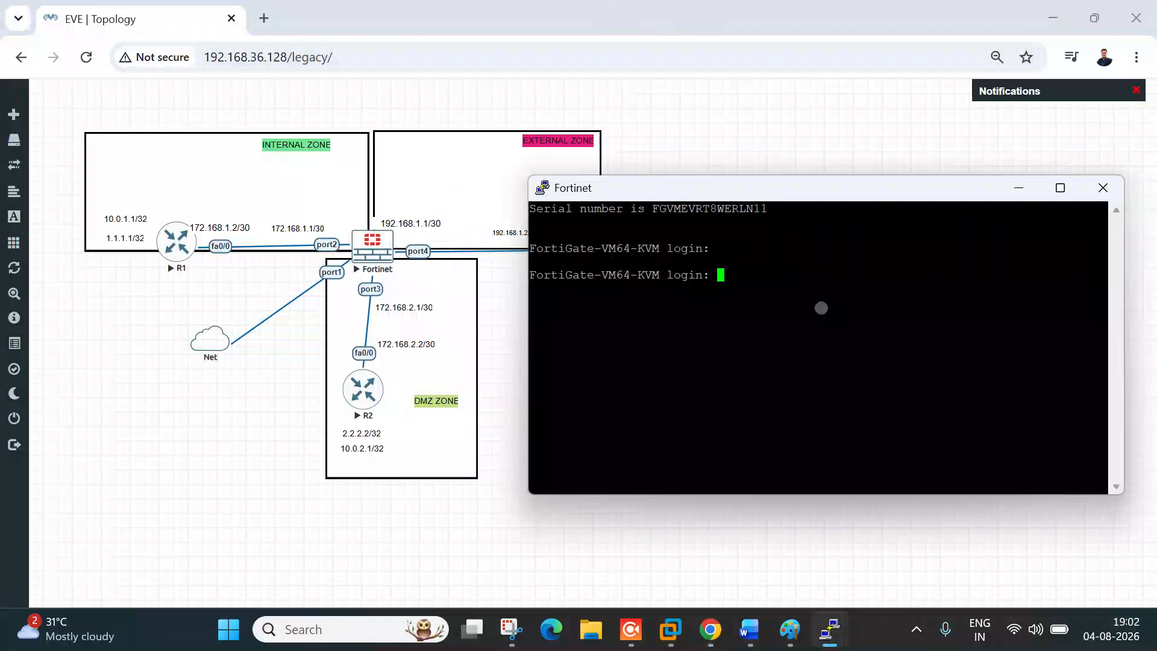
Step: Log in as admin with a blank password, set and confirm a new password, then return to Chrome
key("Return")
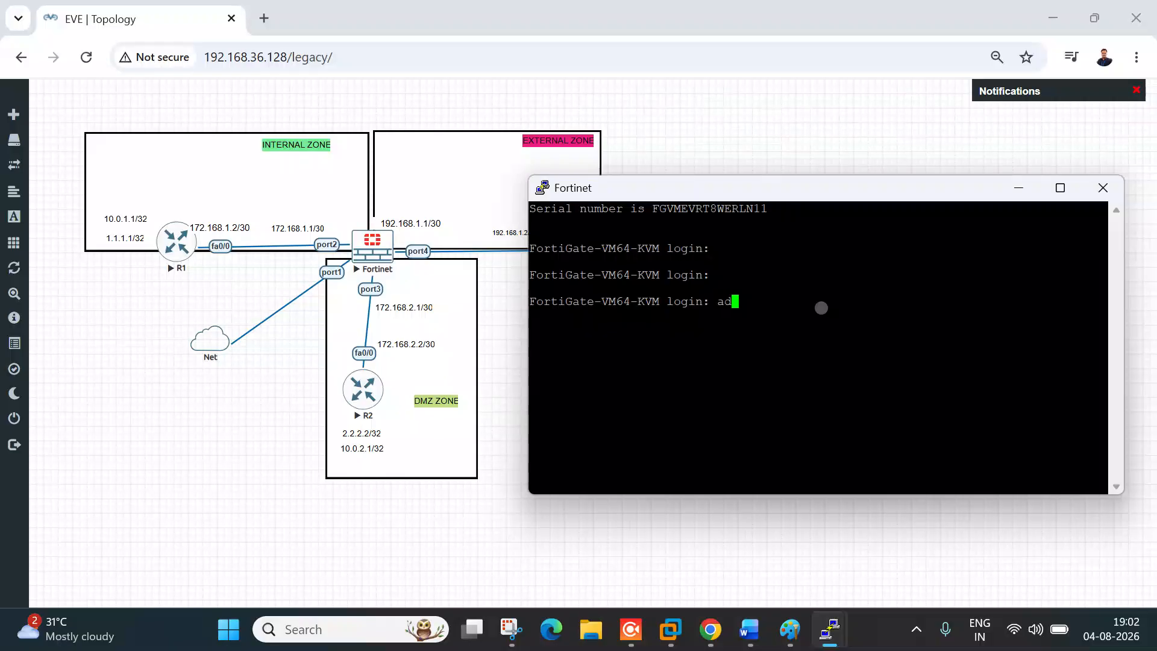
key("Return")
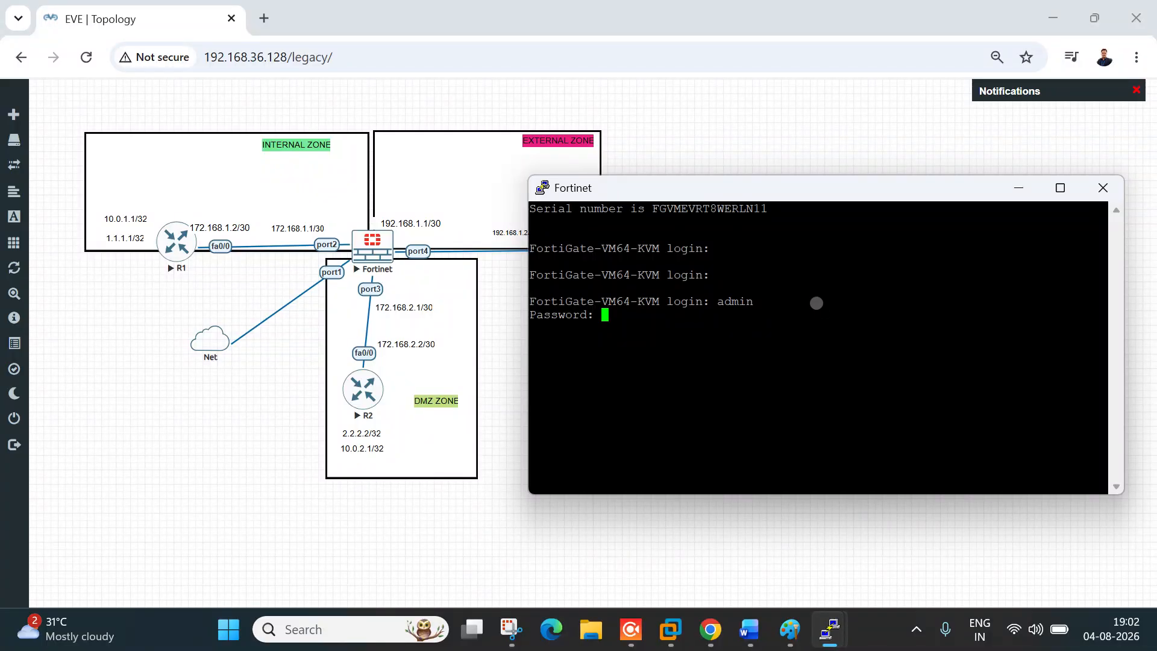
key("Return")
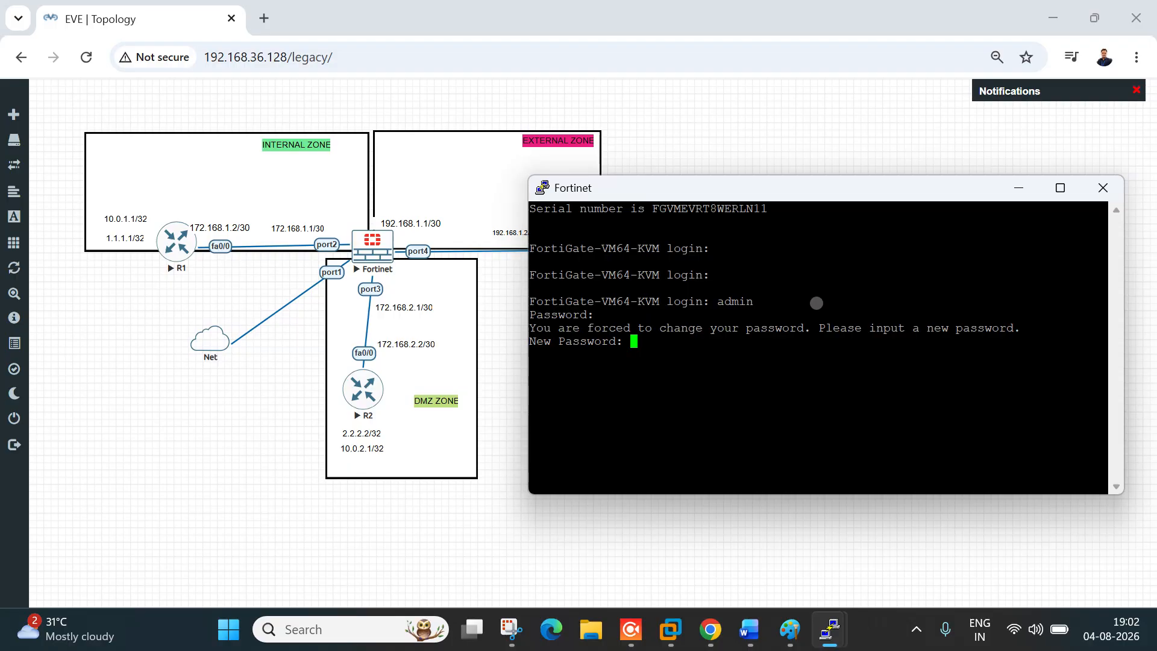
key("Return")
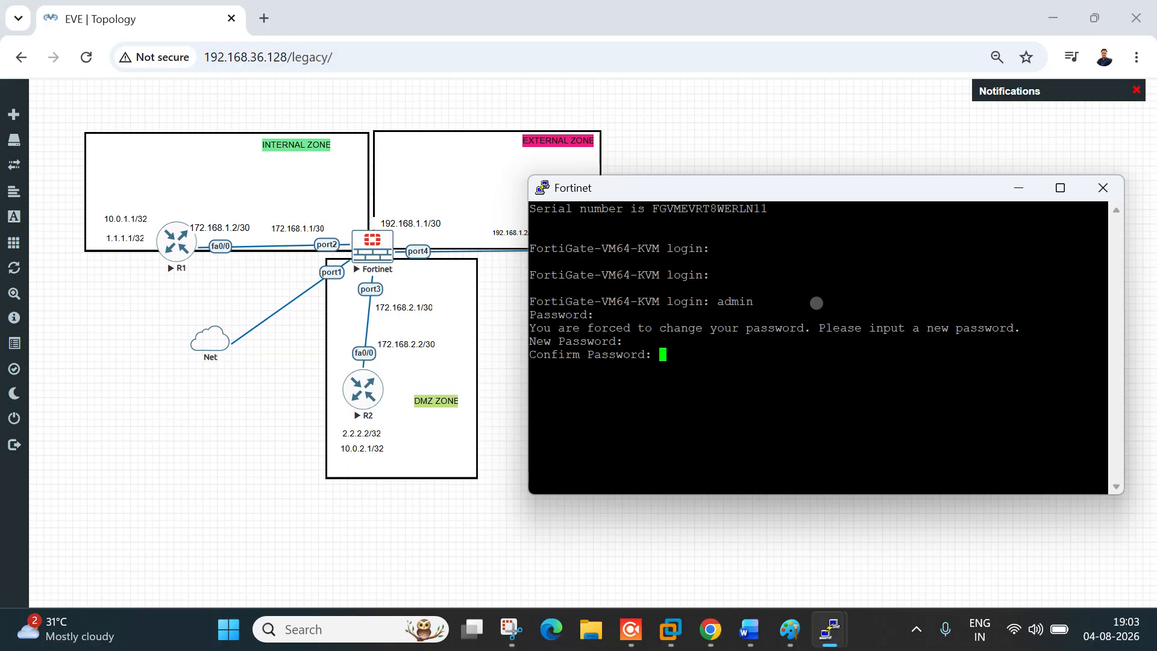
key("Return")
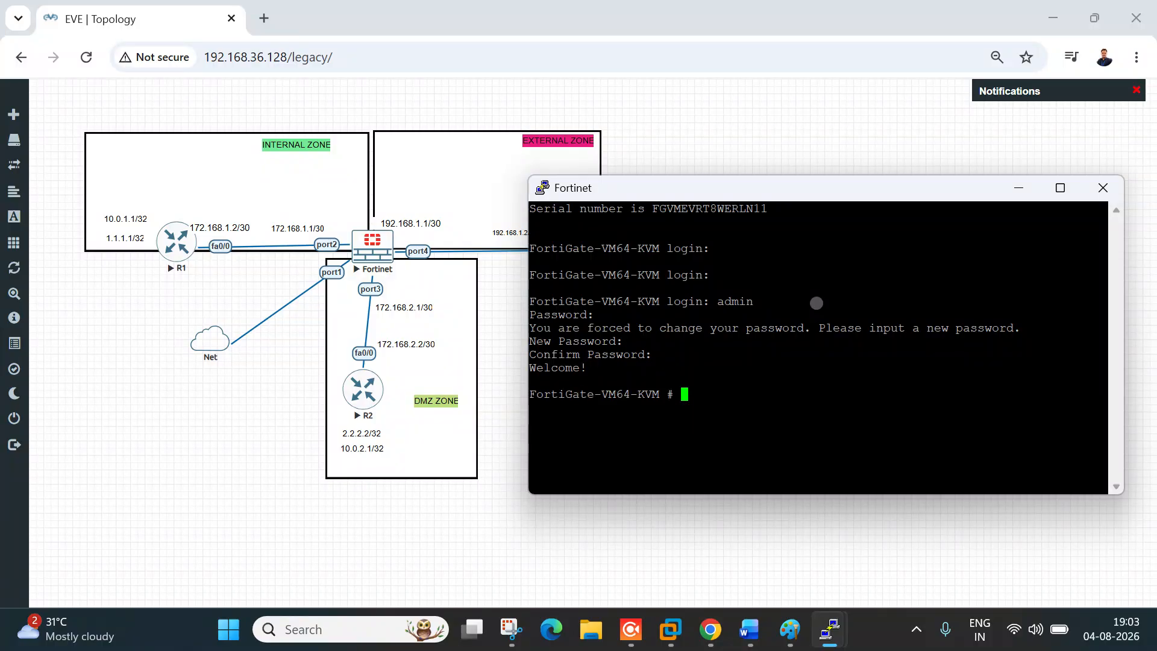
key("Return")
key("Return")
key("Return")
key("Return")
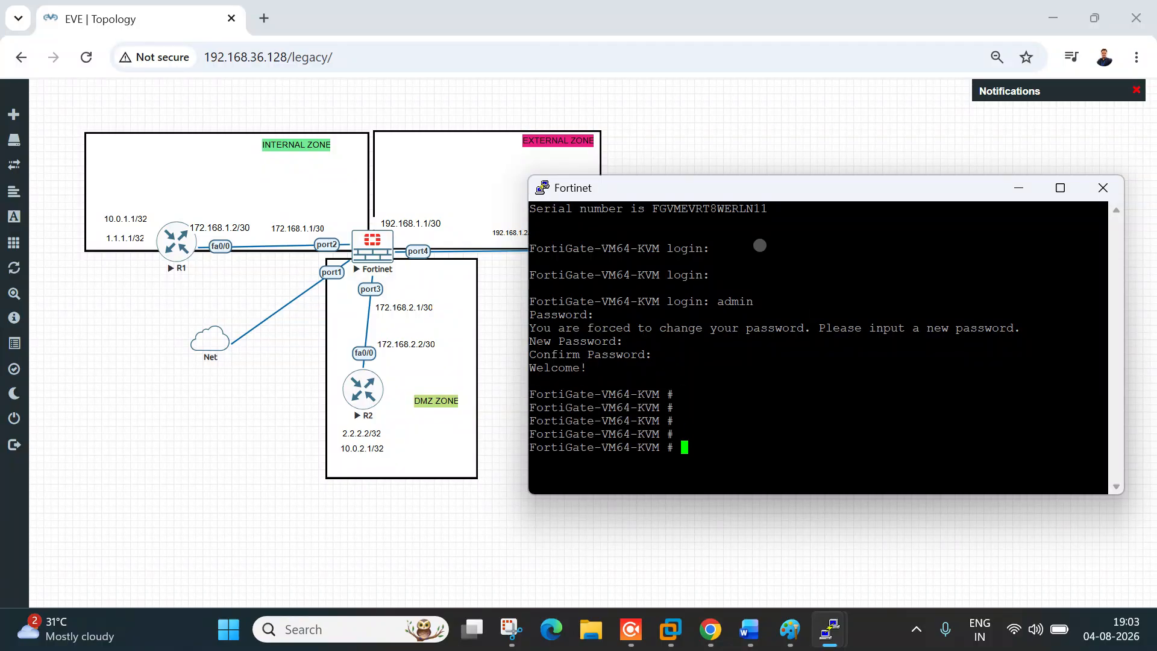
left_click_drag(804, 194, 762, 189)
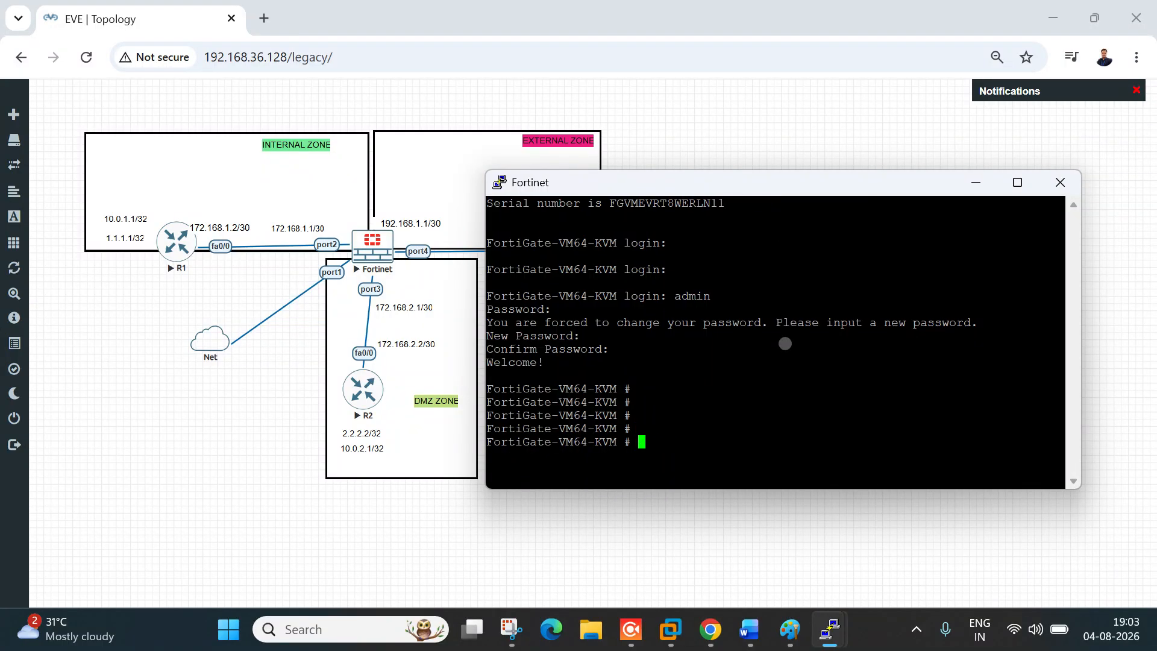
left_click(256, 417)
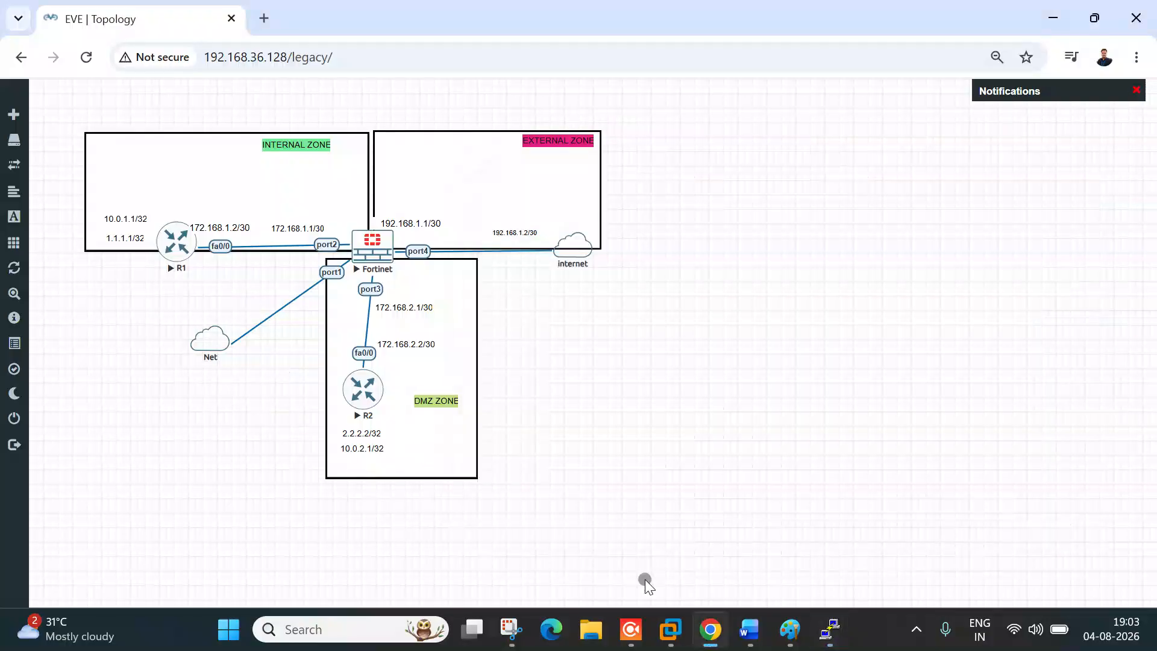
Step: Handwrite thin red 'get / show' notes in Paint, underlined, with an arrow below 'get'
left_click(789, 629)
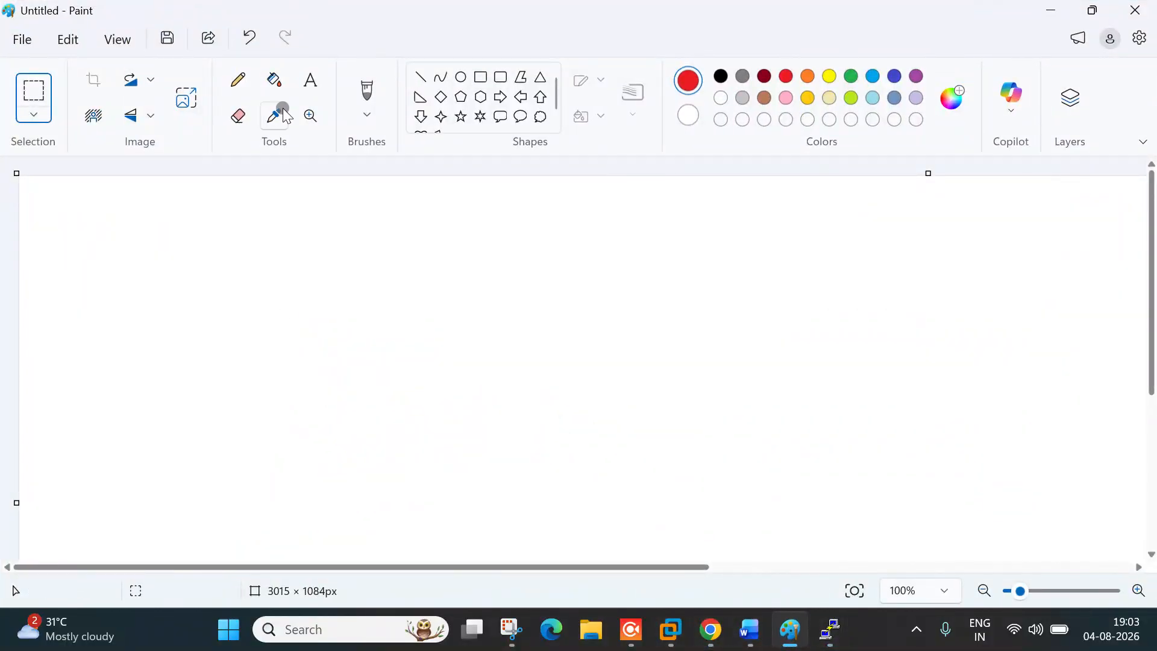
left_click(238, 80)
left_click_drag(30, 508, 28, 504)
mouse_move(346, 266)
left_mouse_down()
mouse_move(341, 284)
mouse_move(380, 220)
mouse_move(384, 240)
mouse_move(393, 234)
left_mouse_up()
left_click_drag(470, 189, 452, 322)
left_click_drag(547, 229, 540, 263)
left_click_drag(562, 226, 664, 244)
mouse_move(561, 289)
left_mouse_down()
mouse_move(661, 267)
mouse_move(638, 273)
left_mouse_up()
mouse_move(831, 212)
left_mouse_down()
mouse_move(822, 244)
mouse_move(861, 216)
mouse_move(911, 220)
left_mouse_up()
left_click_drag(835, 273, 898, 241)
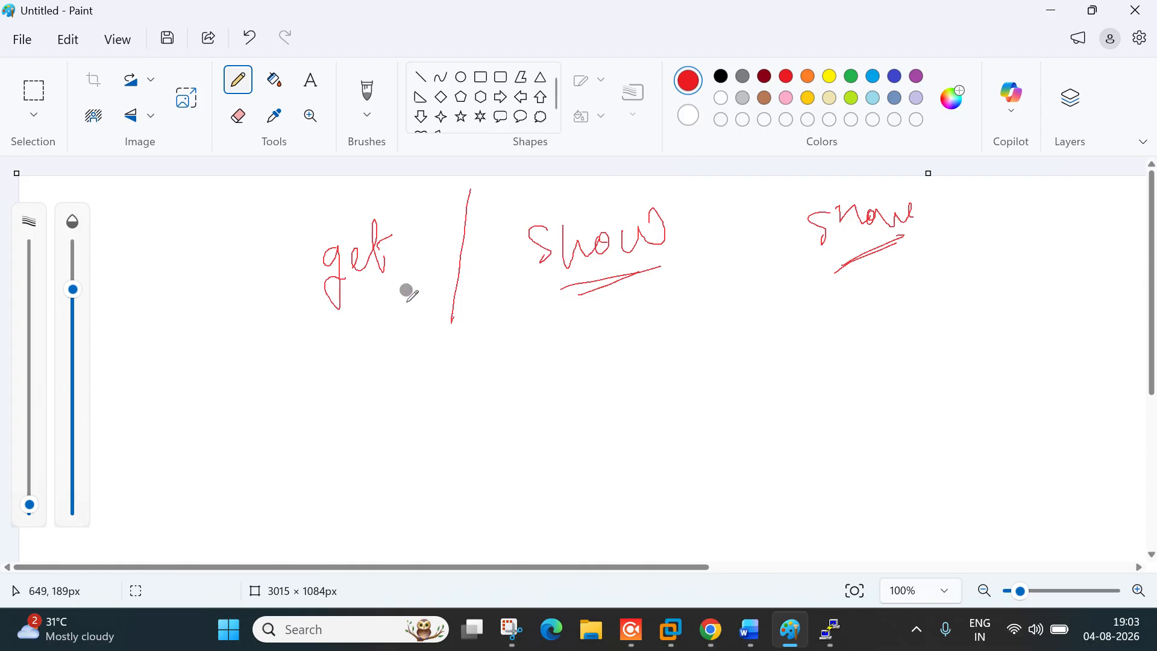
mouse_move(296, 319)
left_mouse_down()
mouse_move(389, 284)
mouse_move(386, 295)
left_mouse_up()
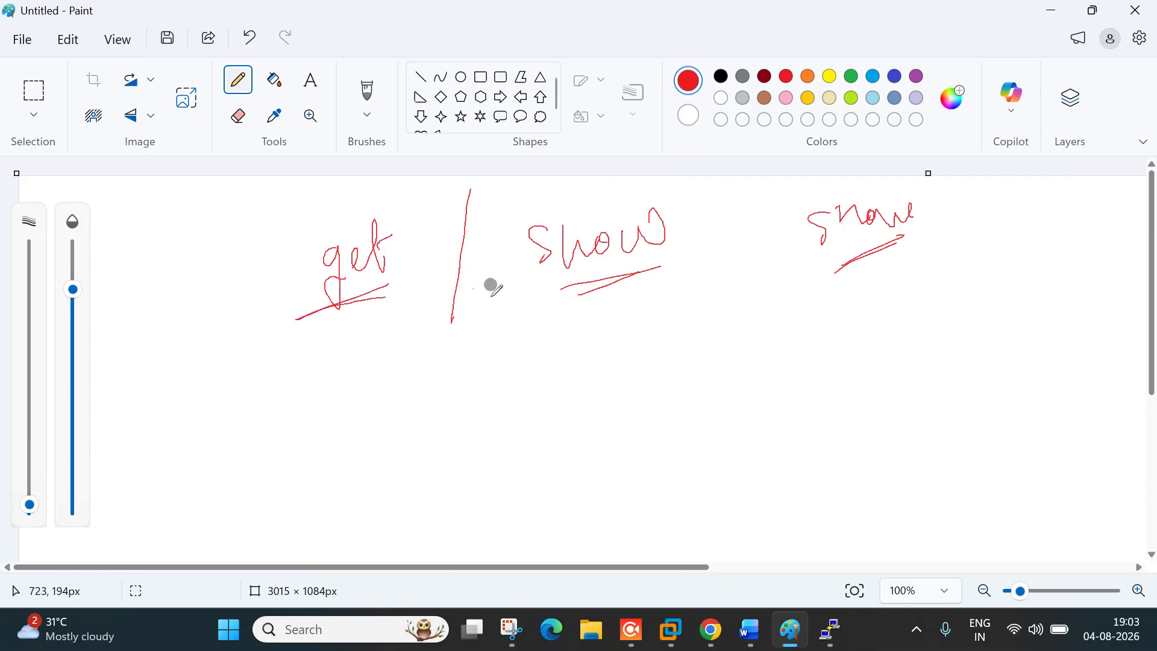
left_click_drag(531, 289, 623, 263)
left_click_drag(338, 315, 317, 368)
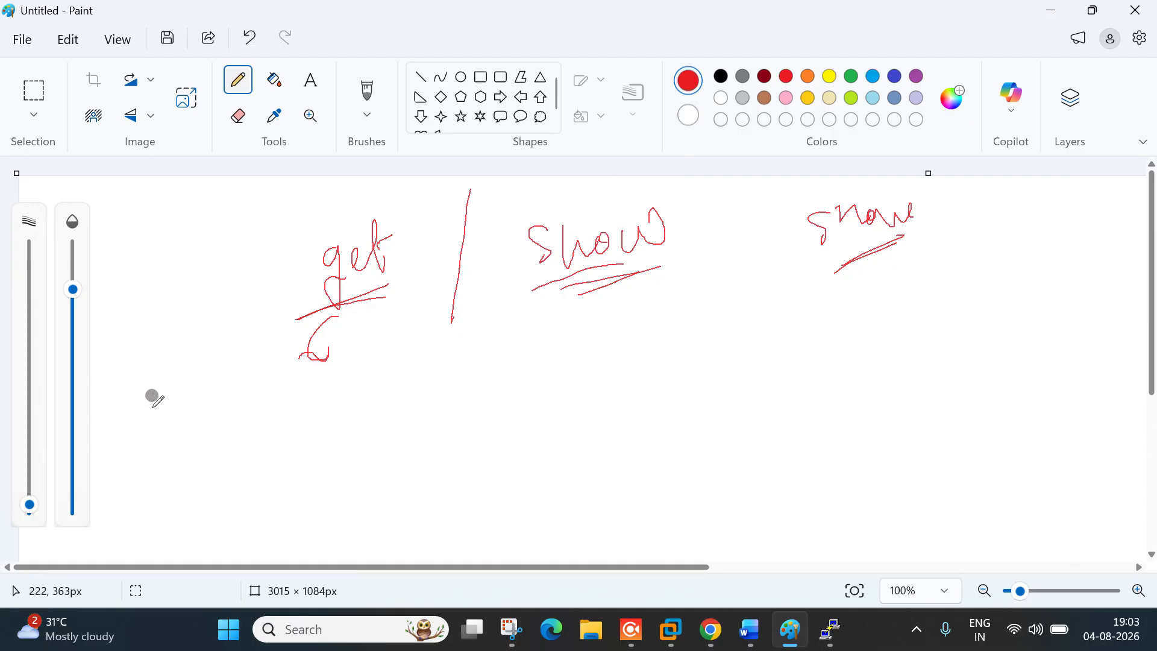
Step: Write 'fa0/1' and 'get system interfaces' below, circling fa0/1 with an arrow to 'show'
mouse_move(140, 373)
left_mouse_down()
mouse_move(125, 418)
mouse_move(171, 389)
mouse_move(180, 400)
left_mouse_up()
left_click_drag(193, 372, 195, 393)
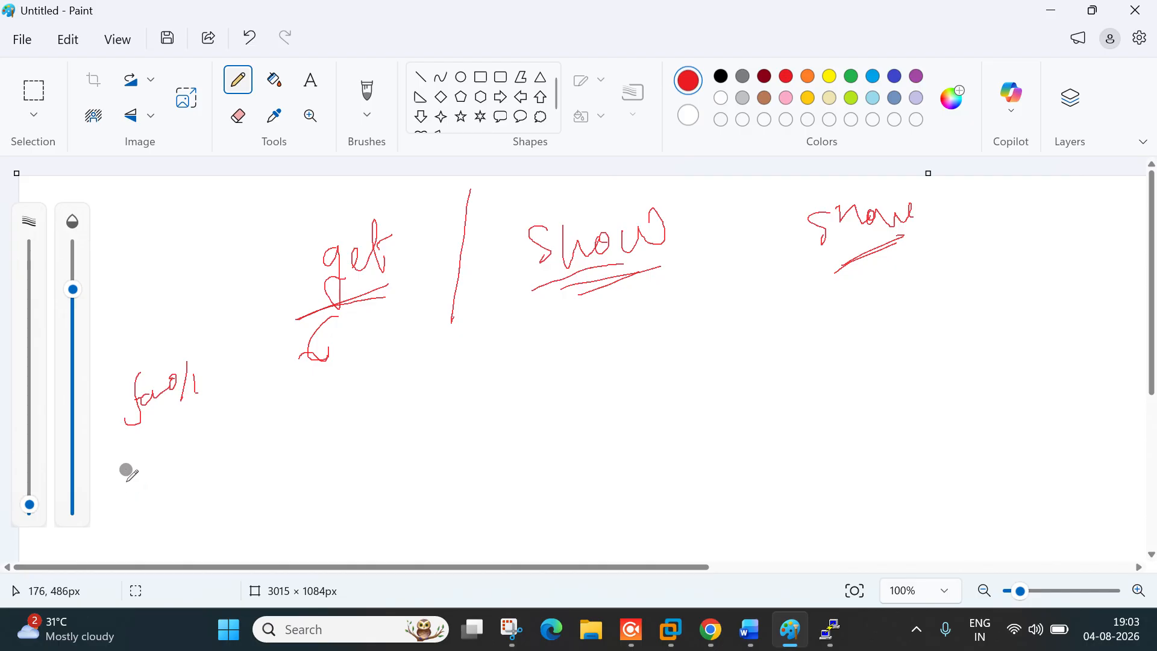
mouse_move(146, 493)
left_mouse_down()
mouse_move(119, 467)
mouse_move(160, 468)
mouse_move(184, 433)
mouse_move(225, 428)
mouse_move(235, 536)
mouse_move(274, 405)
mouse_move(297, 425)
mouse_move(348, 413)
left_mouse_up()
mouse_move(374, 399)
left_mouse_down()
mouse_move(390, 403)
mouse_move(433, 362)
mouse_move(467, 362)
mouse_move(480, 387)
mouse_move(486, 341)
mouse_move(503, 354)
mouse_move(514, 330)
left_mouse_up()
left_click_drag(295, 450, 485, 395)
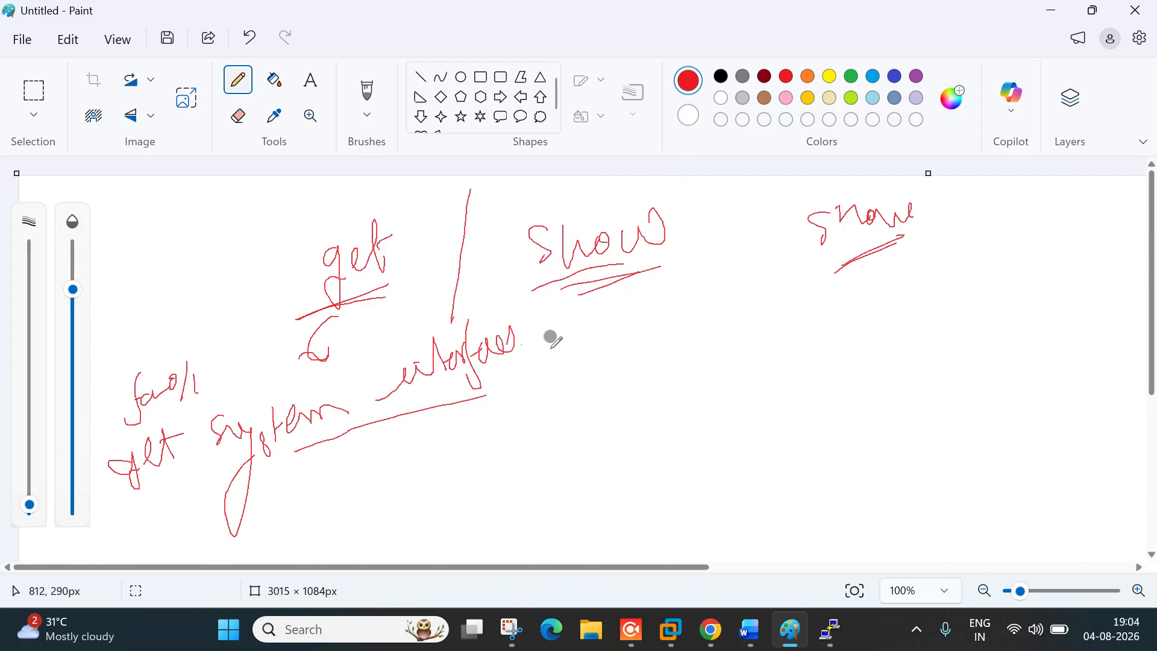
mouse_move(179, 344)
left_mouse_down()
mouse_move(142, 343)
mouse_move(472, 363)
mouse_move(535, 390)
mouse_move(550, 369)
left_mouse_up()
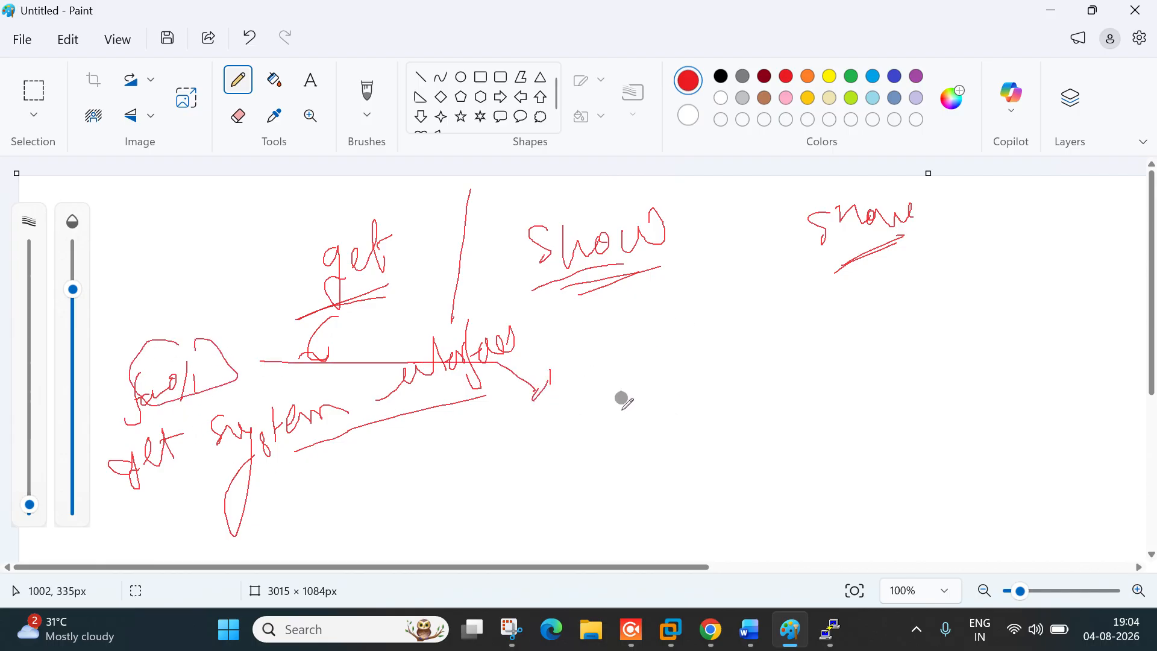
mouse_move(634, 366)
left_mouse_down()
mouse_move(601, 369)
mouse_move(619, 410)
mouse_move(731, 336)
left_mouse_up()
Step: Select and erase most of the sketch, then bring the Fortinet console forward
key("ctrl+a")
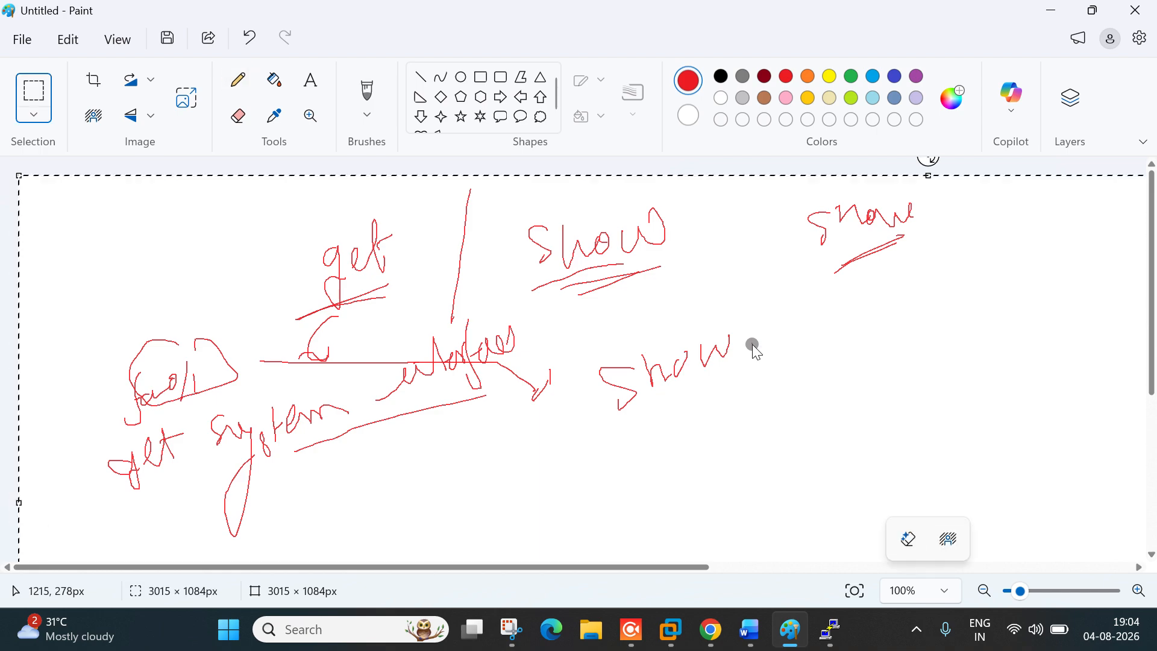
left_click(753, 350)
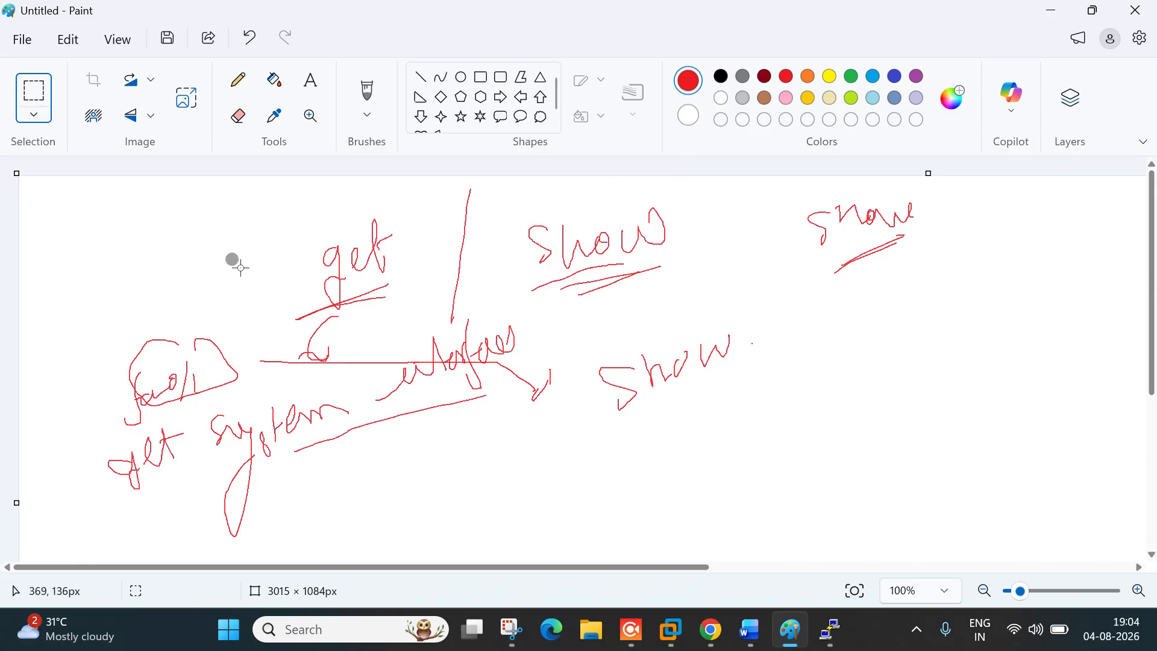
left_click_drag(142, 199, 1081, 489)
left_click_drag(1102, 555, 1099, 552)
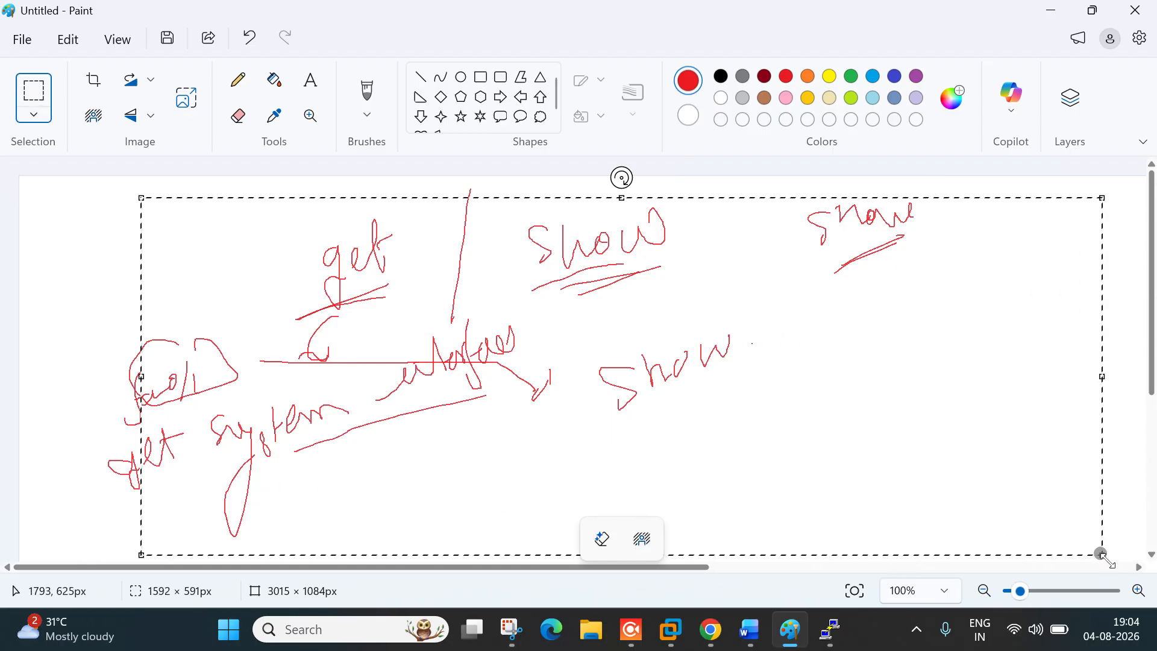
key("alt+Tab")
key("alt+Tab")
key("Return")
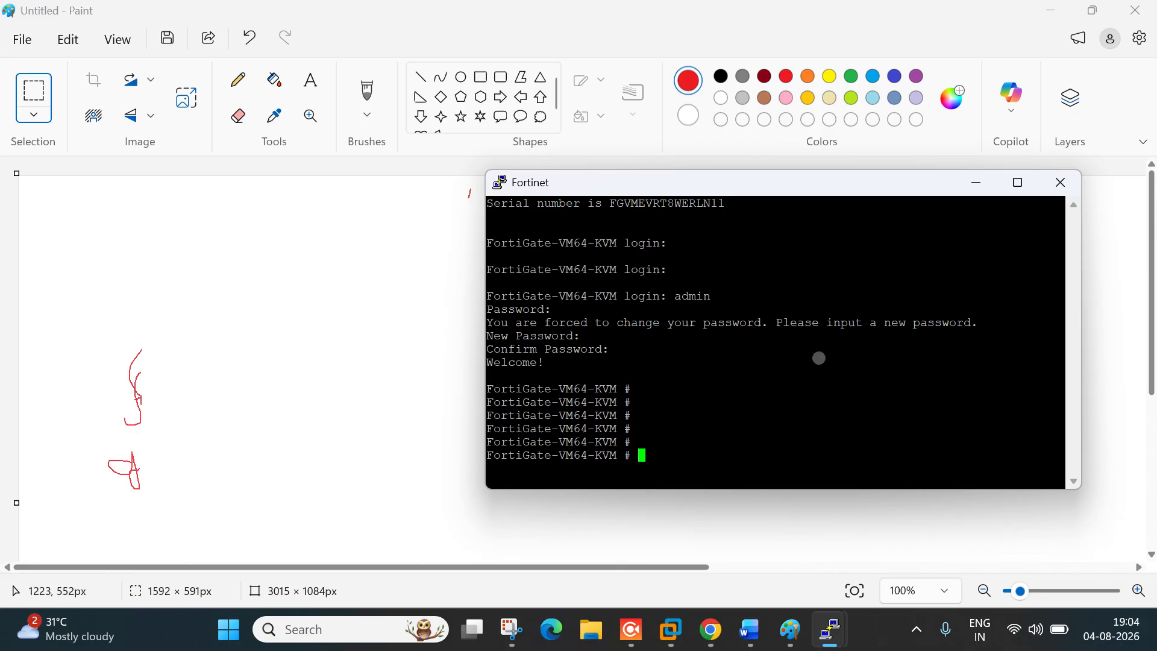
left_click(1050, 11)
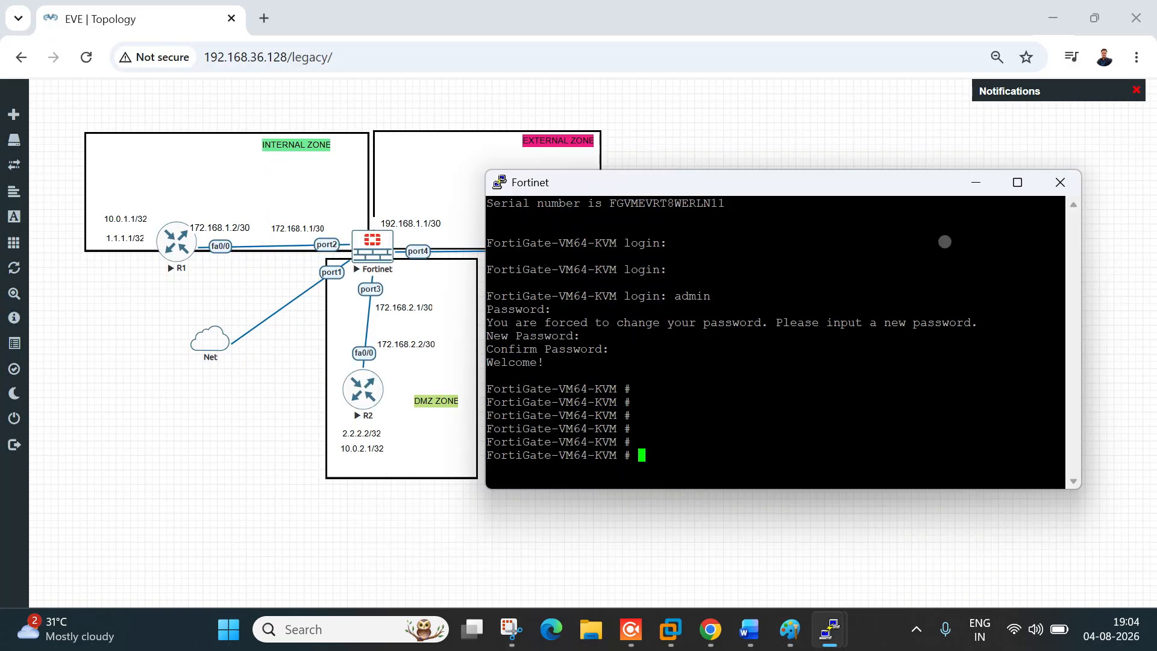
Step: Widen the console and run 'get system interface port1', then 'get system interface', paging the output
left_click_drag(493, 358, 202, 407)
left_click_drag(670, 188, 617, 288)
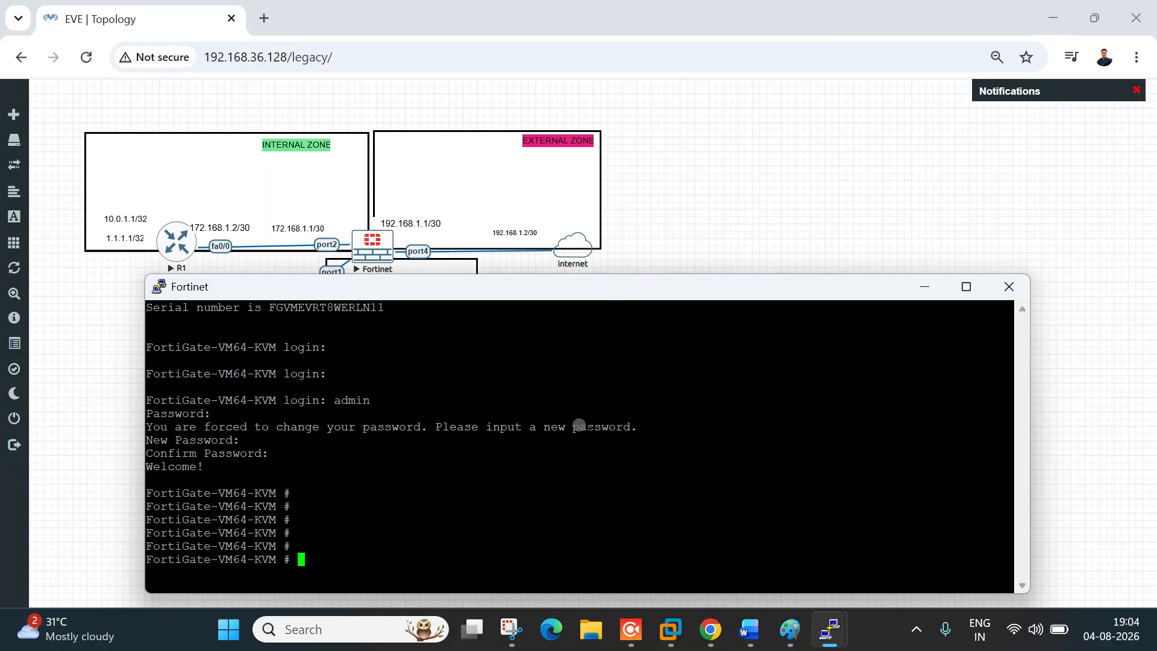
type("get system interface ")
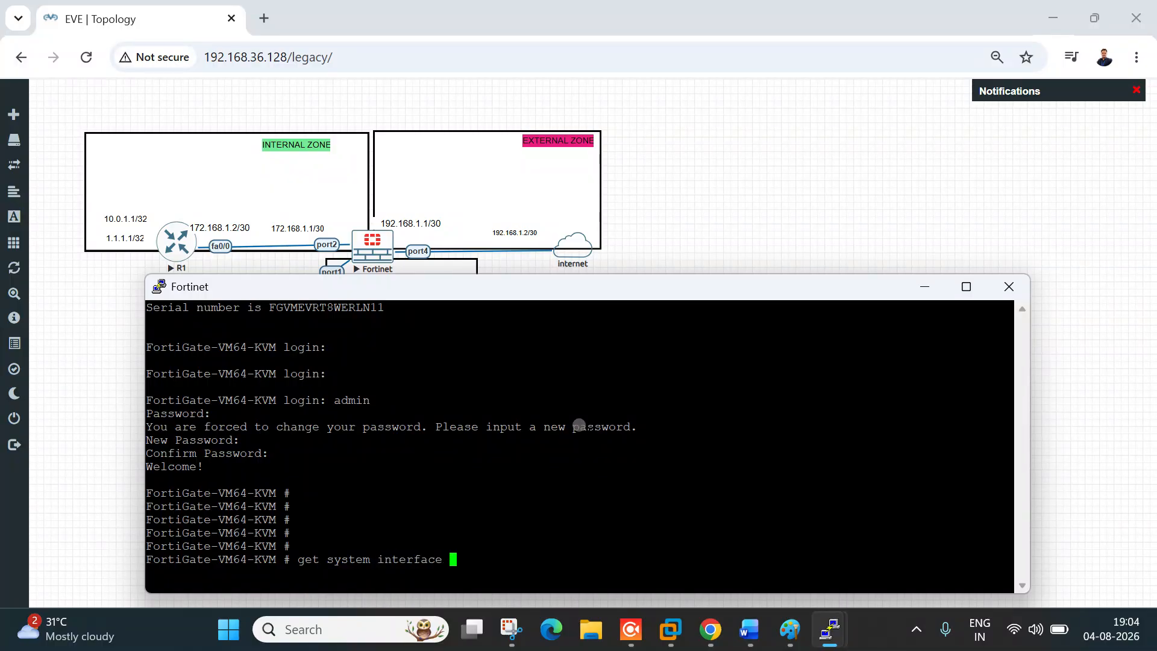
type("port1")
key("Return")
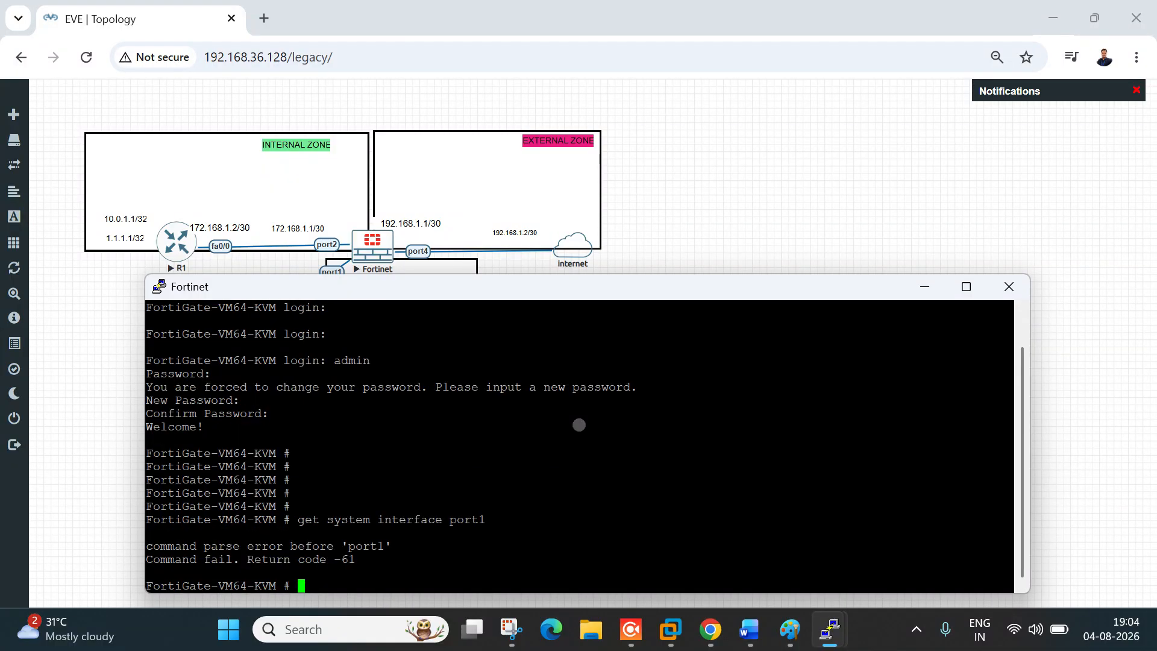
type("g")
key("Up")
key("BackSpace")
key("BackSpace")
key("BackSpace")
key("BackSpace")
key("BackSpace")
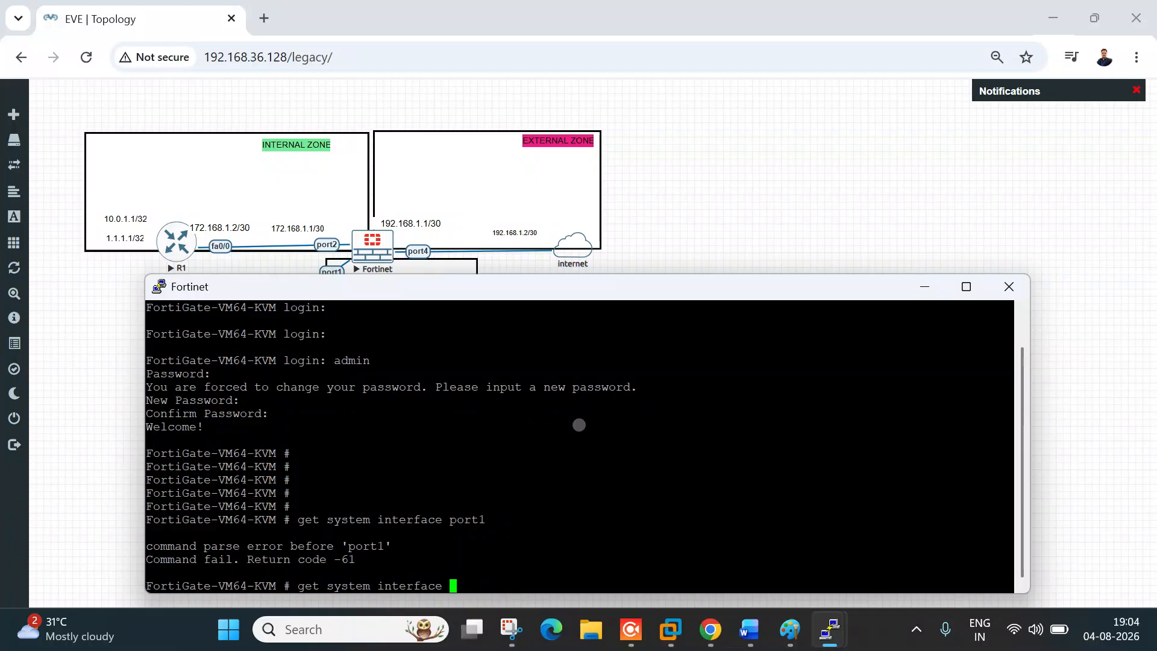
key("Return")
key("Return")
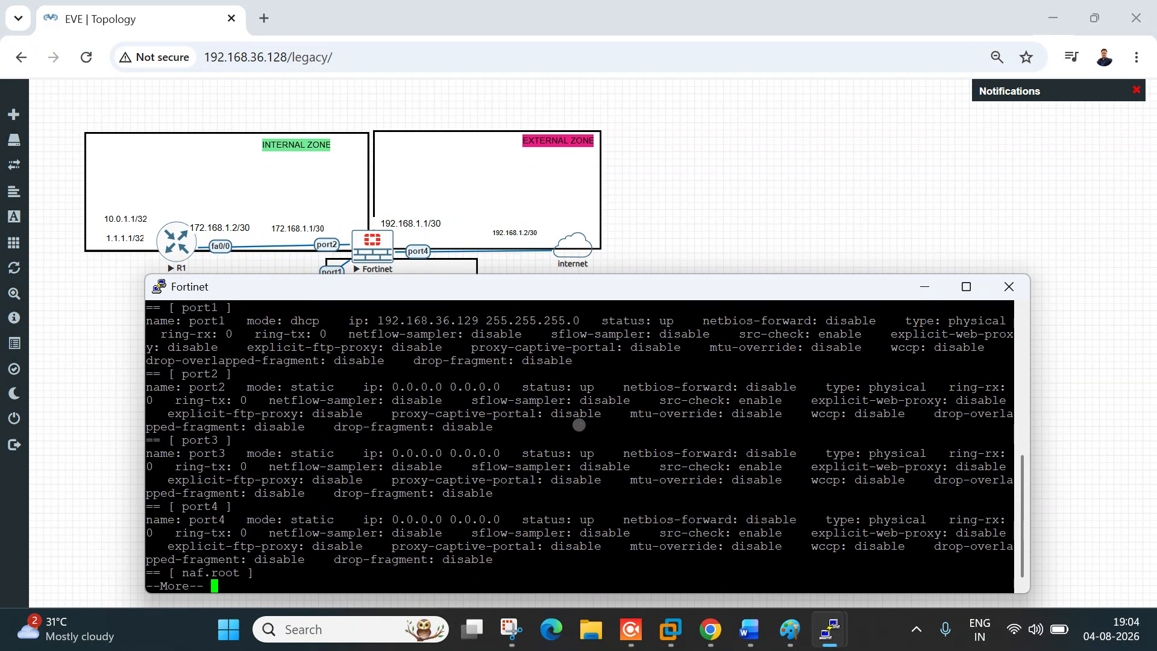
key("Return")
key("Return")
key("Return")
key("Return")
key("Return")
key("Return")
key("Return")
key("Return")
key("Return")
key("Return")
key("Return")
key("Return")
key("Return")
key("Return")
key("Return")
key("Return")
key("Return")
key("Return")
key("Return")
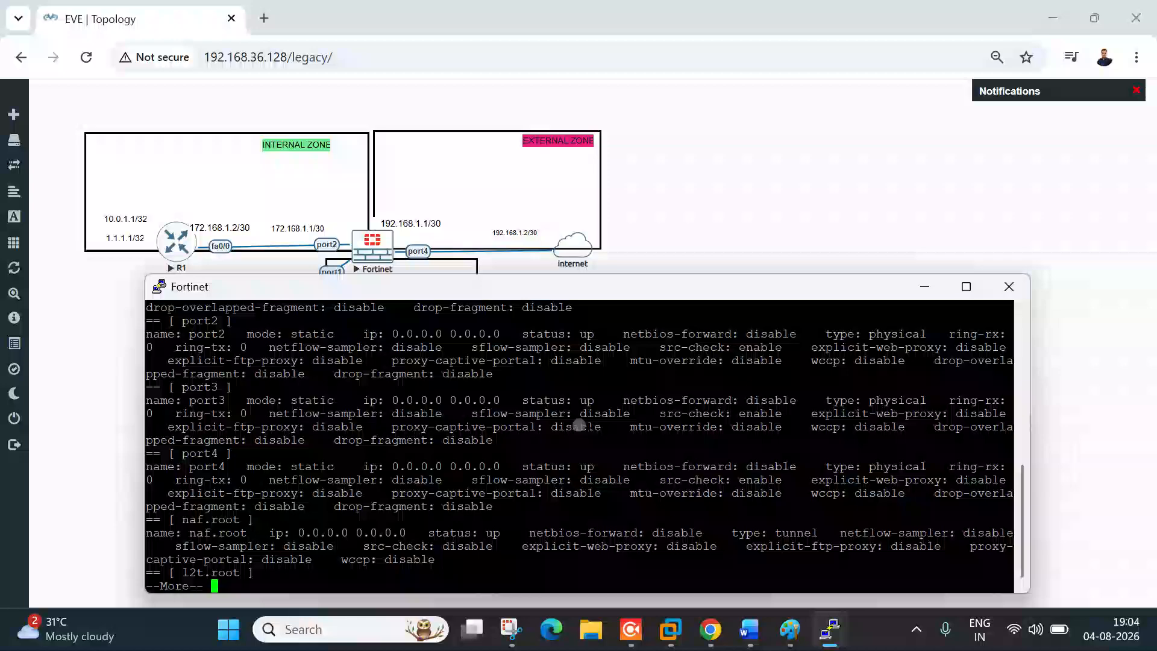
key("Return")
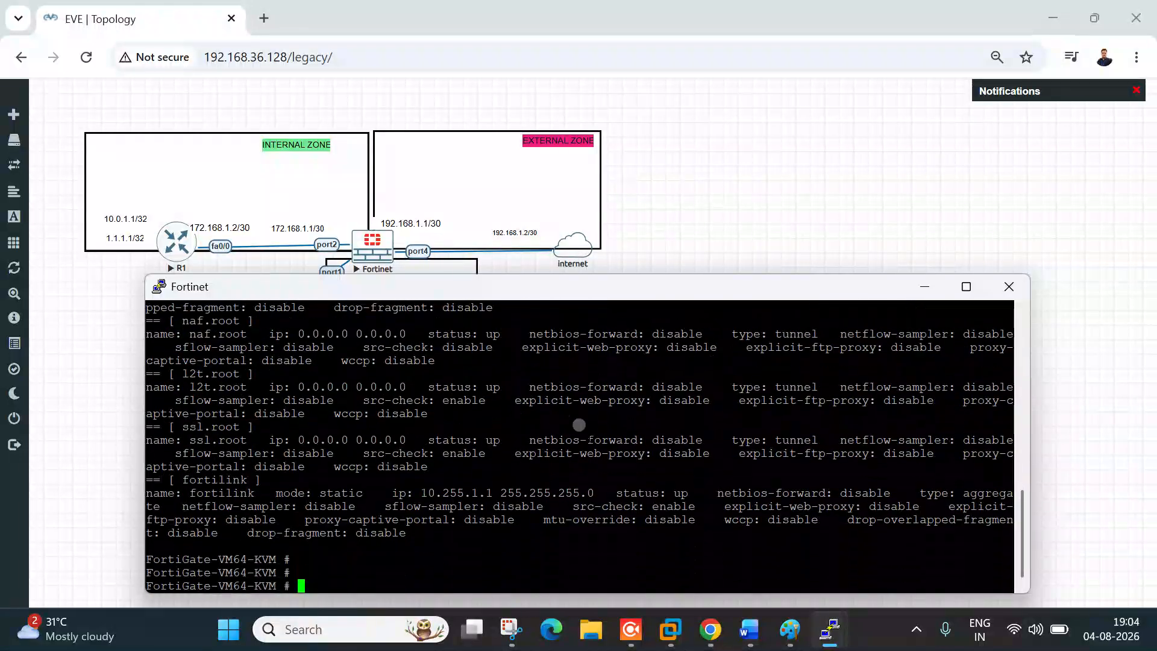
Step: List the command's options with '?' and run 'get system interface physical'
key("Up")
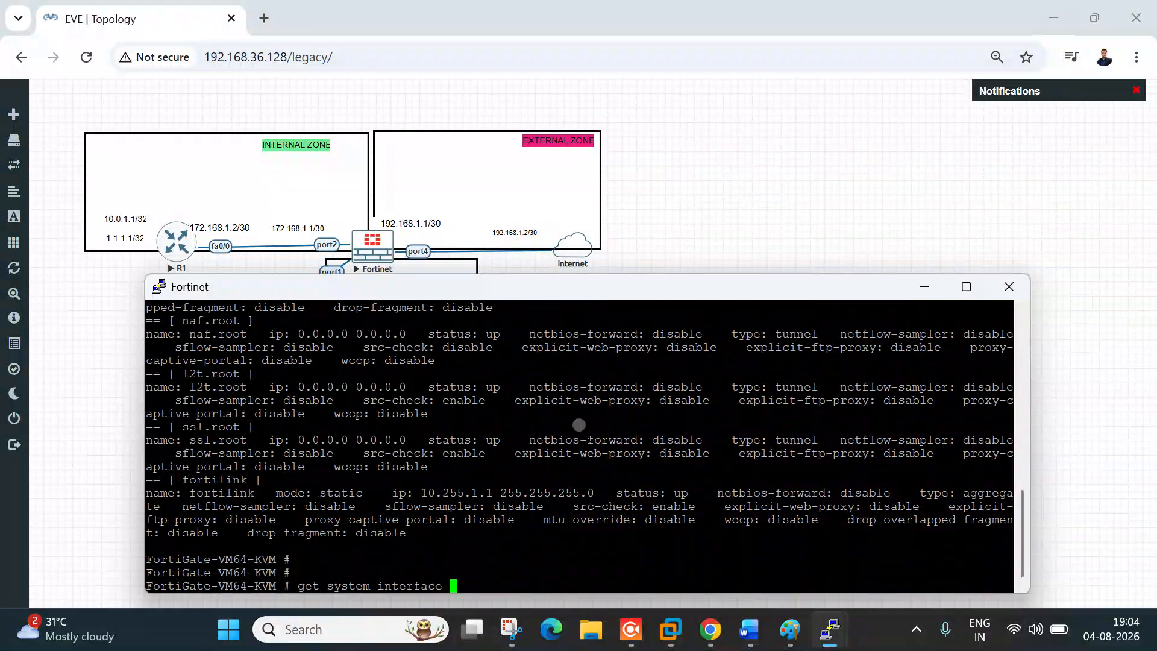
key("question")
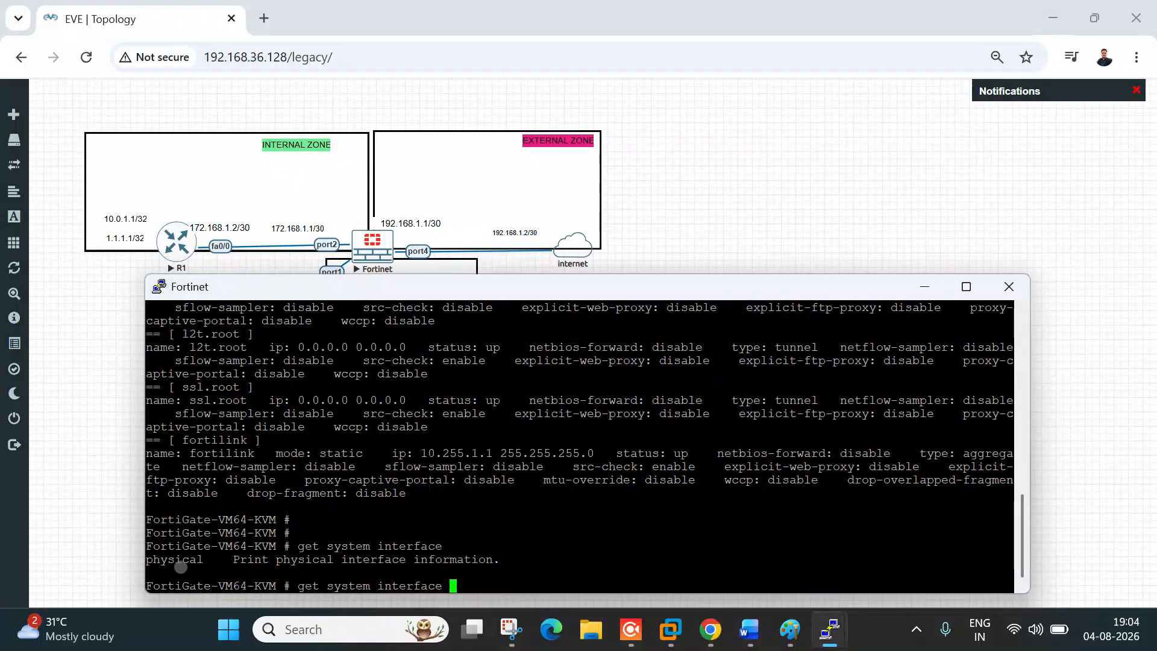
left_click_drag(153, 560, 177, 563)
left_click(333, 544)
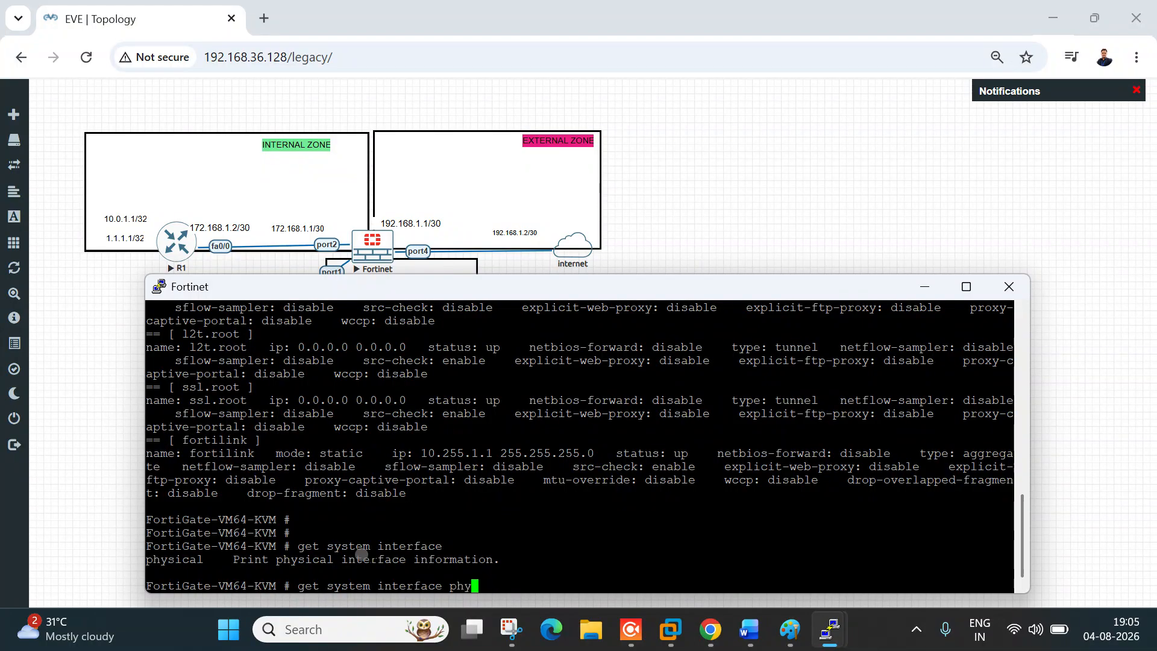
key("Return")
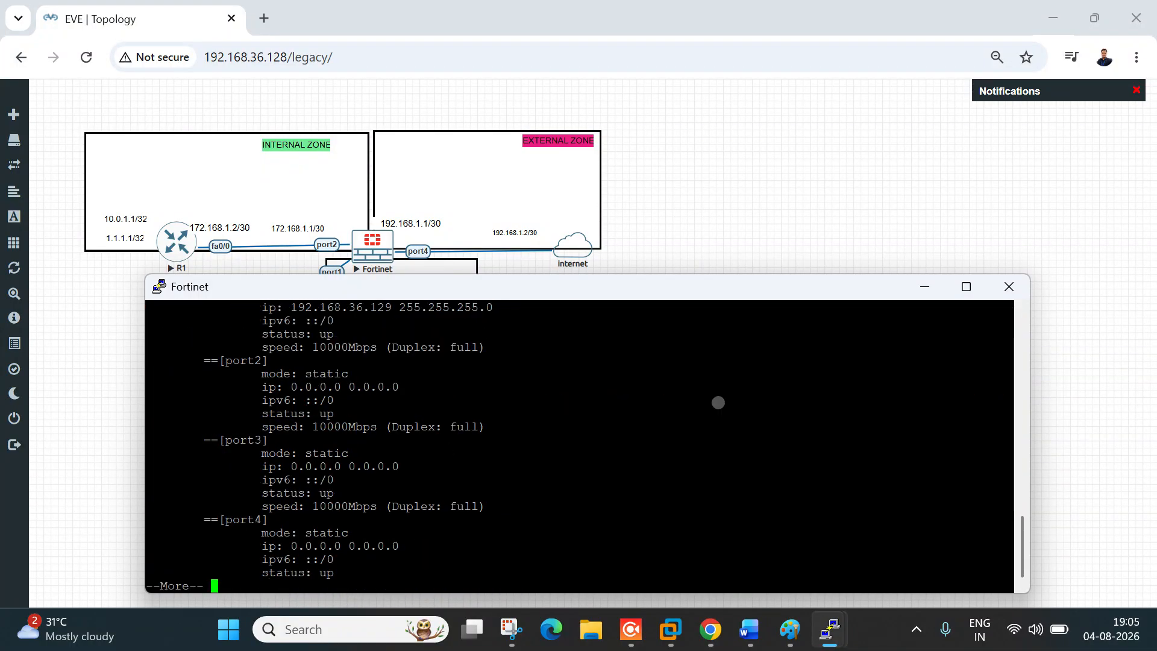
Step: Maximize the console and highlight ports 1–4 and port1's DHCP address 192.168.36.129
double_click(782, 295)
left_click(256, 319)
left_click_drag(84, 292, 110, 293)
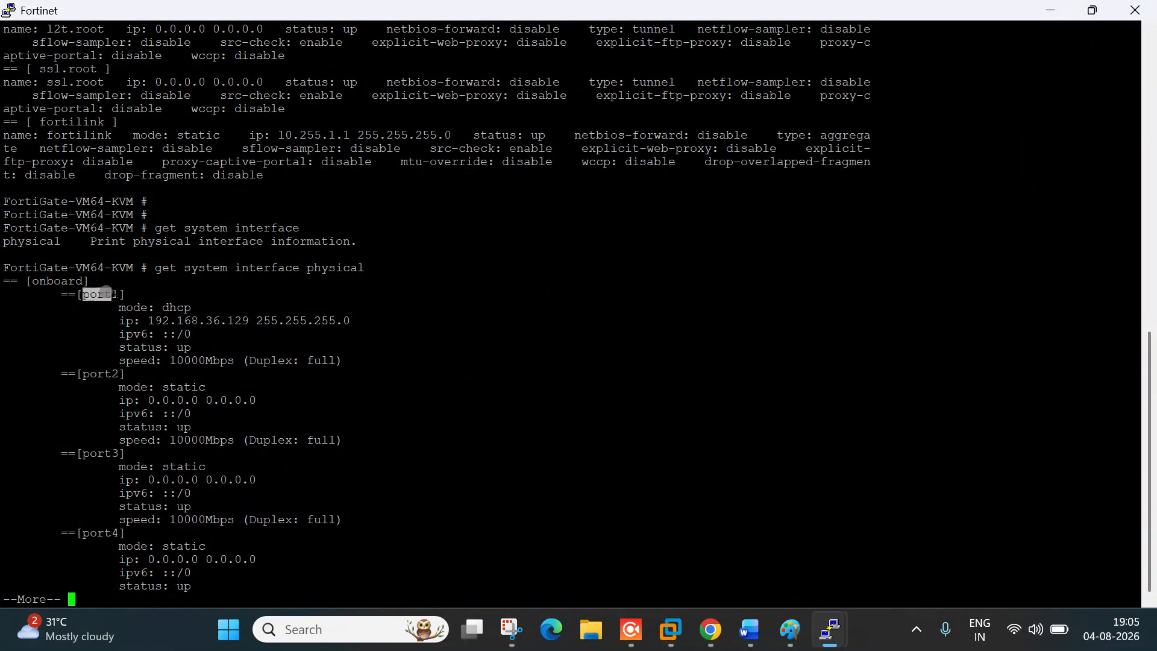
left_click_drag(85, 374, 112, 382)
left_click(91, 454)
left_click_drag(90, 532, 109, 529)
left_click(102, 294)
left_click_drag(169, 320, 258, 321)
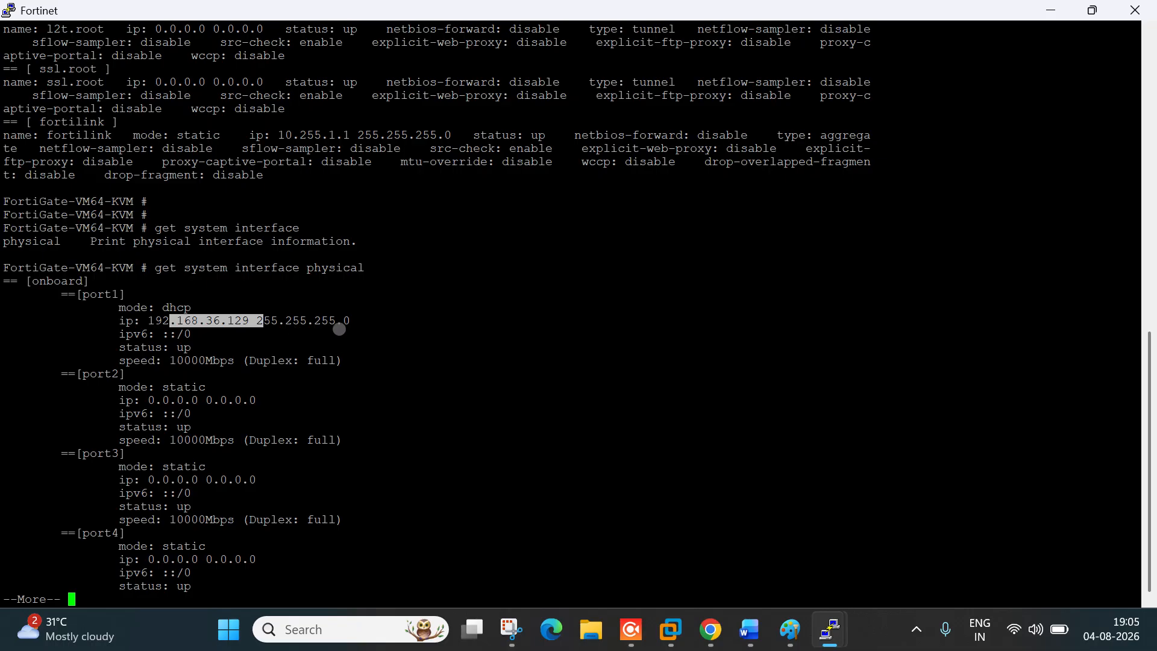
left_click(165, 304)
key("alt+Tab")
key("alt+Tab")
key("alt+Tab")
key("alt+Tab")
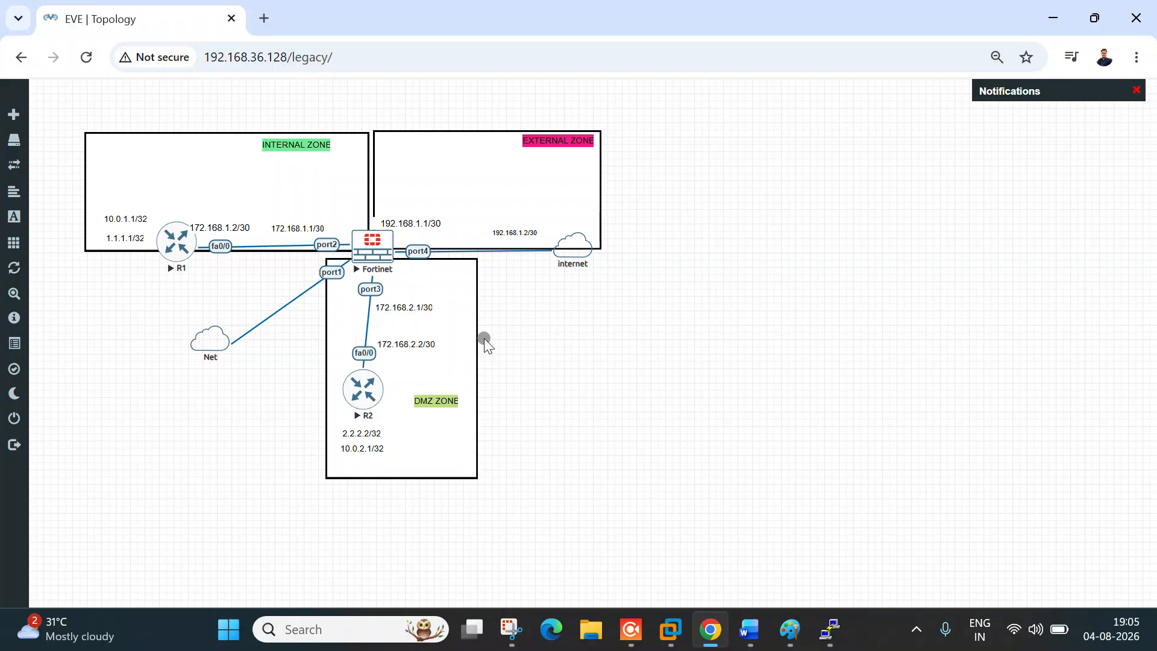
Step: Handwrite an underlined red 'gui / CLI' note in Paint
left_click(789, 629)
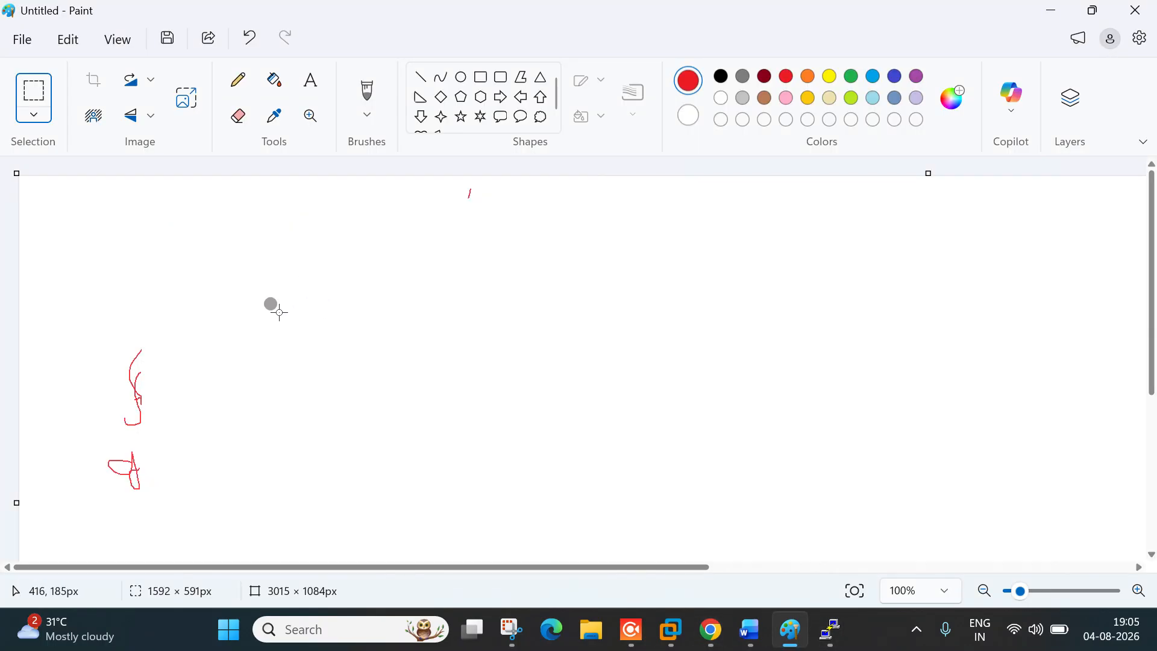
left_click(238, 80)
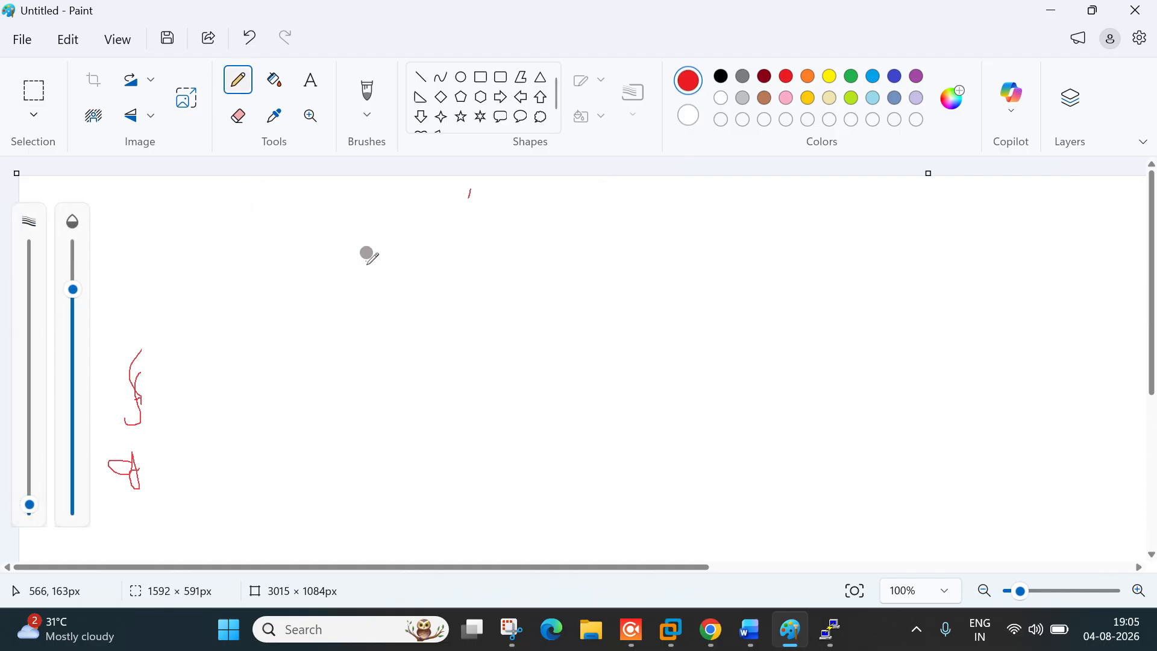
mouse_move(291, 237)
left_mouse_down()
mouse_move(291, 312)
mouse_move(309, 245)
mouse_move(351, 225)
mouse_move(351, 247)
mouse_move(373, 237)
mouse_move(382, 282)
left_mouse_up()
left_click_drag(295, 314, 369, 279)
mouse_move(474, 226)
left_mouse_down()
mouse_move(480, 257)
mouse_move(547, 241)
mouse_move(564, 255)
left_mouse_up()
left_click_drag(479, 280, 568, 277)
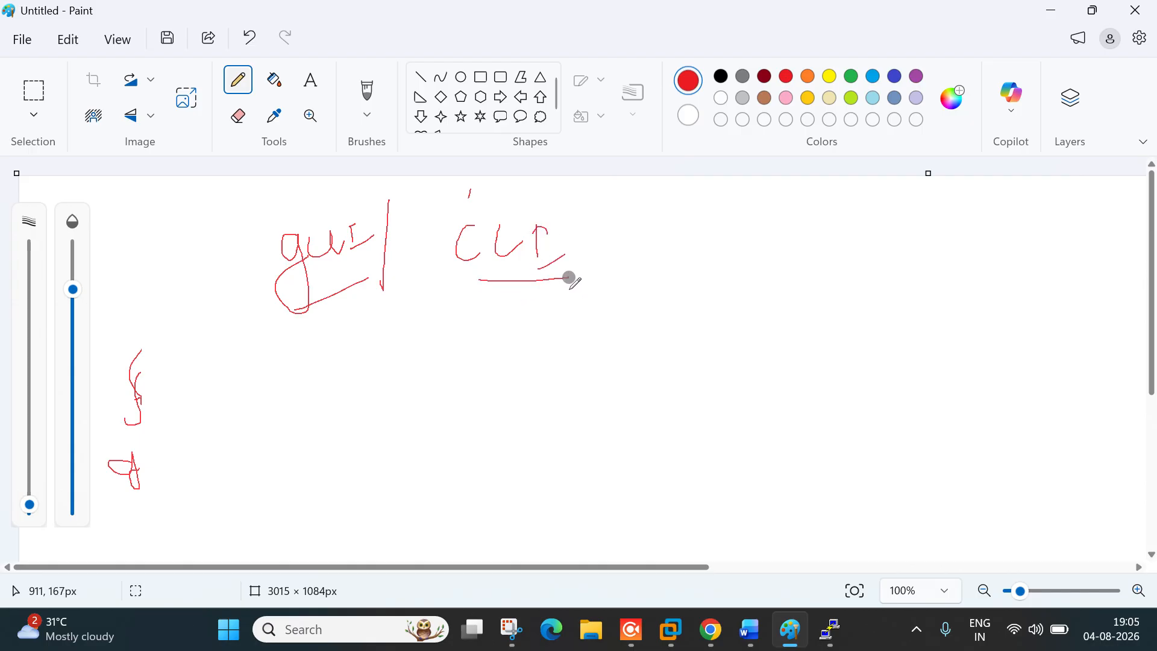
Step: Circle 'gui' with an arrow down to a second underlined 'gui' note, then minimize Paint
mouse_move(309, 220)
left_mouse_down()
mouse_move(297, 217)
mouse_move(333, 245)
mouse_move(313, 305)
mouse_move(348, 361)
left_mouse_up()
mouse_move(348, 371)
left_mouse_down()
mouse_move(346, 349)
mouse_move(374, 356)
mouse_move(371, 395)
left_mouse_up()
mouse_move(398, 354)
left_mouse_down()
mouse_move(403, 381)
mouse_move(429, 363)
left_mouse_up()
left_click_drag(430, 349, 434, 366)
left_click_drag(420, 341, 444, 367)
left_click_drag(386, 412, 420, 398)
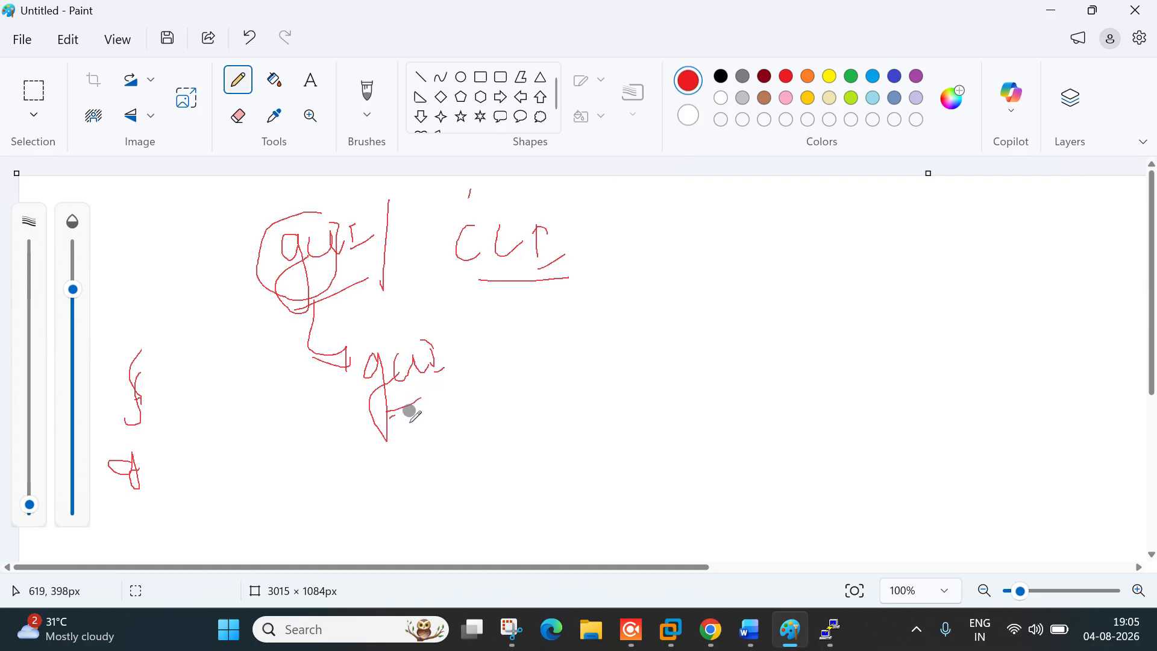
left_click_drag(456, 356, 476, 346)
left_click_drag(390, 415, 455, 389)
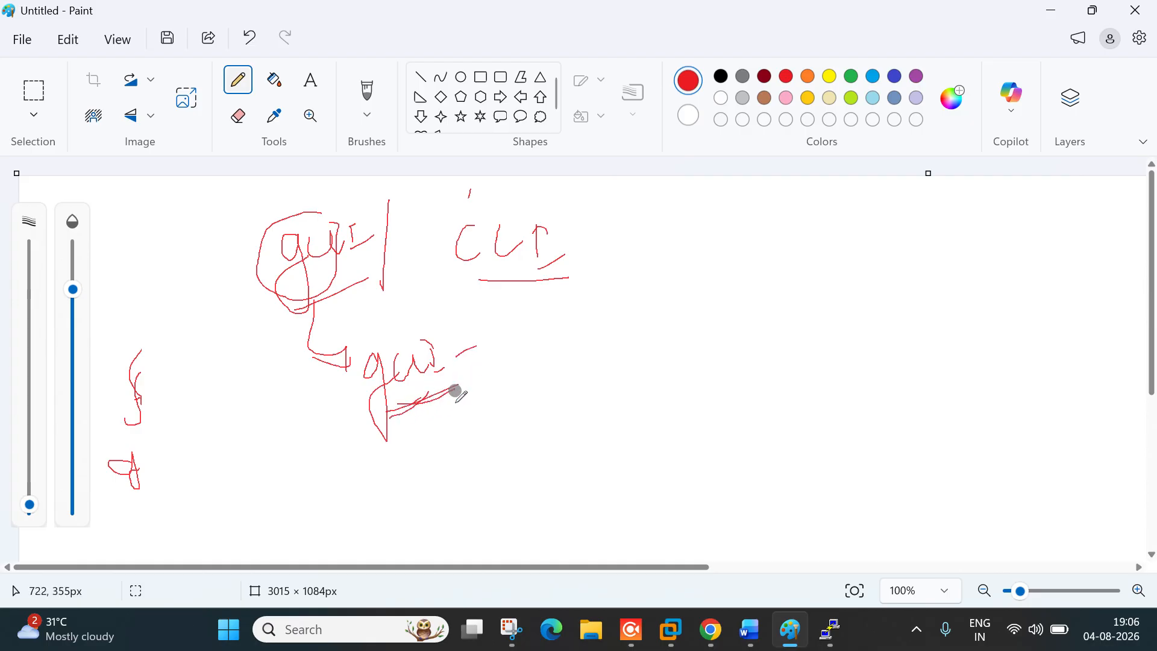
left_click(1050, 10)
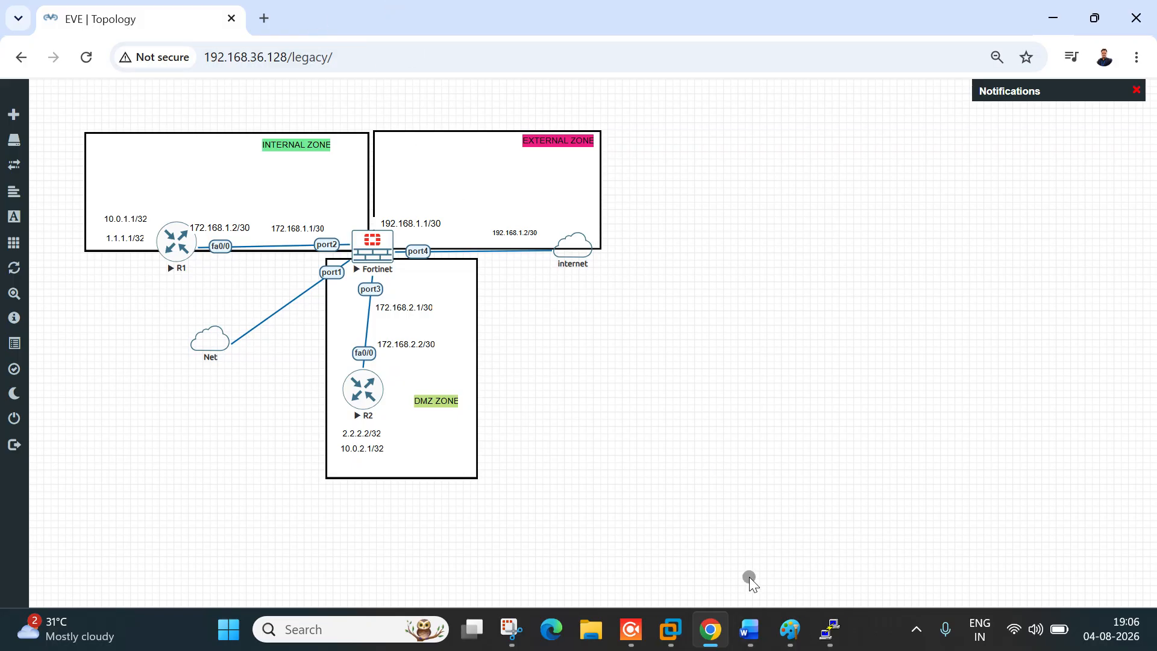
Step: In the Fortinet console, highlight port1's IP address and mask in the earlier output
mouse_move(824, 629)
left_click(663, 558)
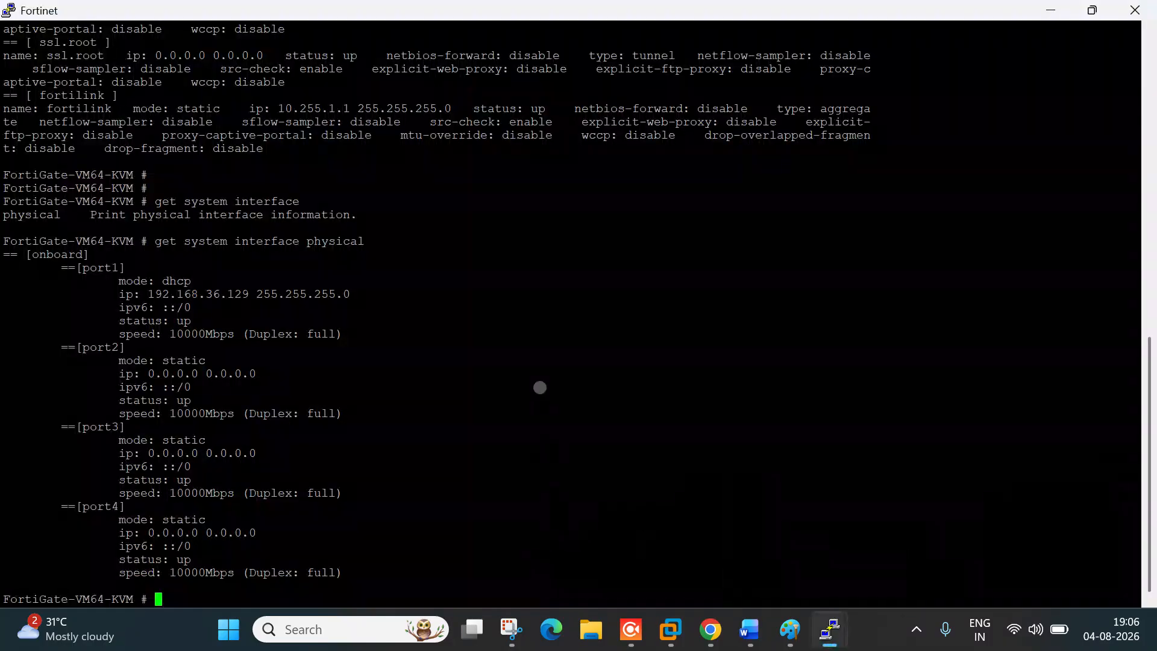
key("Return")
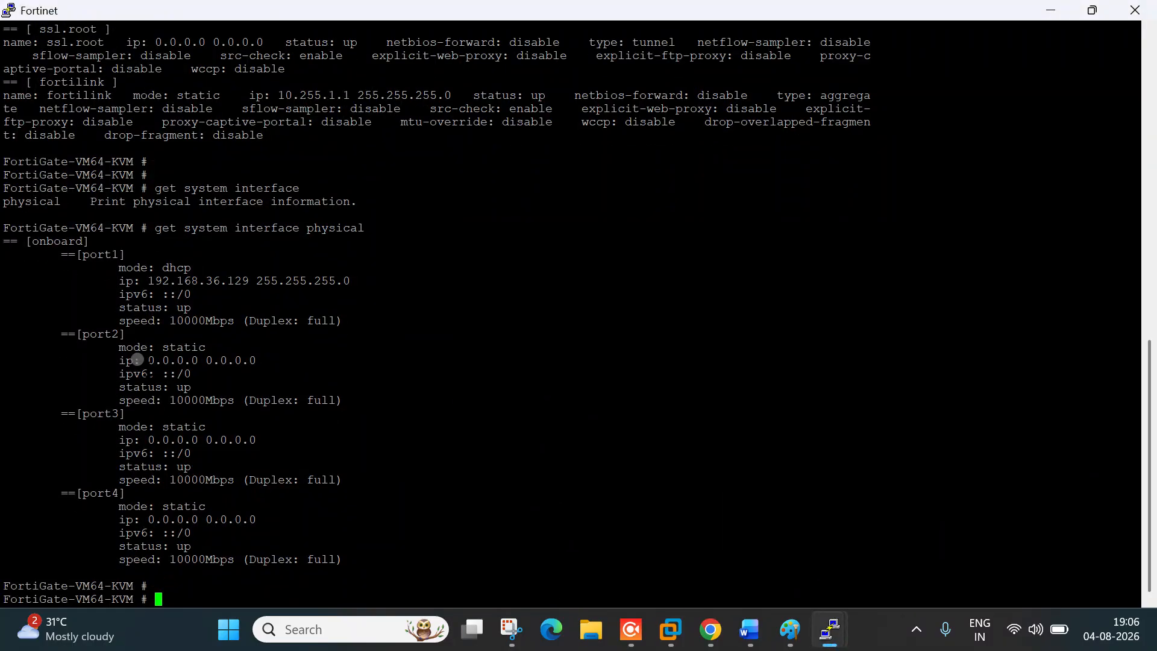
left_click_drag(118, 269, 12, 255)
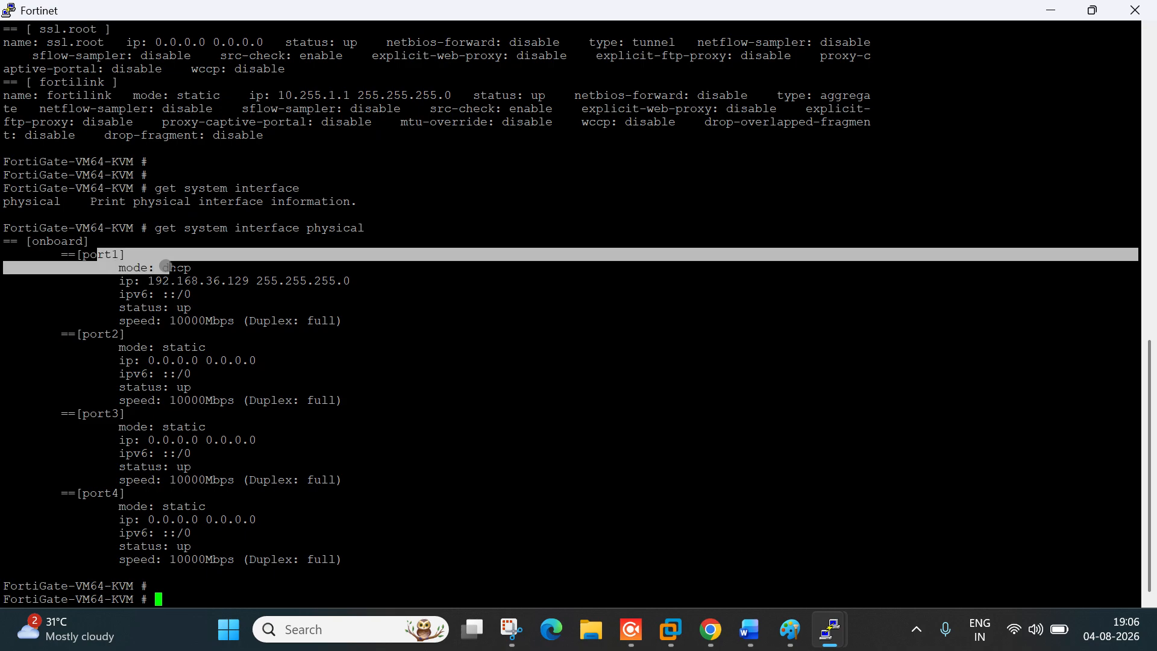
left_click_drag(229, 282, 323, 283)
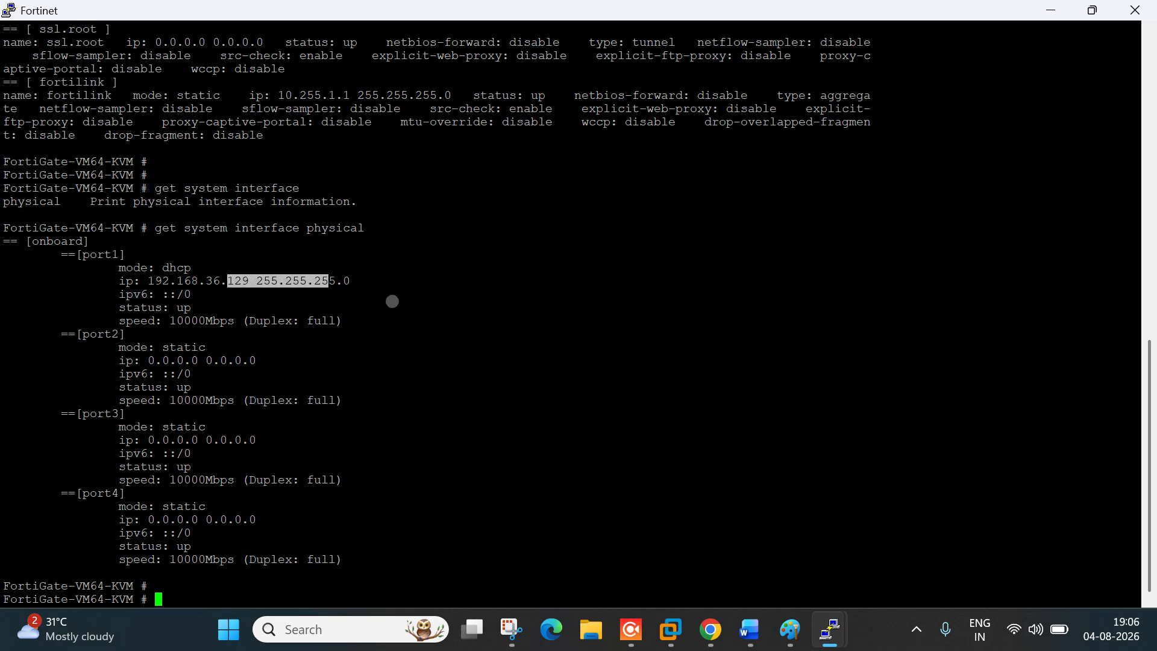
left_click(392, 301)
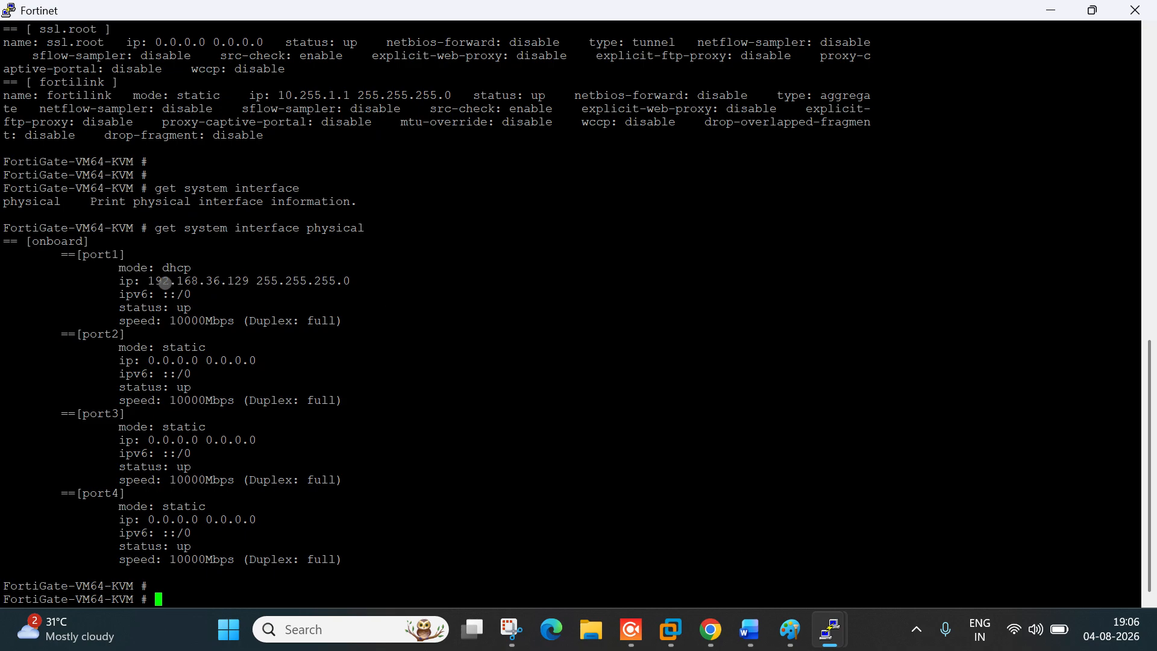
left_click_drag(164, 281, 302, 279)
left_click_drag(434, 302, 400, 294)
left_click(88, 258)
Step: Run 'show system interface' and highlight port1's root vdom and DHCP mode settings
key("Return")
key("Return")
key("Return")
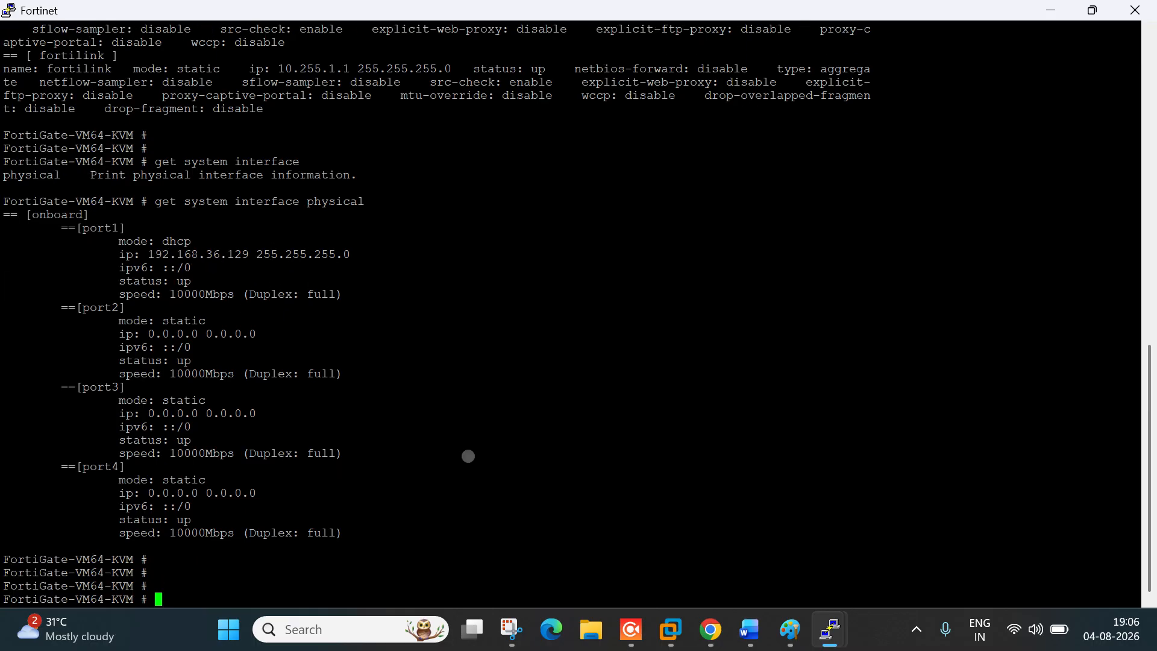
type("show ")
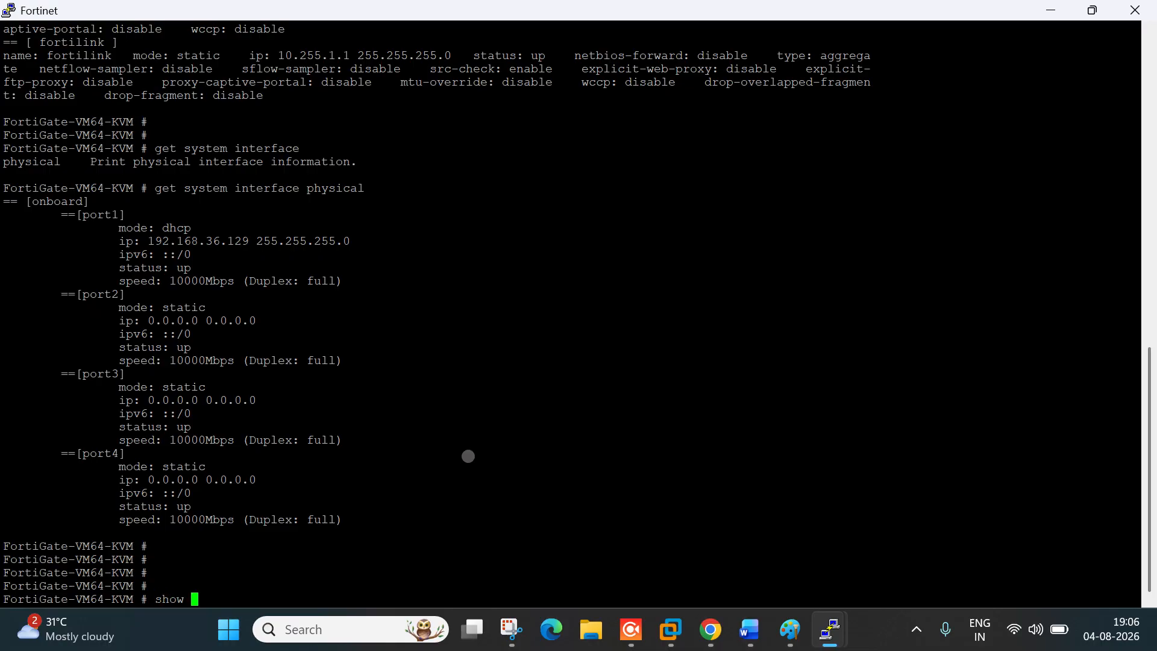
type("system interface port1")
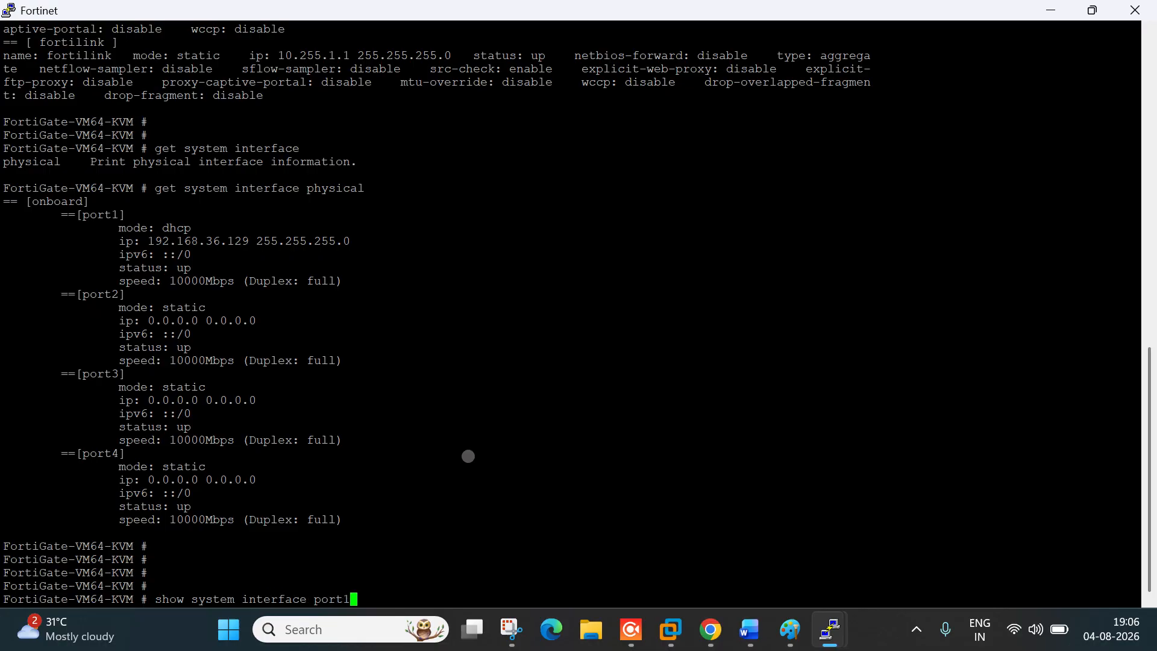
key("Return")
key("Return")
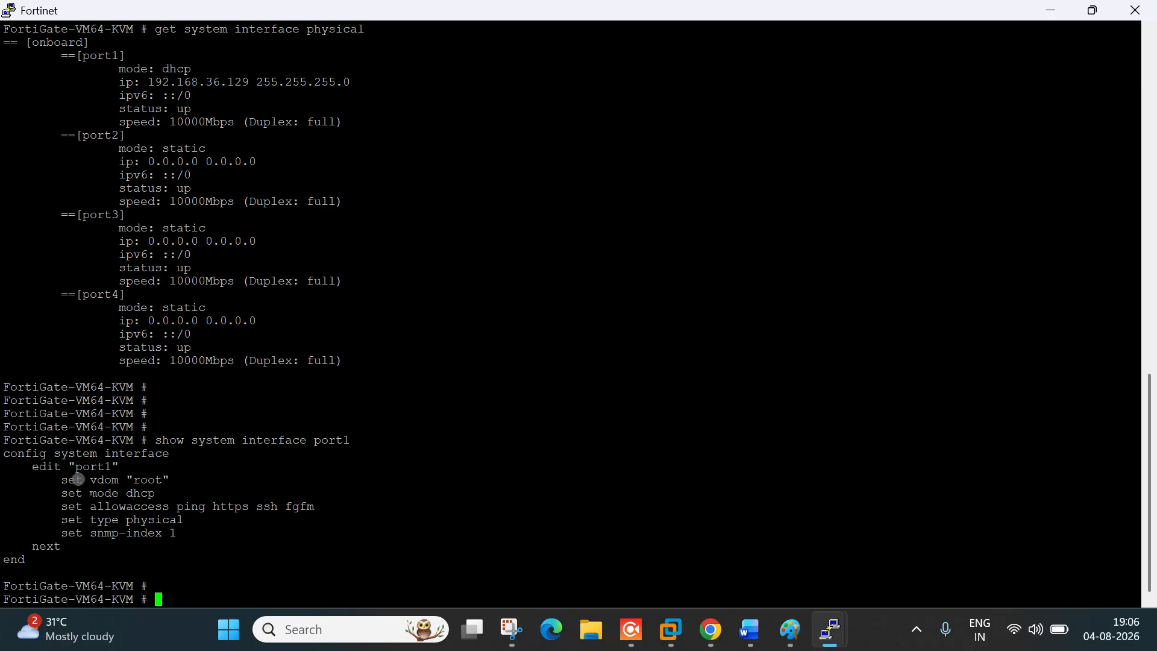
left_click_drag(85, 480, 145, 479)
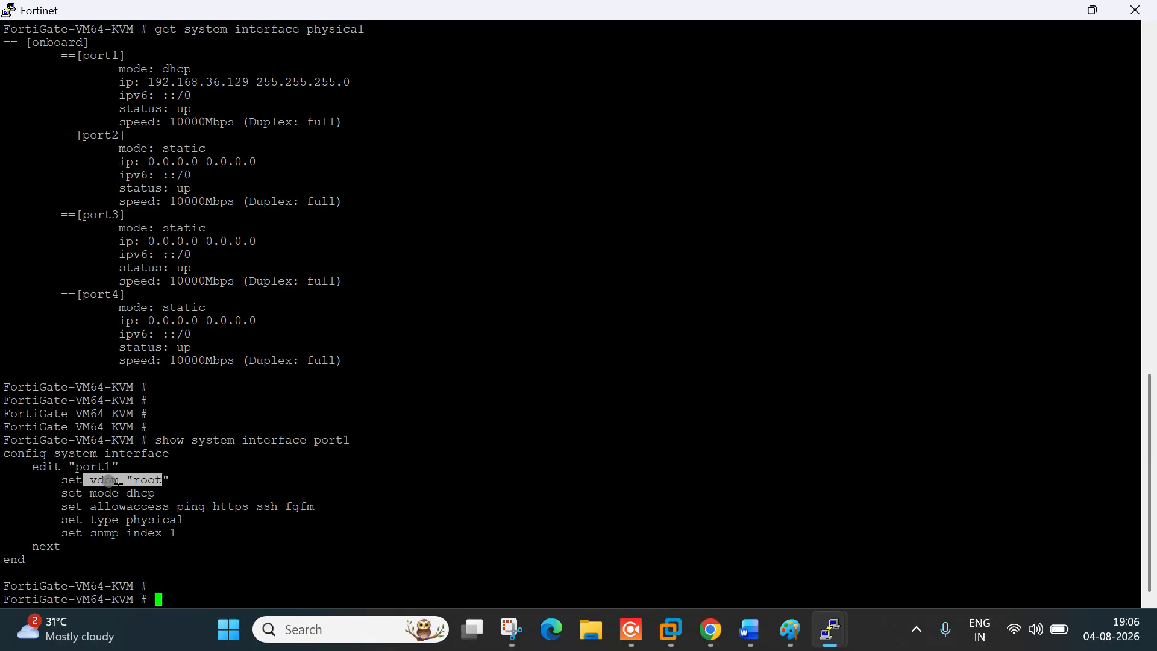
left_click(94, 480)
left_click_drag(135, 479, 173, 497)
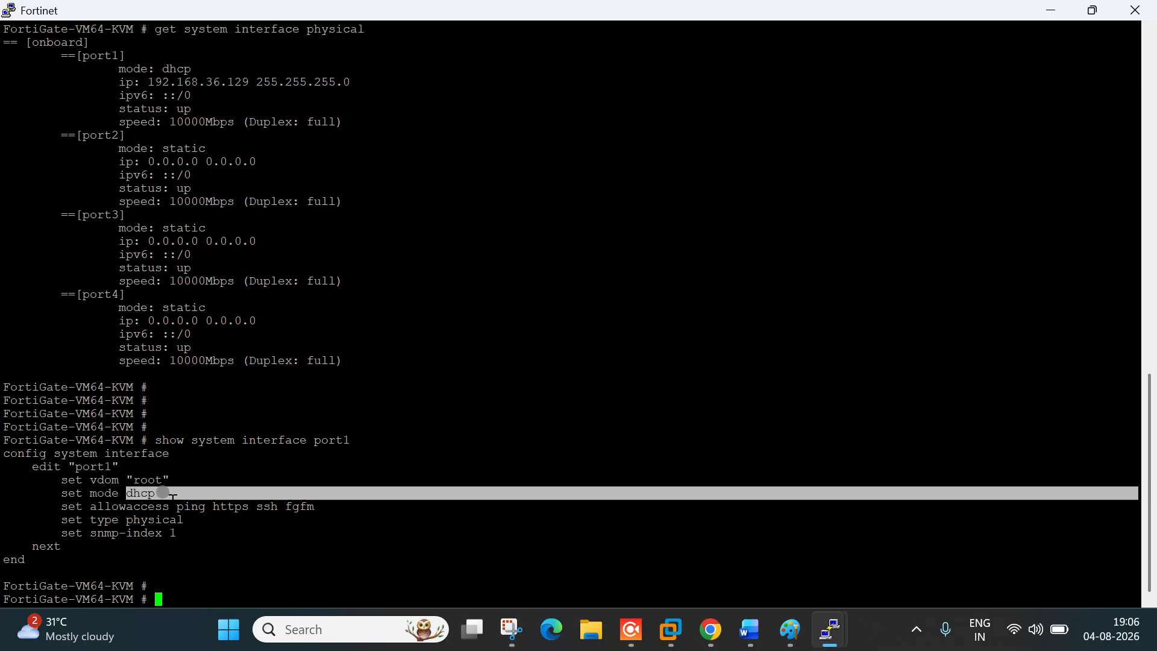
left_click(139, 506)
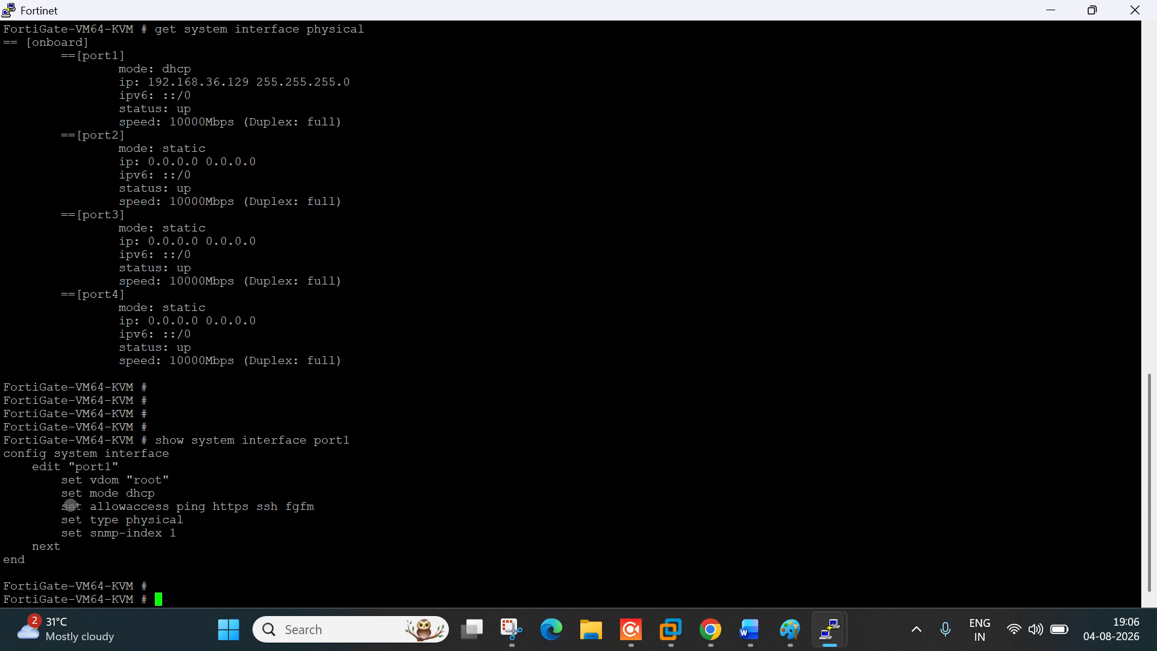
Step: Highlight port1's allowaccess list (ping, https, ssh, fgfm) and its physical type
left_click_drag(69, 505, 309, 507)
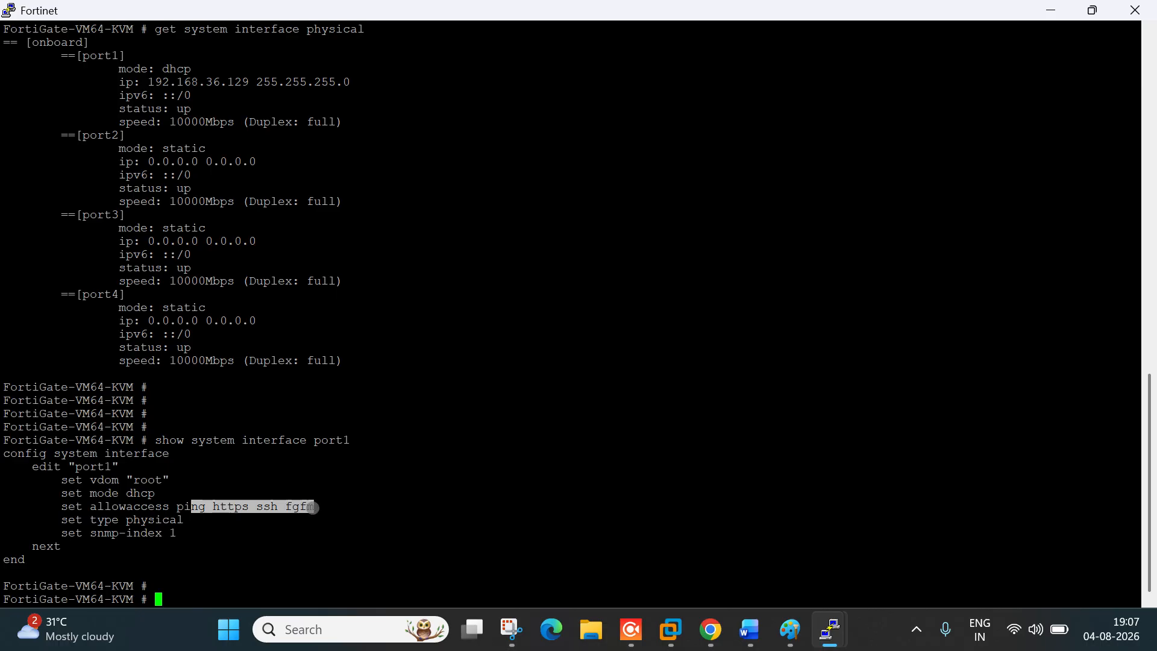
left_click(674, 23)
left_click_drag(120, 519, 188, 519)
left_click(368, 444)
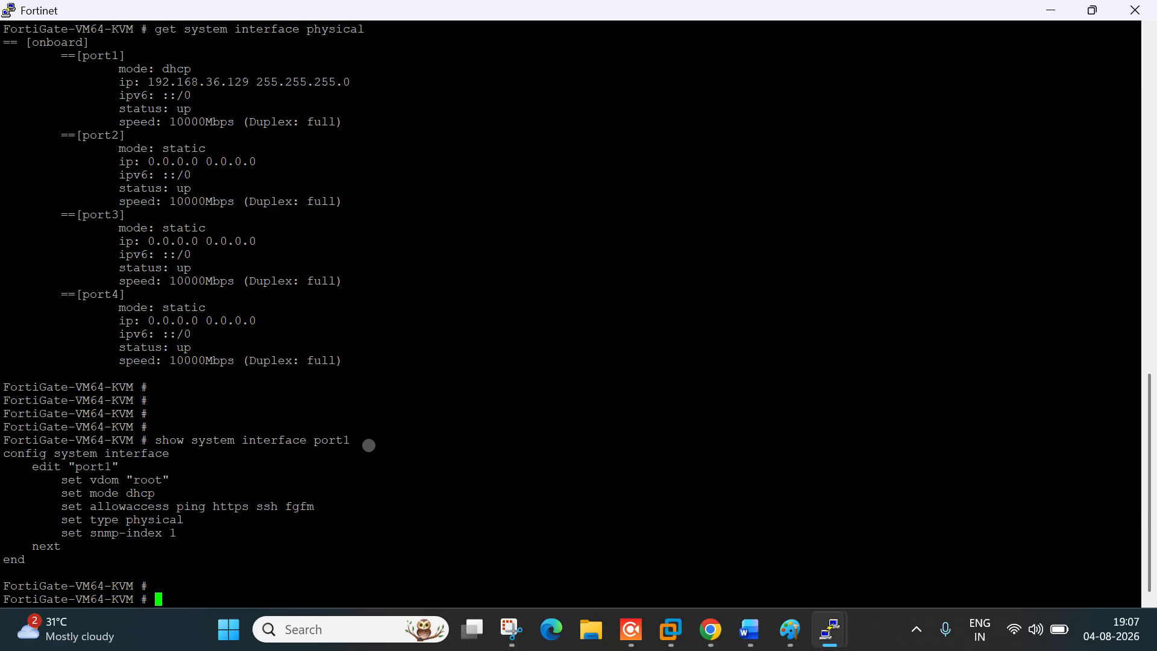
left_click_drag(214, 507, 256, 507)
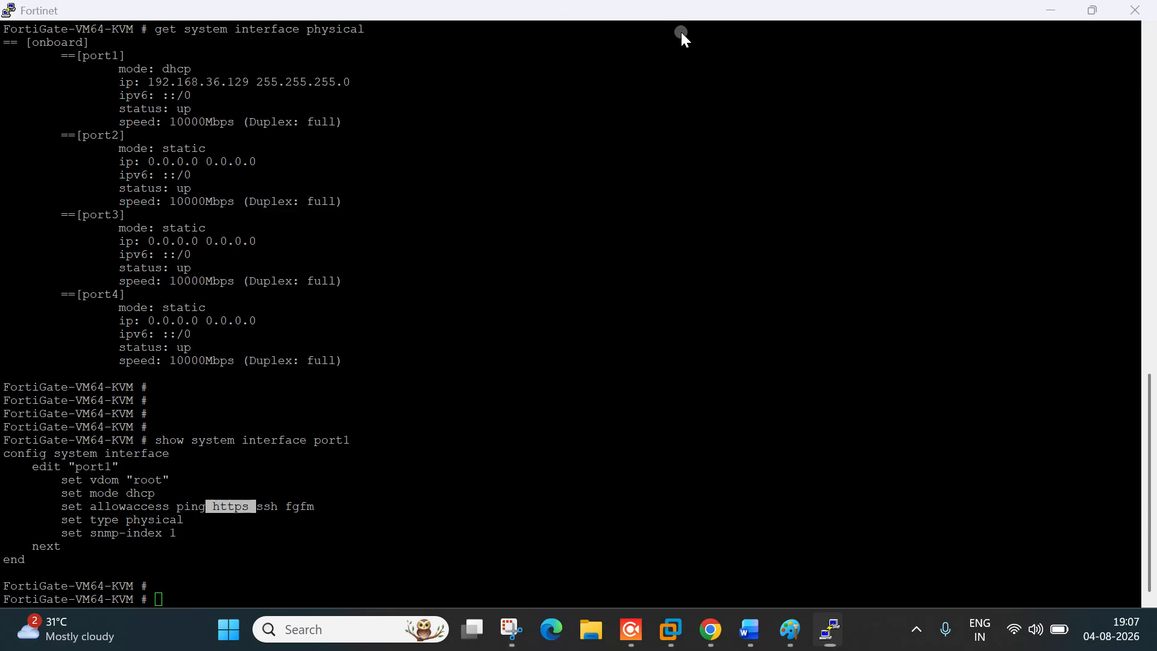
left_click(208, 548)
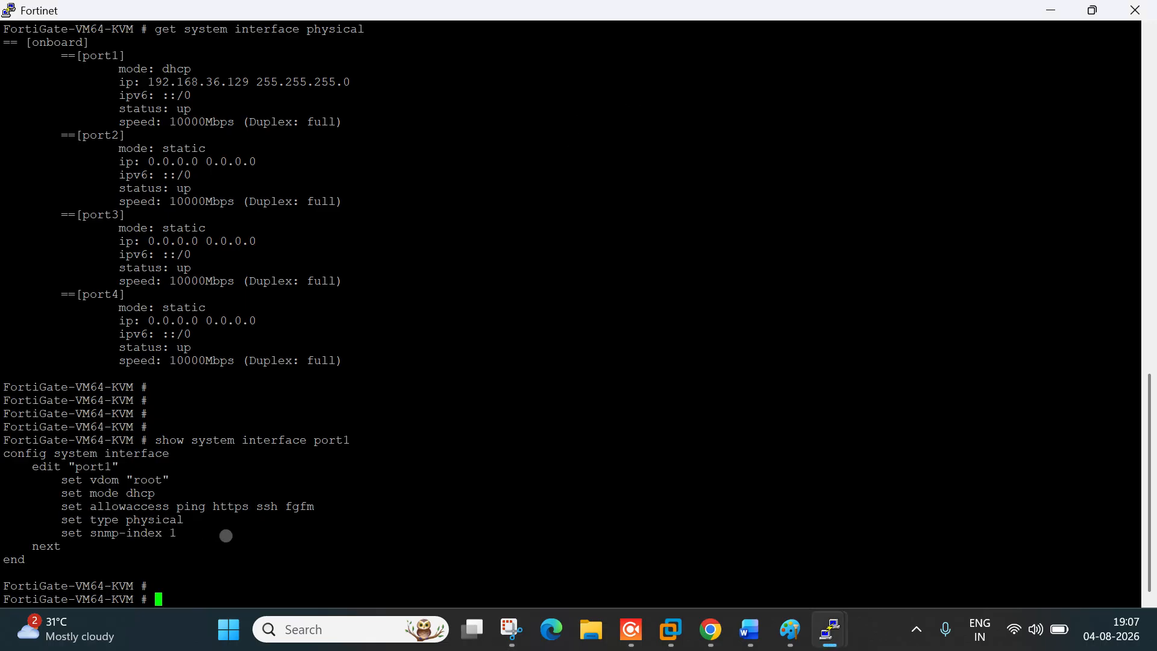
left_click_drag(212, 507, 263, 506)
left_click(339, 516)
left_click(404, 503)
Step: Highlight port1's IP address 192.168.36.129 in the console output
scroll(200, 292, "up", 5)
scroll(159, 374, "down", 5)
double_click(164, 82)
left_click(515, 325)
Step: Ping 192.168.36.129 from Command Prompt, stop after two replies, and return to Chrome
left_click(332, 640)
type("cmd")
key("Return")
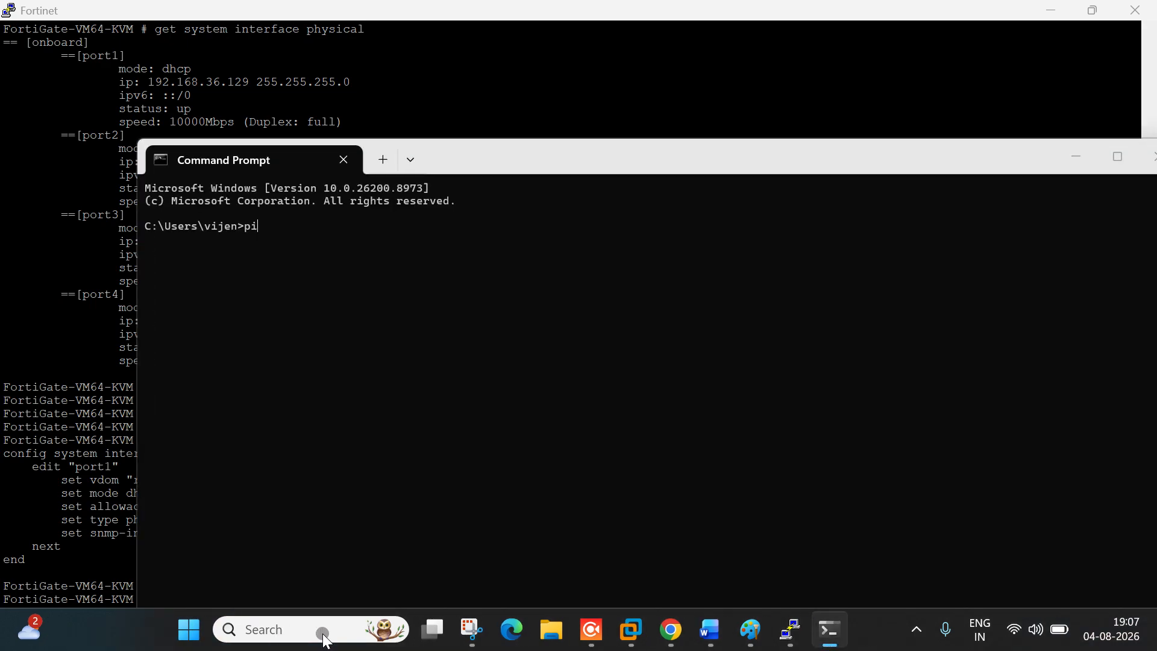
type("ping 192.168.36.129")
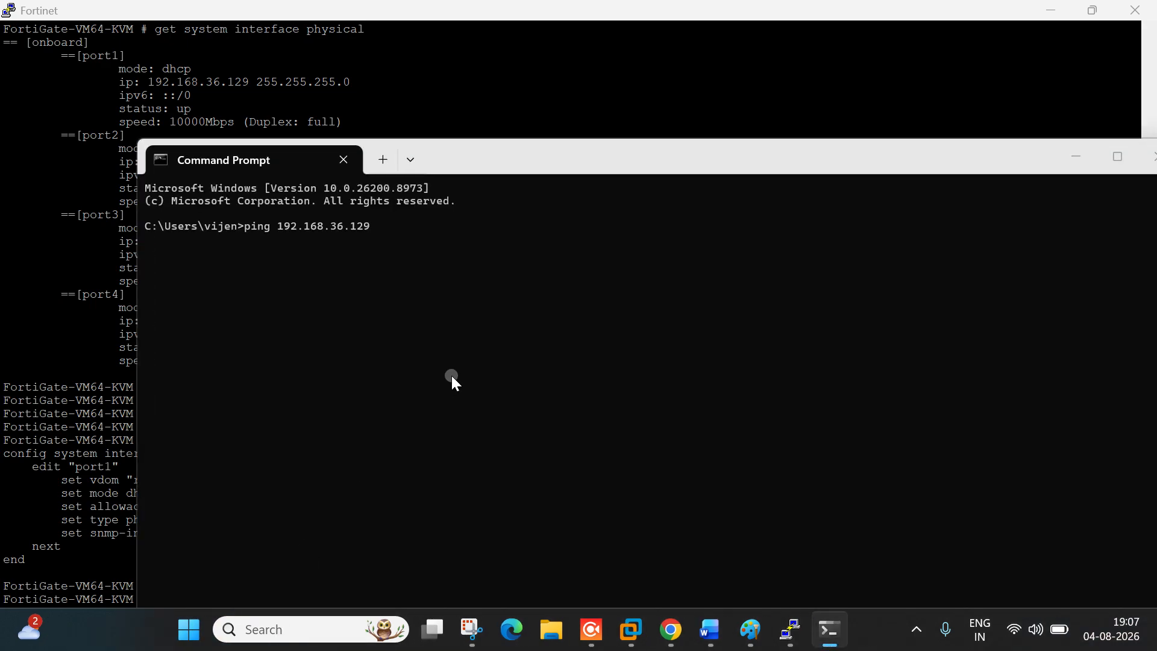
key("Return")
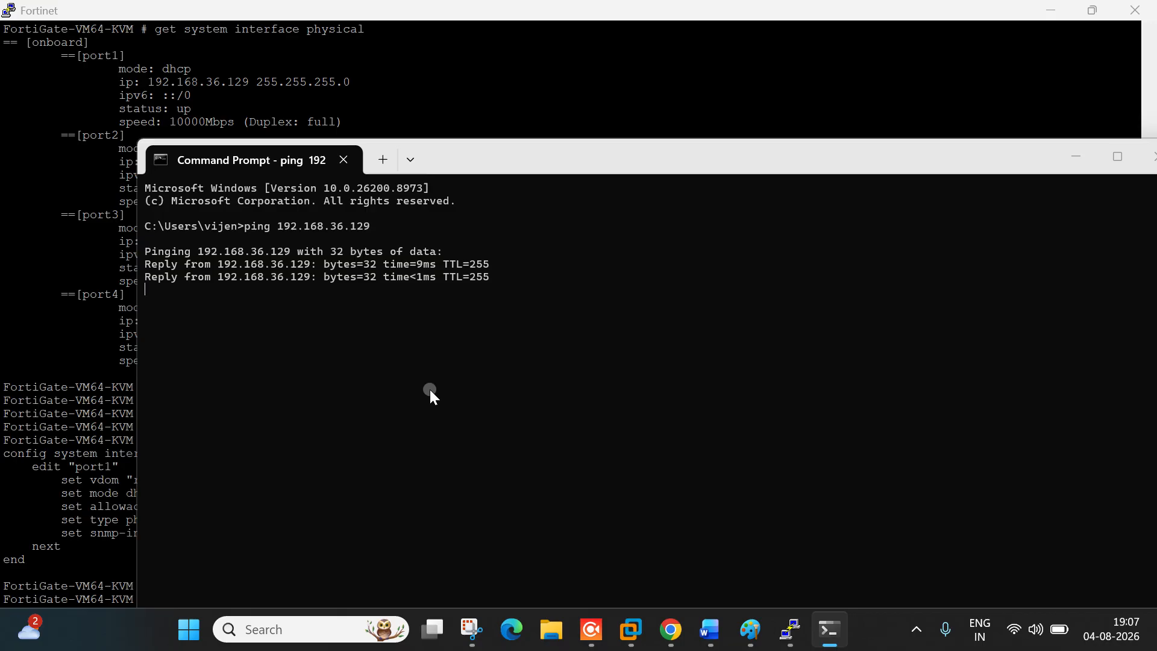
key("ctrl+c")
left_click(1053, 12)
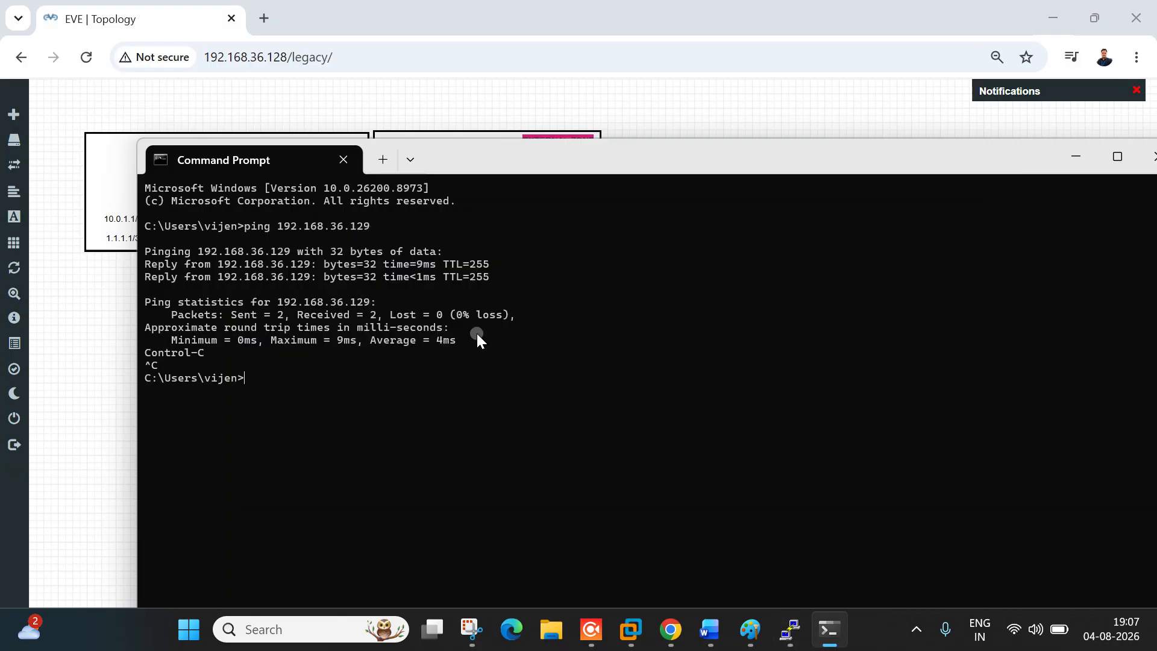
left_click(330, 85)
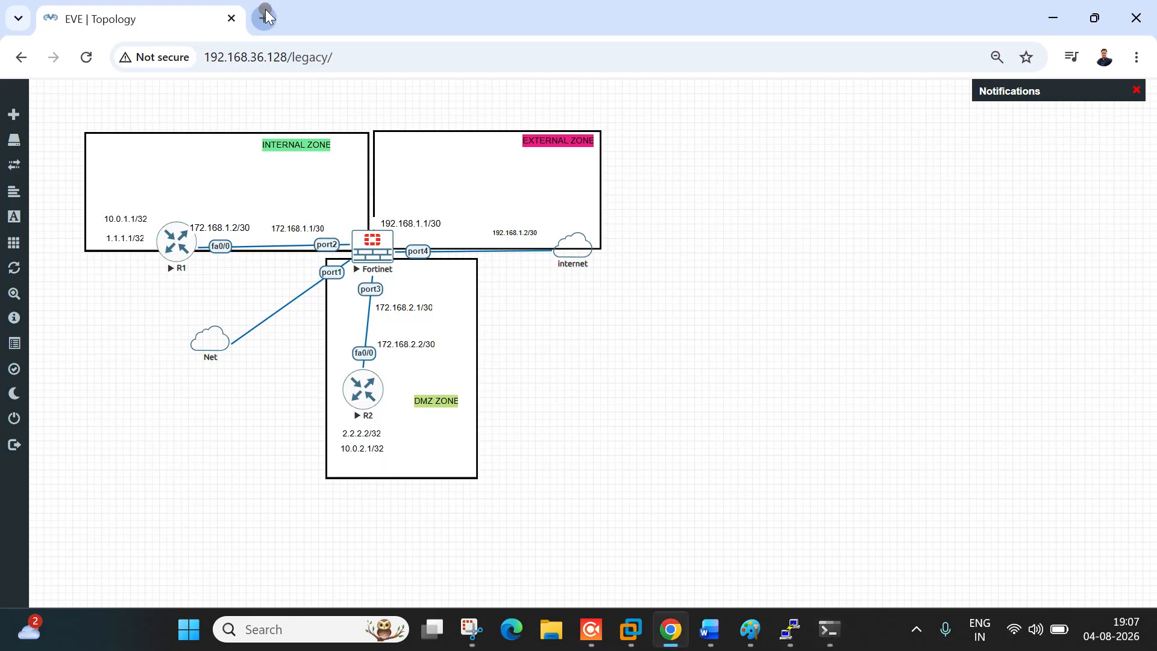
left_click(262, 18)
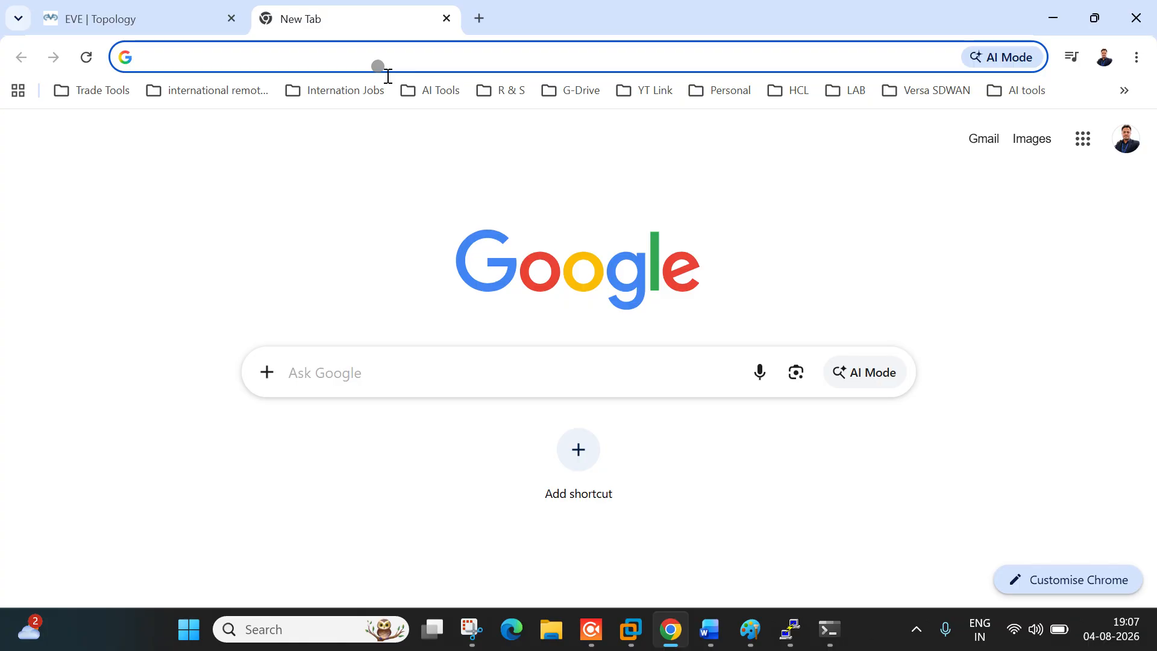
type("ttp://desktop.punch.trade")
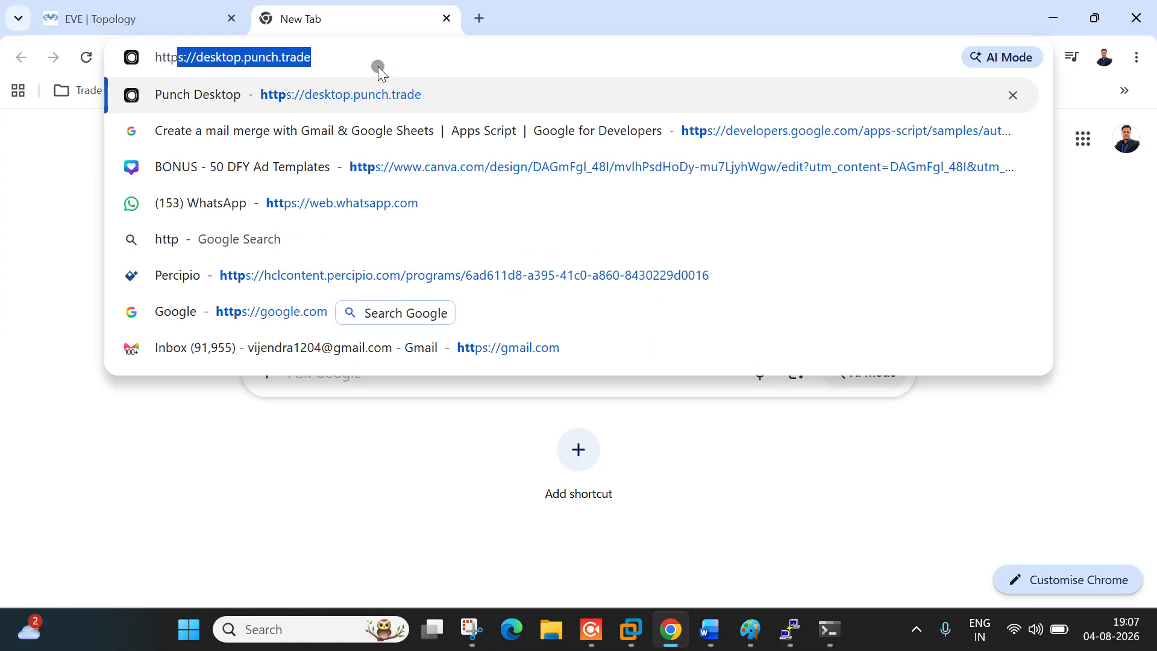
key("Right")
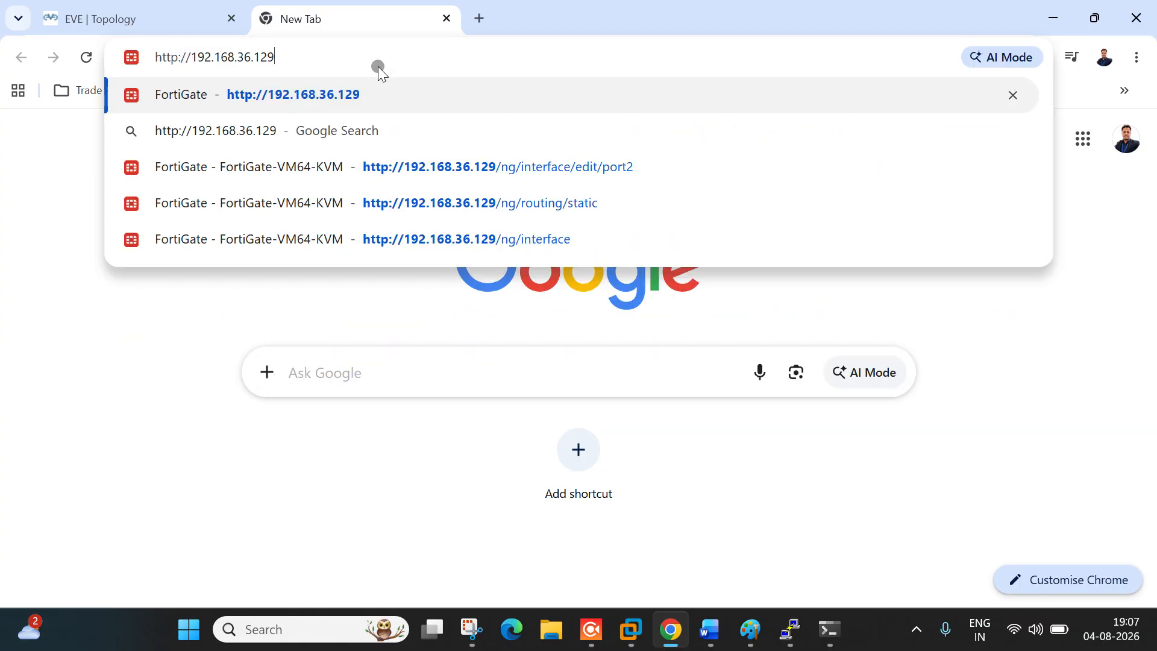
key("Return")
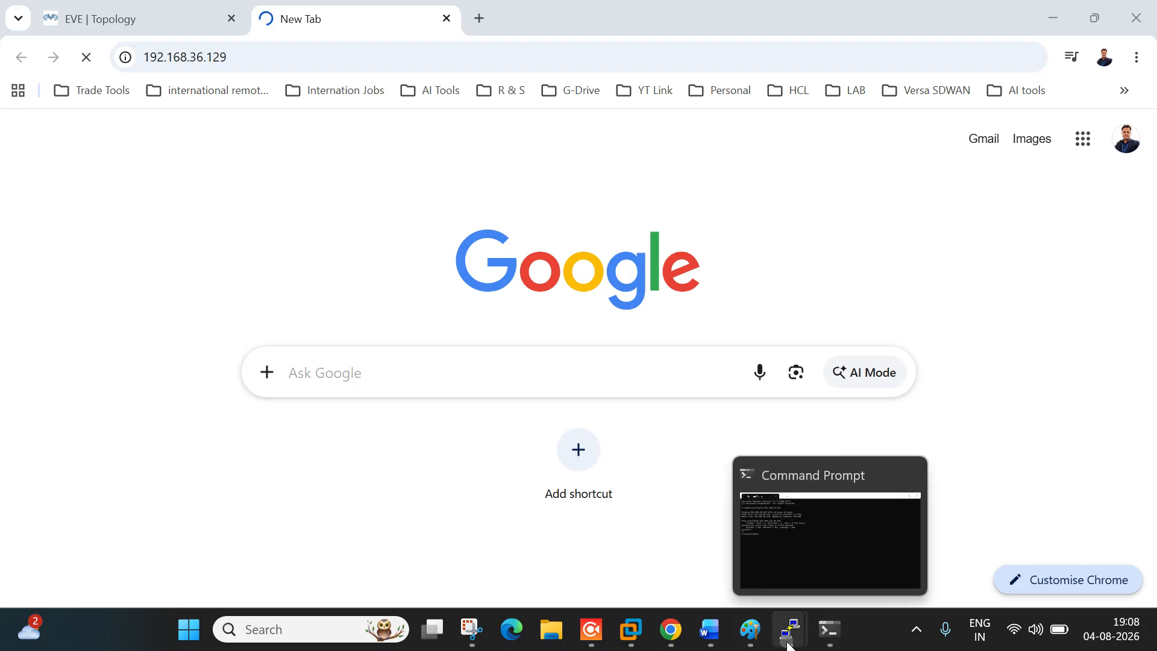
mouse_move(786, 640)
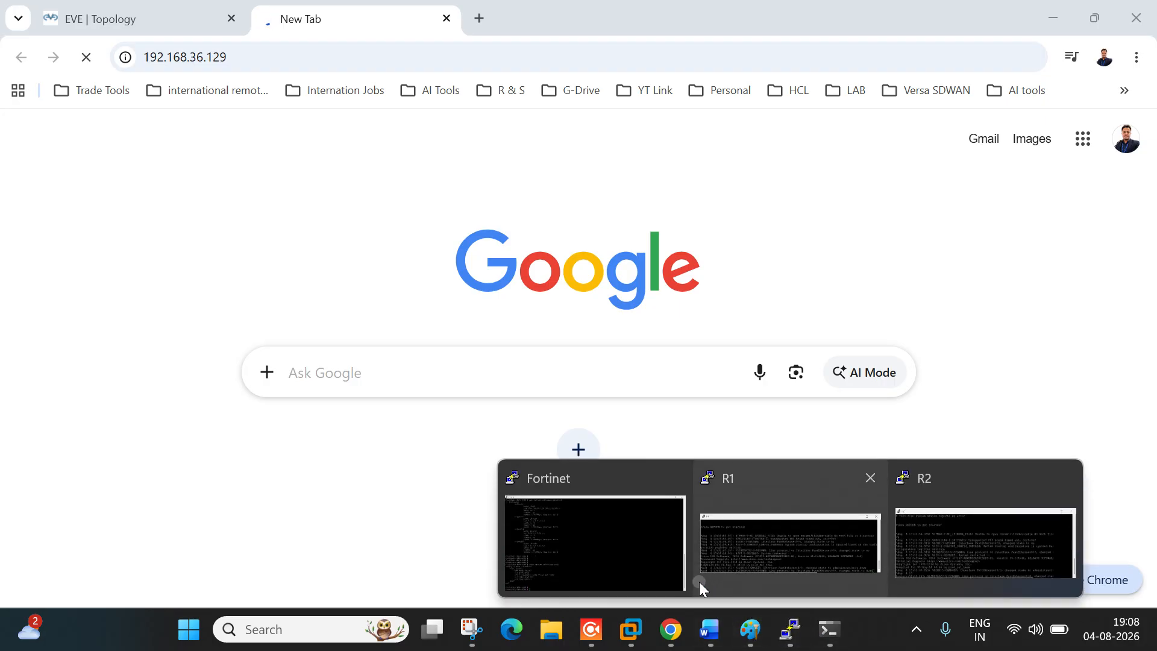
left_click(581, 535)
Step: Enter 'config system interface', 'edit port1', and show port1's current configuration
key("Return")
key("Return")
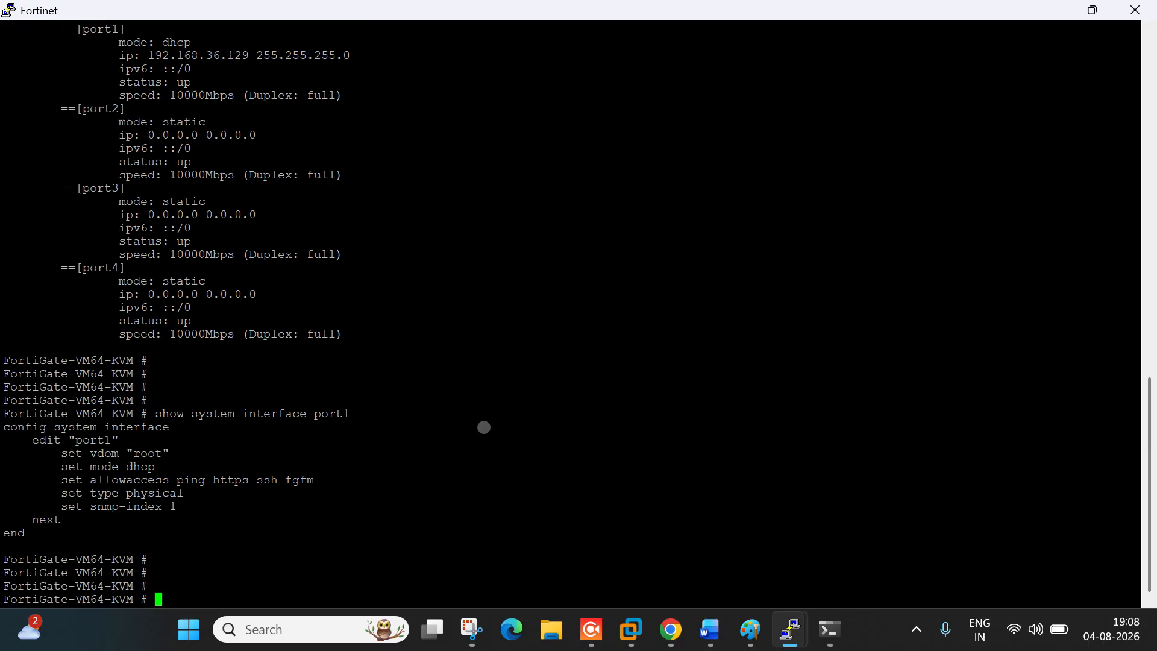
type("config system interface")
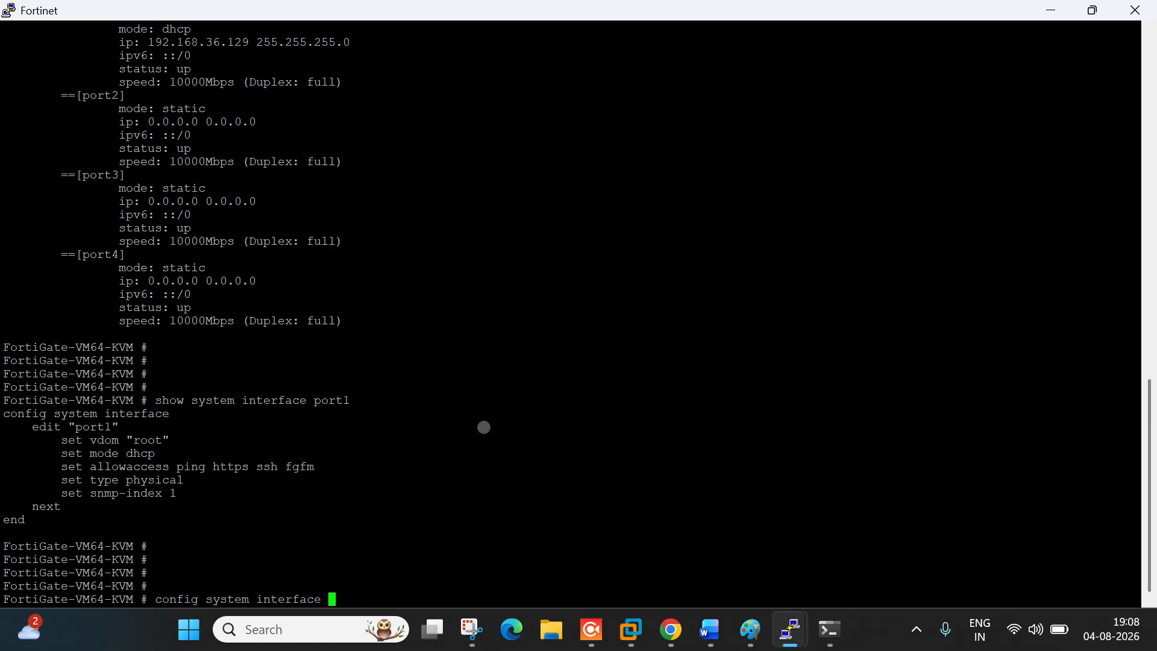
key("Return")
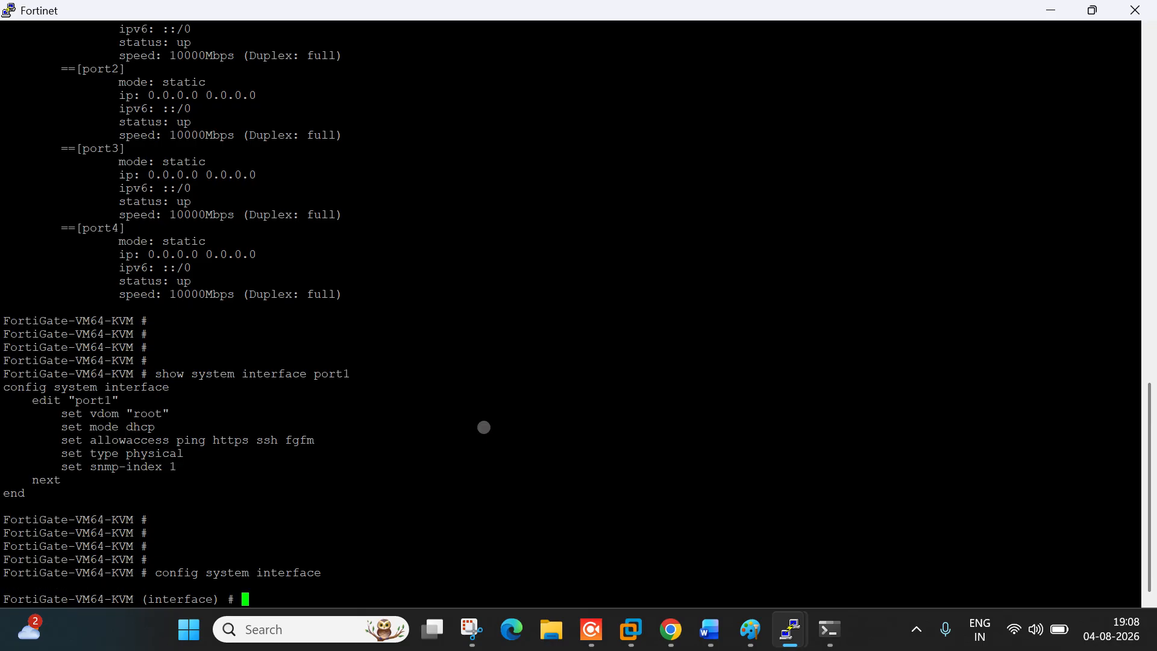
key("Return")
key("Return")
key("Return")
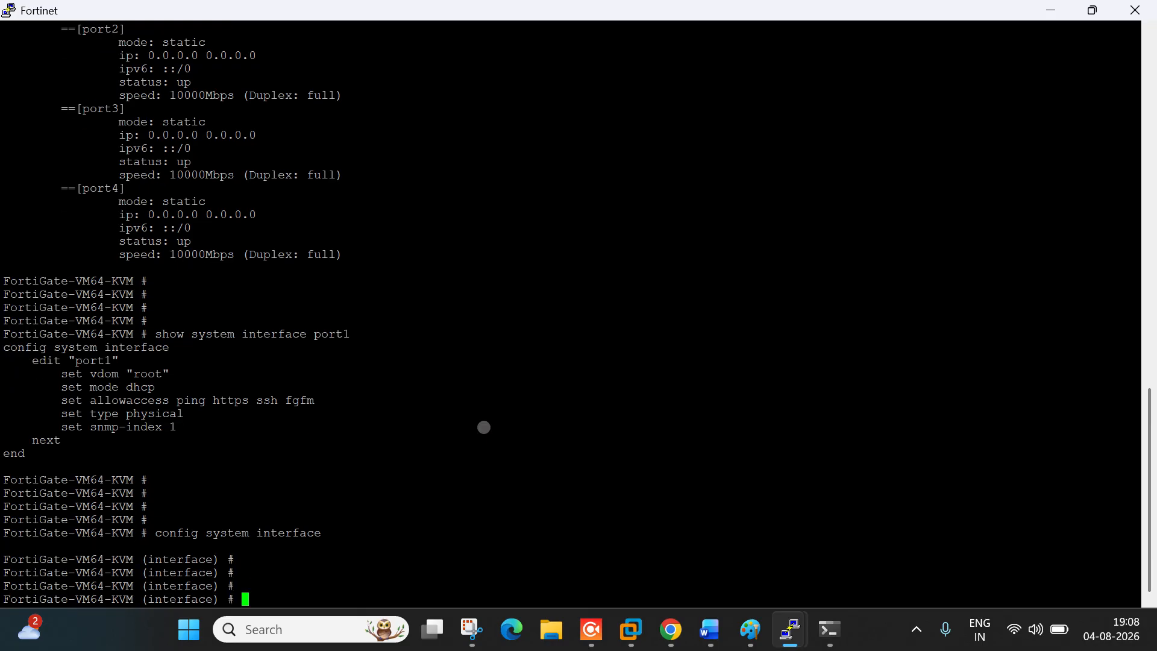
type("edit port1")
key("Return")
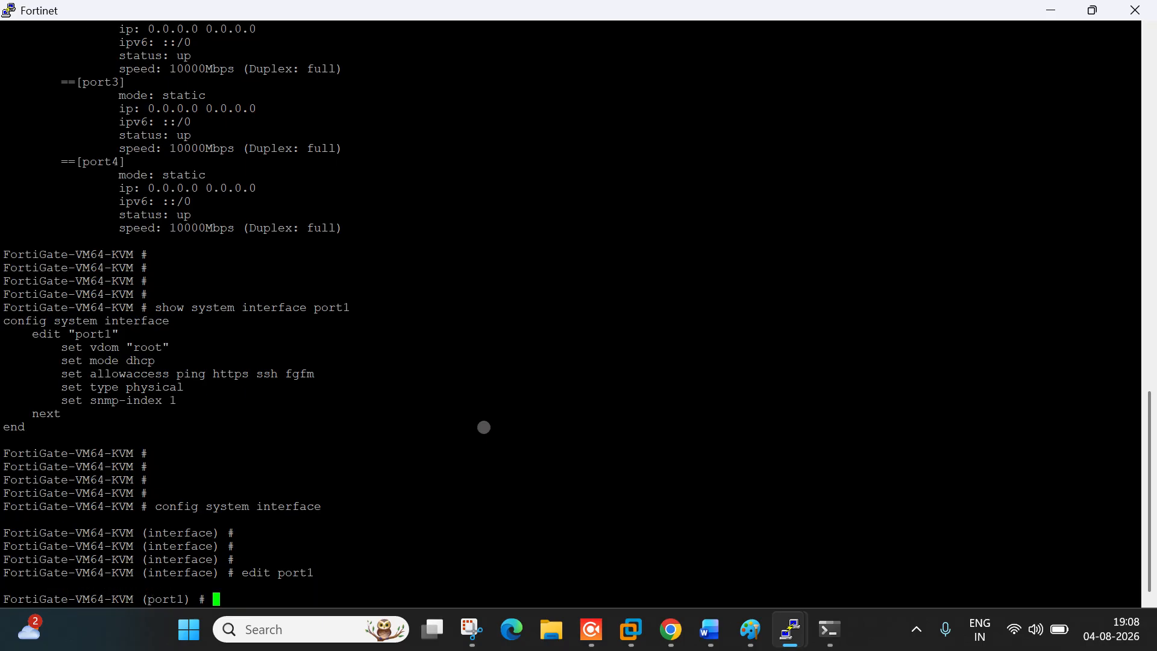
key("Return")
key("Return")
key("Return")
key("Return")
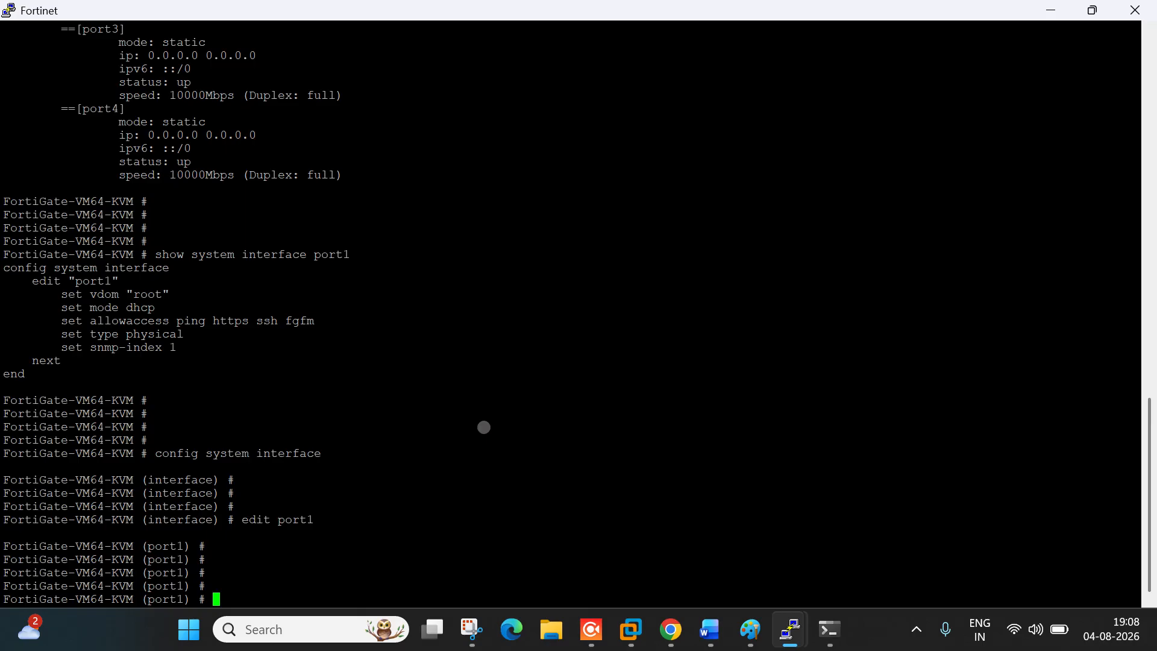
type("show")
key("Return")
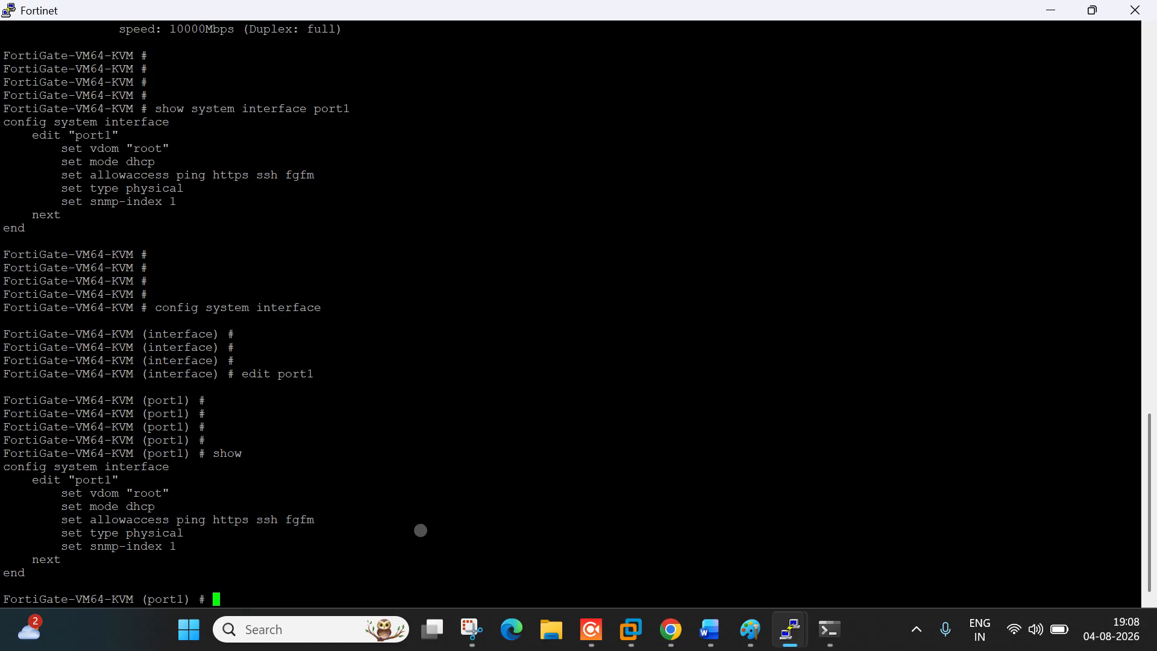
left_click_drag(71, 479, 121, 502)
left_click(161, 534)
Step: Set port1's allowaccess to 'ping https ssh fgfm http'
left_click_drag(63, 519, 310, 519)
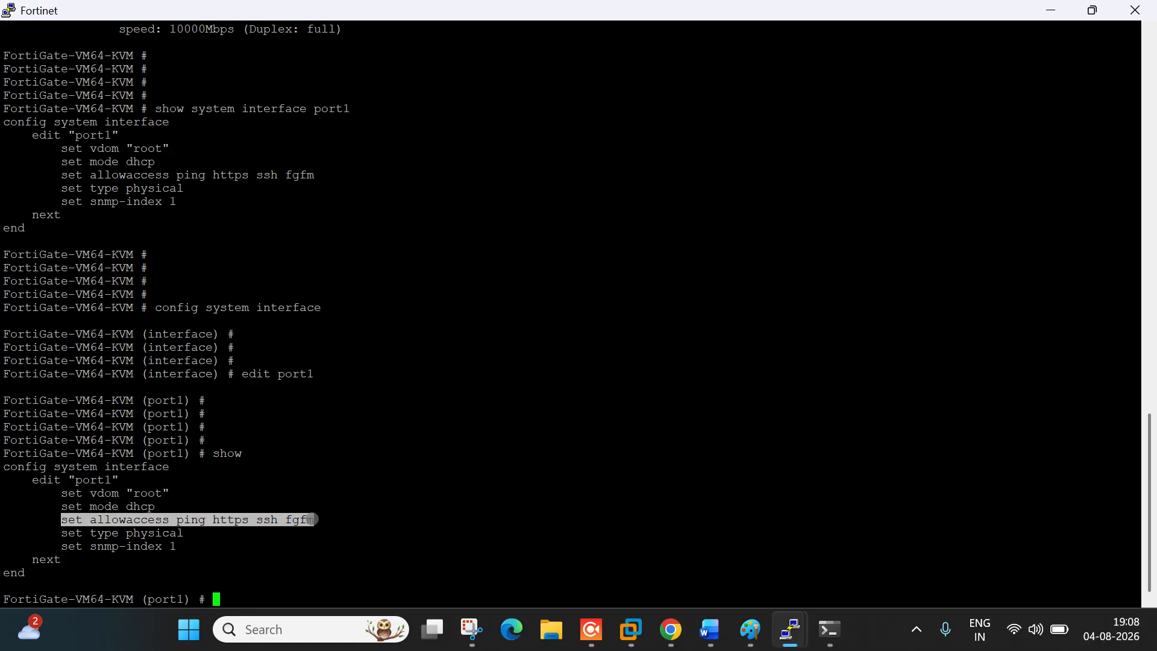
right_click(476, 419)
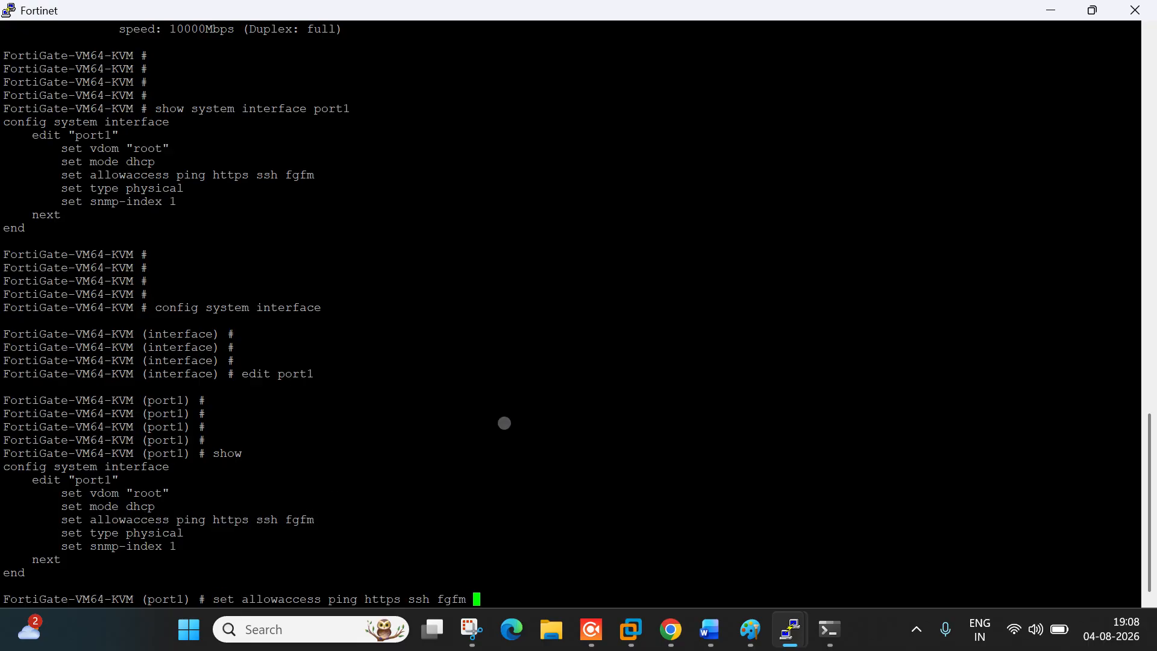
type("http")
key("Return")
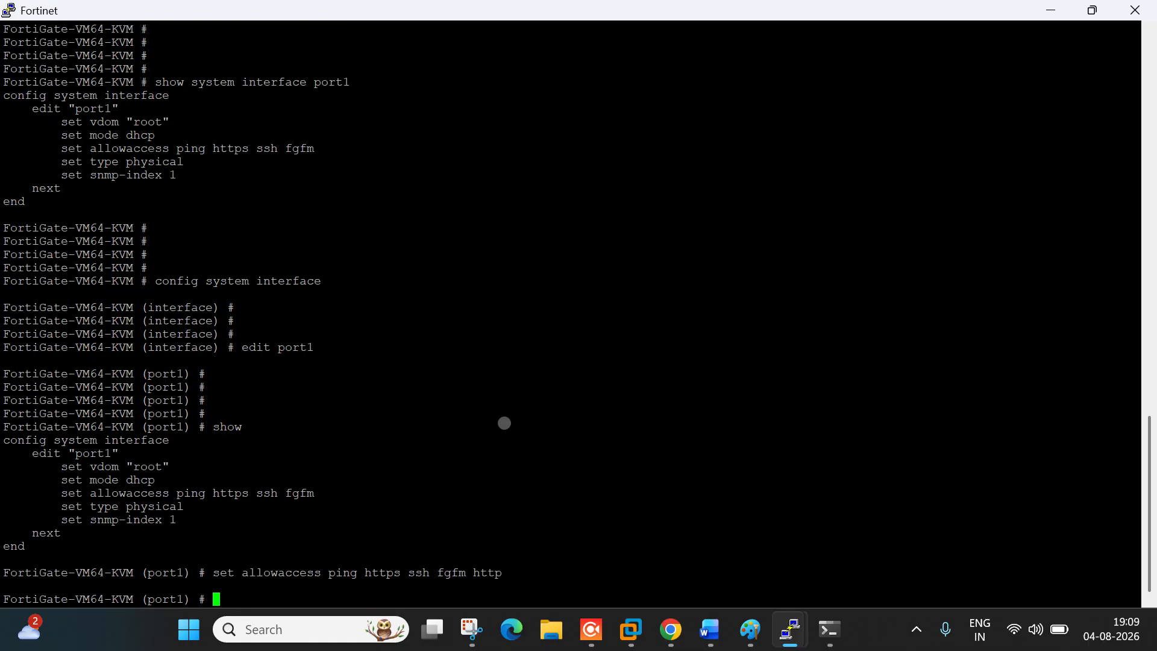
Step: Confirm http in port1's access list, end the configuration, and reload the FortiGate page
key("Return")
key("Return")
key("Return")
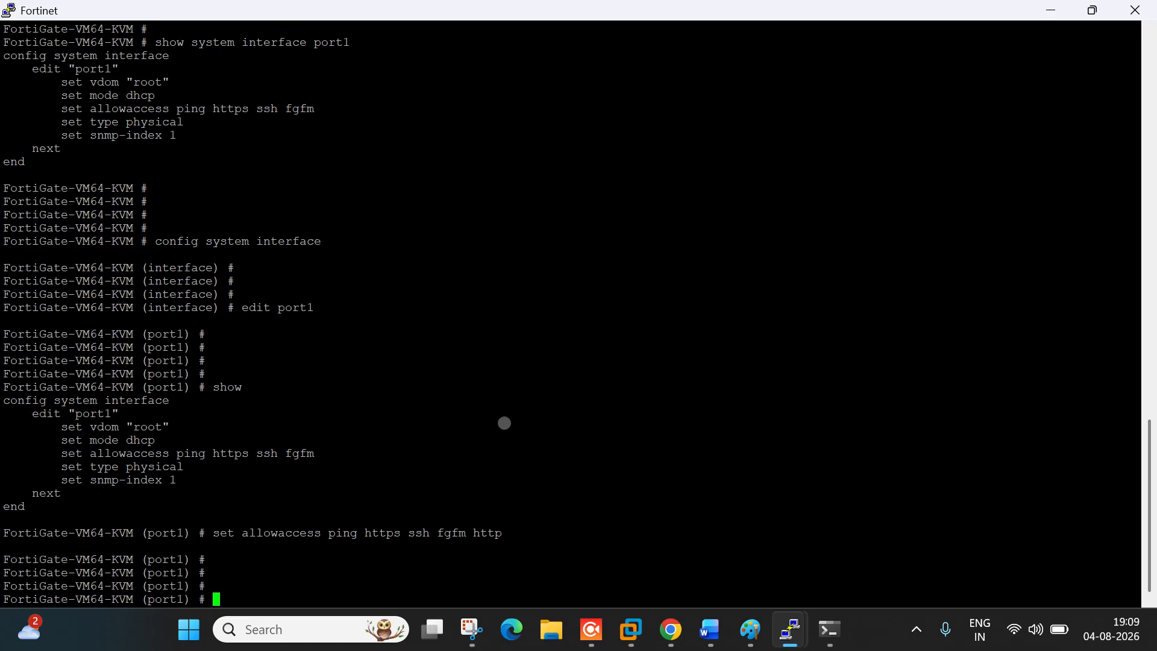
type("show")
key("Return")
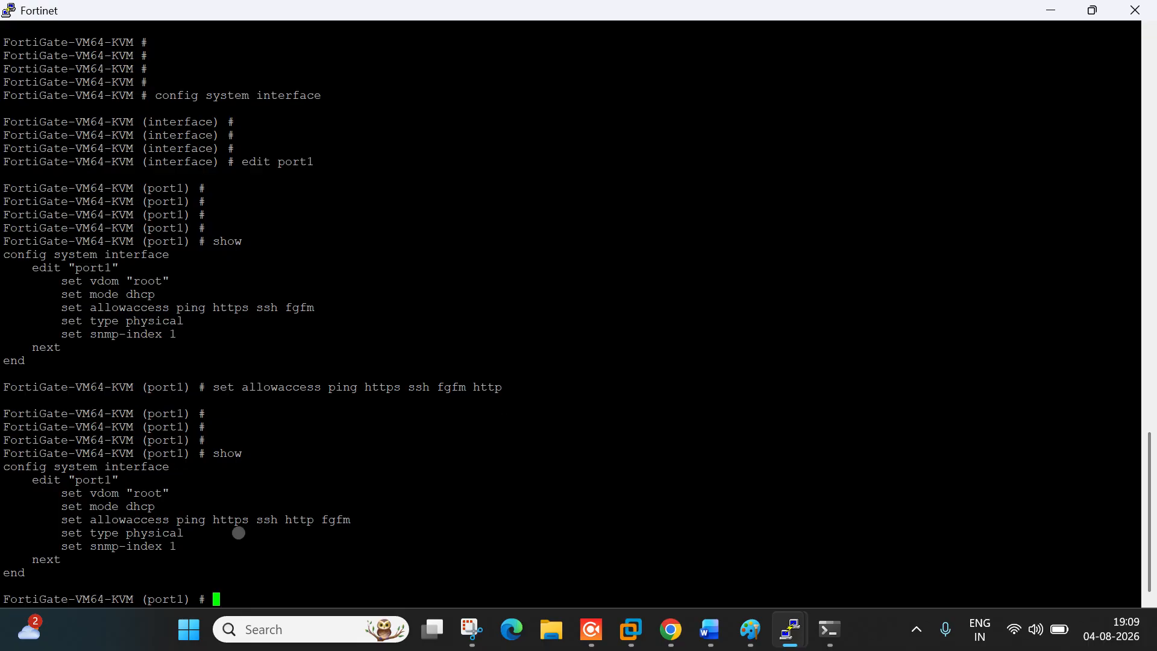
double_click(292, 519)
left_click(449, 515)
type("end")
key("Return")
key("Return")
key("Return")
key("Return")
key("Return")
key("Return")
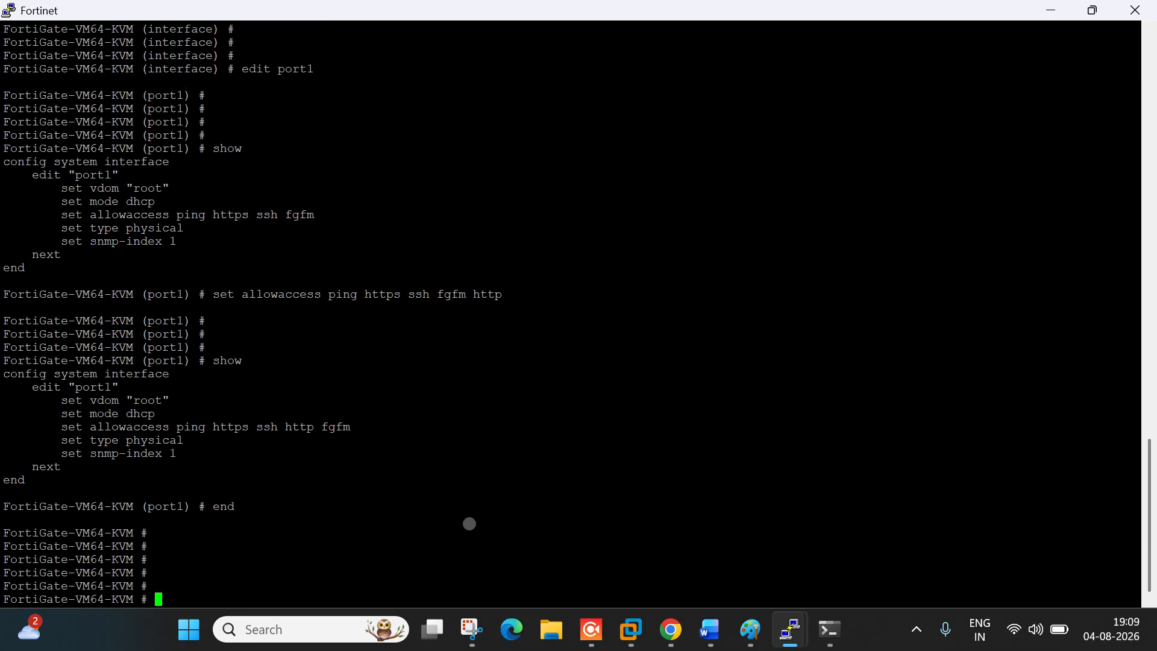
key("alt+Tab")
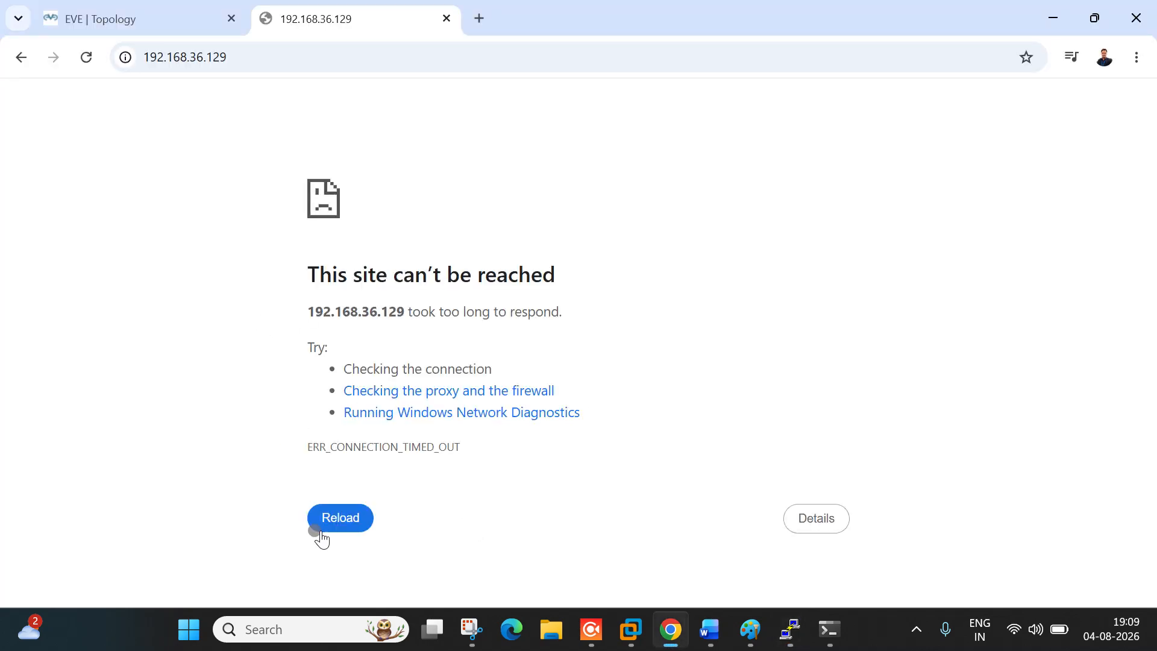
left_click(337, 519)
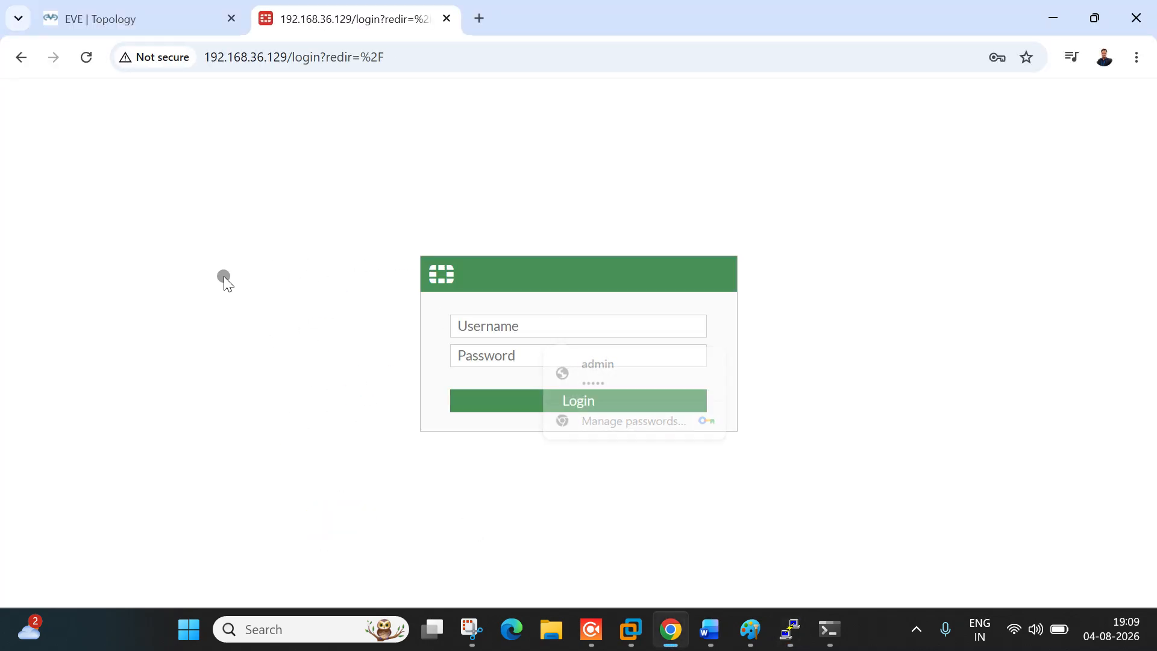
Step: Sign in to the FortiGate GUI as admin and dismiss Chrome's password-breach warning
left_click(542, 339)
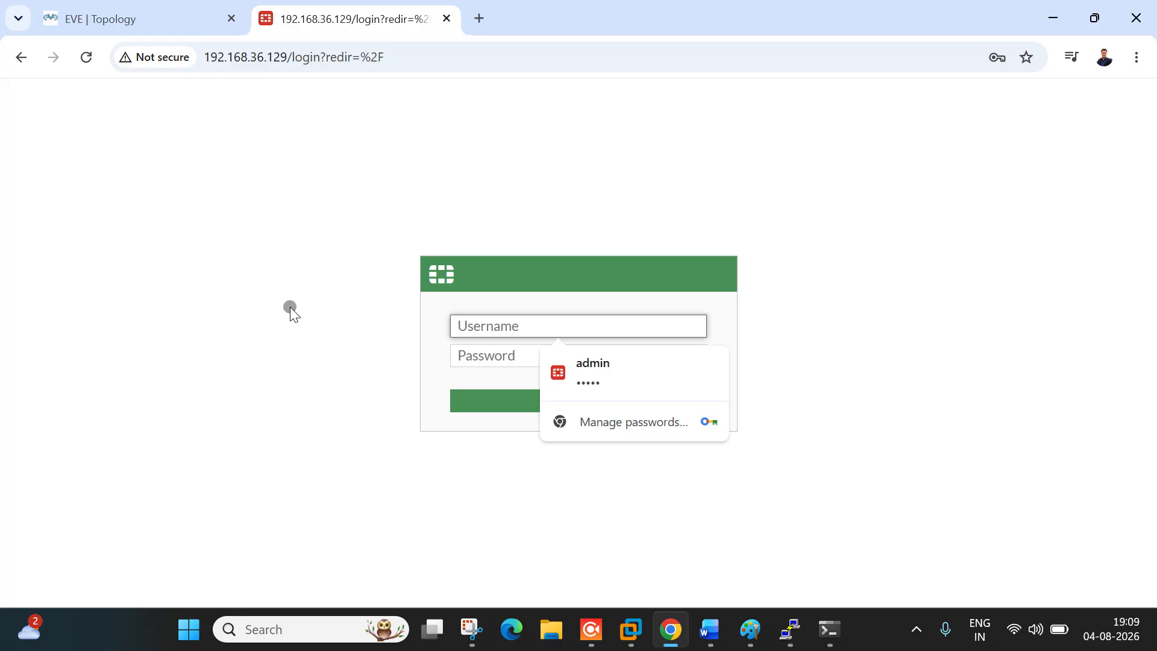
left_click(210, 195)
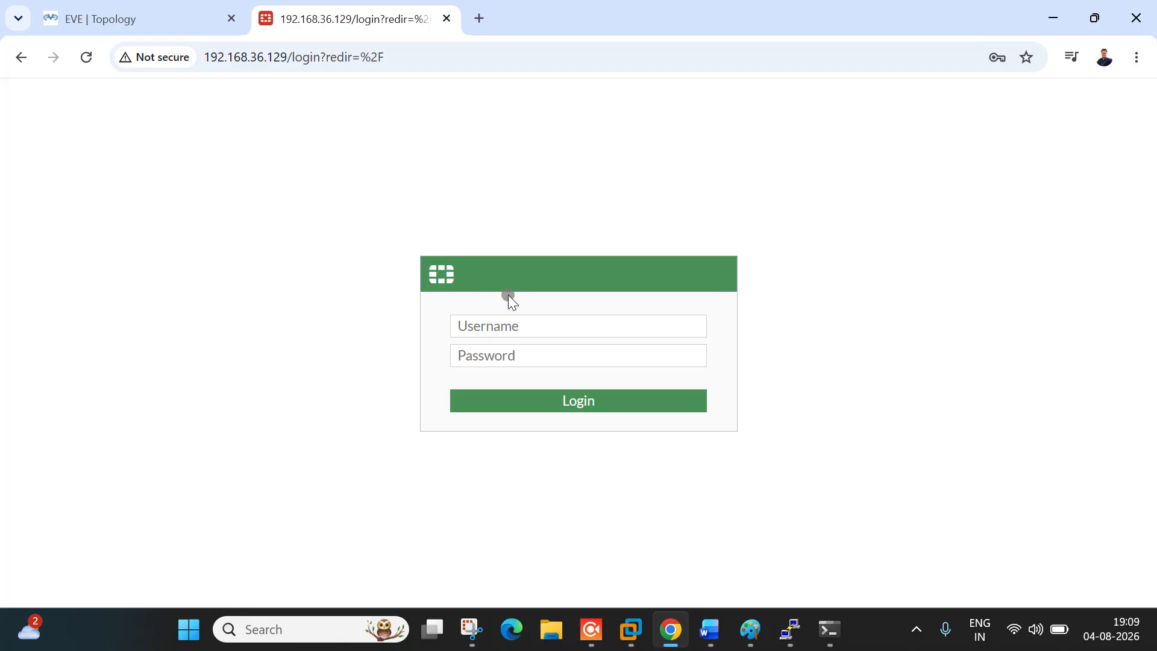
left_click(518, 335)
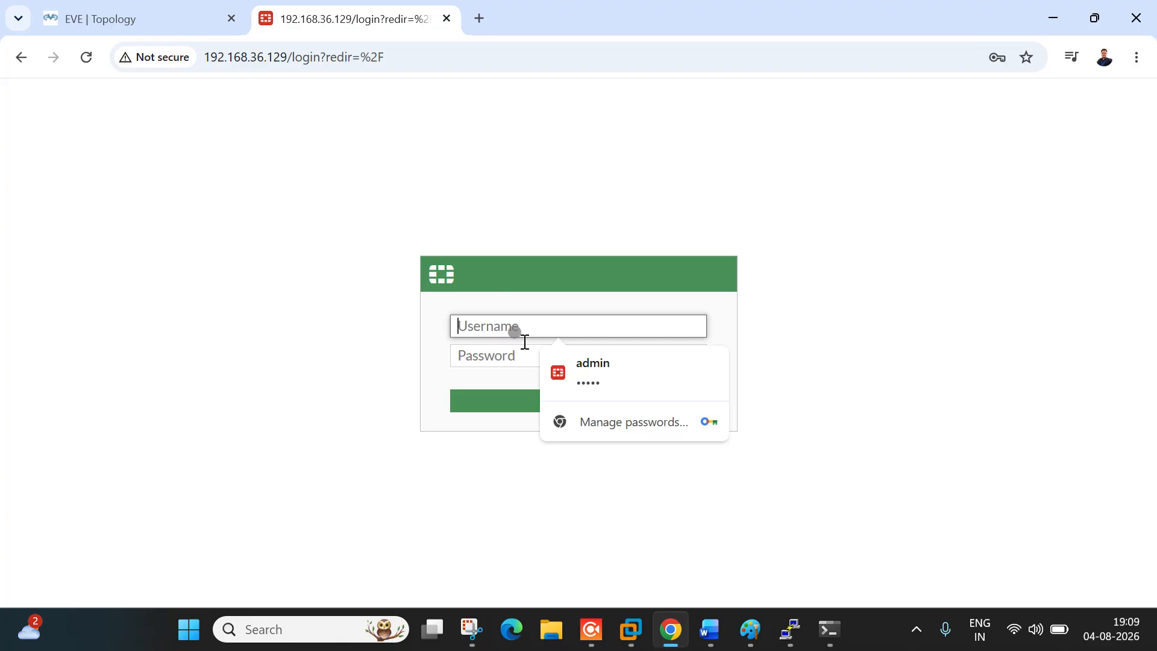
type("admin")
key("Tab")
type("admin")
left_click(518, 411)
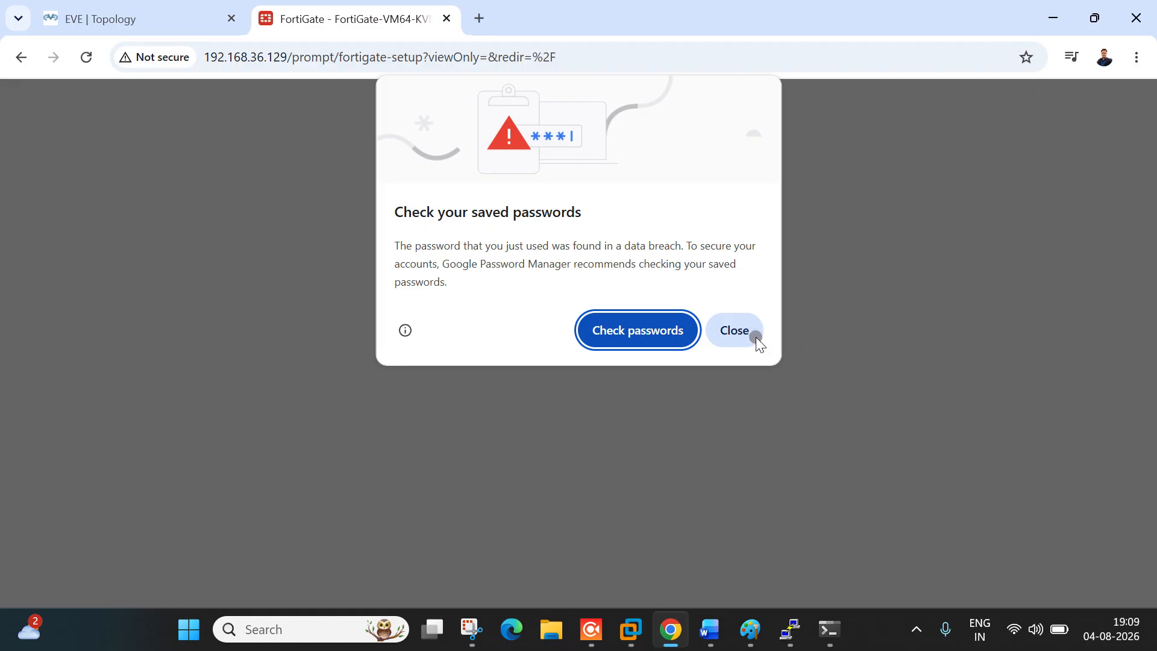
left_click(750, 334)
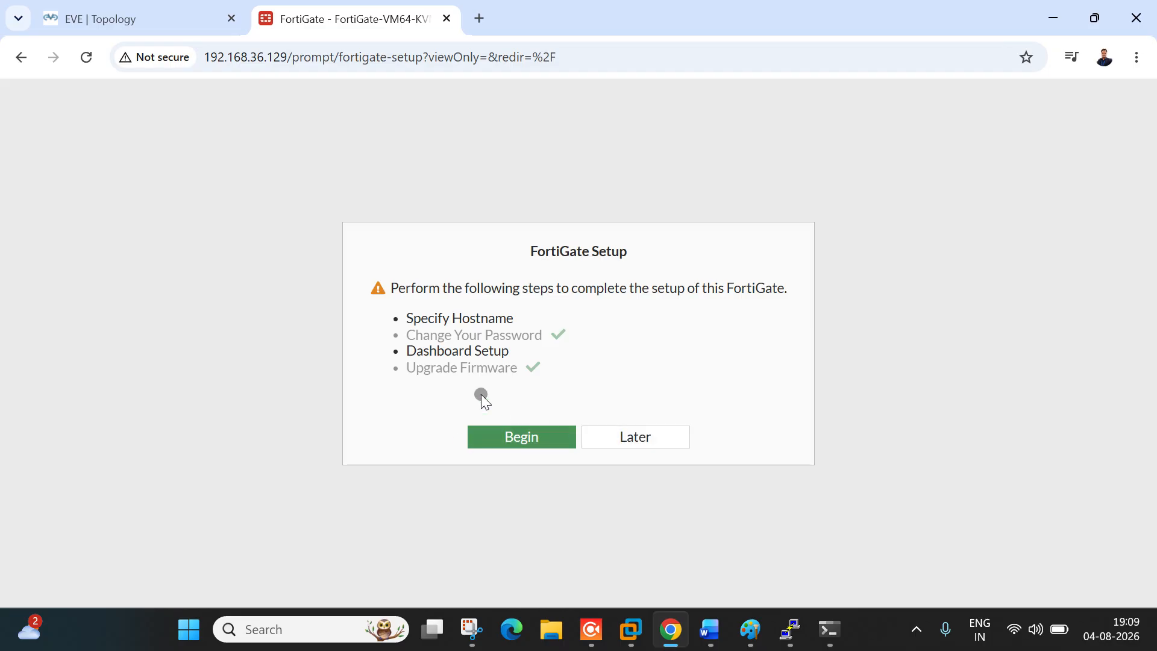
Step: Postpone the FortiGate setup steps and permanently hide the FortiOS 7.0.0 release overview
left_click_drag(428, 374, 468, 365)
left_click_drag(443, 318, 495, 319)
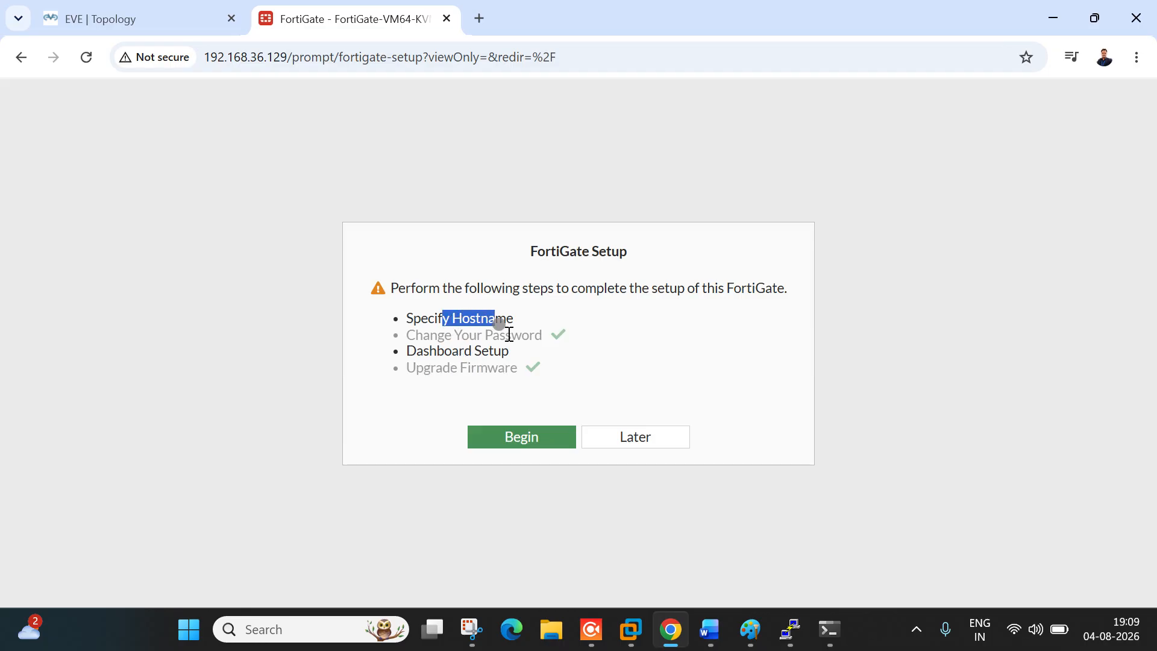
left_click(659, 444)
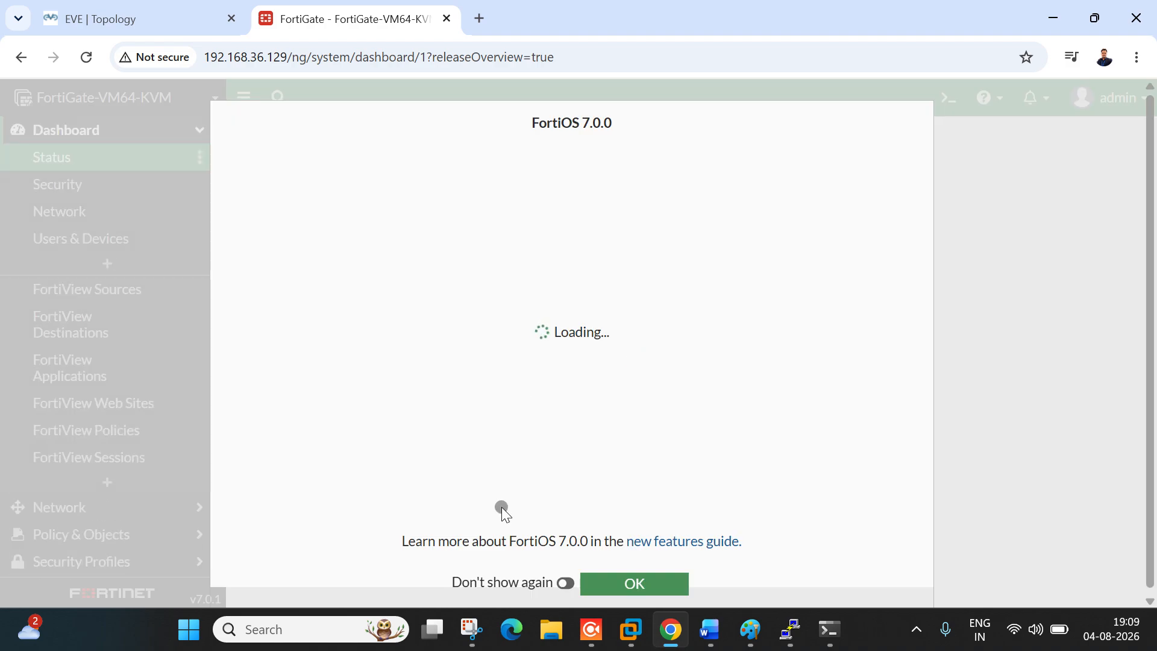
left_click_drag(540, 122, 629, 128)
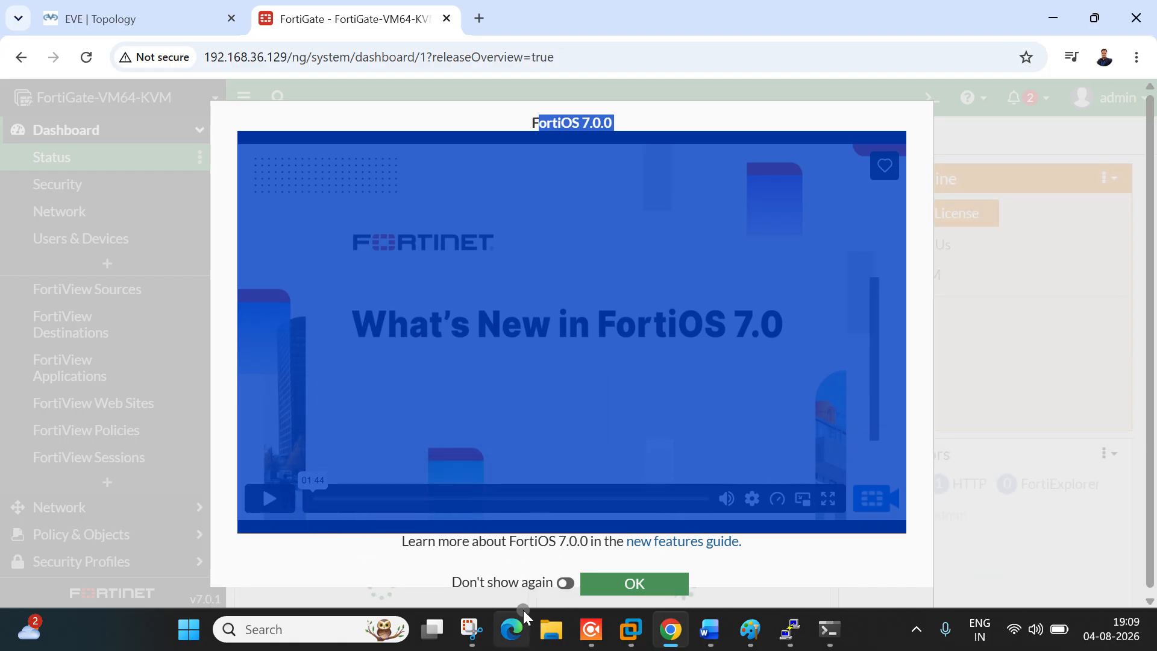
left_click(573, 584)
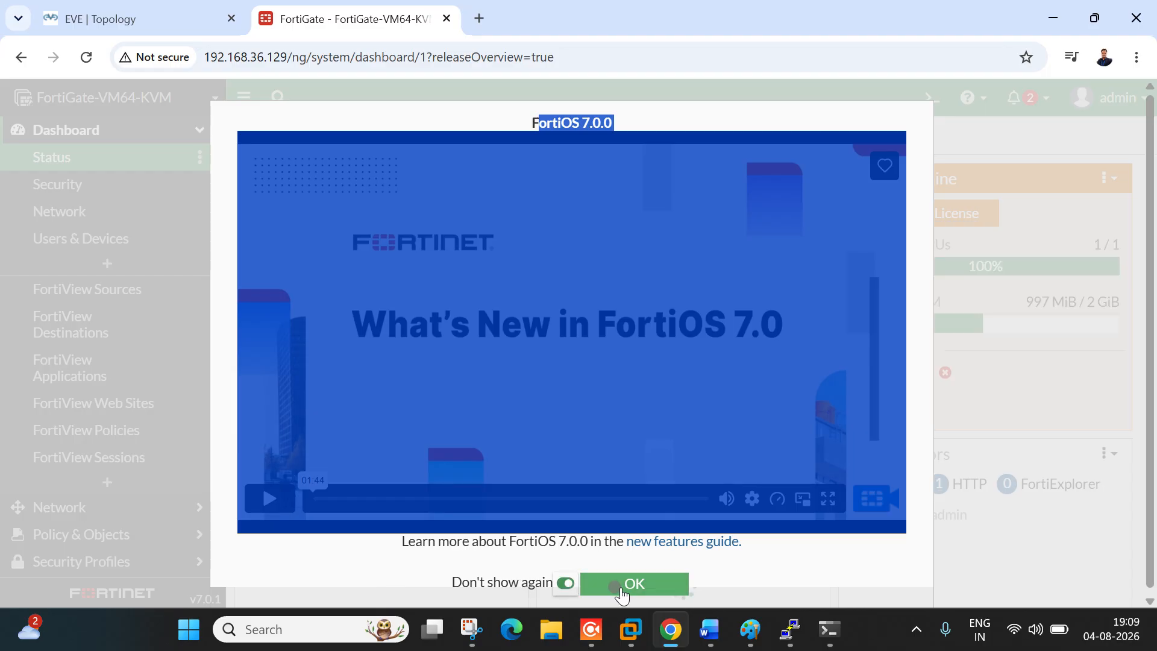
left_click(663, 590)
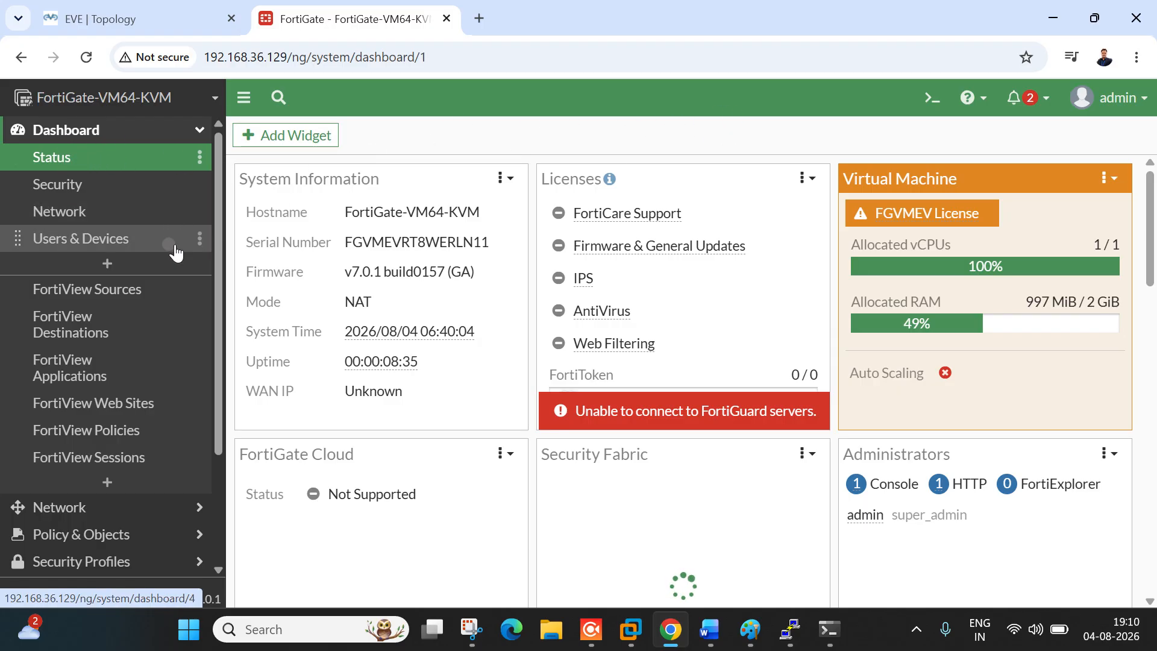
left_click(481, 640)
Step: Snip the full FortiGate dashboard and mark the device name and sidebar menu in red
left_click(400, 229)
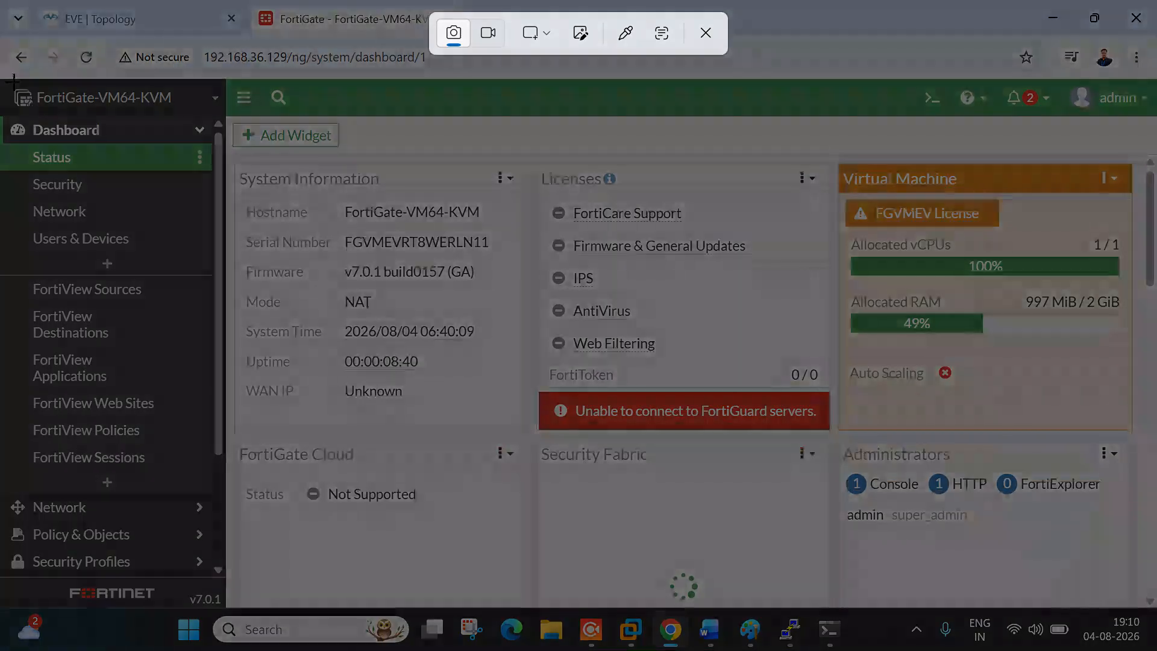
left_click_drag(3, 67, 1155, 639)
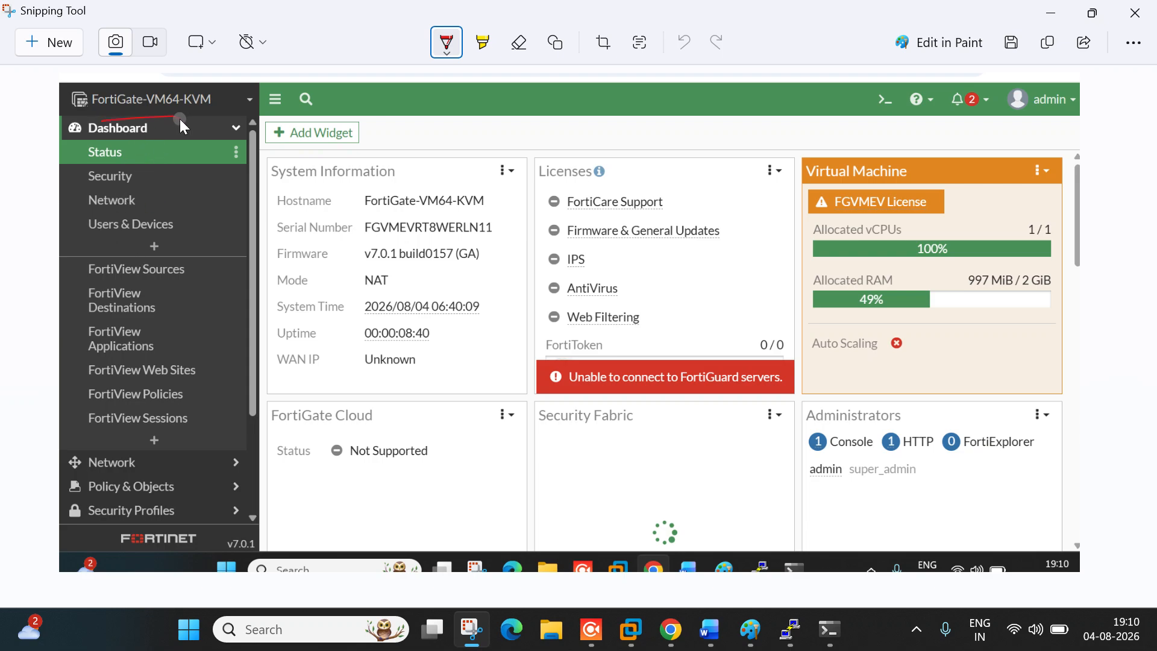
left_click_drag(180, 118, 181, 118)
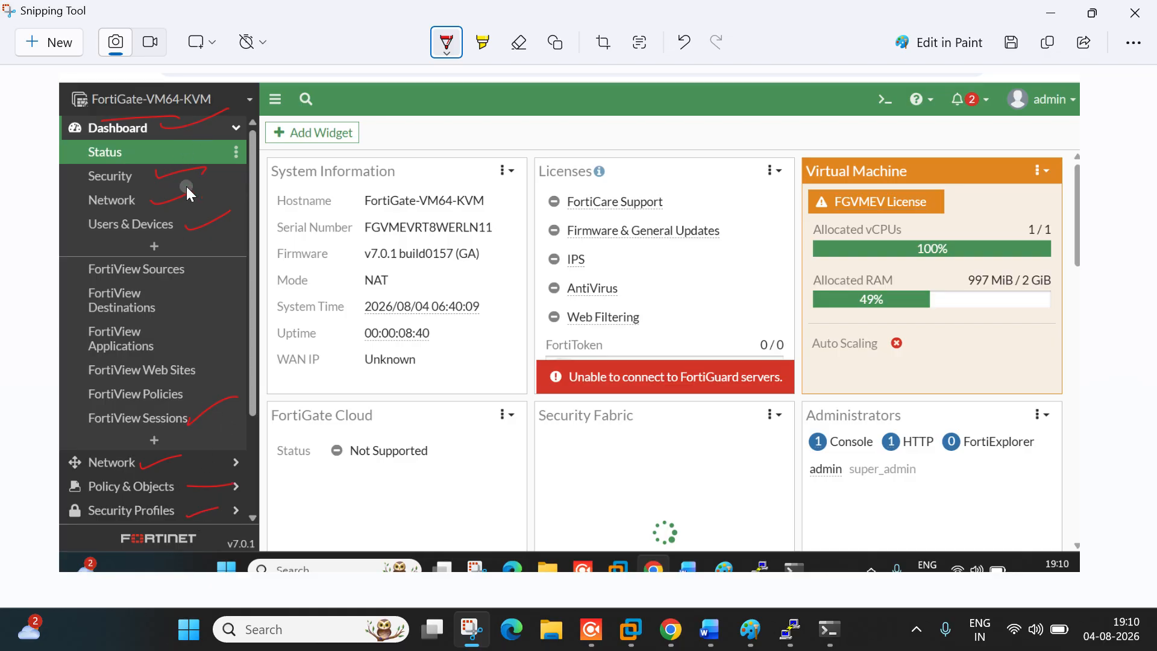
mouse_move(238, 88)
left_mouse_down()
mouse_move(273, 515)
mouse_move(232, 535)
left_mouse_up()
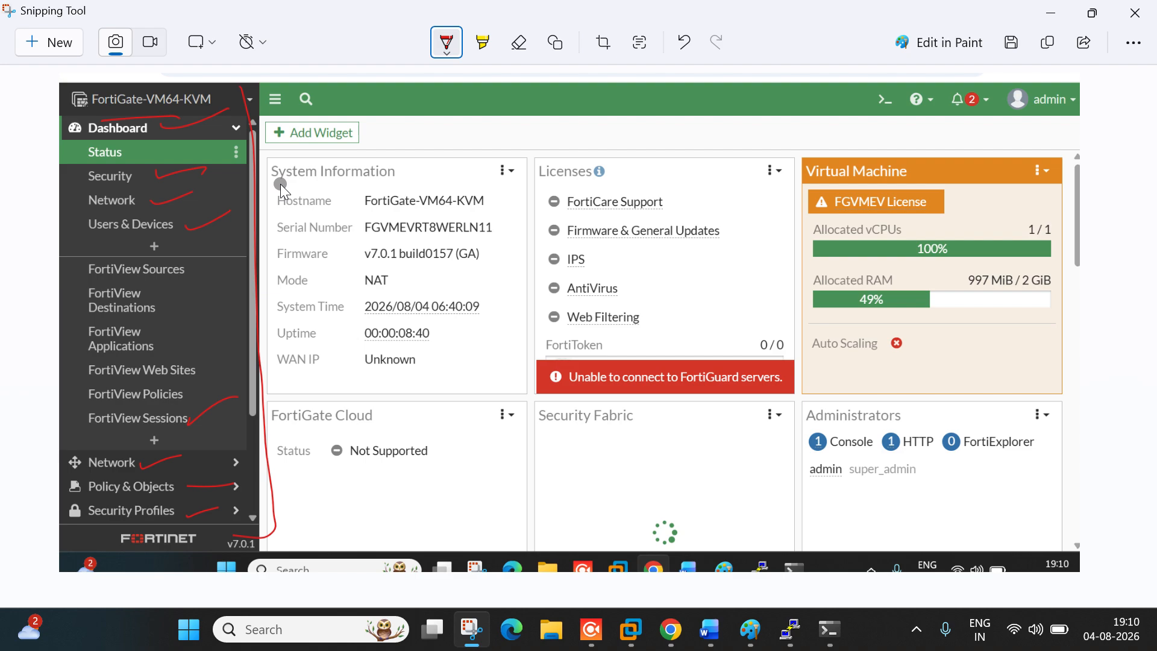
Step: Underline the System Information heading, serial number, firmware version and uptime in red
mouse_move(272, 188)
left_mouse_down()
mouse_move(415, 186)
mouse_move(504, 211)
mouse_move(499, 193)
mouse_move(356, 193)
left_mouse_up()
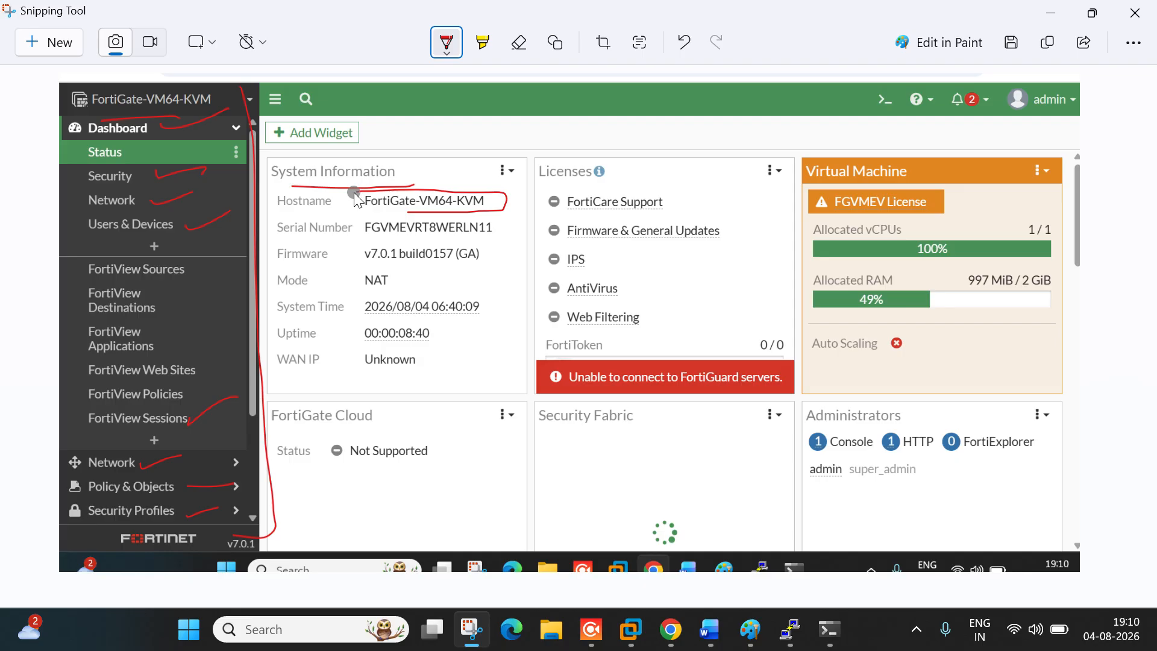
left_click_drag(366, 239, 499, 237)
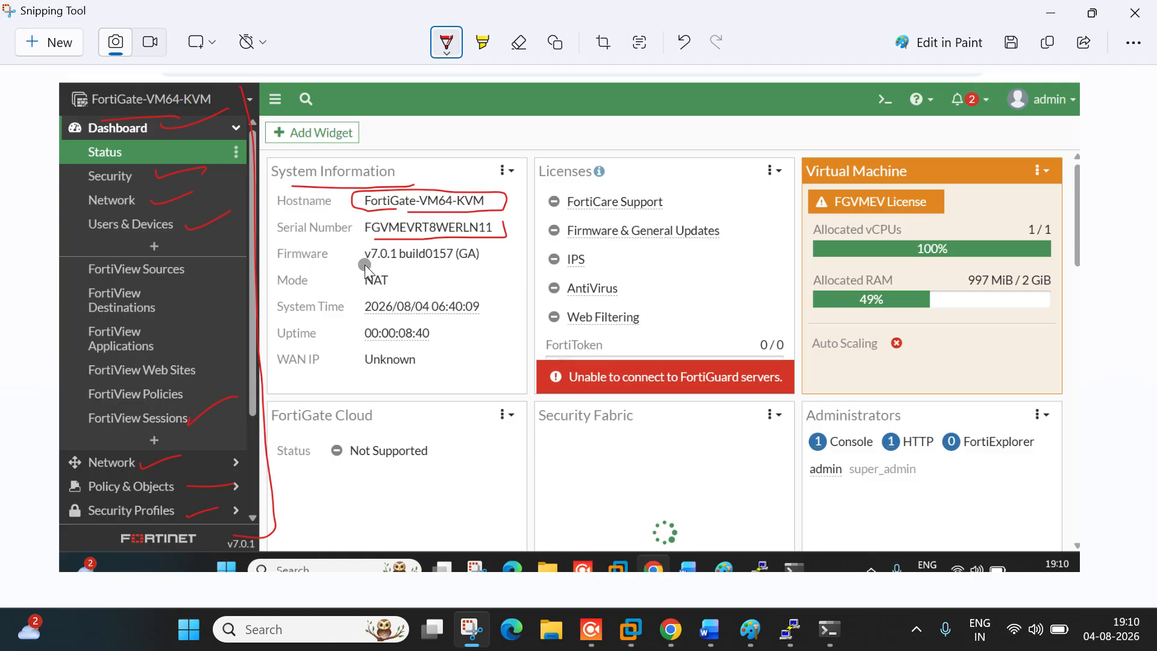
left_click_drag(370, 264, 385, 263)
left_click_drag(363, 342, 436, 345)
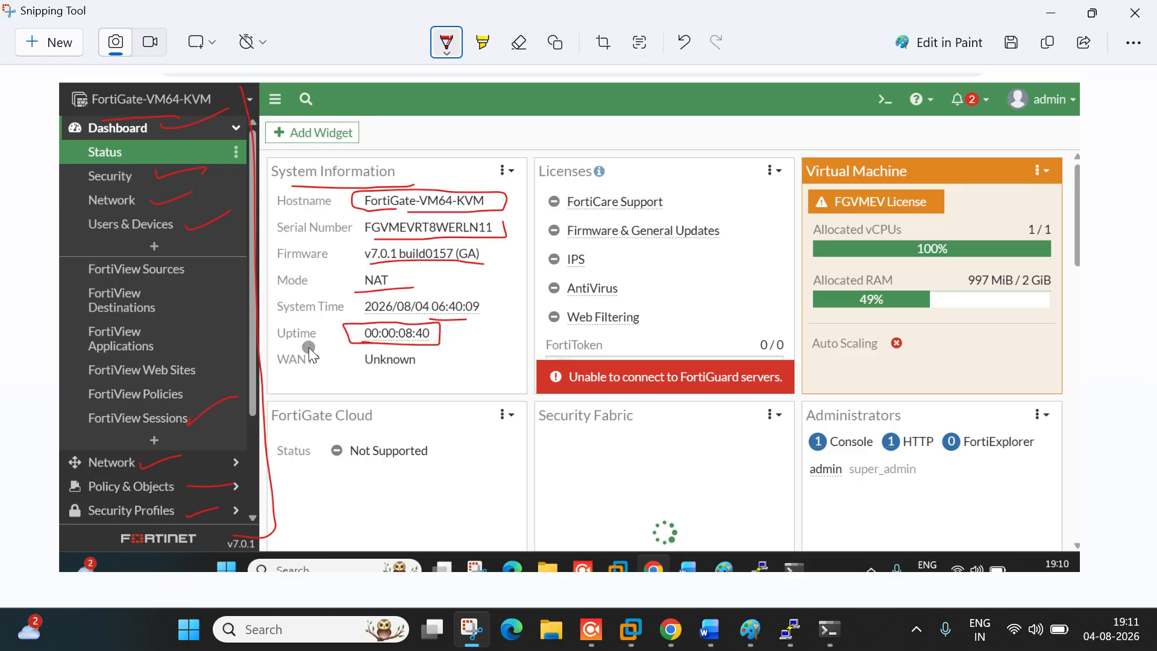
left_click_drag(297, 342, 327, 342)
Step: Stroke the System Information title and bracket the Licenses list in red ink
left_click_drag(406, 164, 473, 132)
left_click_drag(765, 337, 705, 349)
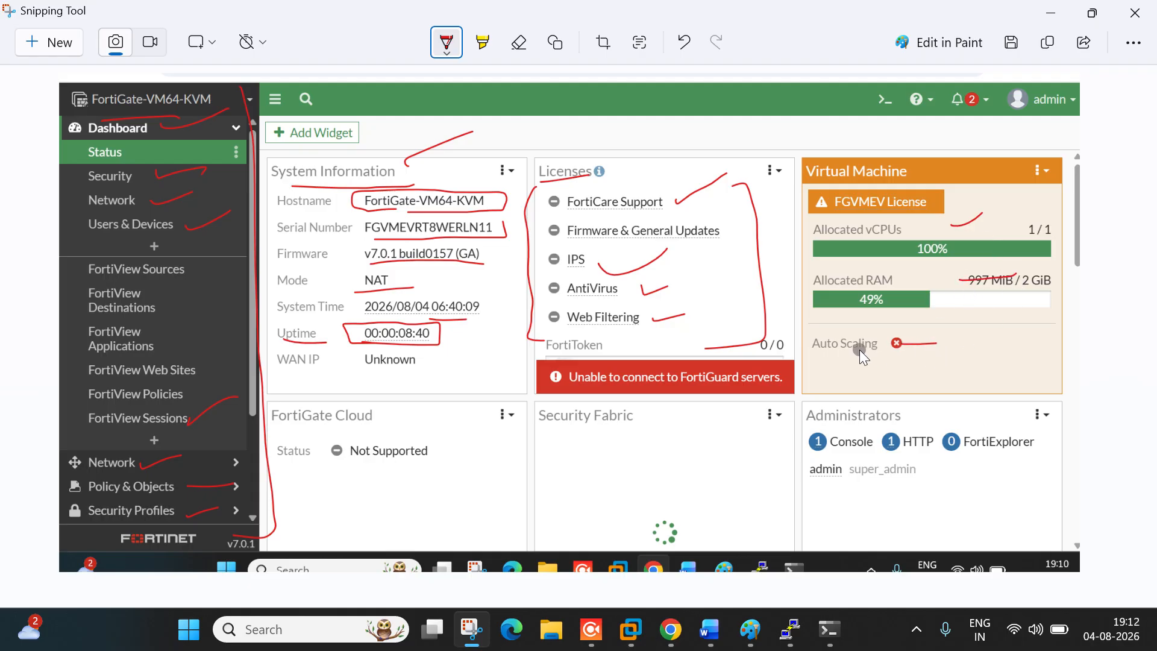
Step: Review agenda items 1 and 2 in the Word notes, then return to the FortiGate dashboard
left_click(1041, 9)
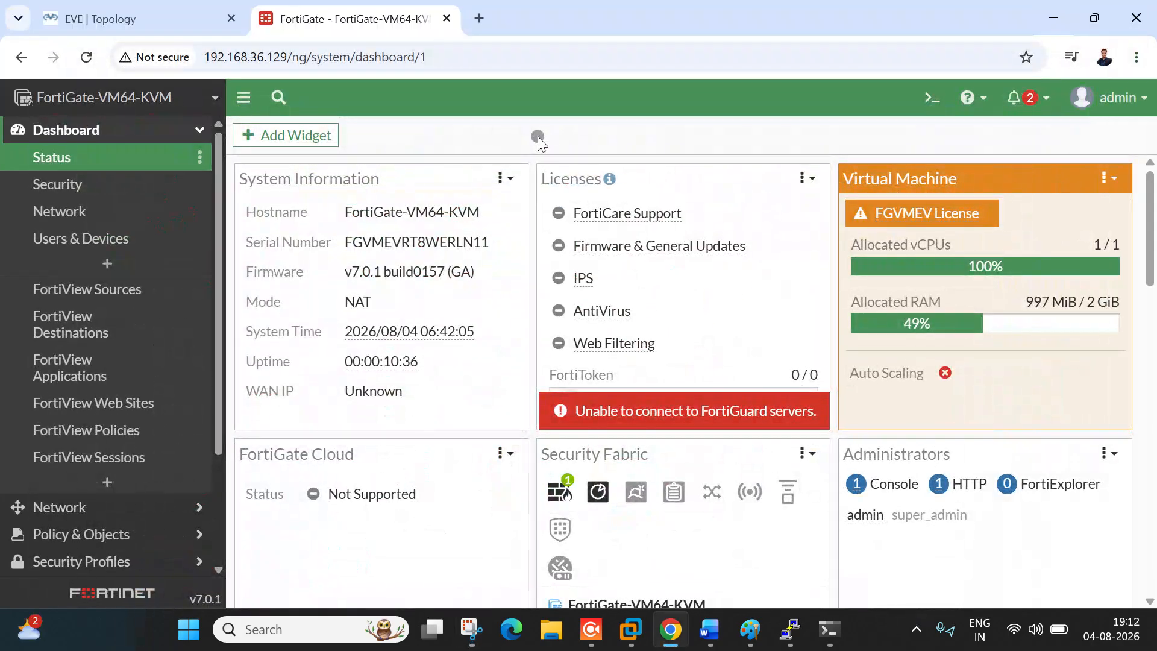
left_click(716, 640)
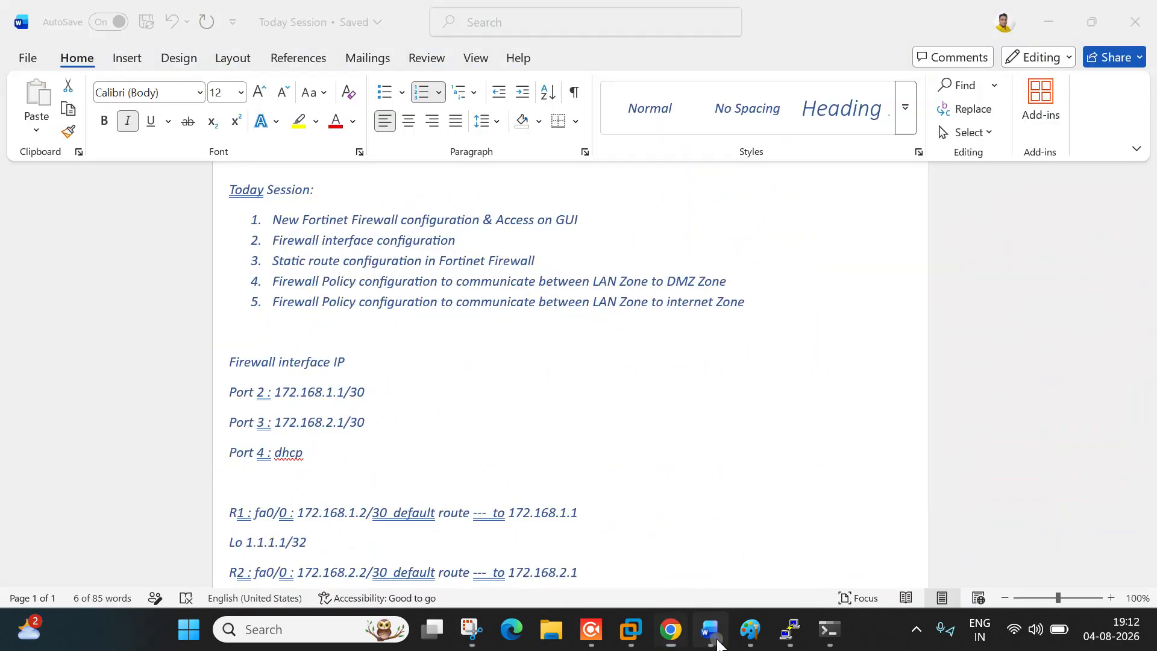
left_click_drag(348, 222, 445, 228)
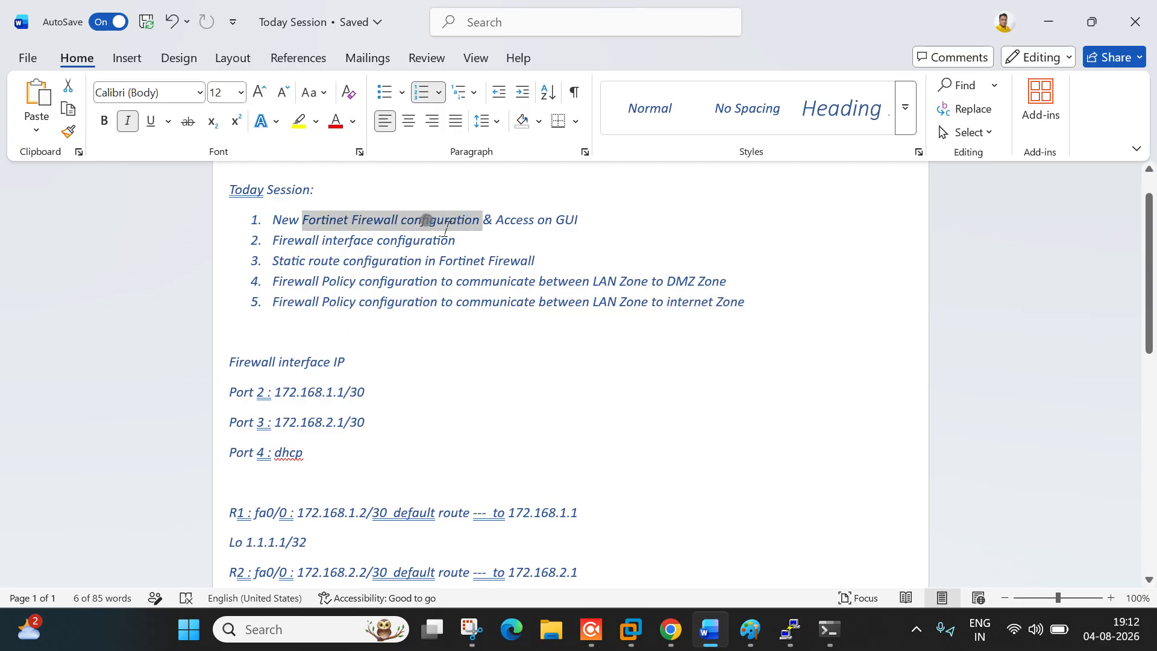
left_click_drag(323, 240, 455, 241)
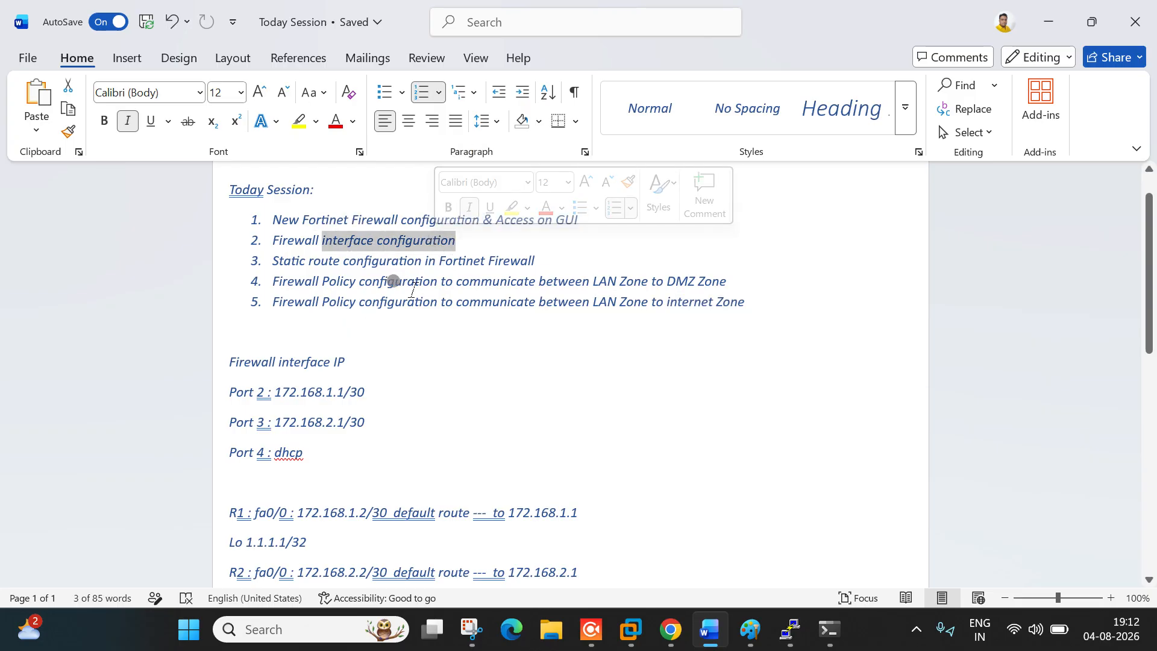
left_click(1048, 21)
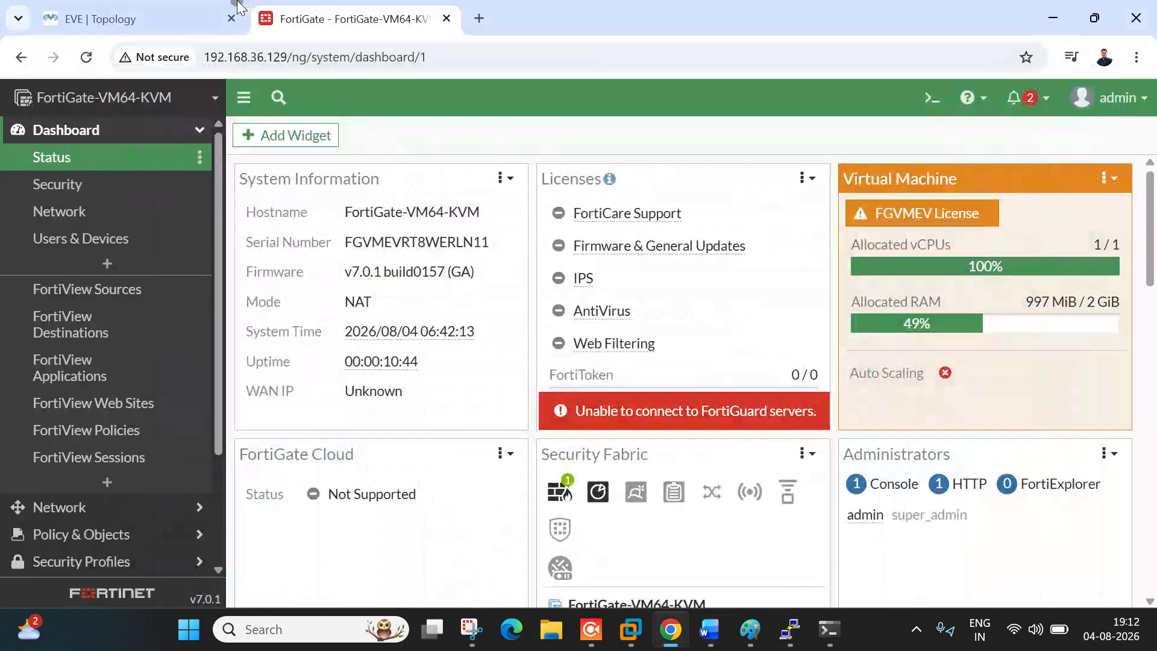
left_click(241, 12)
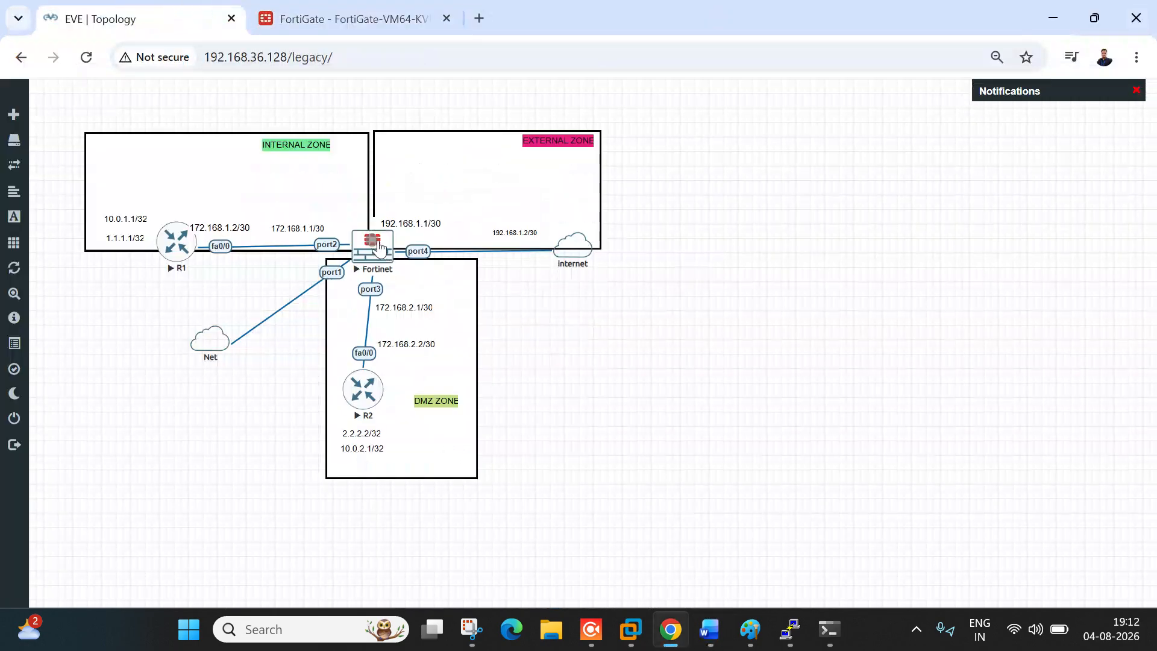
Step: Mark the 172.168.1.1/30 label on the port2 link in EVE-NG, then return to FortiGate
double_click(288, 233)
key("ctrl+c")
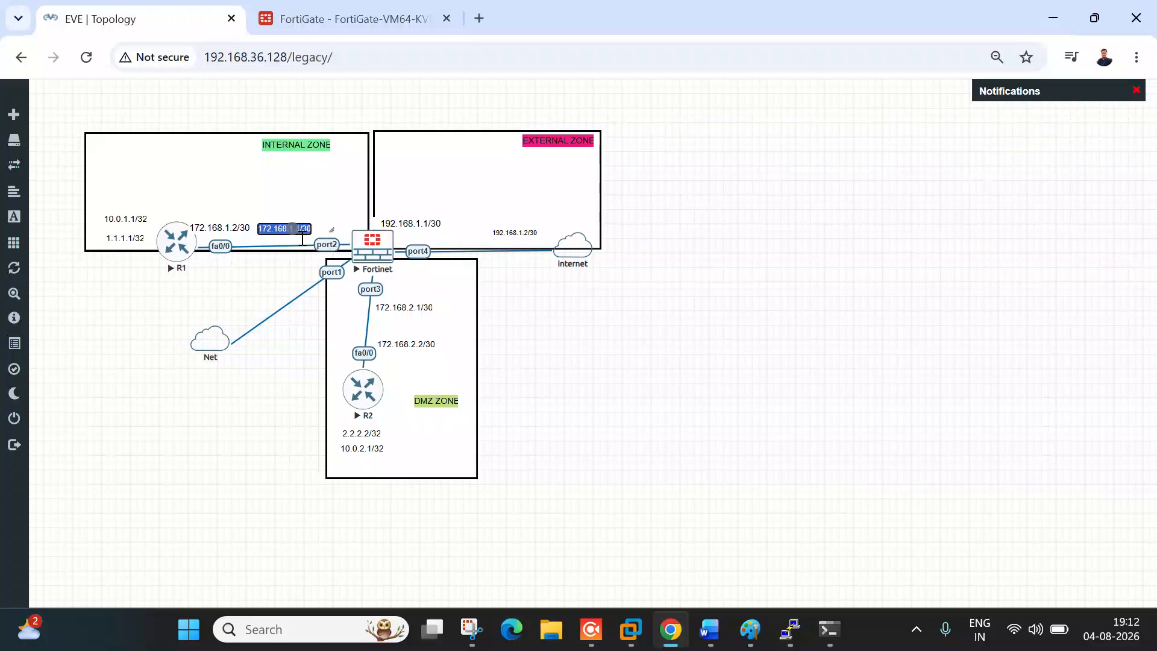
left_click(578, 335)
left_click(352, 19)
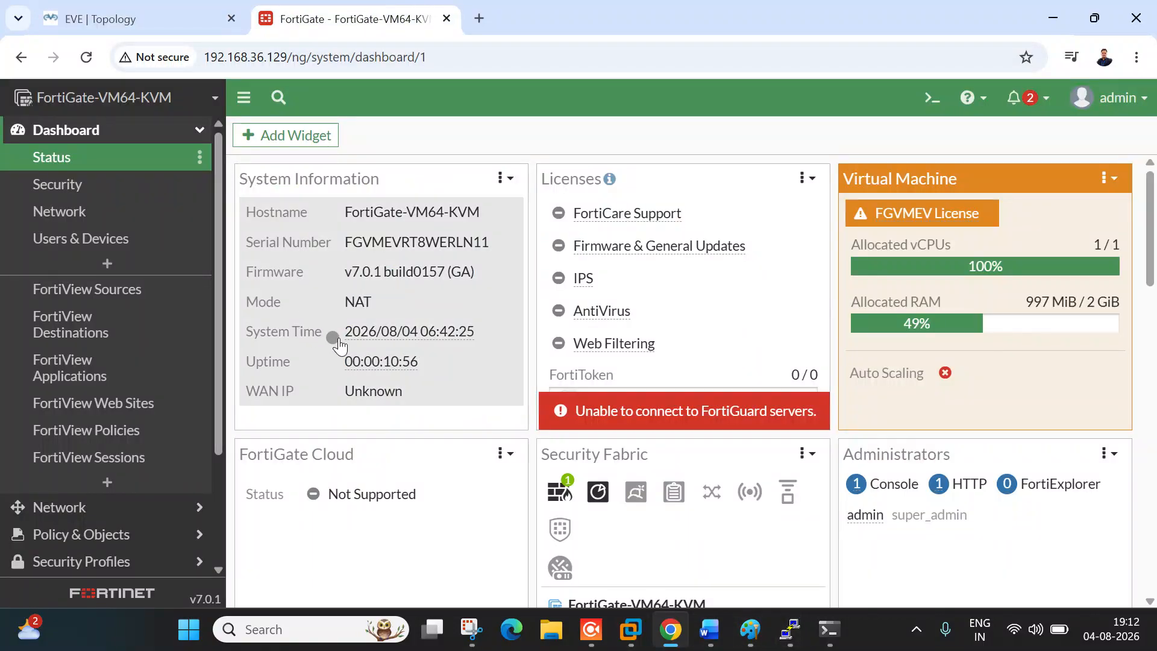
Step: Open port2 from Network > Interfaces and set its role to LAN
left_click(133, 134)
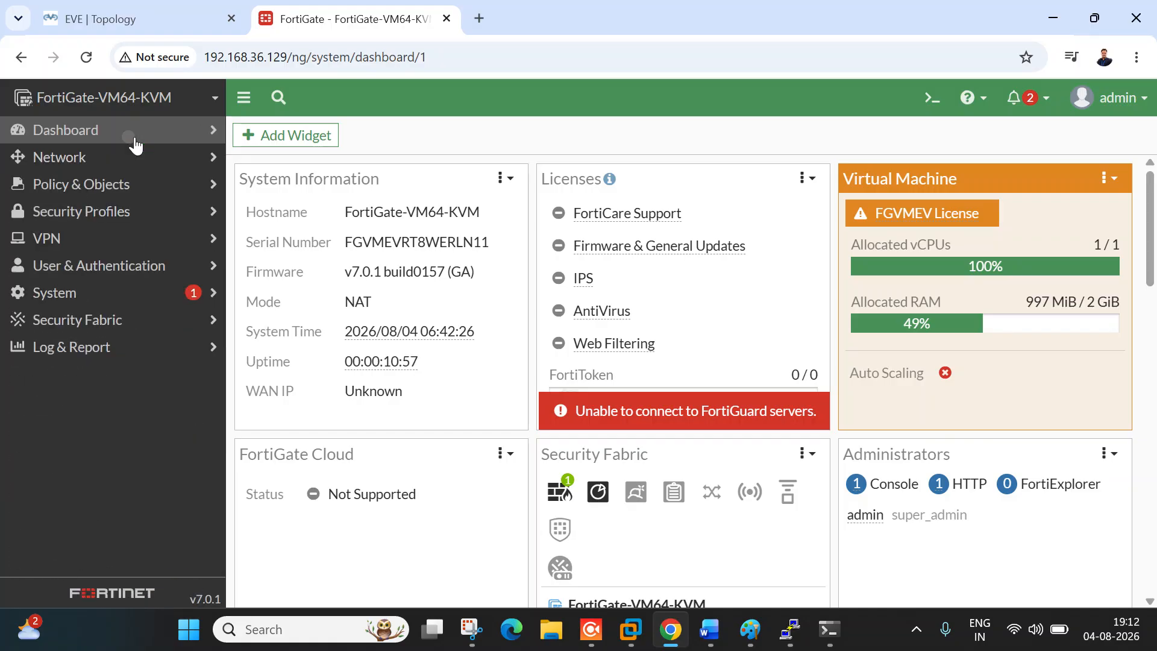
left_click(110, 162)
left_click(98, 187)
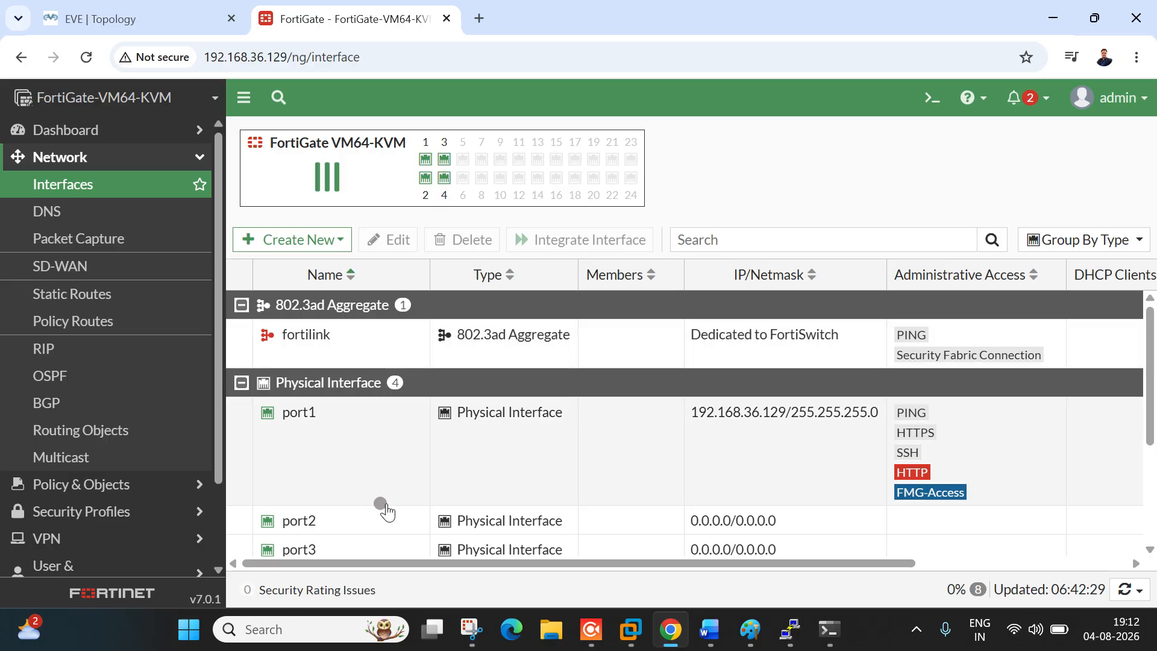
double_click(350, 521)
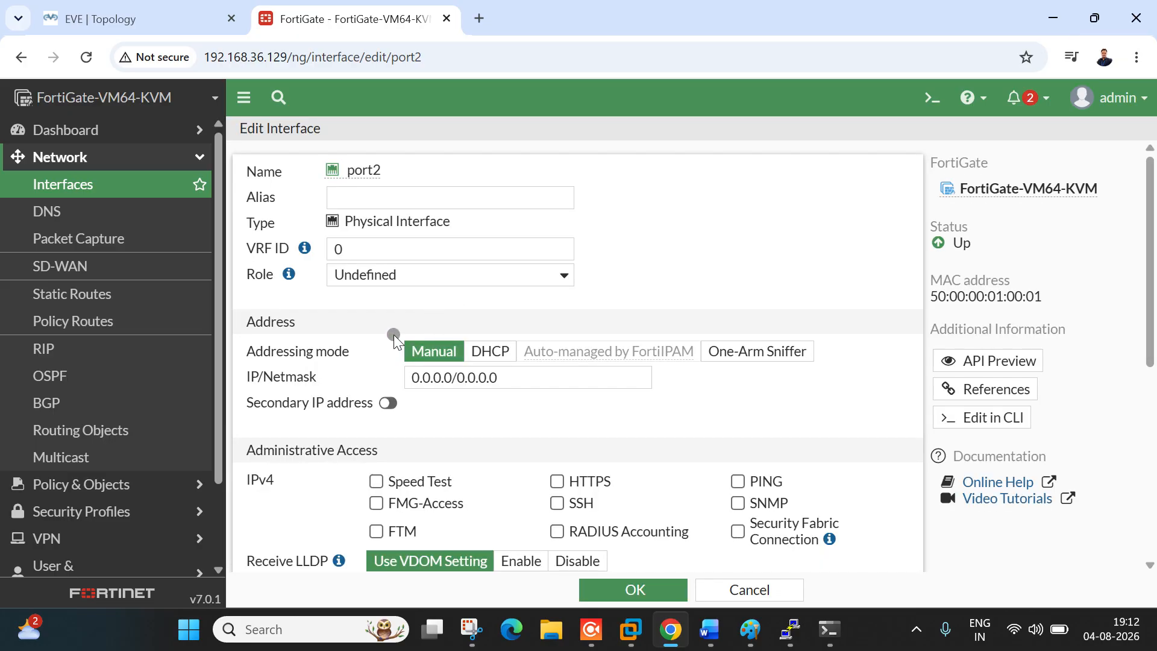
left_click(430, 284)
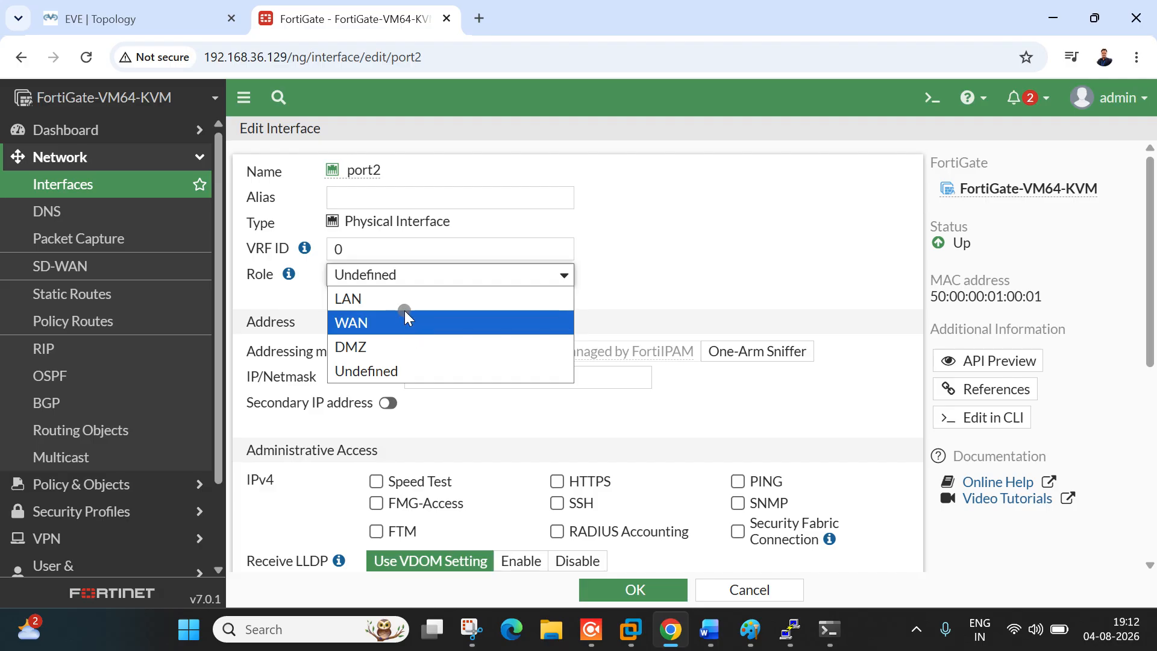
left_click(405, 300)
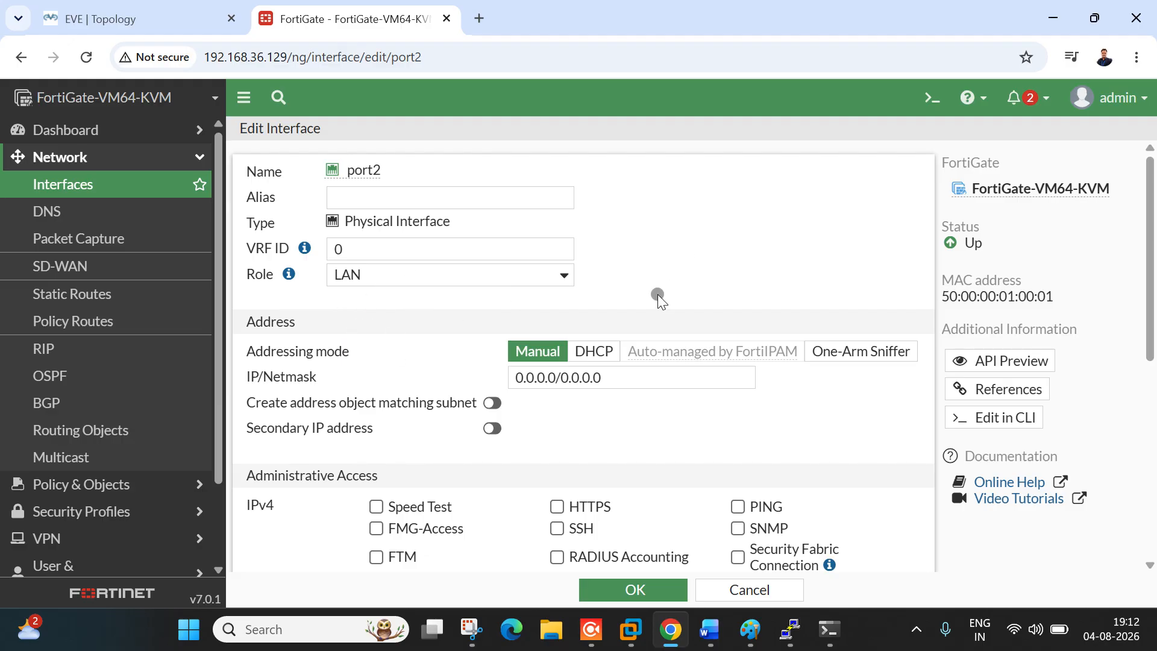
Step: Give port2 the address 172.168.1.1/30 and allow PING administrative access
left_click_drag(601, 377, 478, 380)
key("ctrl+v")
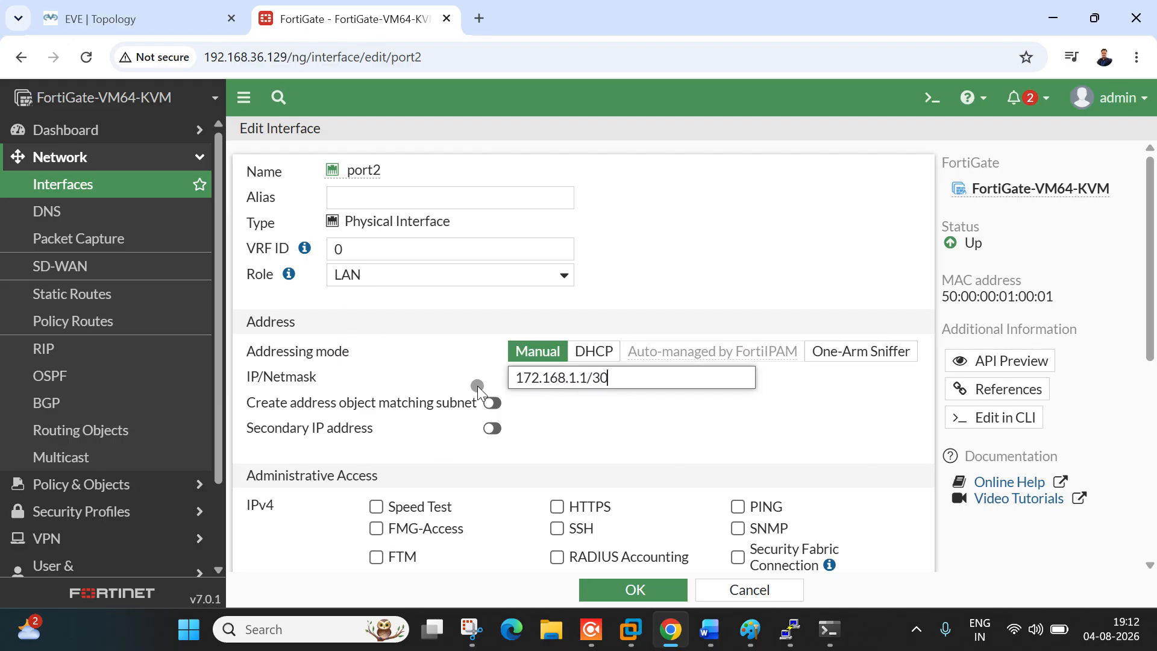
left_click(700, 261)
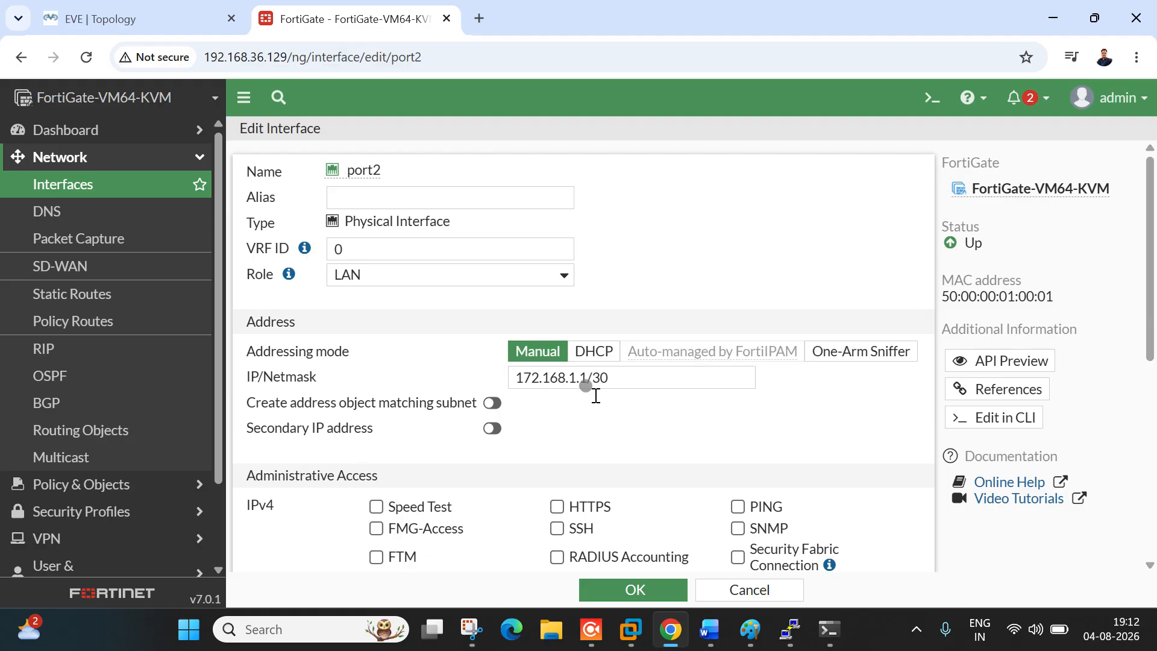
left_click(617, 380)
left_click_drag(626, 390, 608, 389)
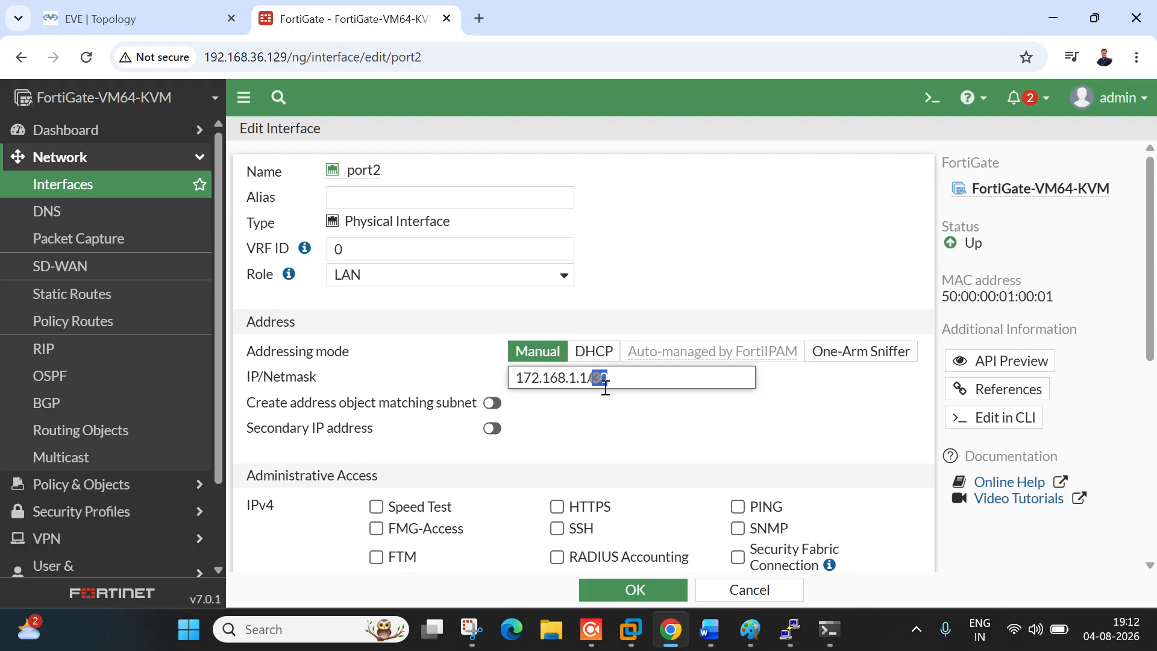
left_click(643, 379)
scroll(739, 410, "down", 3)
left_click(737, 326)
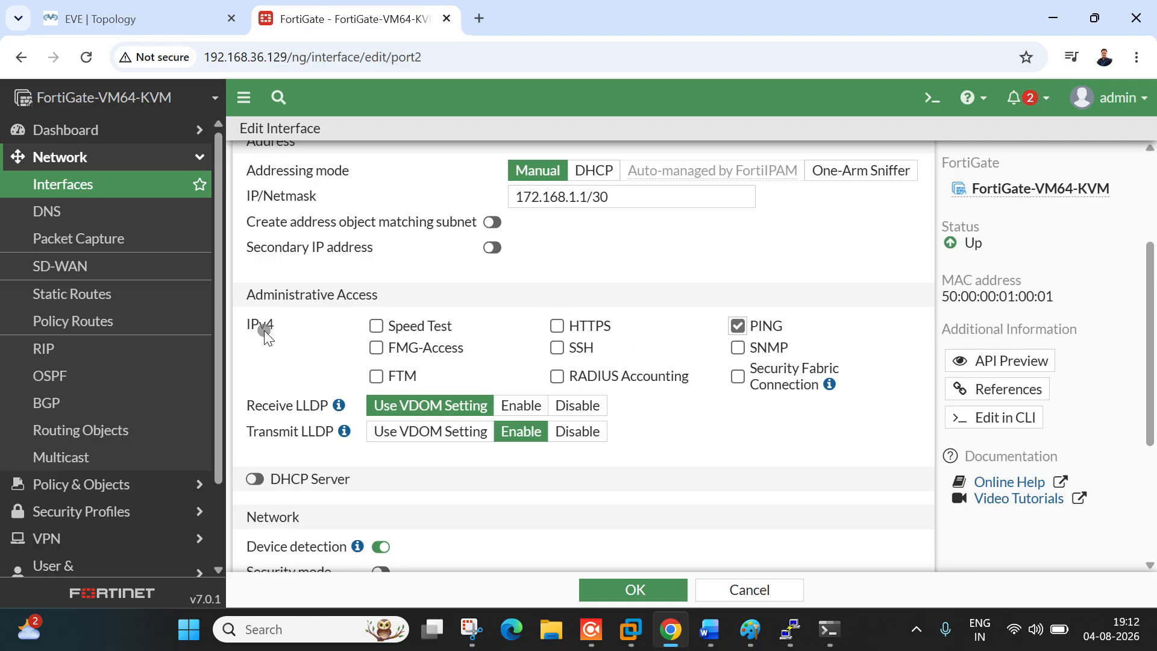
left_click(134, 20)
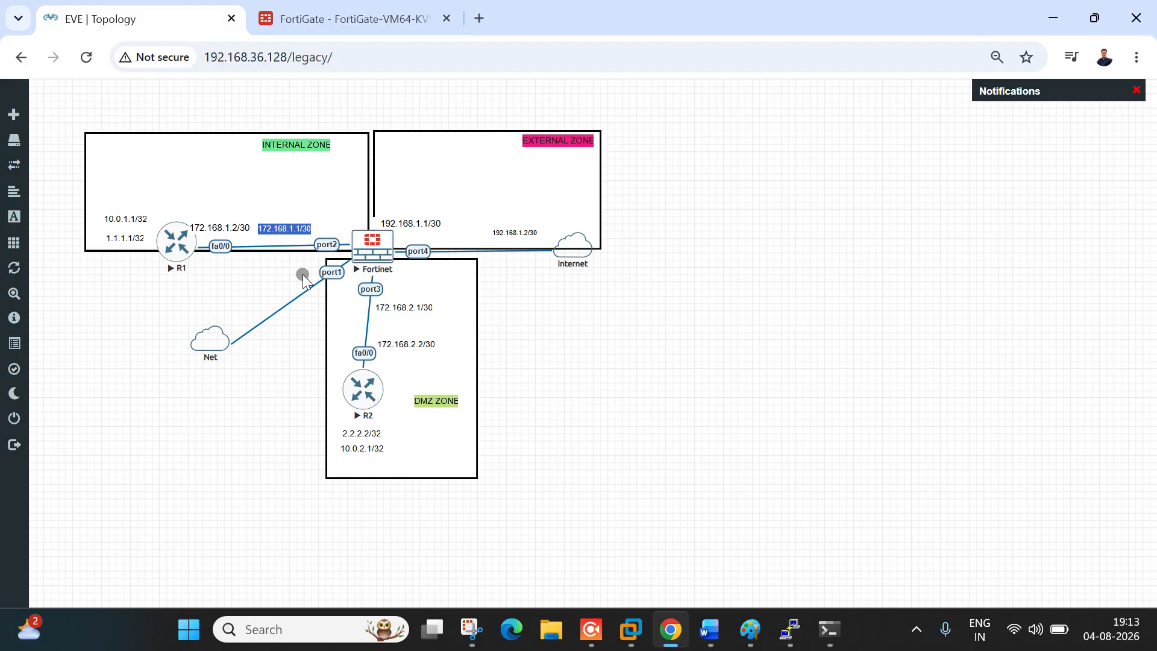
left_click(356, 18)
scroll(608, 481, "down", 5)
Step: Save the port2 interface settings and return to the interfaces list
left_click(656, 591)
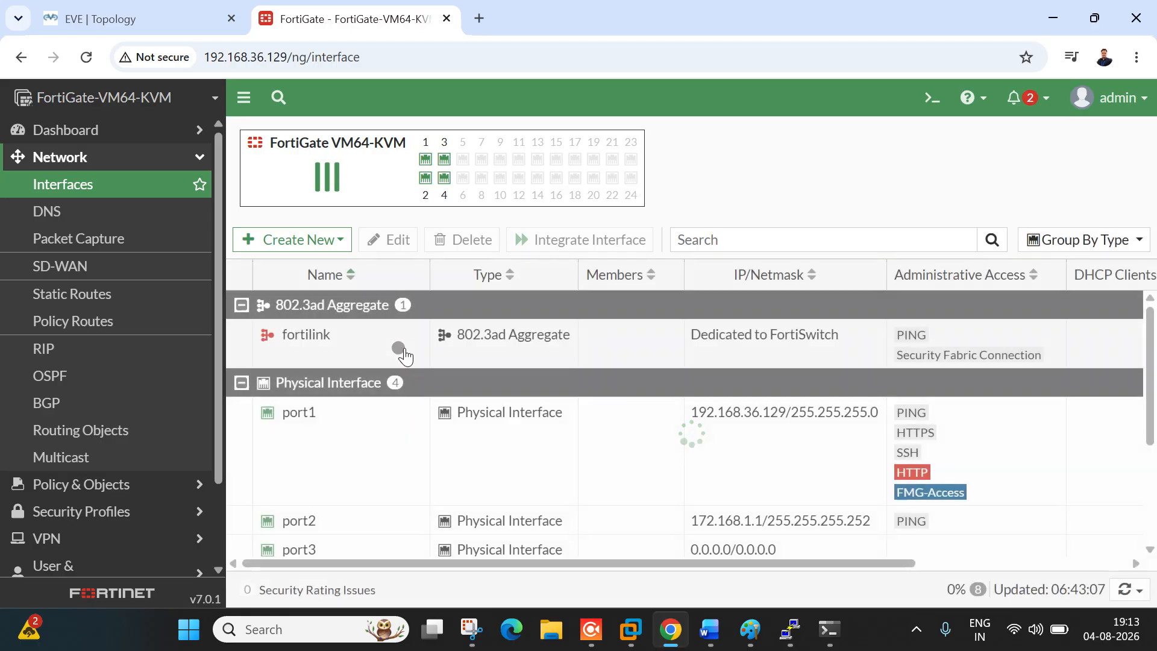
scroll(559, 426, "down", 3)
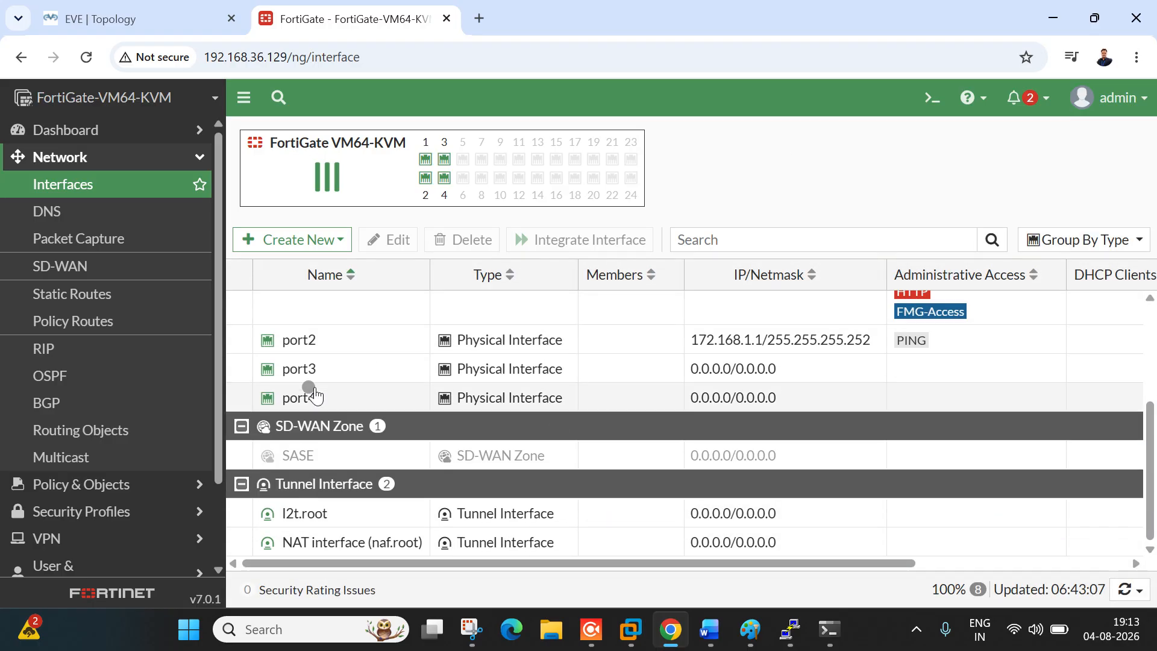
left_click(132, 19)
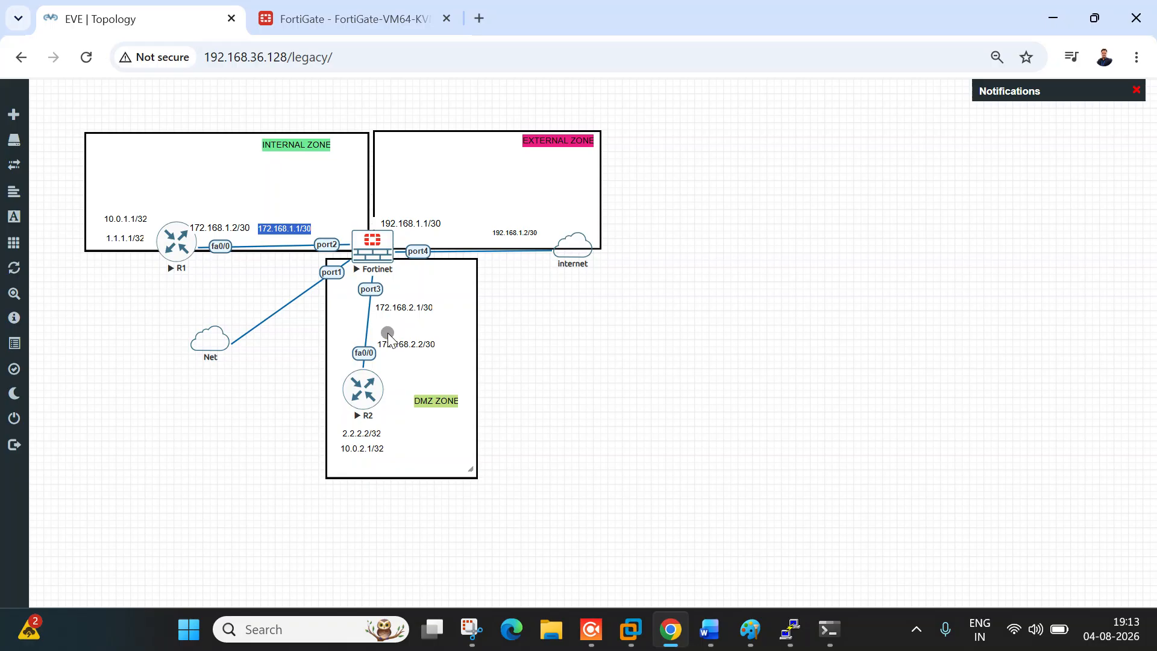
key("ctrl+Tab")
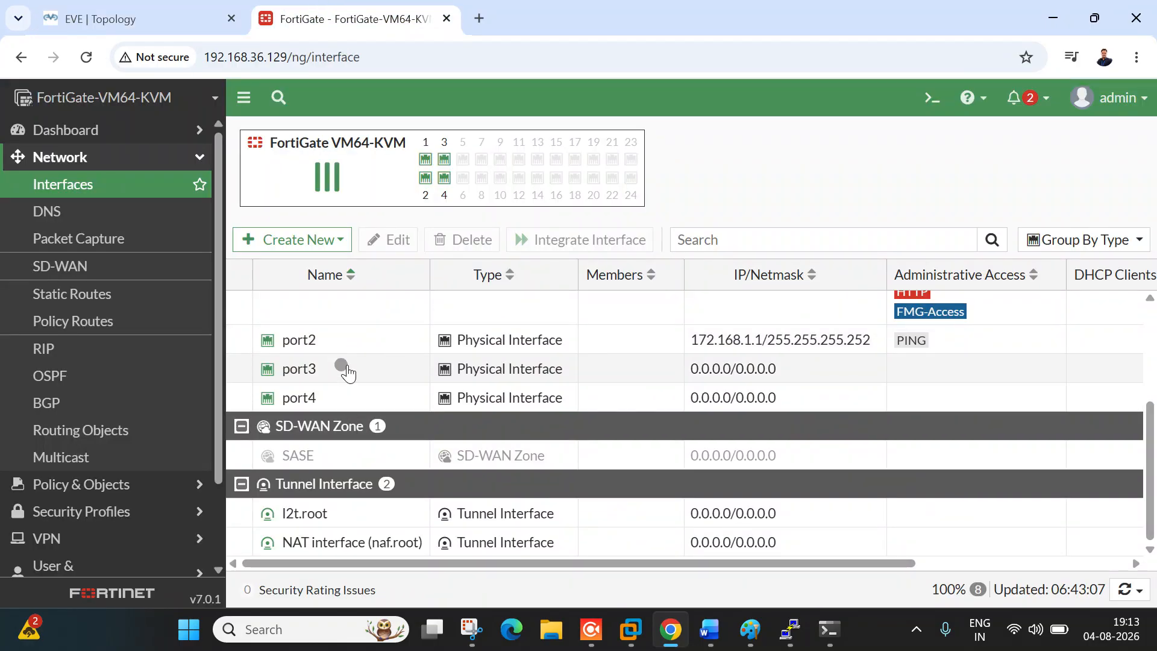
Step: Set port3's role to DMZ and paste 172.168.1.1/30, triggering a subnet conflict warning
left_click(348, 373)
double_click(348, 373)
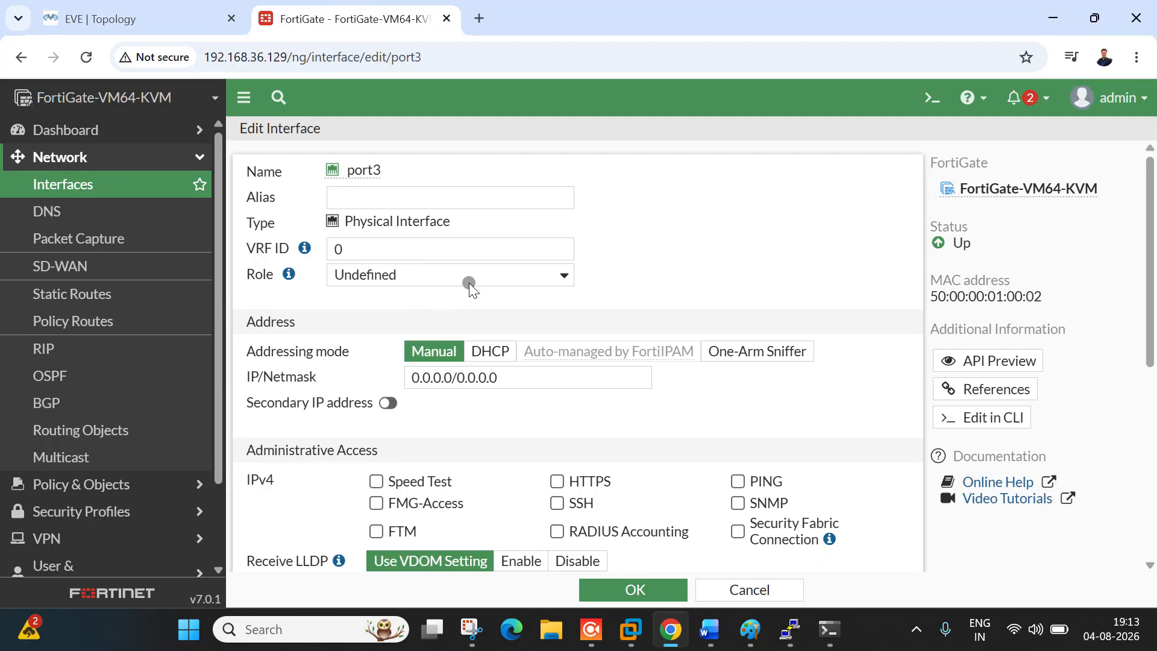
left_click(469, 278)
left_click(421, 343)
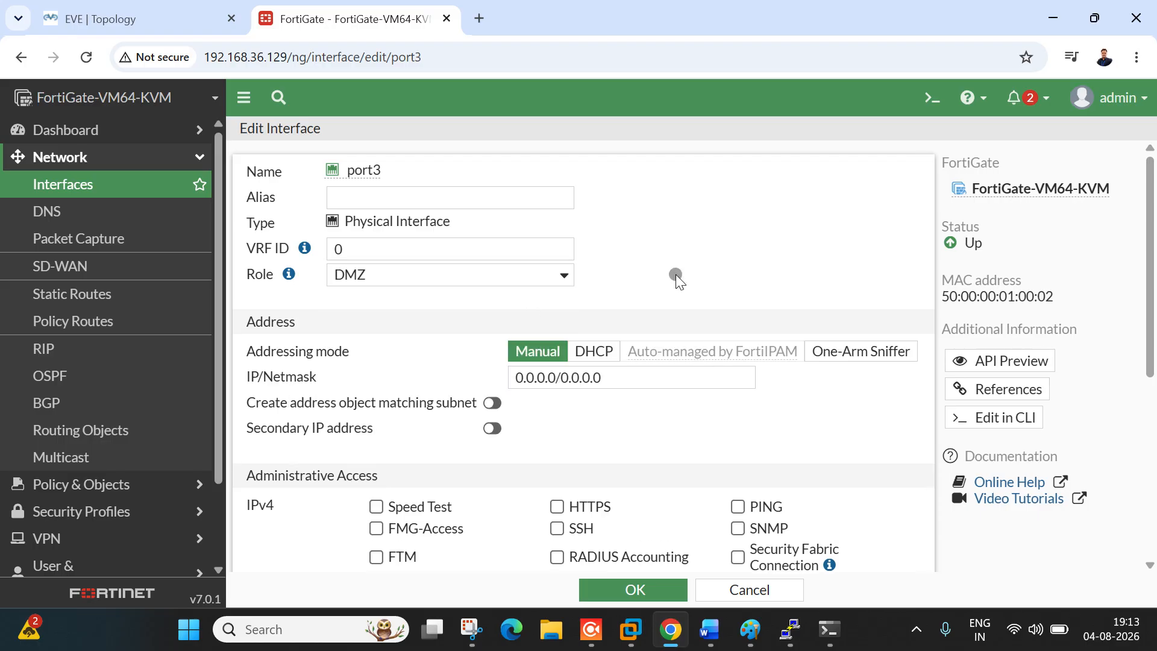
left_click_drag(627, 384, 482, 384)
key("ctrl+v")
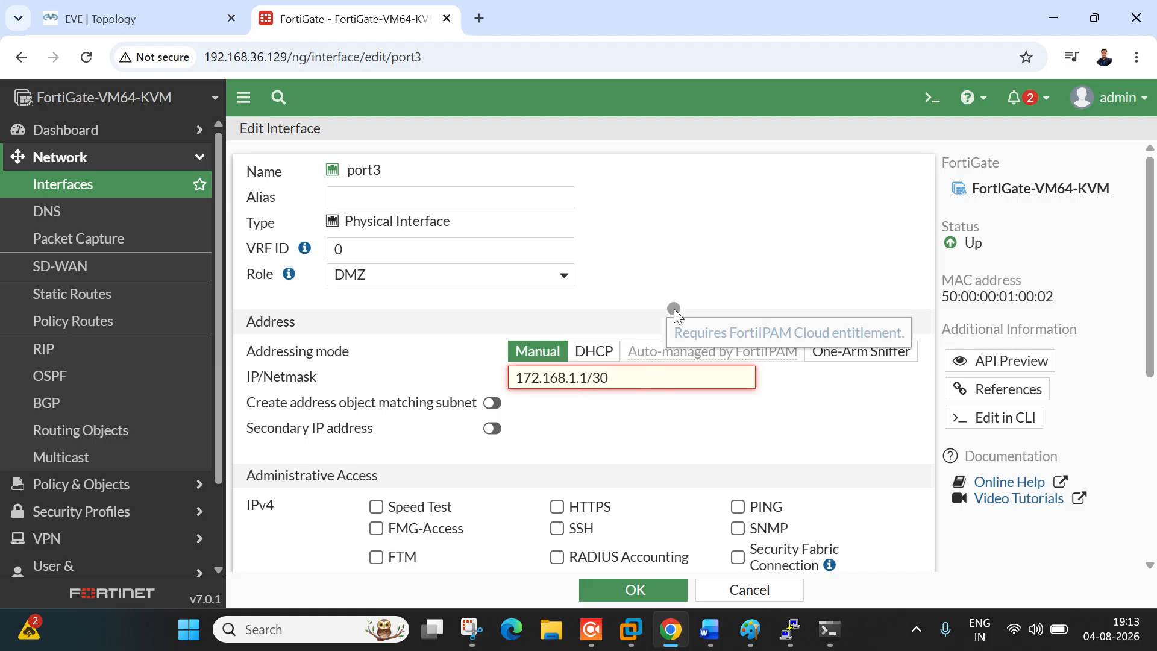
left_click(689, 287)
left_click_drag(522, 400, 668, 399)
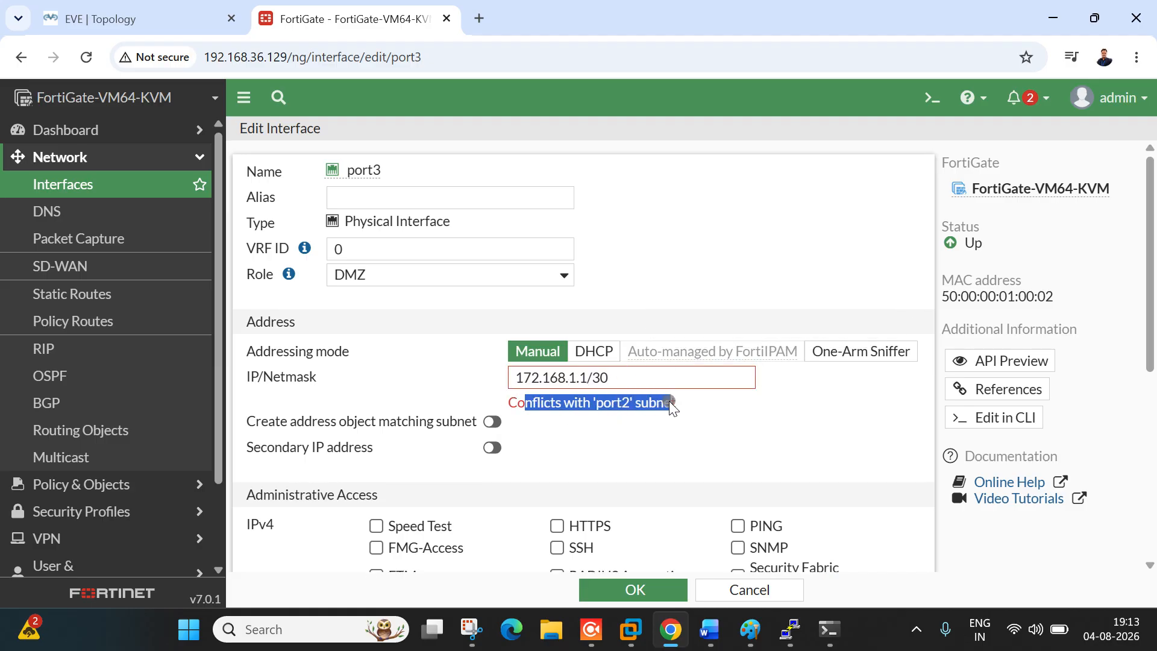
Step: Correct port3's address to 172.168.2.1/30, allow PING, and save port3
left_click(583, 386)
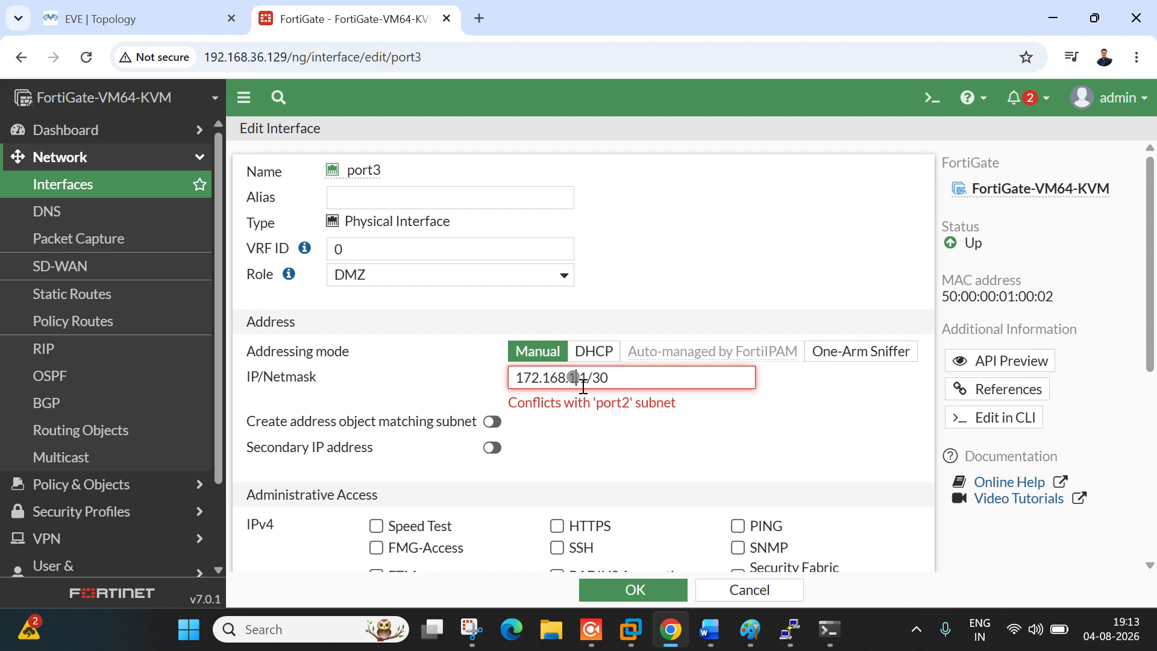
key("Delete")
type("2")
left_click(591, 431)
left_click(75, 8)
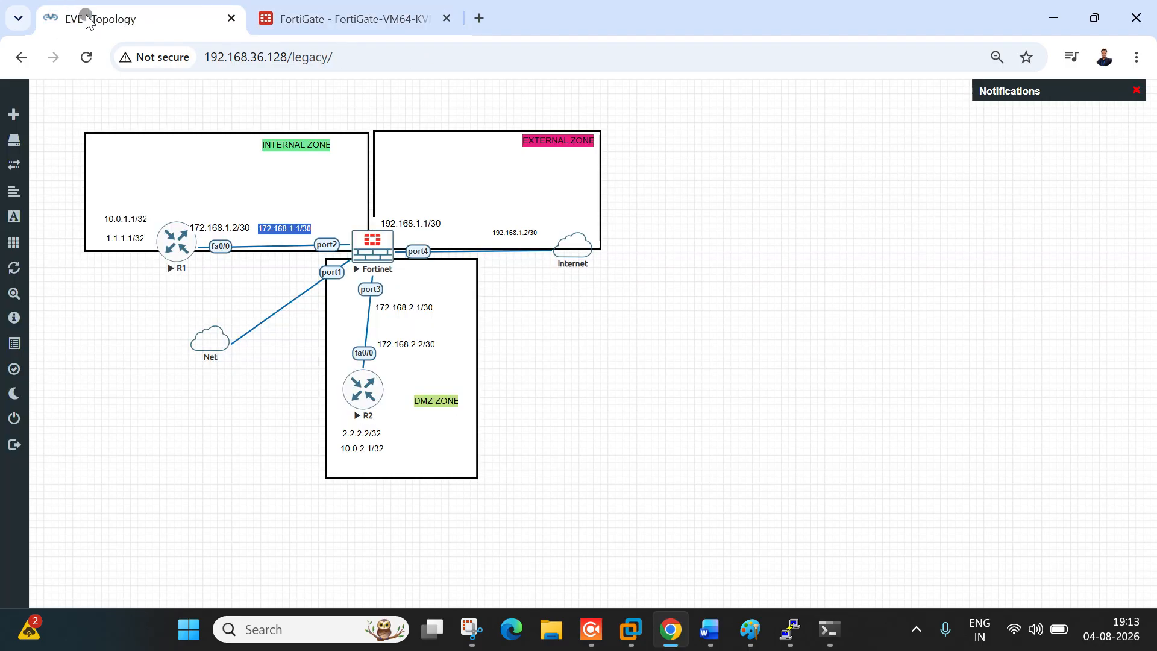
left_click(334, 9)
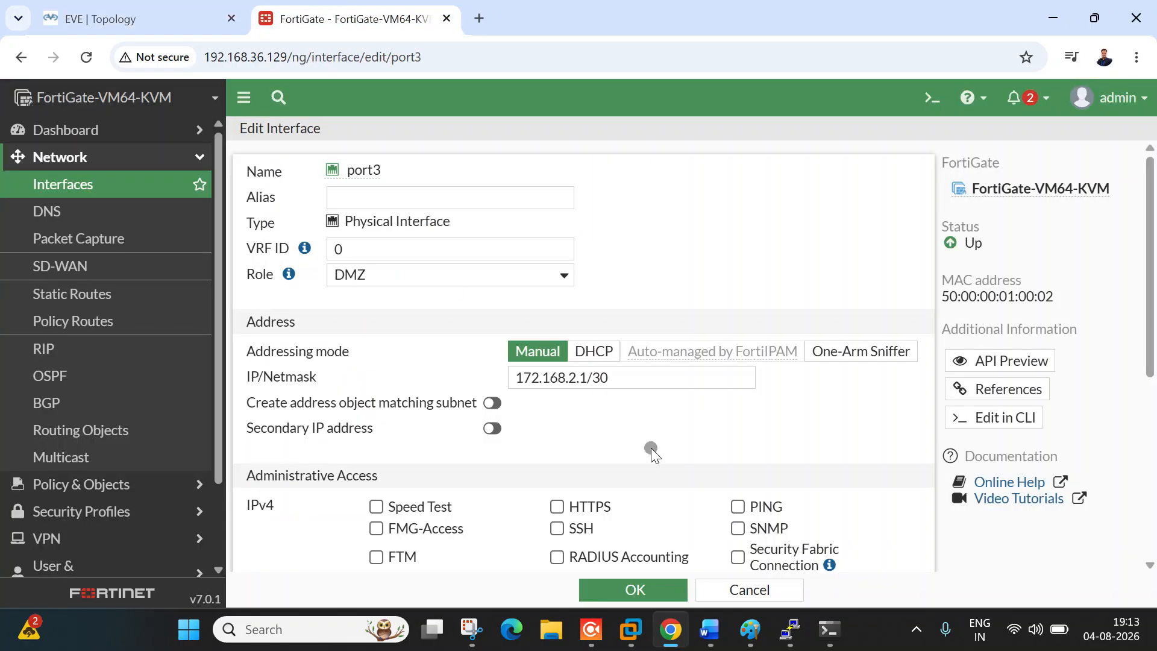
left_click(629, 389)
left_click(766, 443)
scroll(736, 432, "down", 5)
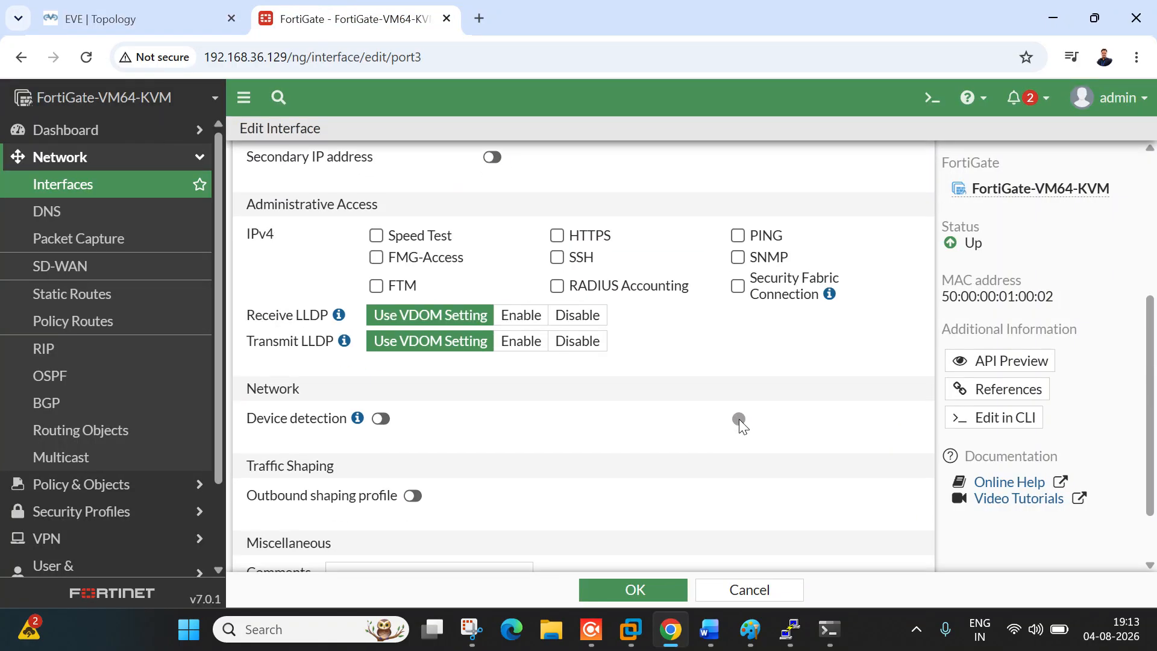
left_click(749, 244)
scroll(648, 464, "down", 2)
left_click(632, 589)
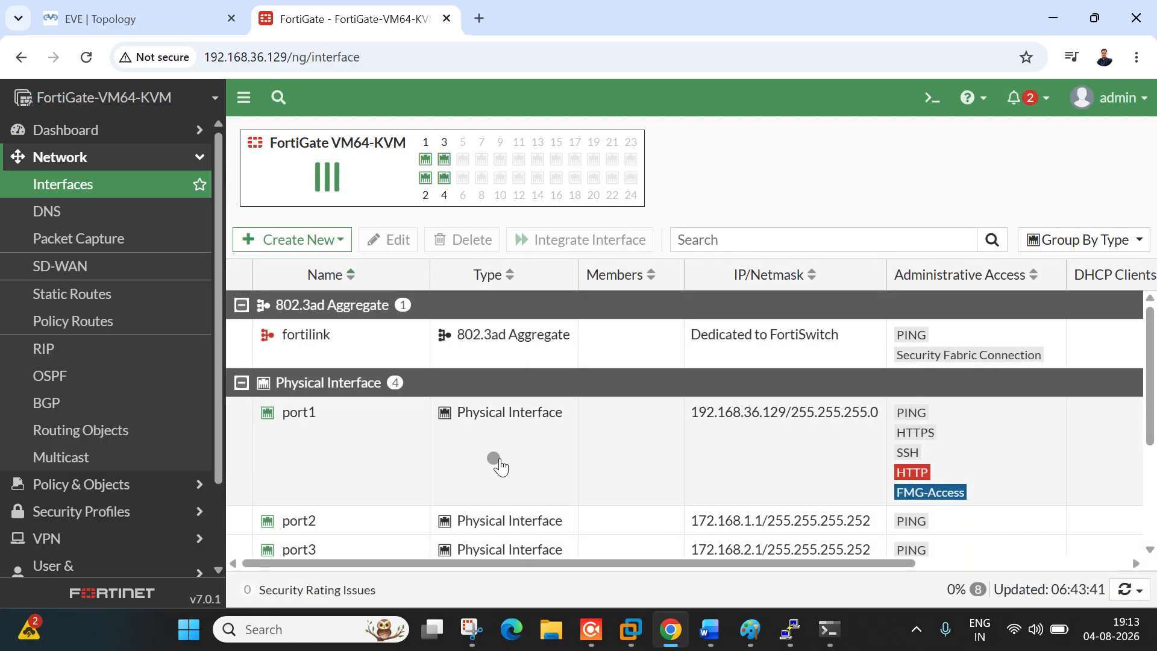
Step: Open port4 and set its role to WAN with DHCP addressing mode
scroll(497, 461, "down", 1)
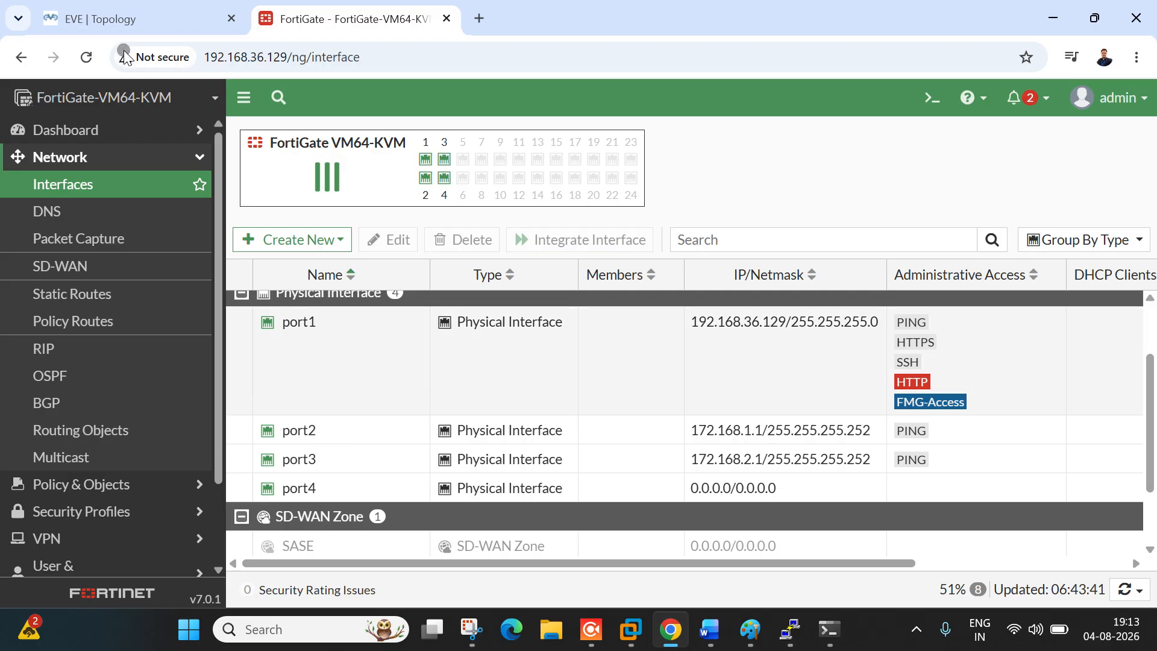
left_click(142, 18)
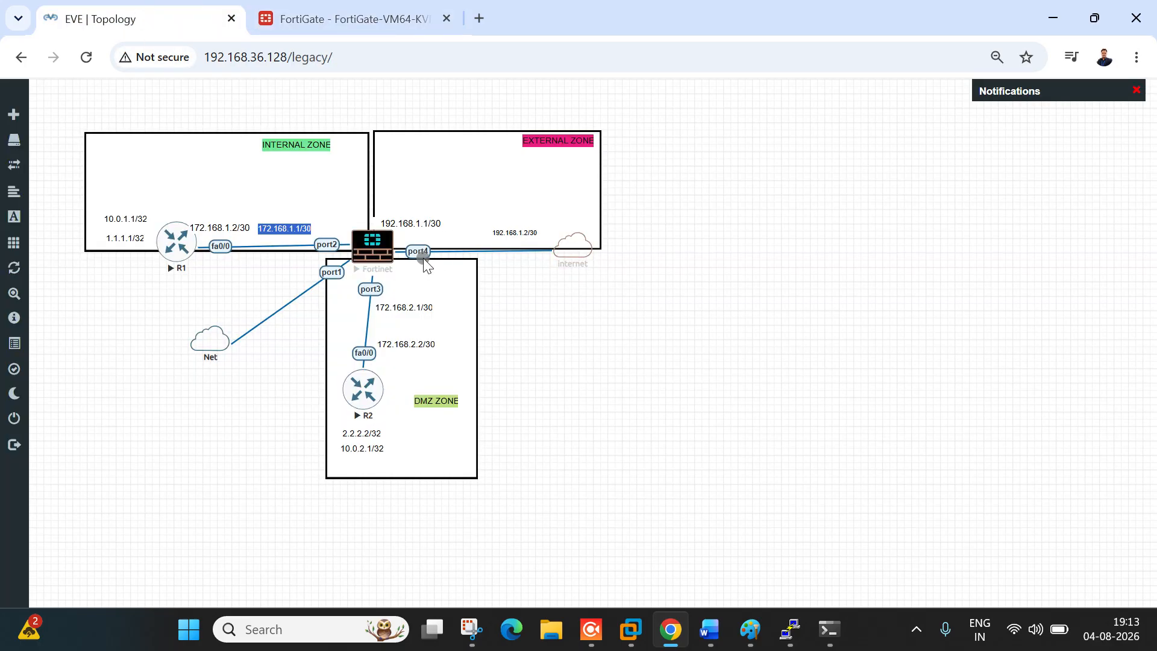
left_click(340, 6)
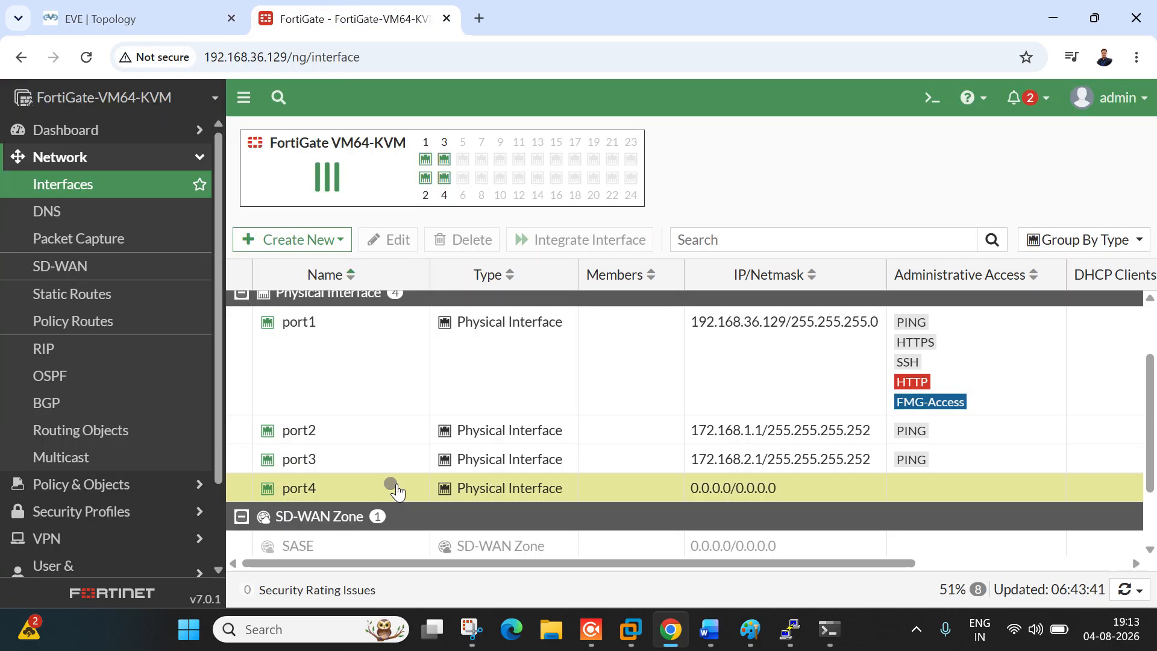
double_click(393, 484)
left_click(429, 275)
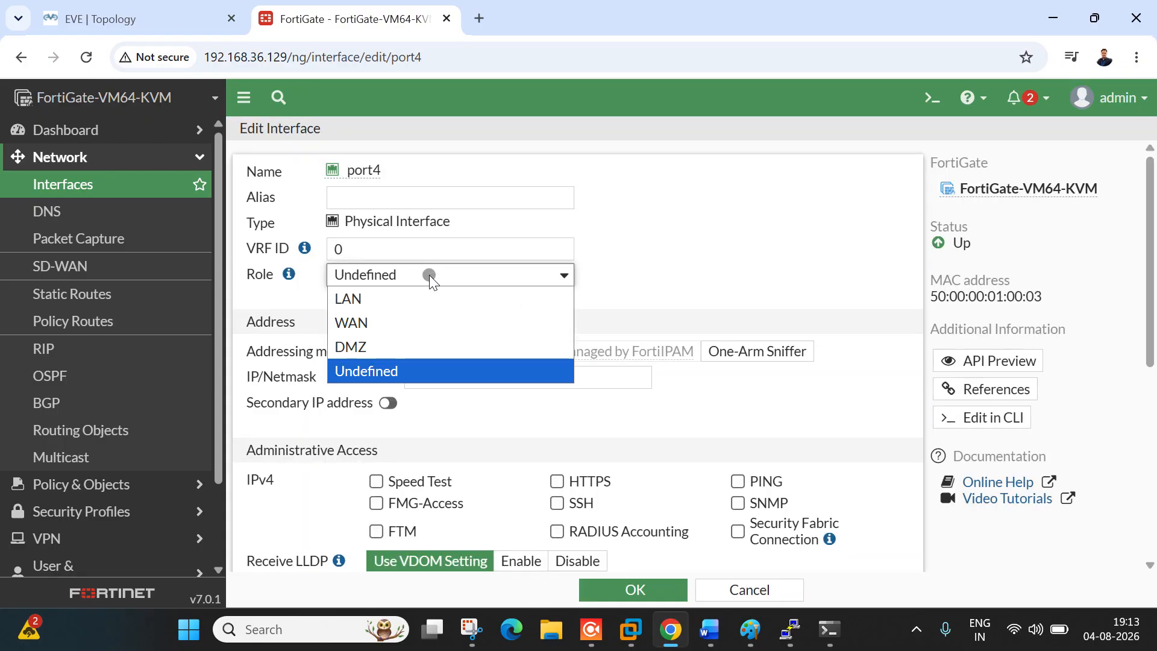
left_click(417, 320)
left_click(526, 440)
left_click(490, 402)
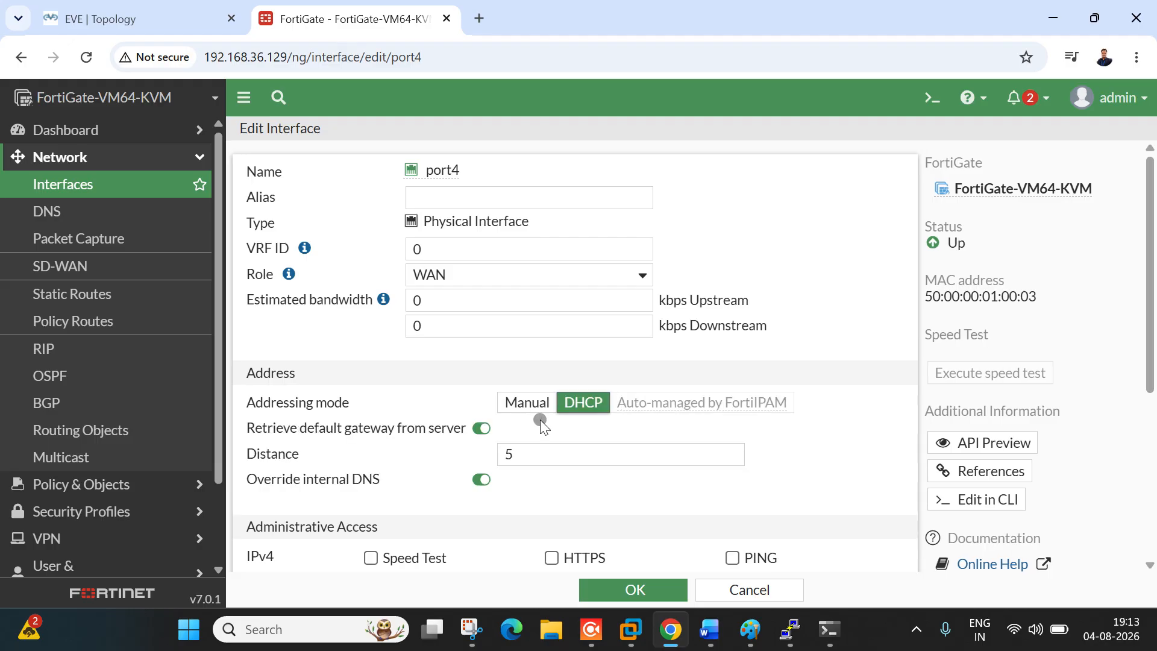
Step: Allow PING on port4, save it, and review the updated interfaces list
scroll(464, 424, "down", 5)
left_click(732, 268)
left_click(634, 589)
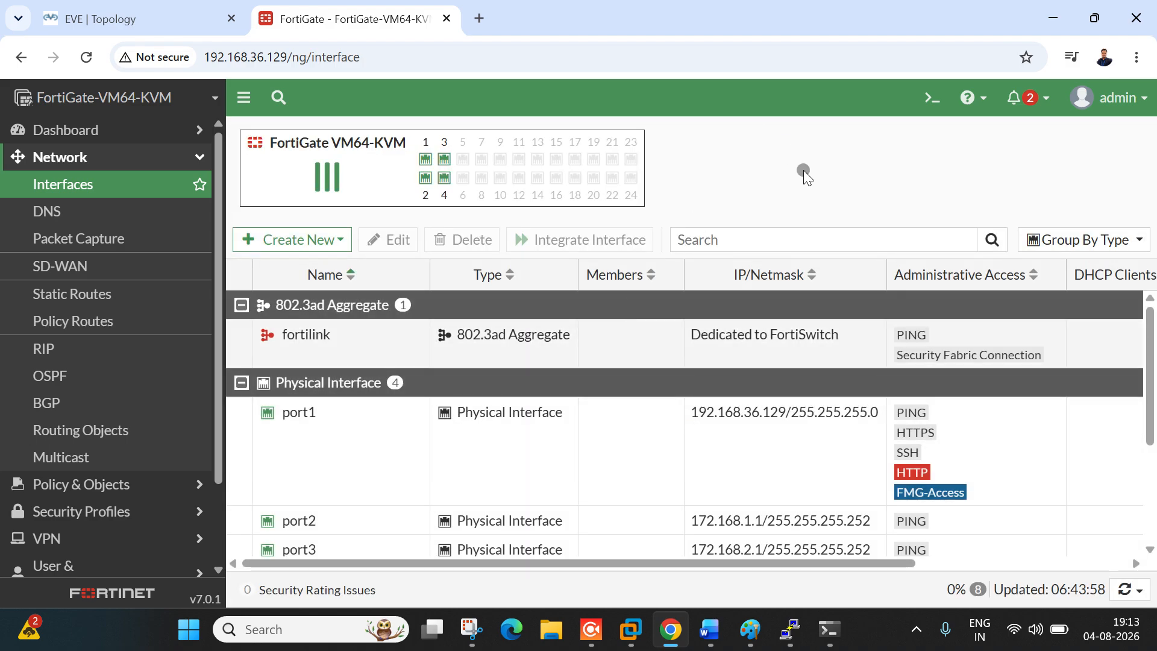
scroll(542, 344, "down", 3)
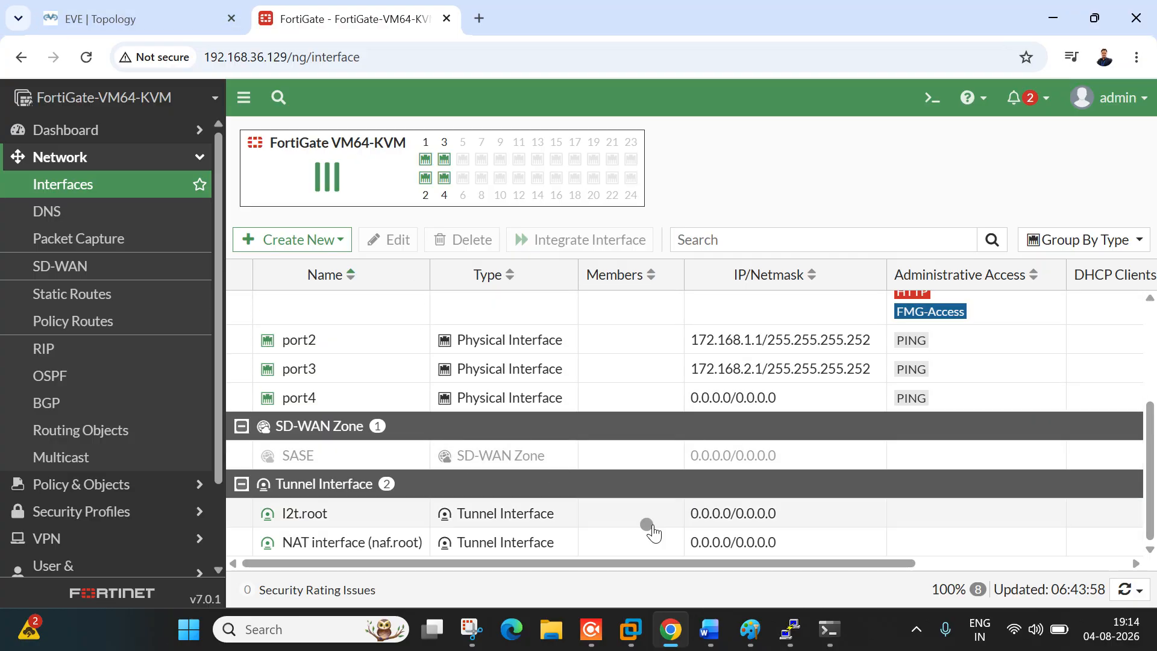
scroll(435, 374, "up", 2)
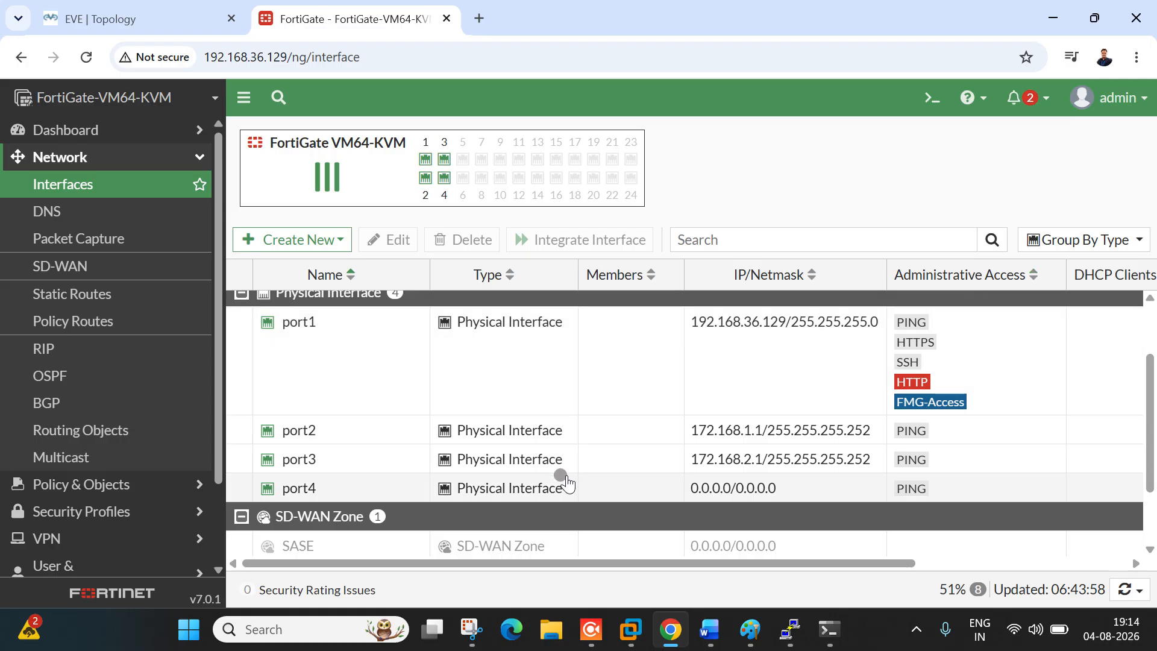
mouse_move(814, 634)
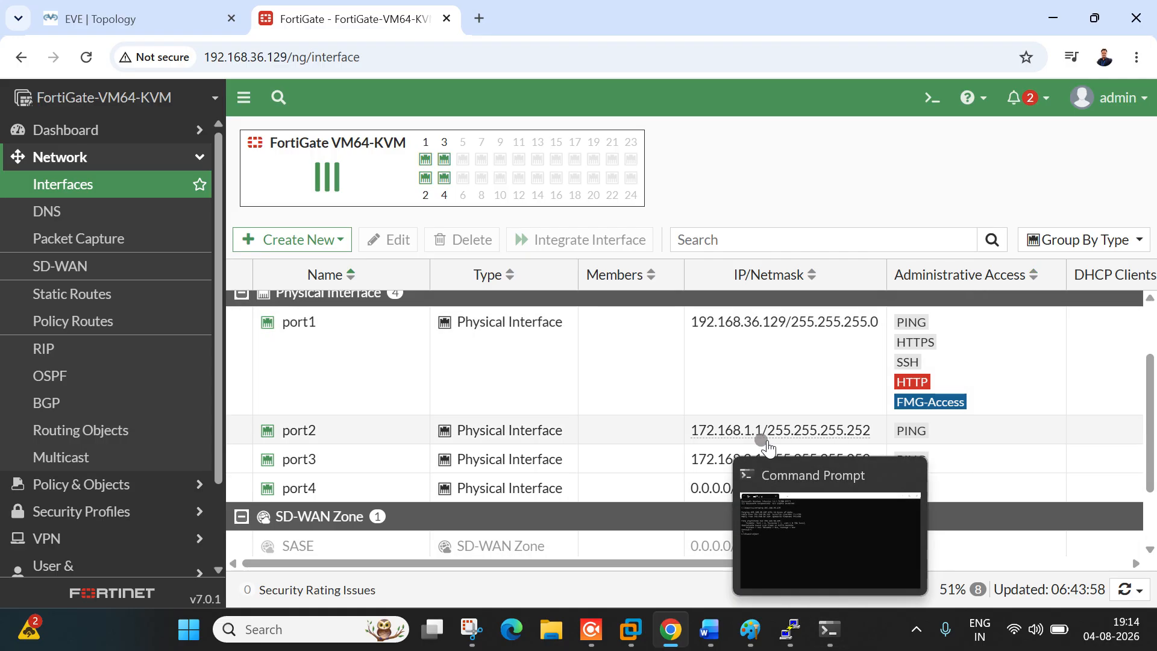
Step: Log in to the Fortinet console as admin and run 'get system interface physical'
left_click(631, 551)
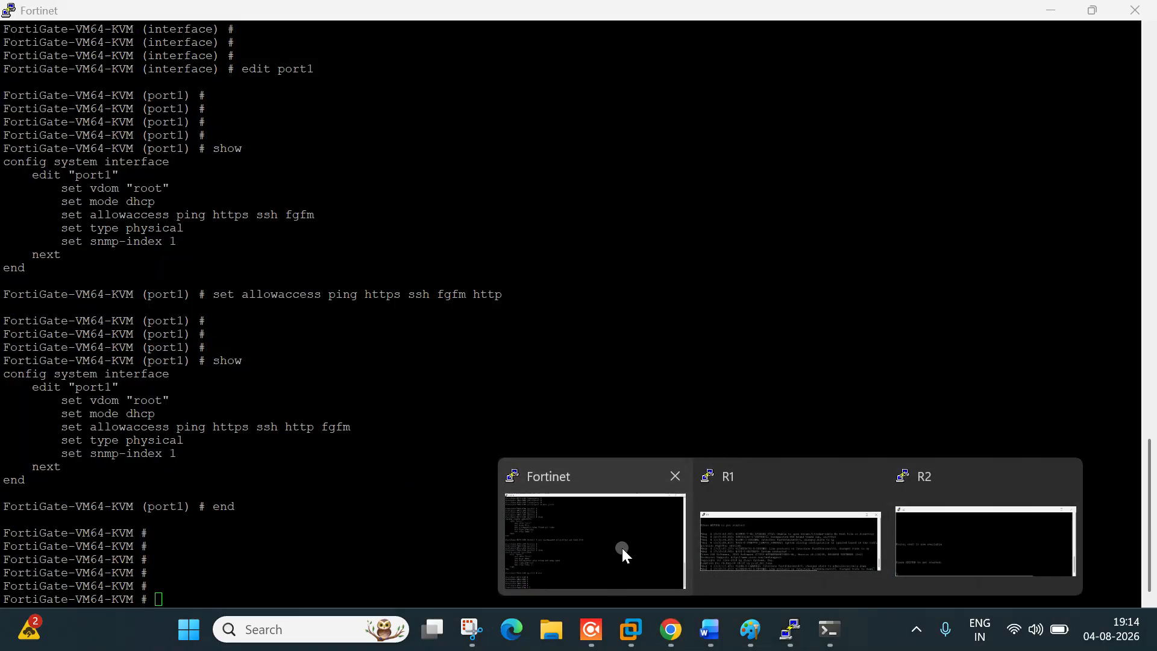
key("Return")
key("Return")
key("Return")
key("Return")
key("Return")
key("Return")
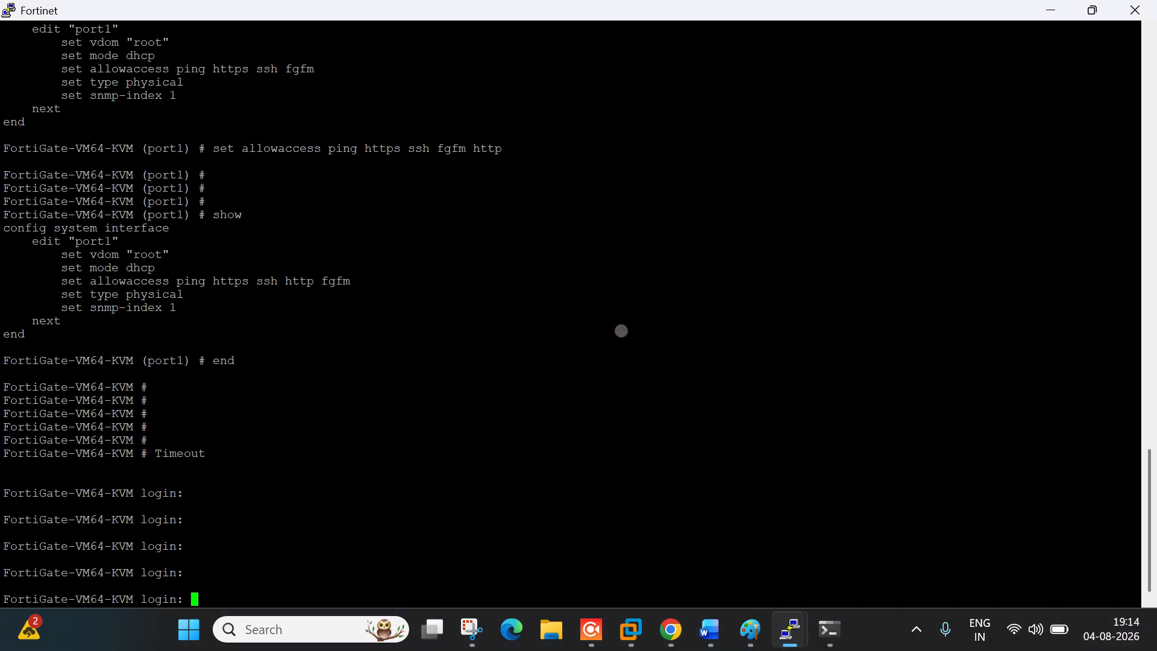
type("admin")
key("Return")
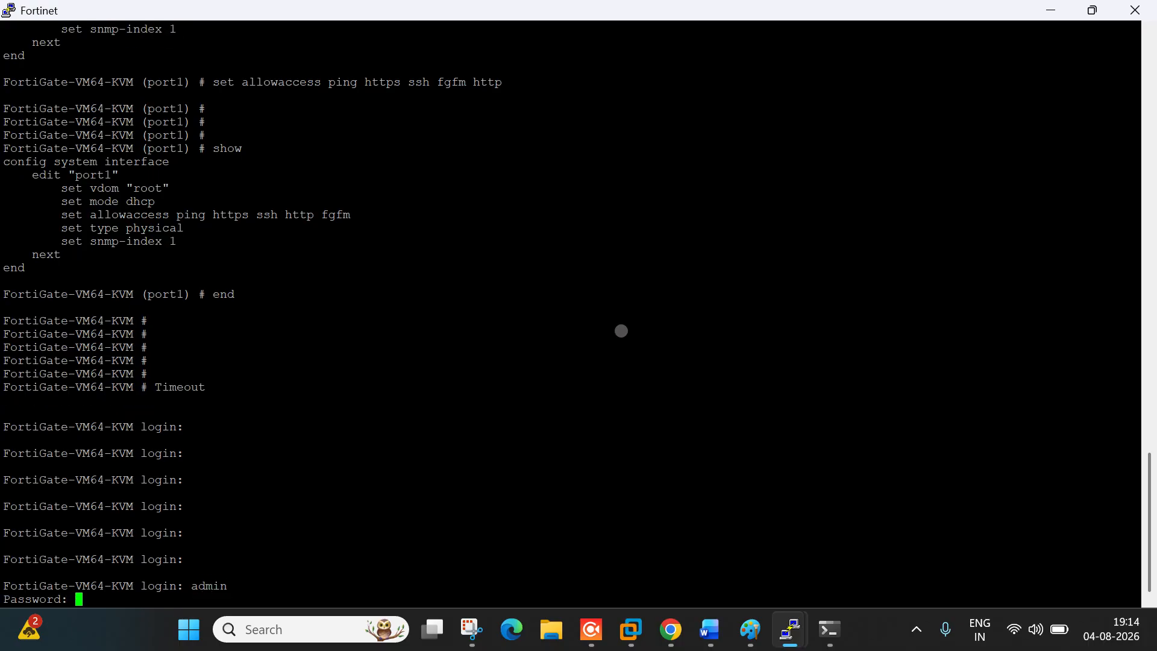
key("Return")
key("Return")
key("Return")
key("Return")
key("Return")
key("Return")
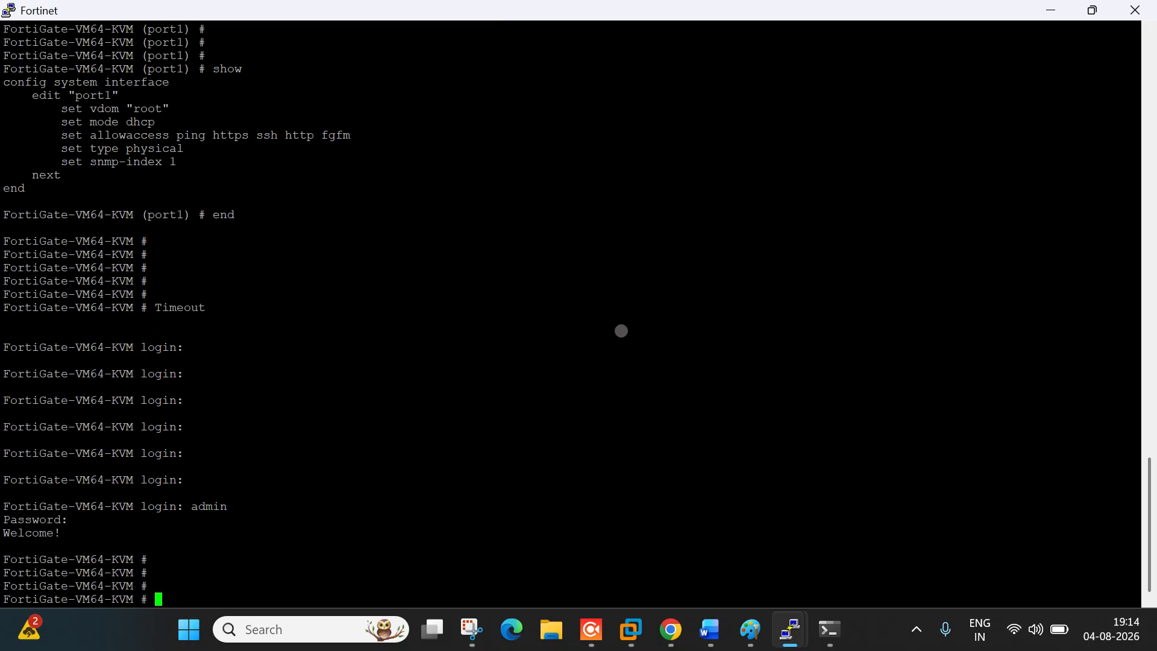
type("get ")
type("system in")
type("f")
key("BackSpace")
key("BackSpace")
key("BackSpace")
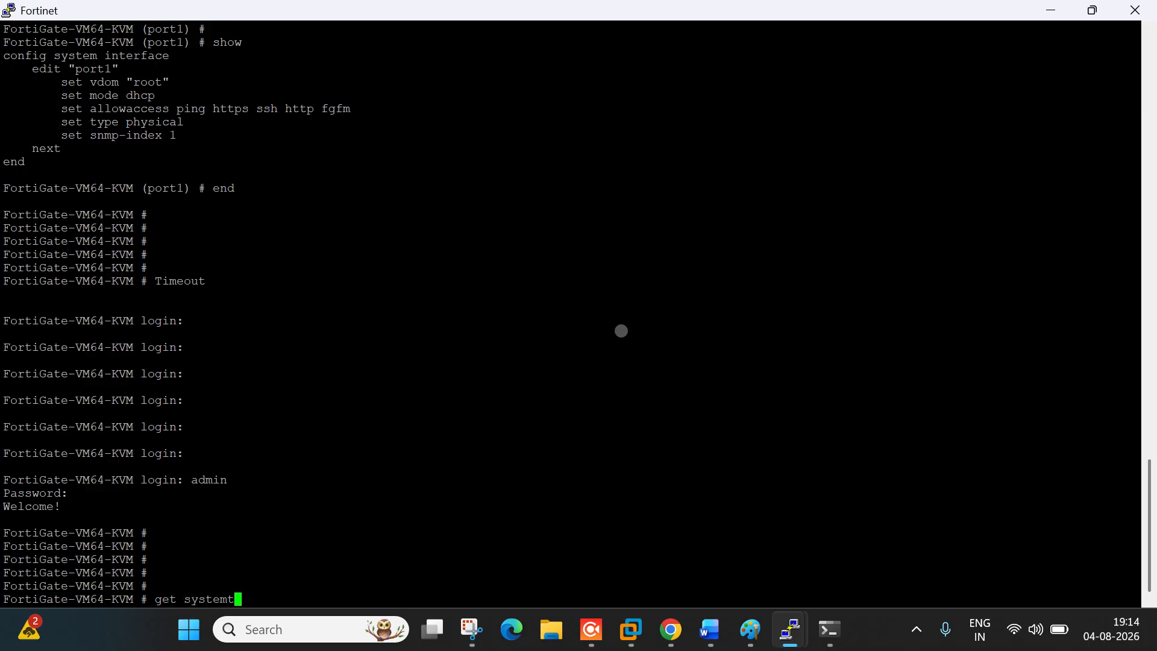
type("interface physical")
key("Return")
key("Return")
key("Return")
key("Return")
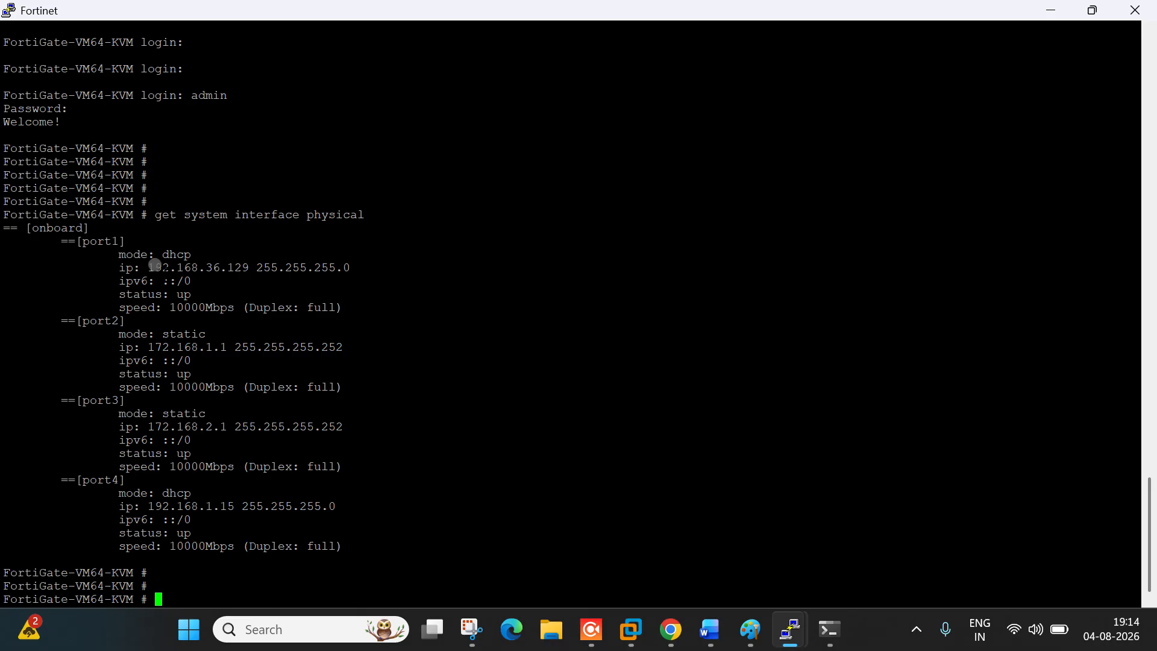
Step: Highlight each port's IP in the output, including port4's DHCP address 192.168.1.15
left_click_drag(159, 267, 252, 267)
left_click(251, 267)
left_click_drag(155, 347, 234, 347)
left_click_drag(159, 428, 235, 428)
left_click(83, 480)
left_click_drag(160, 505, 220, 506)
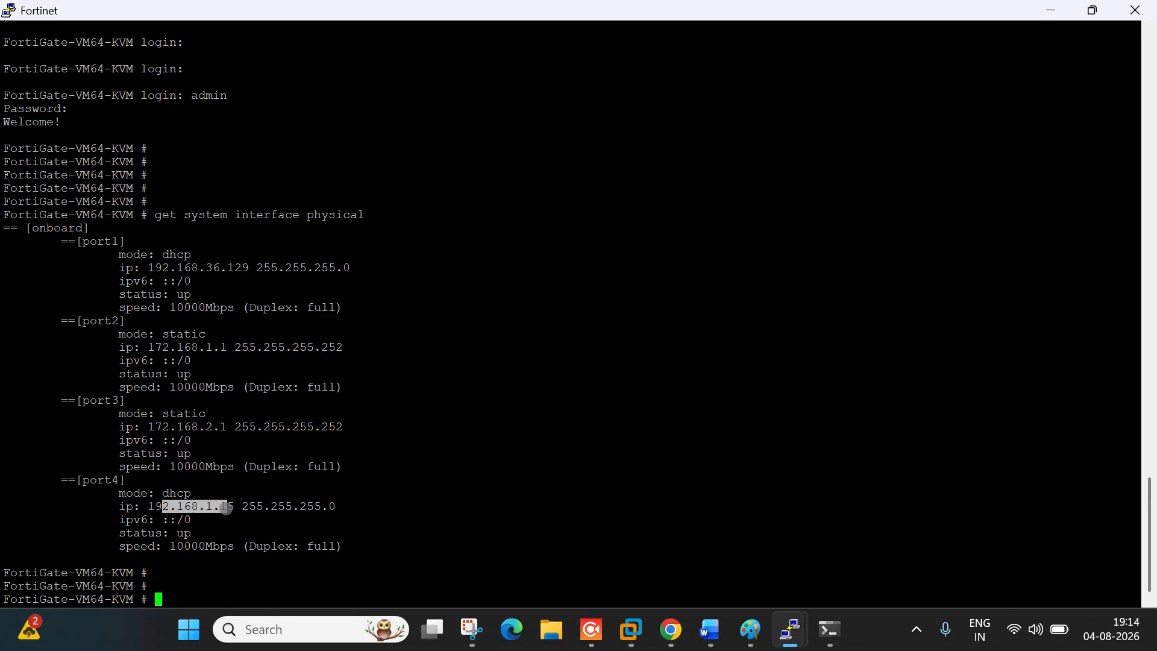
left_click(447, 443)
key("alt+Tab")
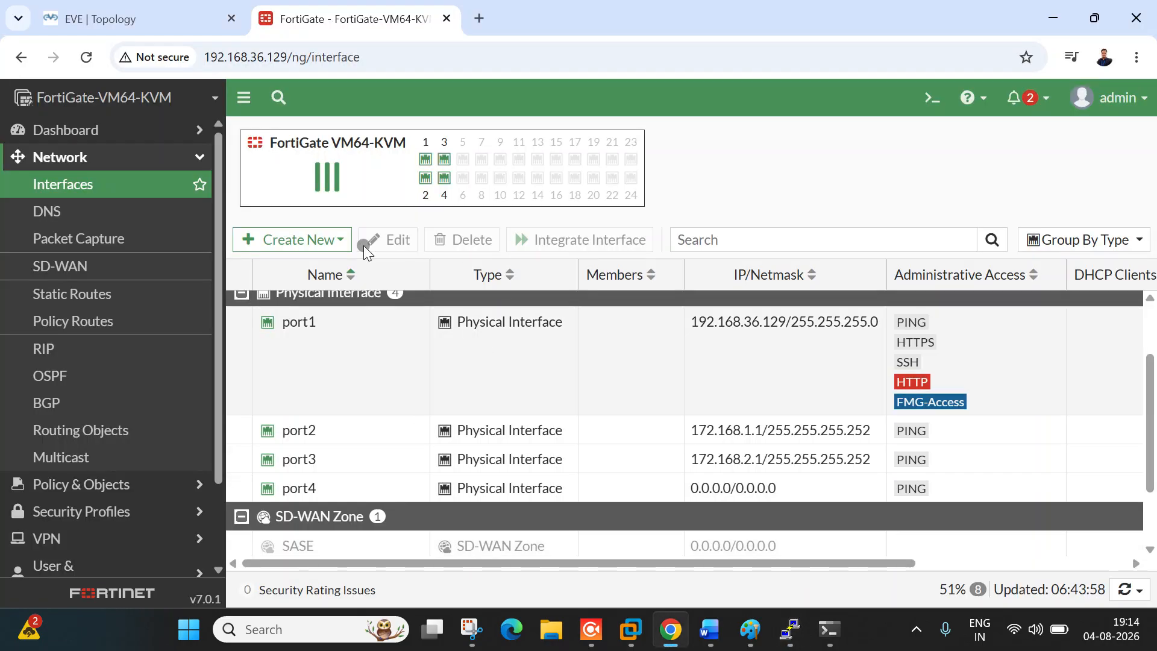
Step: Highlight Word agenda items 1 and 2 in yellow, select item 3, and minimize the notes
left_click(123, 15)
left_click(709, 629)
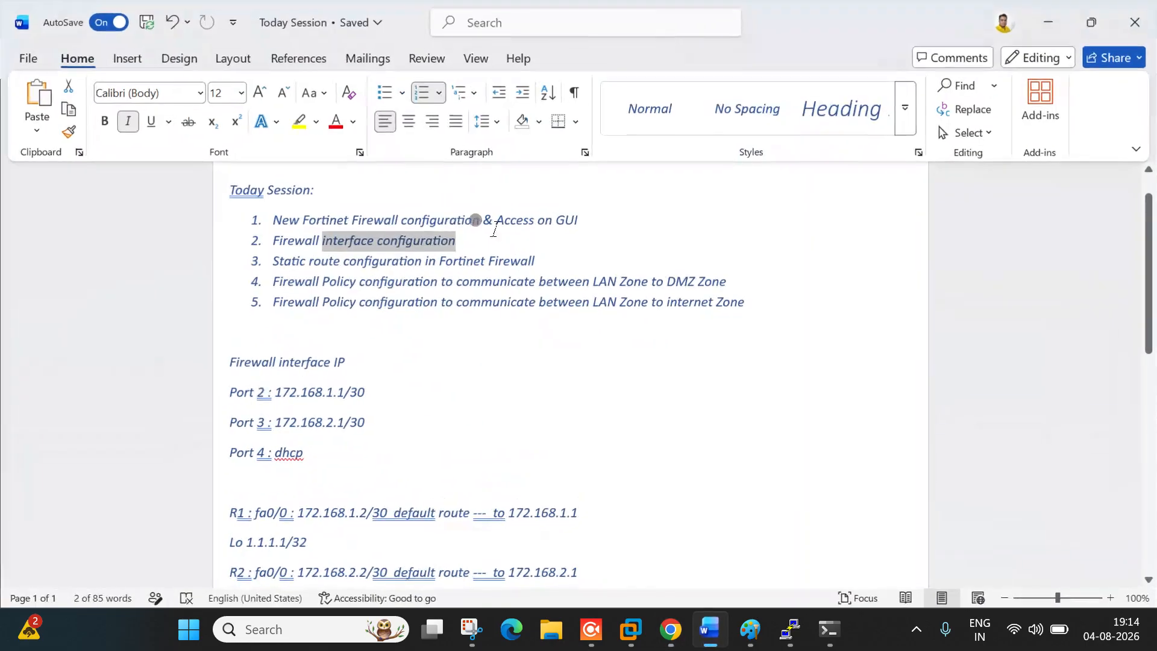
left_click_drag(590, 223, 275, 220)
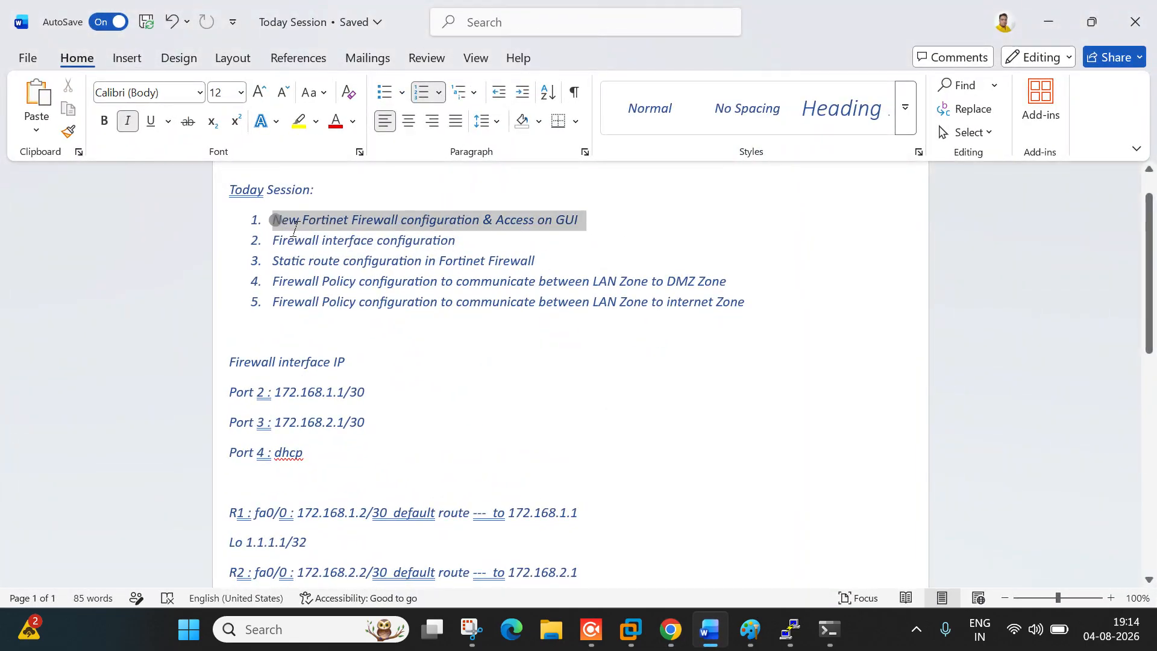
left_click(298, 121)
left_click(453, 244)
left_click_drag(453, 244, 283, 245)
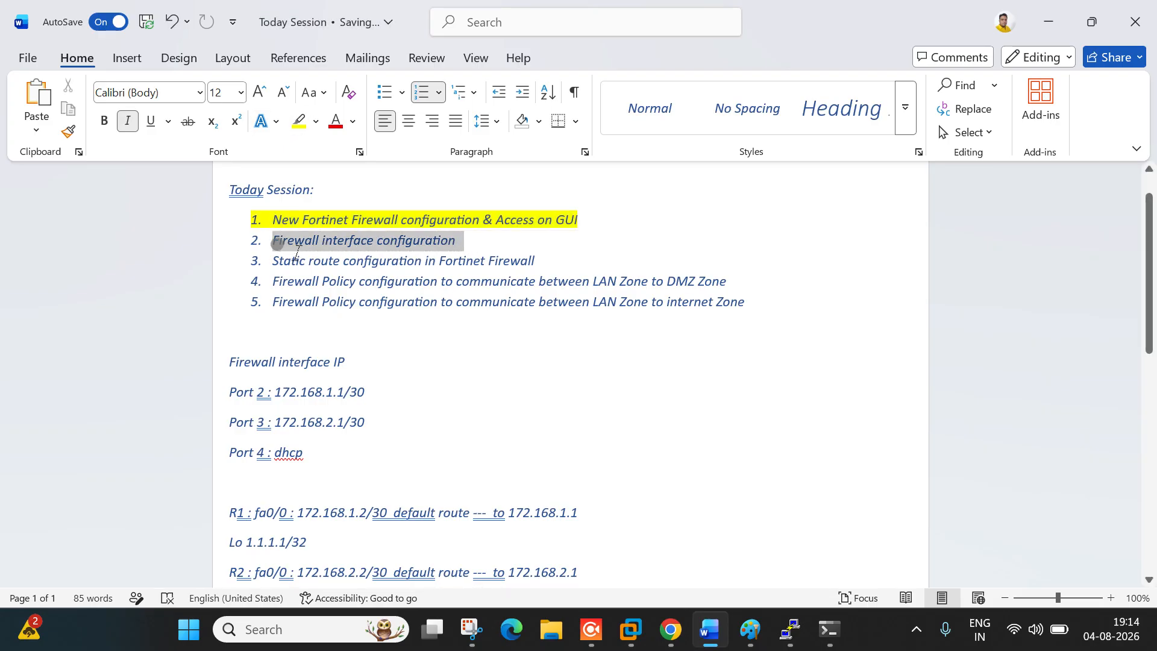
left_click(300, 120)
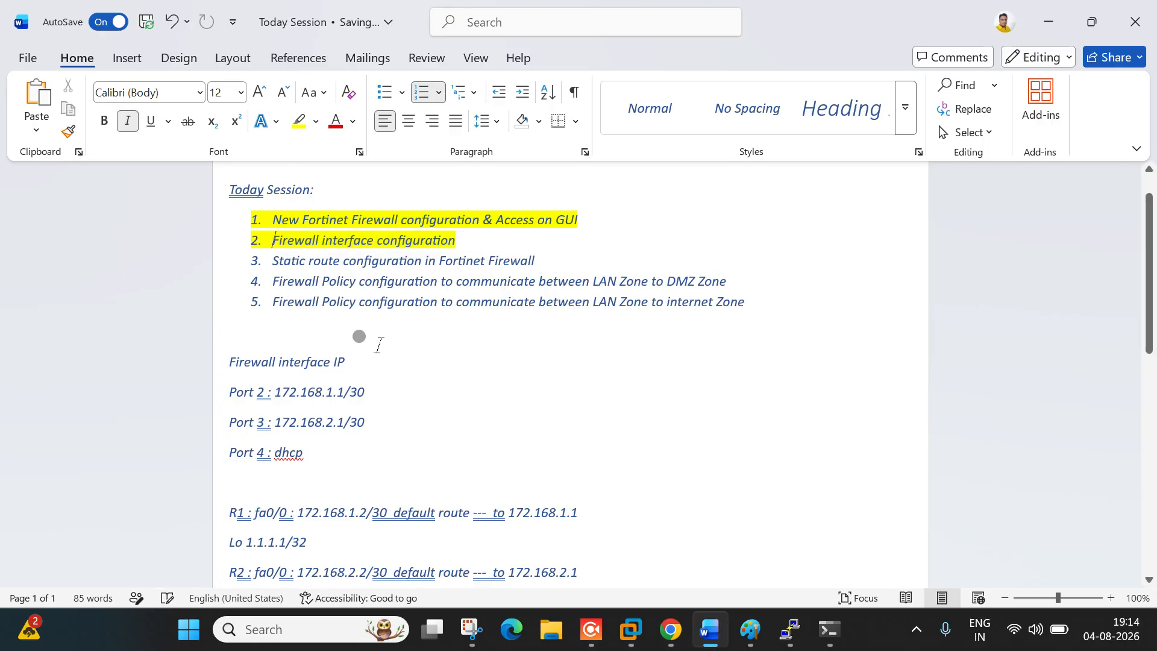
left_click_drag(272, 260, 544, 261)
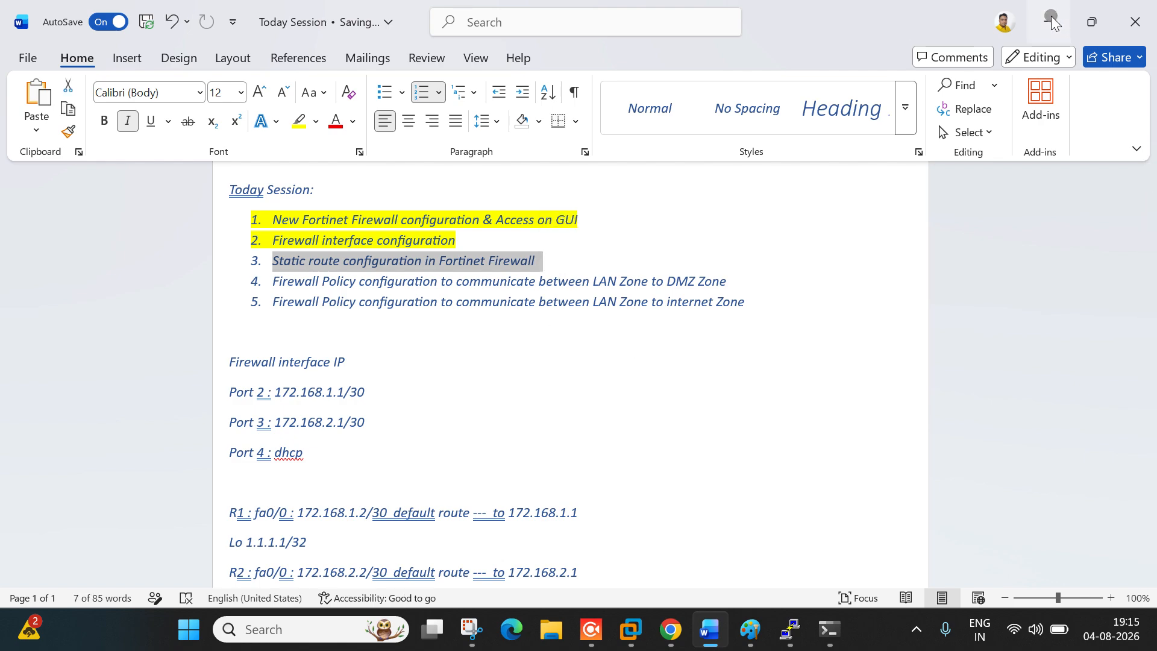
left_click(1053, 18)
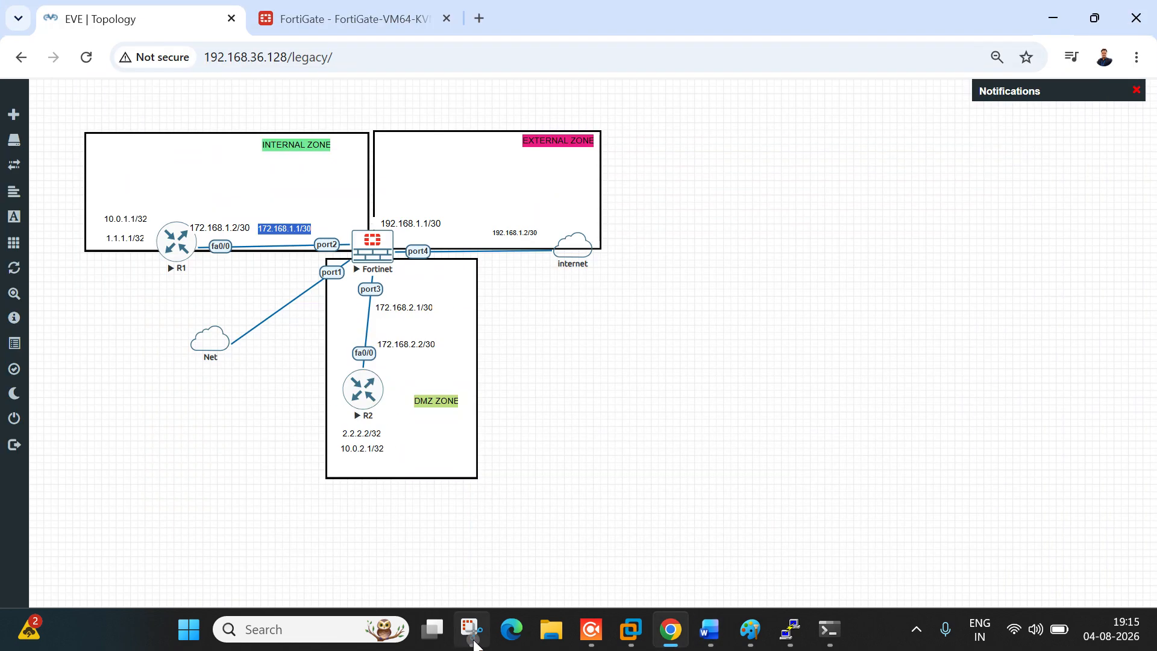
Step: Take a Snipping Tool capture of the EVE lab topology and maximize it
left_click(469, 634)
left_click(48, 41)
left_click_drag(42, 73, 826, 484)
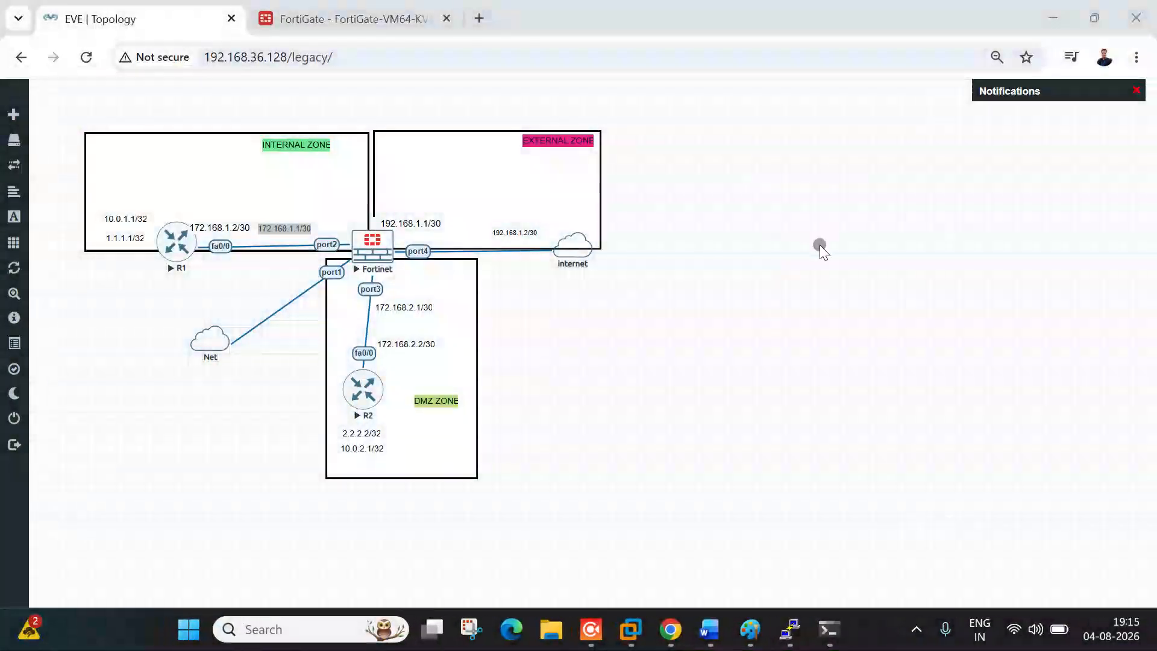
double_click(768, 226)
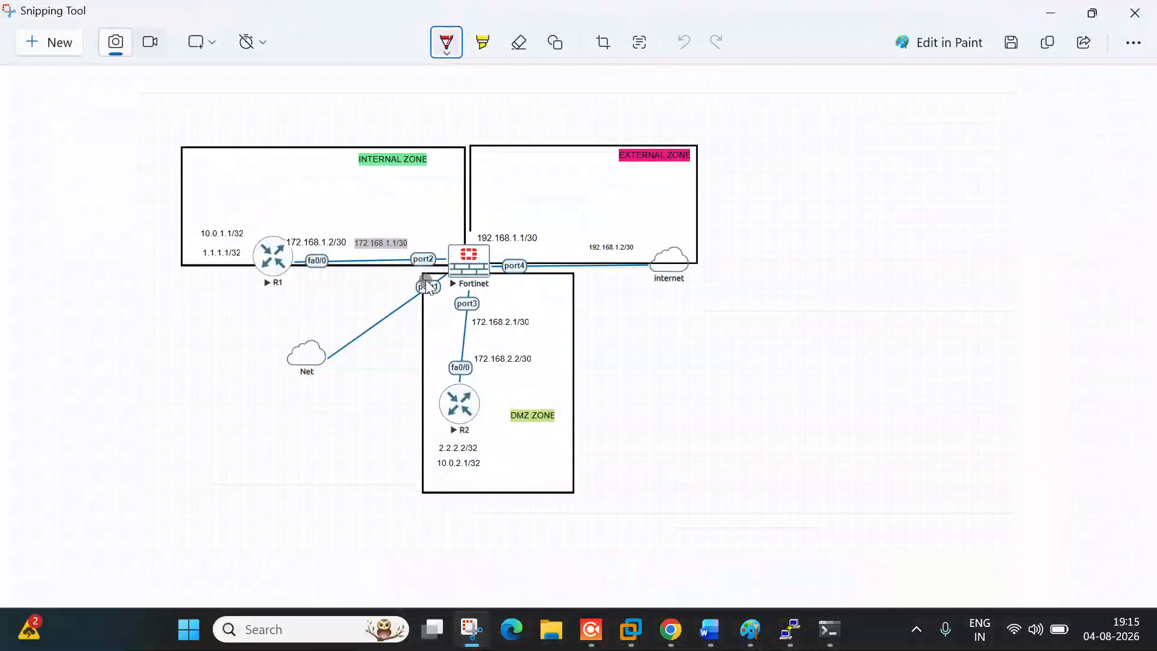
Step: Circle R1's 1.1.1.1/32 loopback in red on the snip, then return to FortiGate
mouse_move(443, 223)
left_mouse_down()
mouse_move(272, 224)
mouse_move(189, 252)
mouse_move(248, 265)
mouse_move(207, 241)
left_mouse_up()
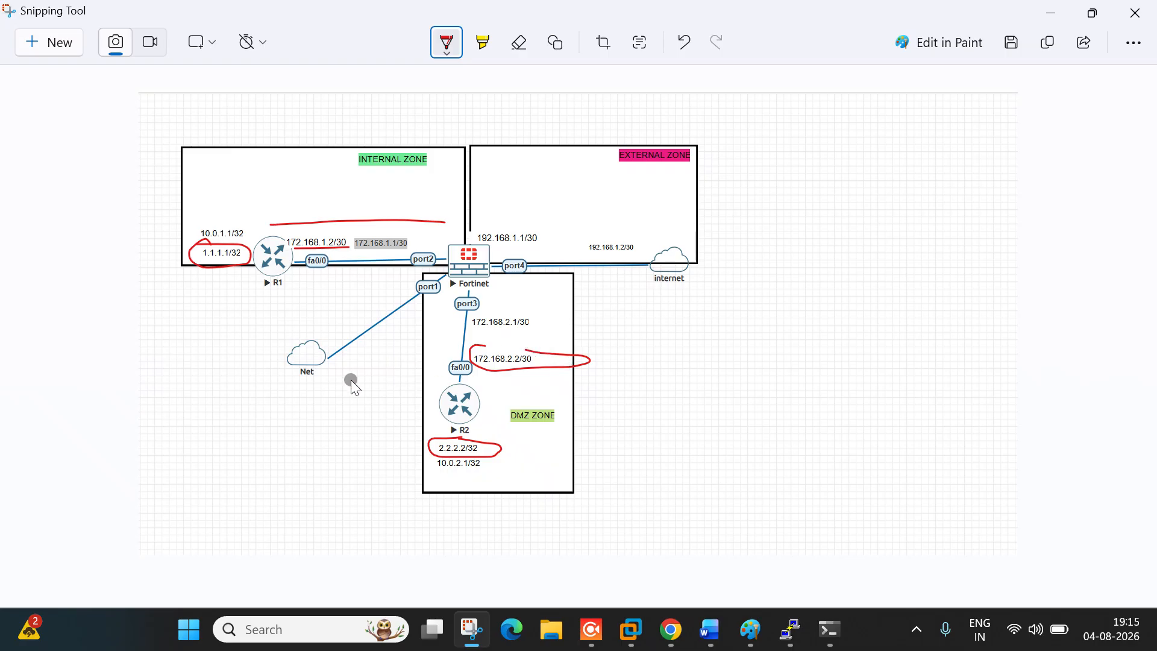
left_click(1051, 13)
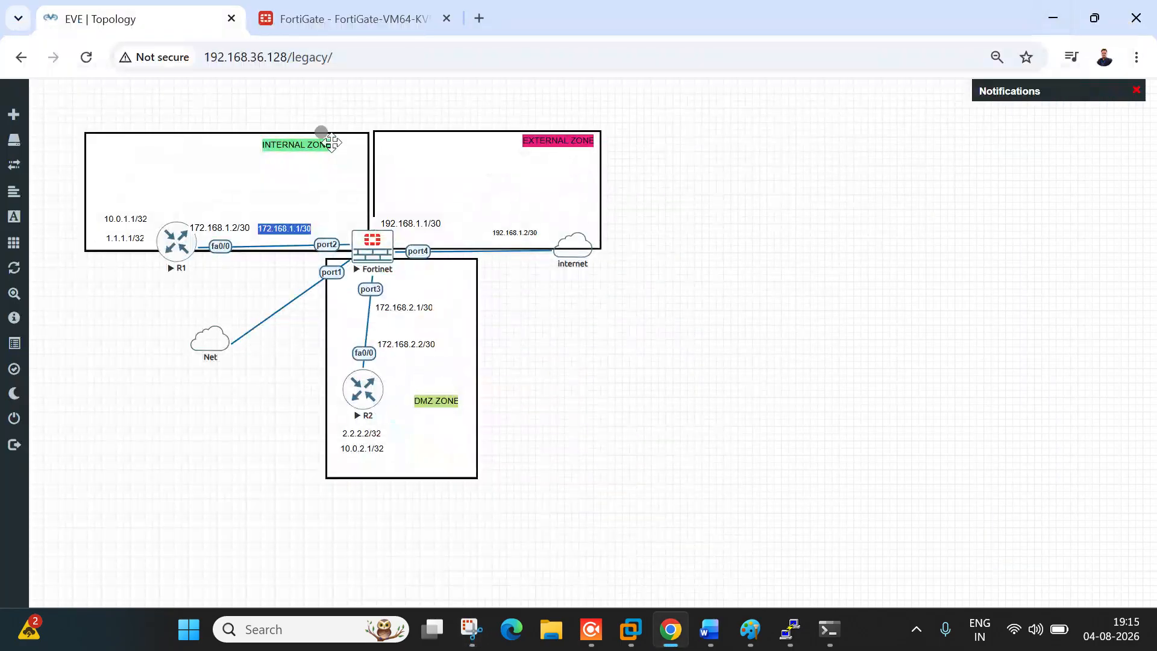
key("ctrl+Tab")
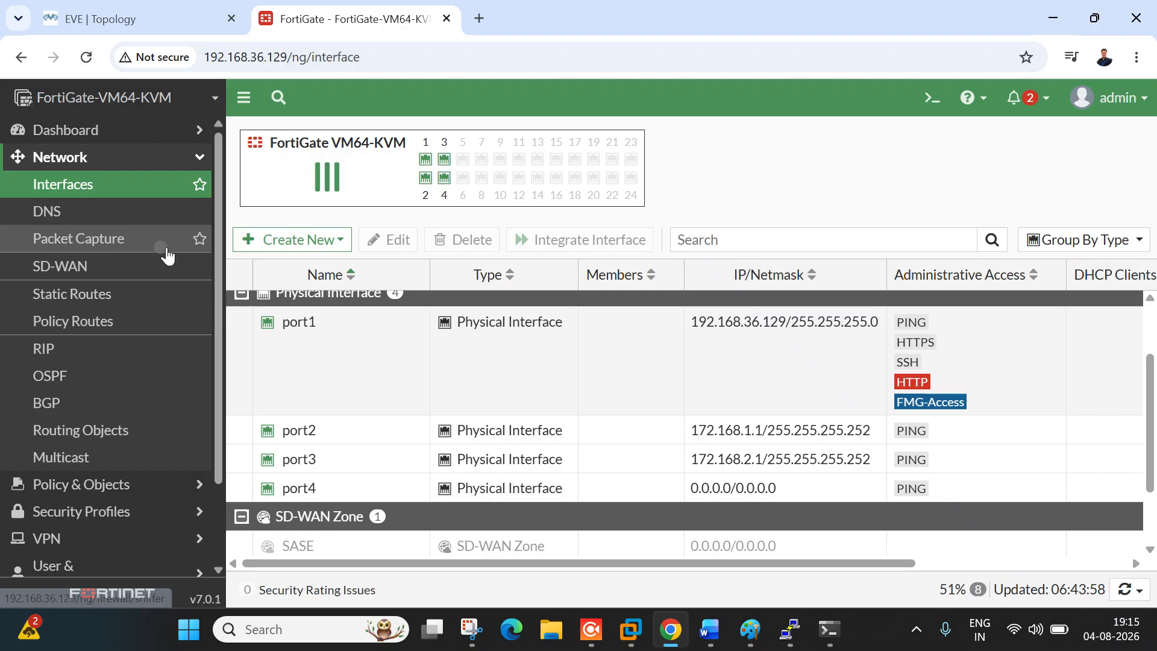
Step: Create a new static route with destination 1.1.1.1/32
left_click(133, 158)
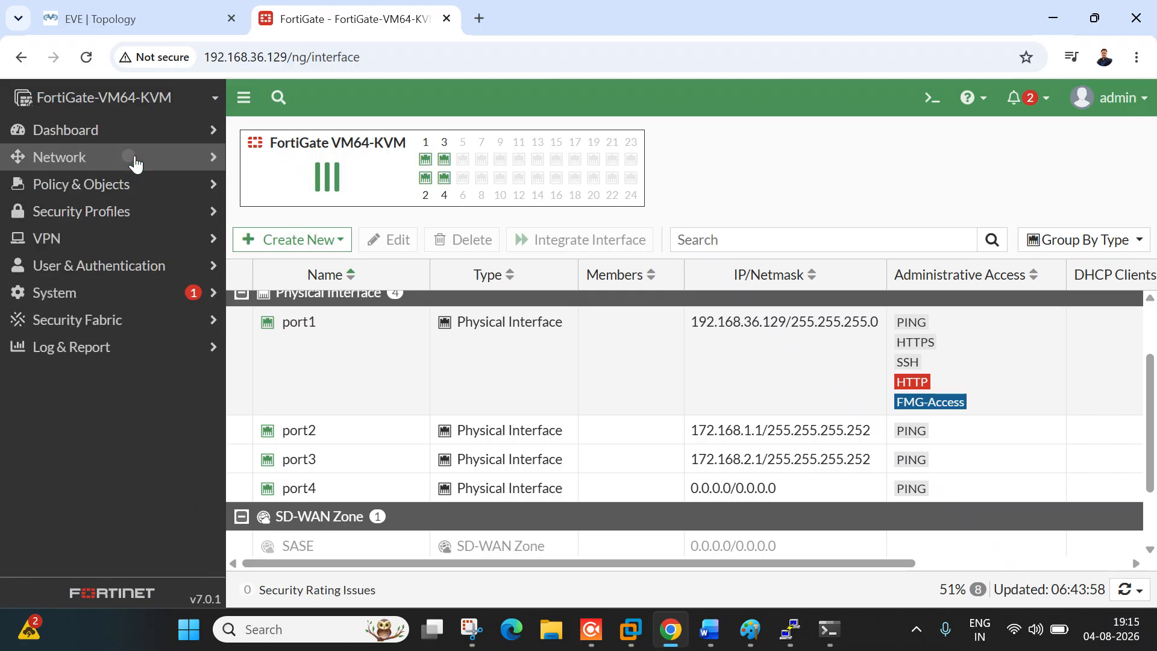
left_click(135, 162)
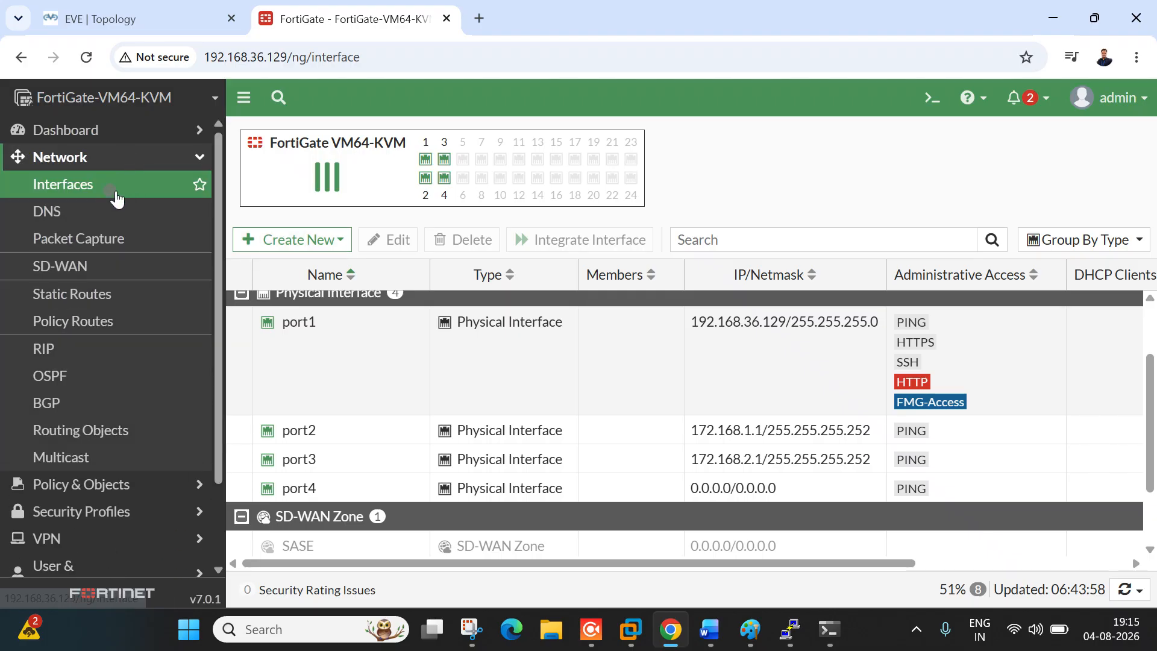
left_click(92, 306)
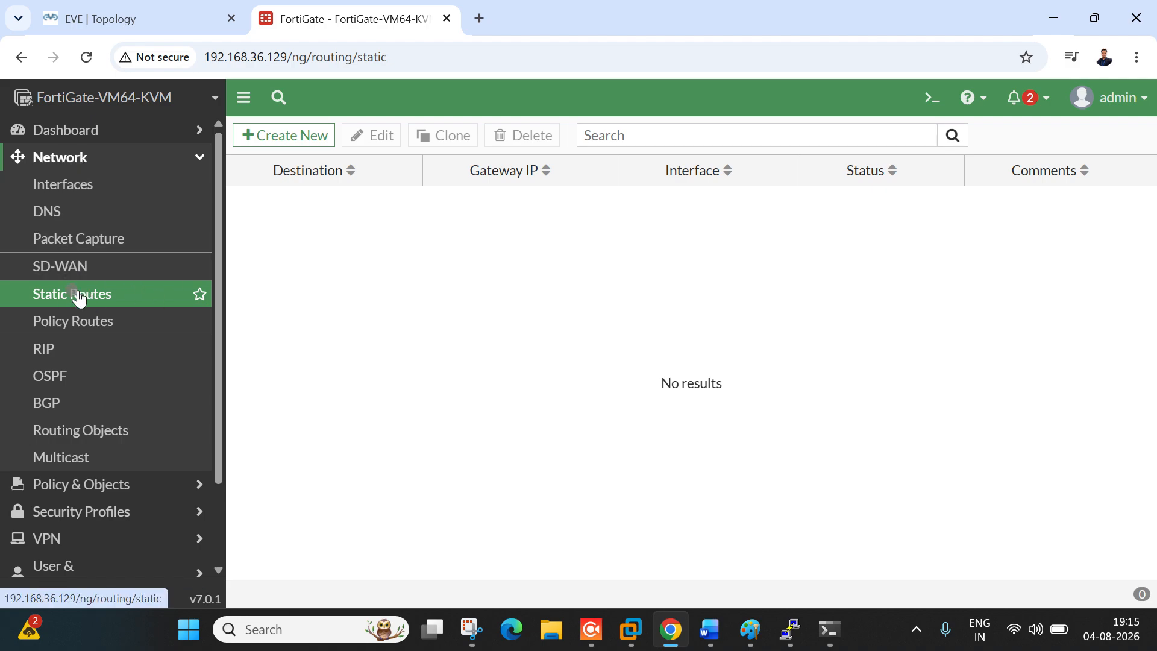
left_click(303, 136)
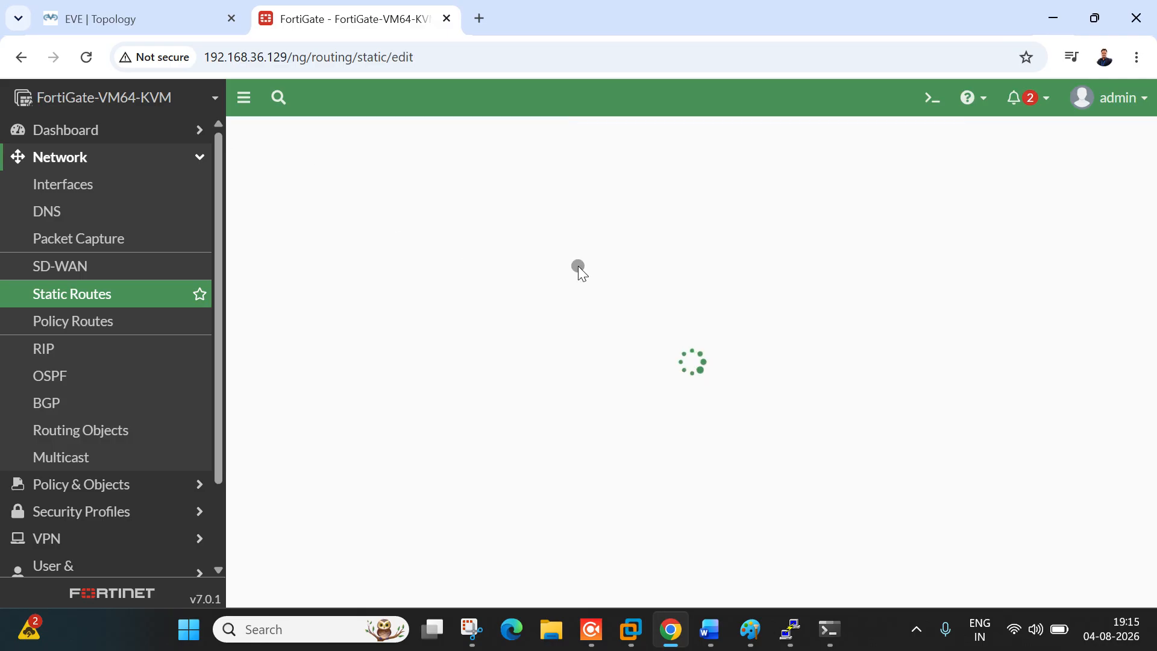
left_click_drag(544, 235, 439, 226)
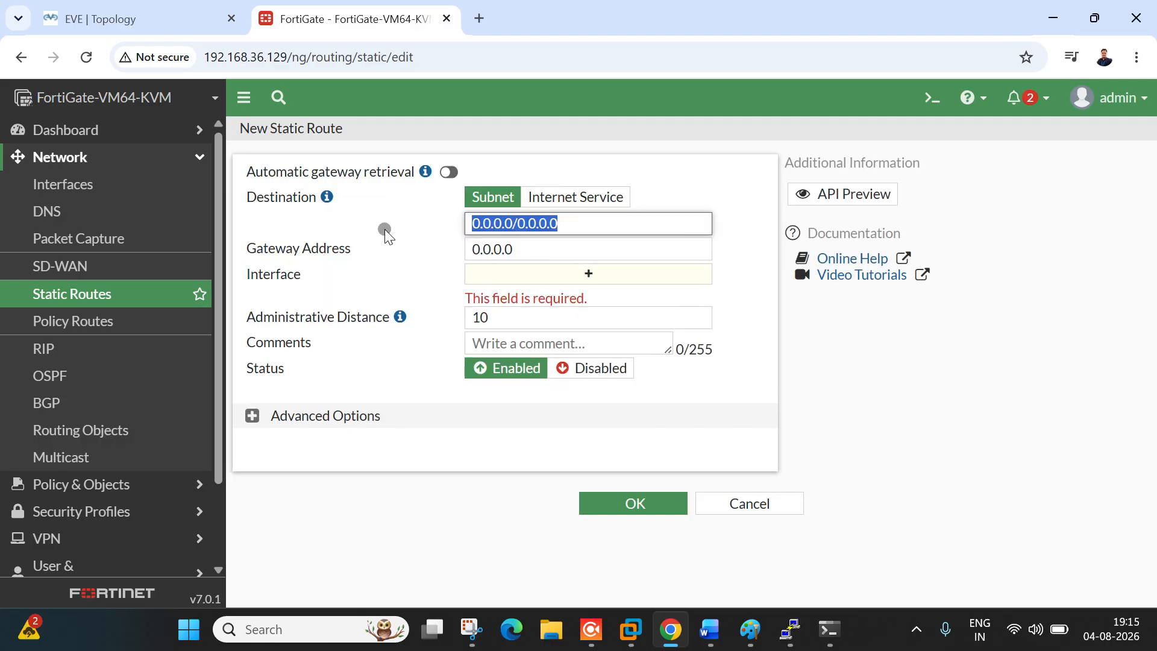
type("1.1.1.1")
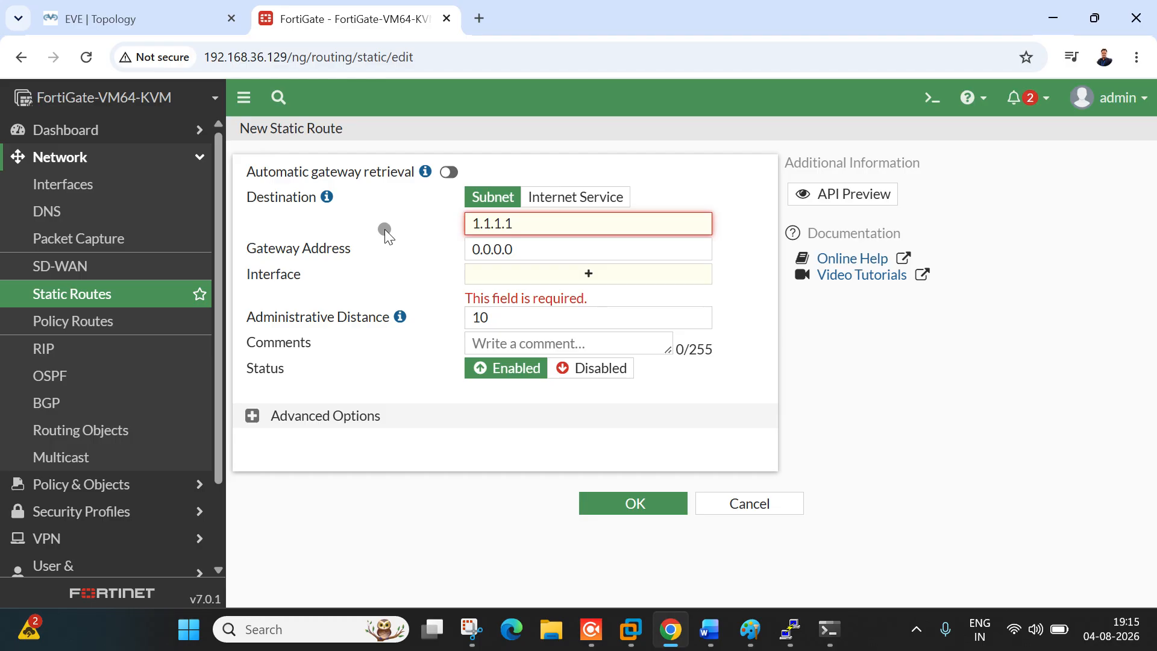
type("/32")
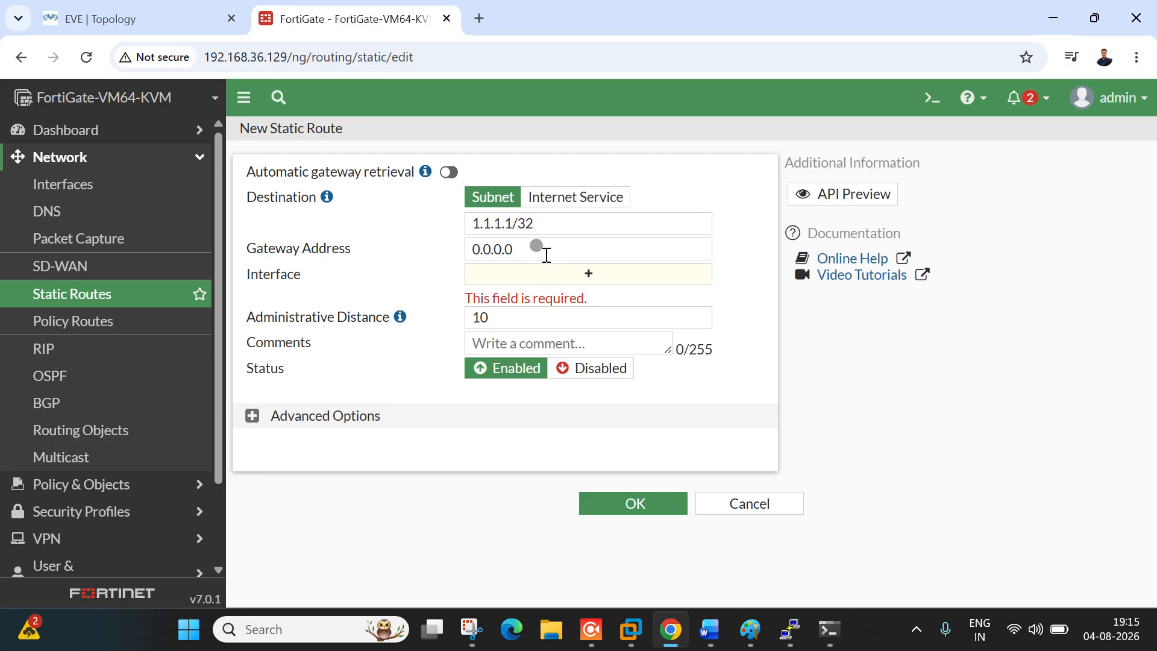
Step: Set the route's gateway to 172.168.1.2 and its interface to port2
left_click_drag(534, 250, 373, 253)
left_click(108, 18)
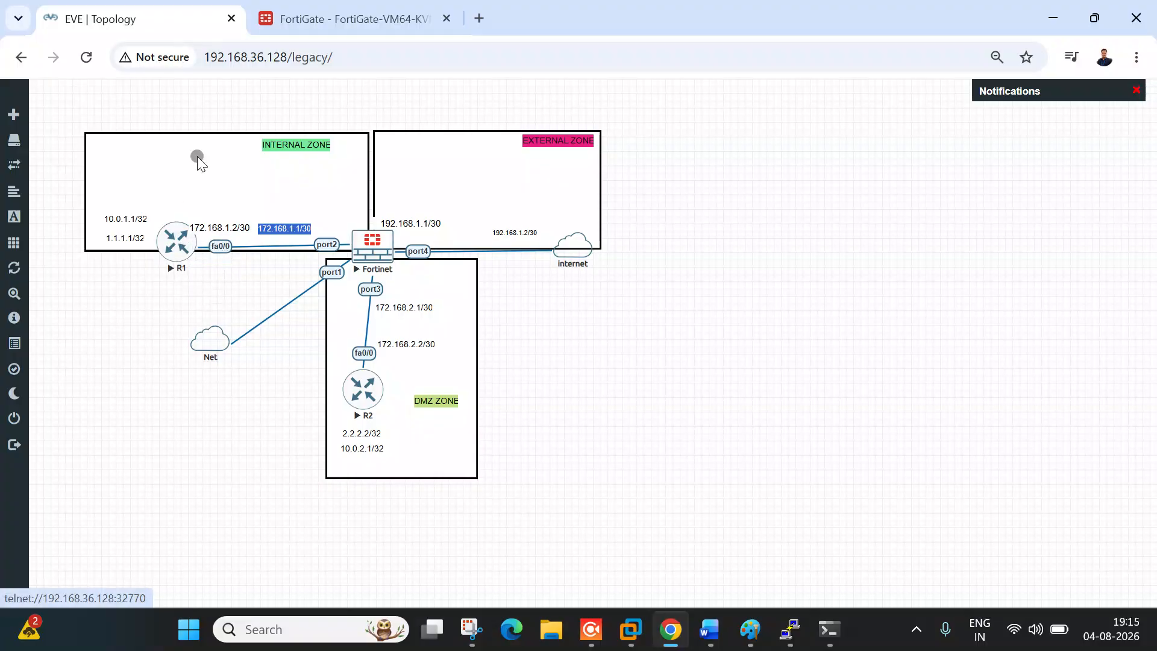
left_click(338, 7)
type("172.168.1.2")
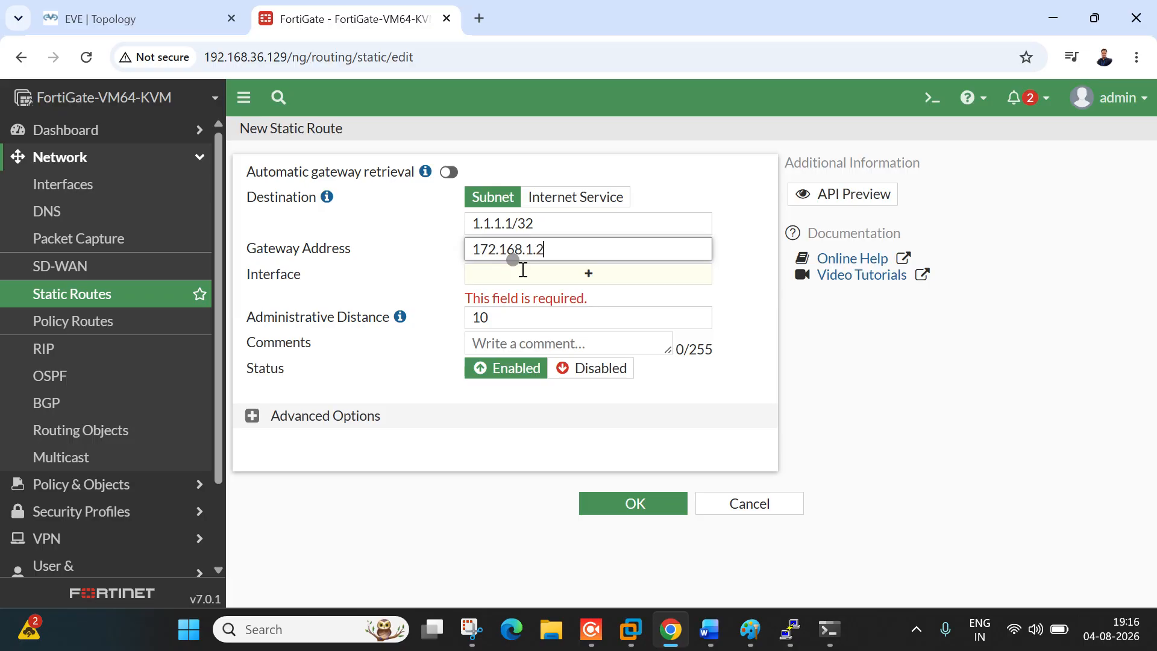
left_click(401, 256)
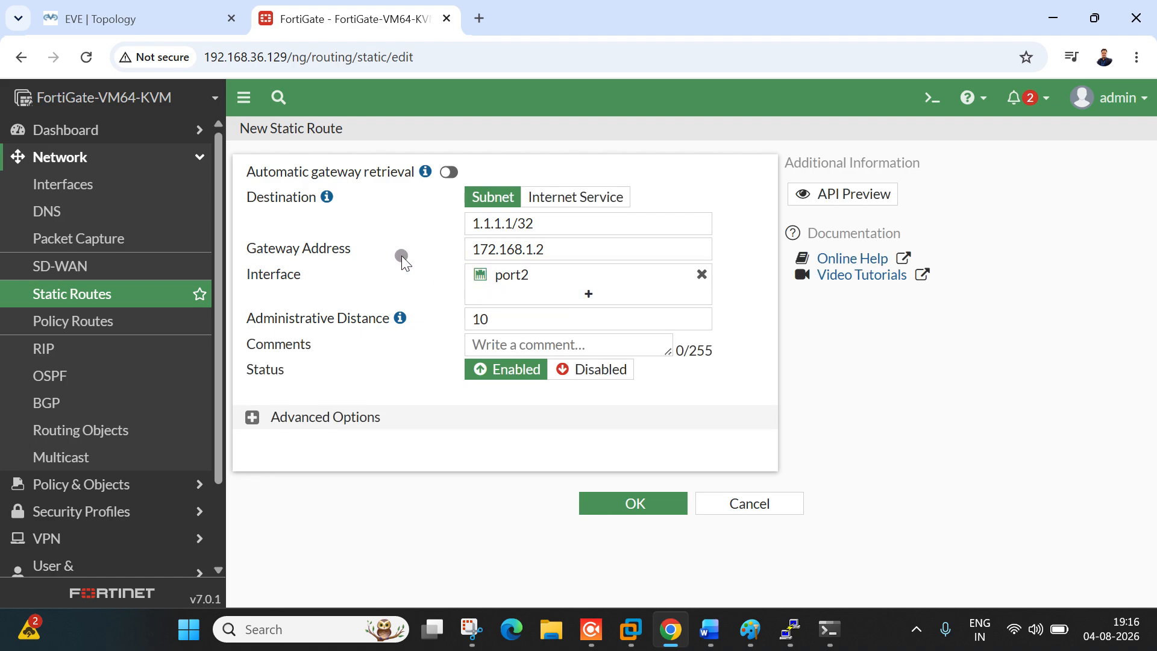
left_click(572, 255)
left_click_drag(574, 258, 437, 253)
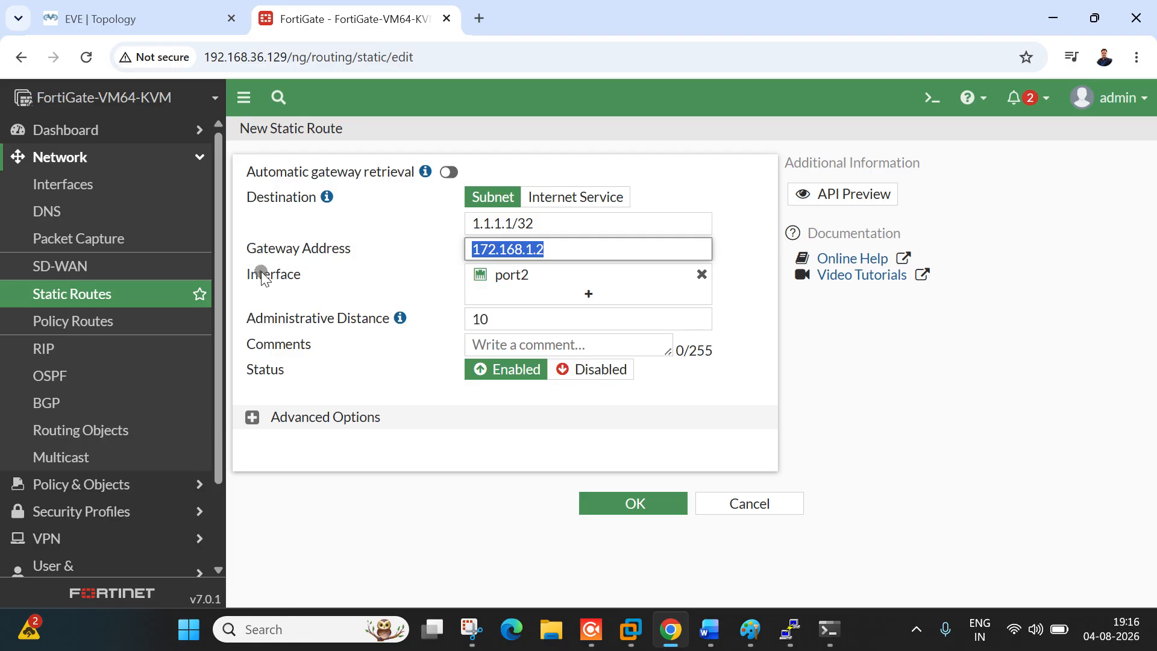
Step: Review the port2 interface details, then recheck the EVE topology diagram
left_click_drag(264, 274, 313, 278)
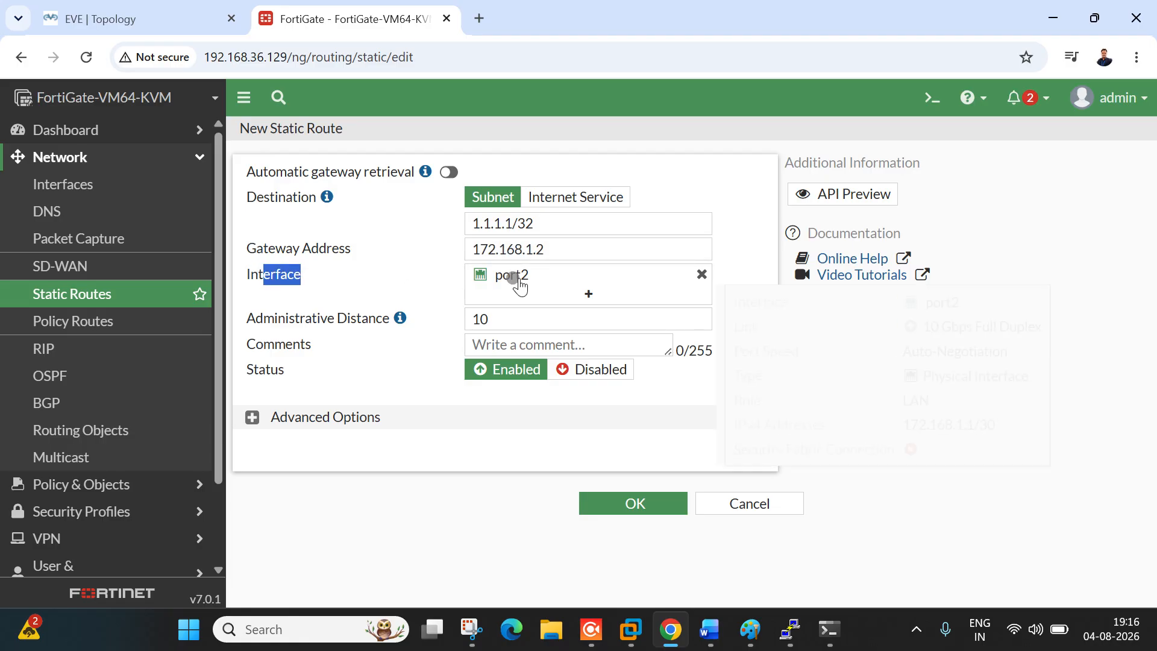
mouse_move(526, 288)
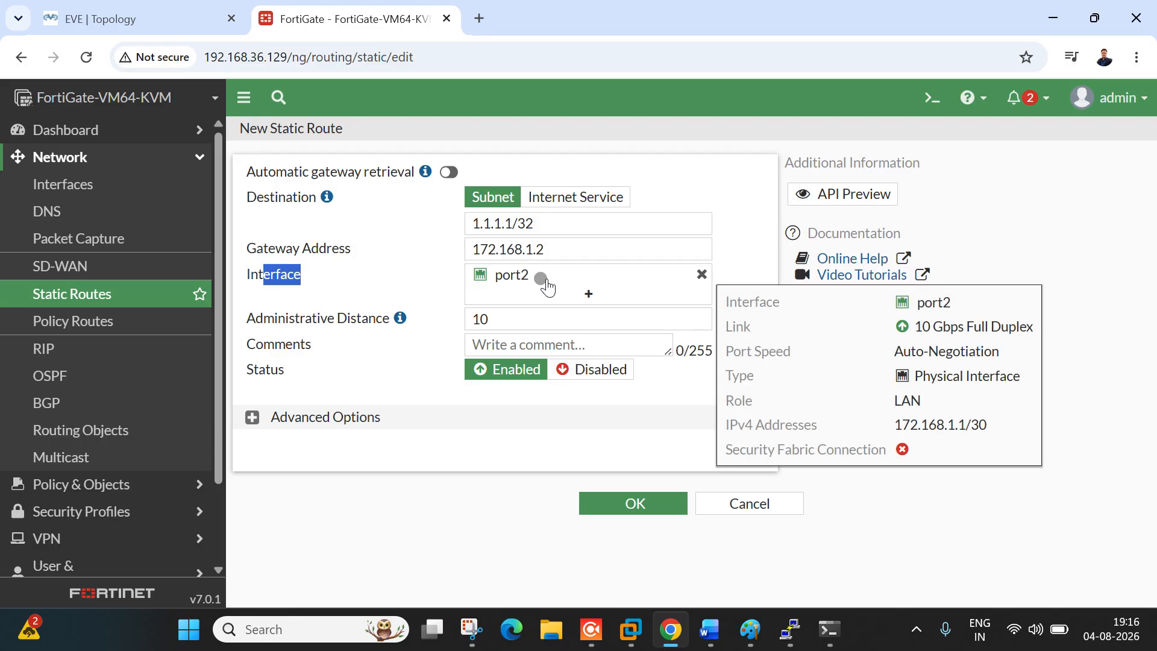
left_click(398, 257)
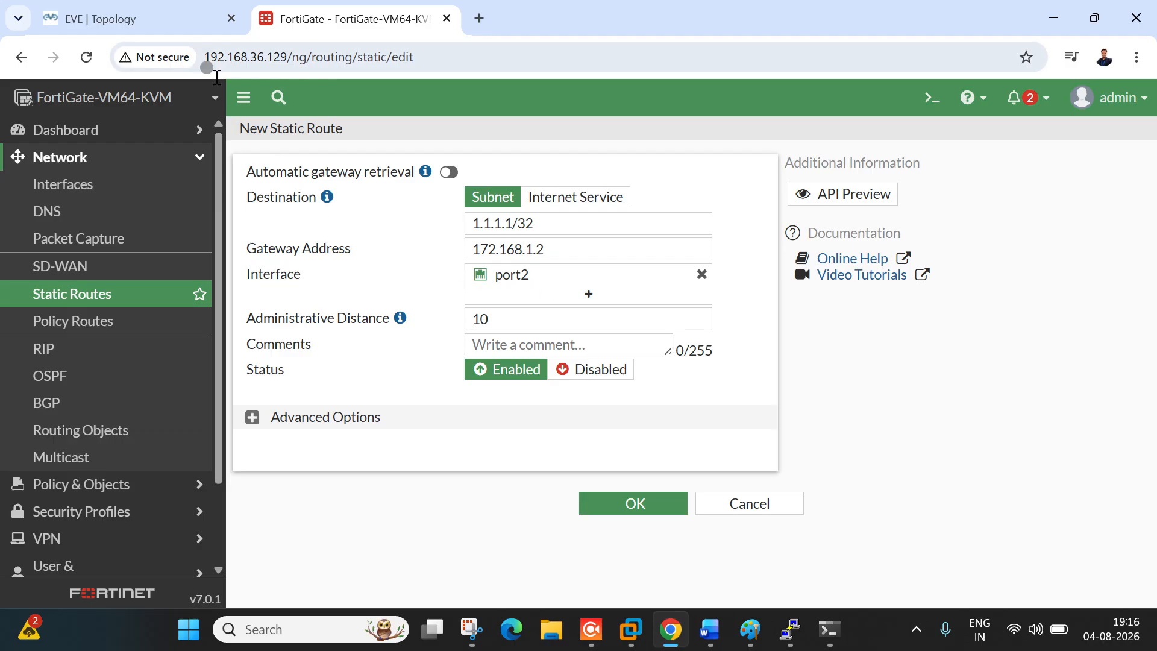
left_click(153, 15)
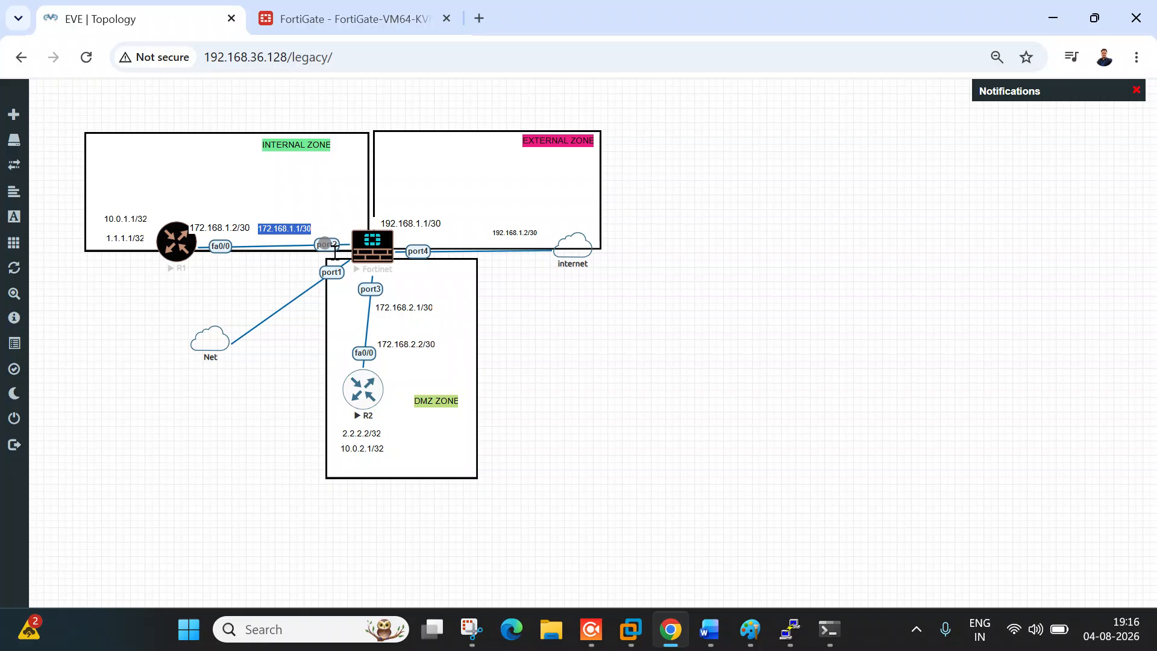
mouse_move(790, 628)
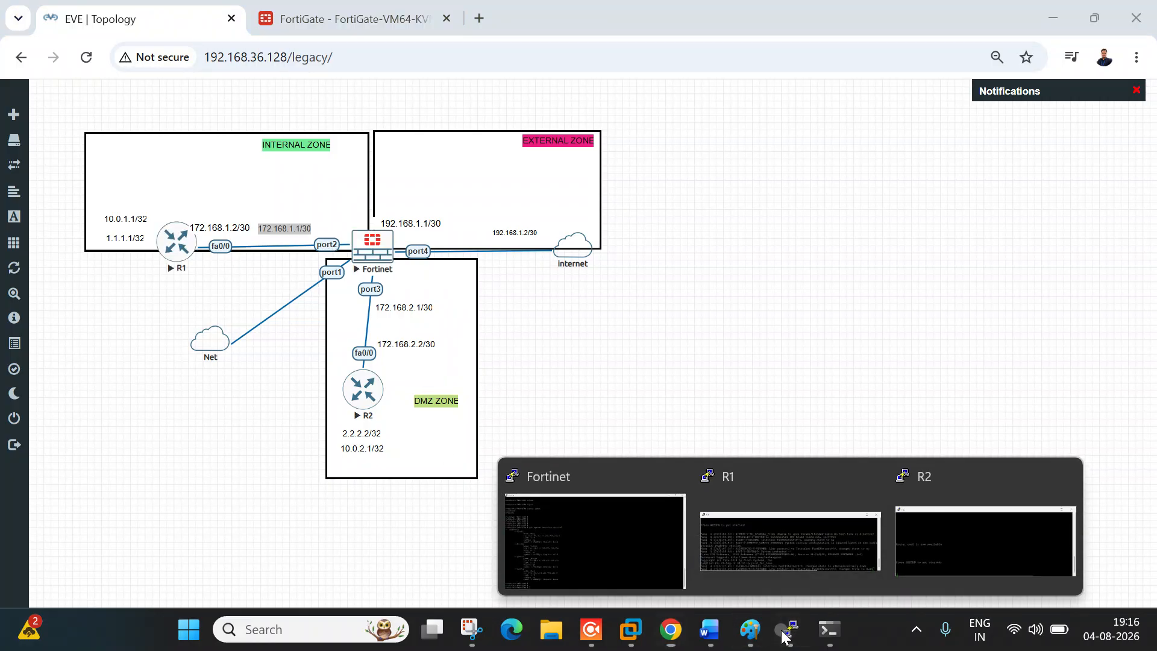
left_click(641, 544)
left_click_drag(96, 320, 220, 349)
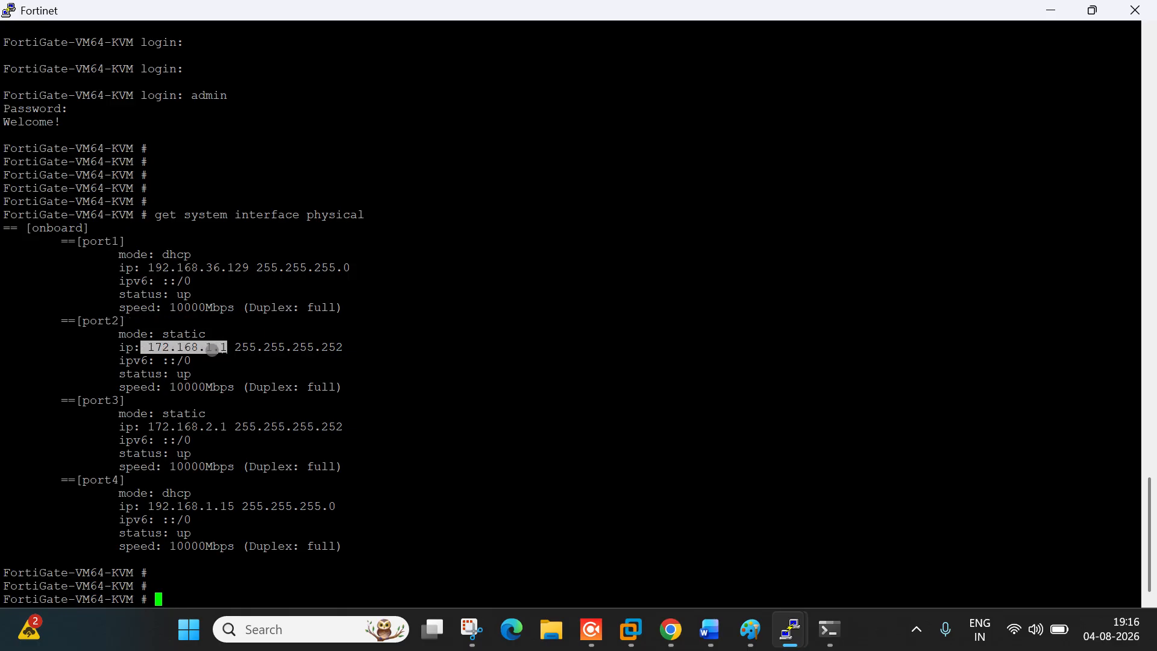
left_click(212, 350)
left_click_drag(227, 346, 161, 347)
left_click(68, 320)
left_click_drag(68, 319, 125, 320)
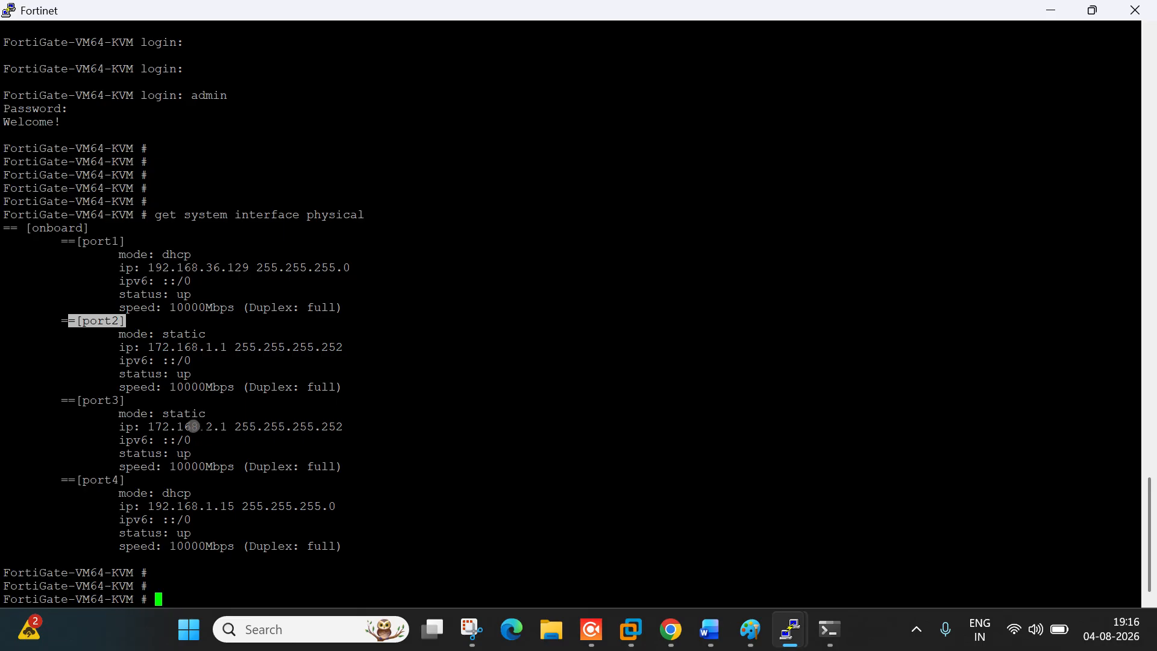
left_click_drag(154, 427, 212, 426)
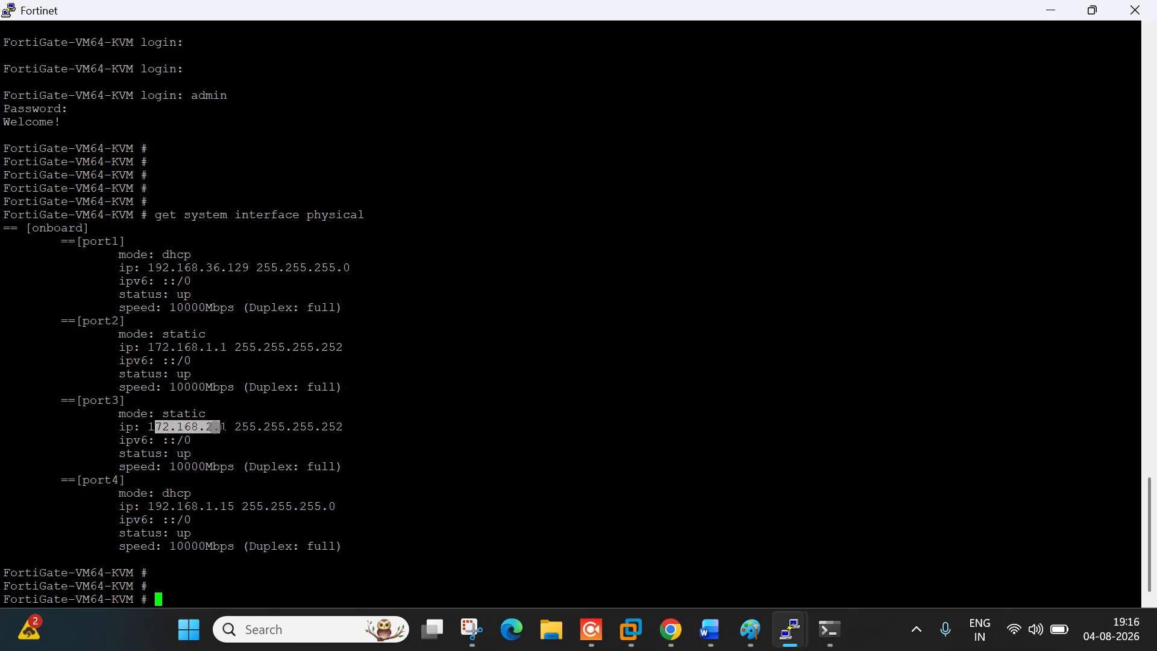
left_click_drag(76, 400, 131, 402)
Step: Save the 1.1.1.1/32 static route via port2
left_click(1051, 10)
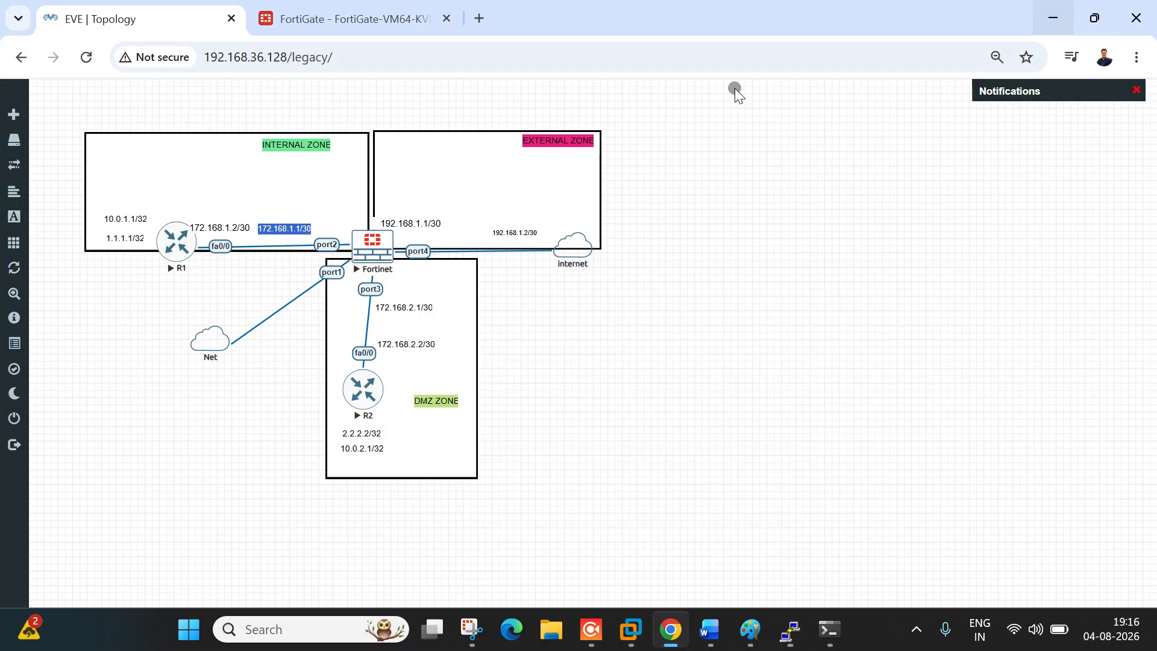
left_click(325, 8)
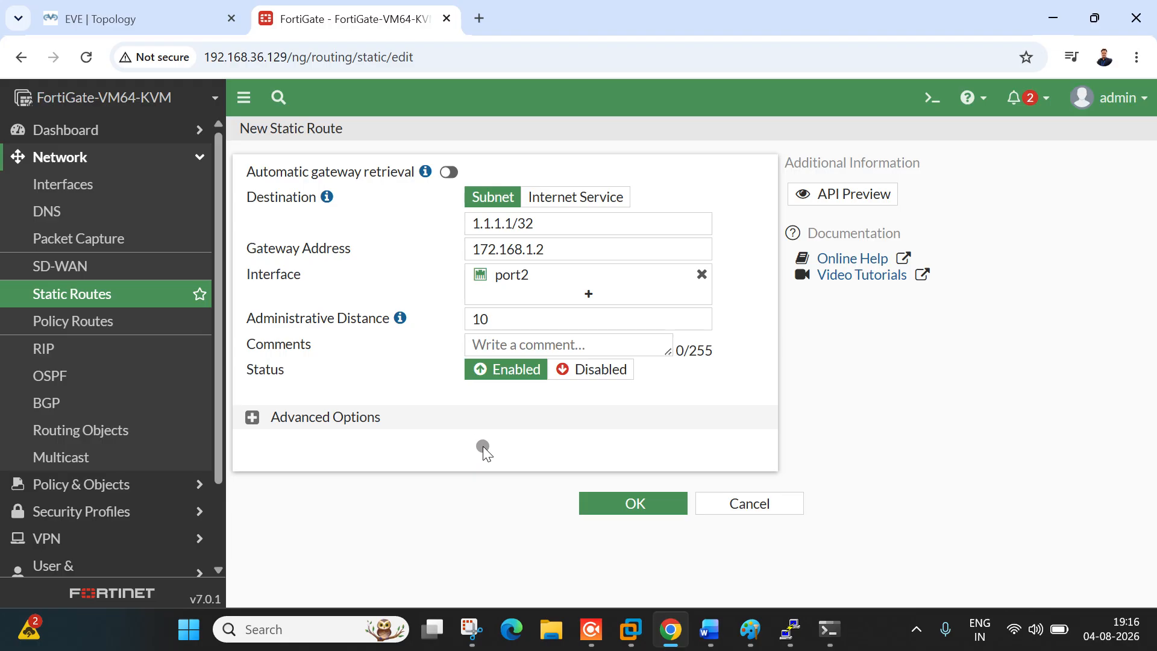
left_click(627, 512)
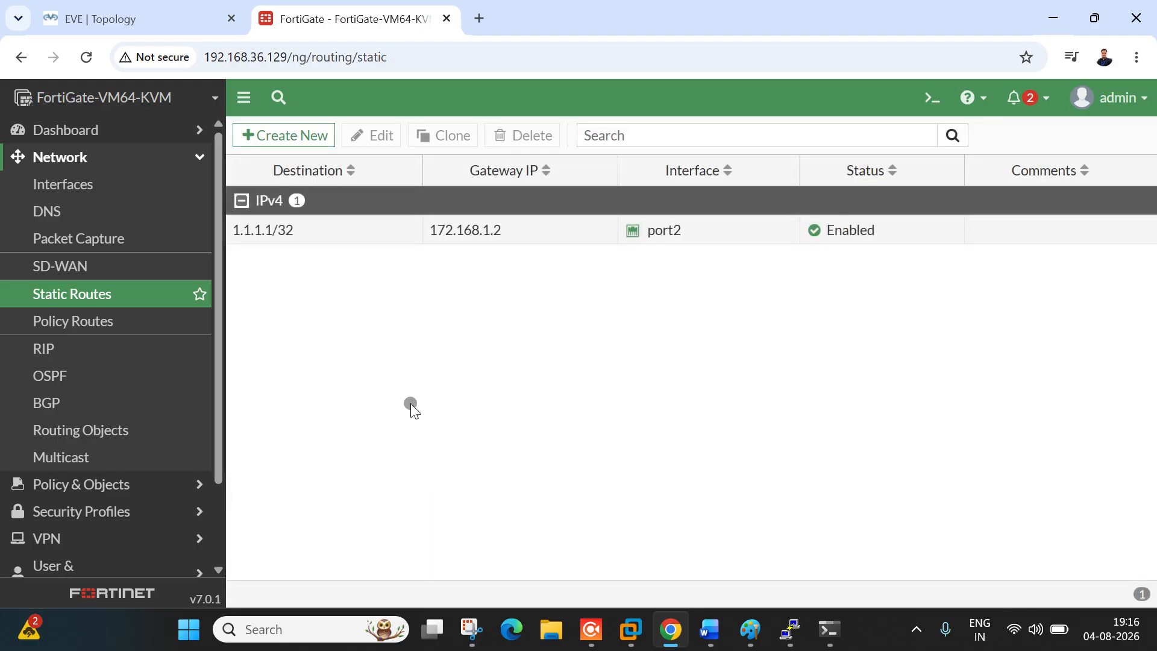
Step: Clone it into a 2.2.2.2/32 route via gateway 172.168.2.2 on port3 and save
left_click(308, 241)
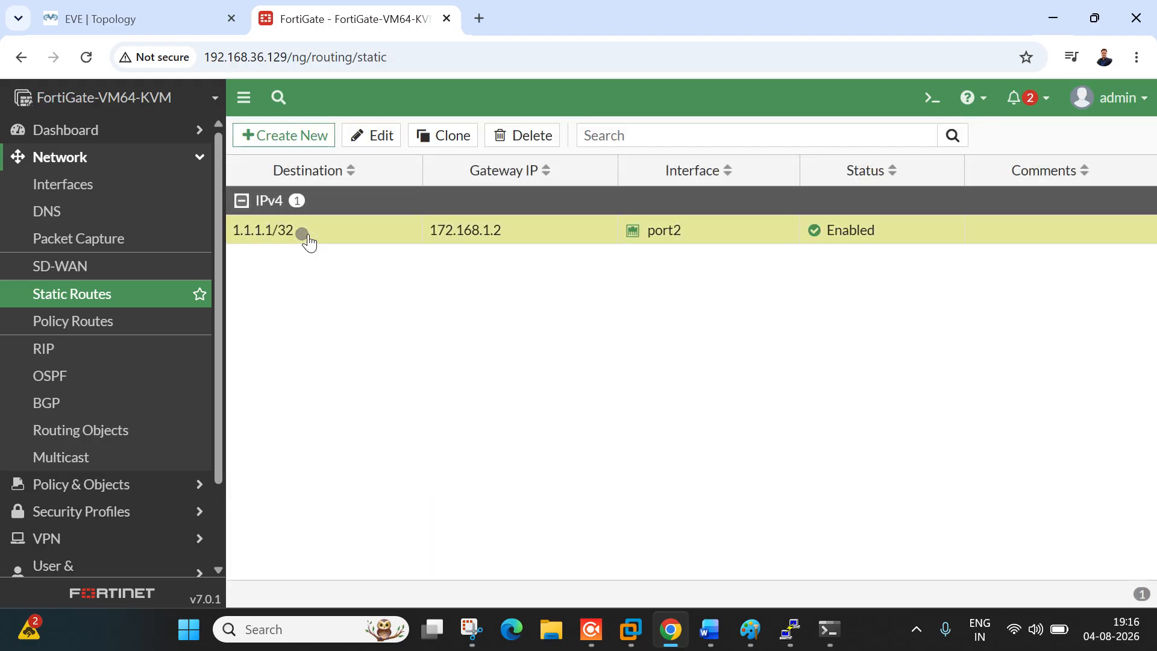
left_click(165, 15)
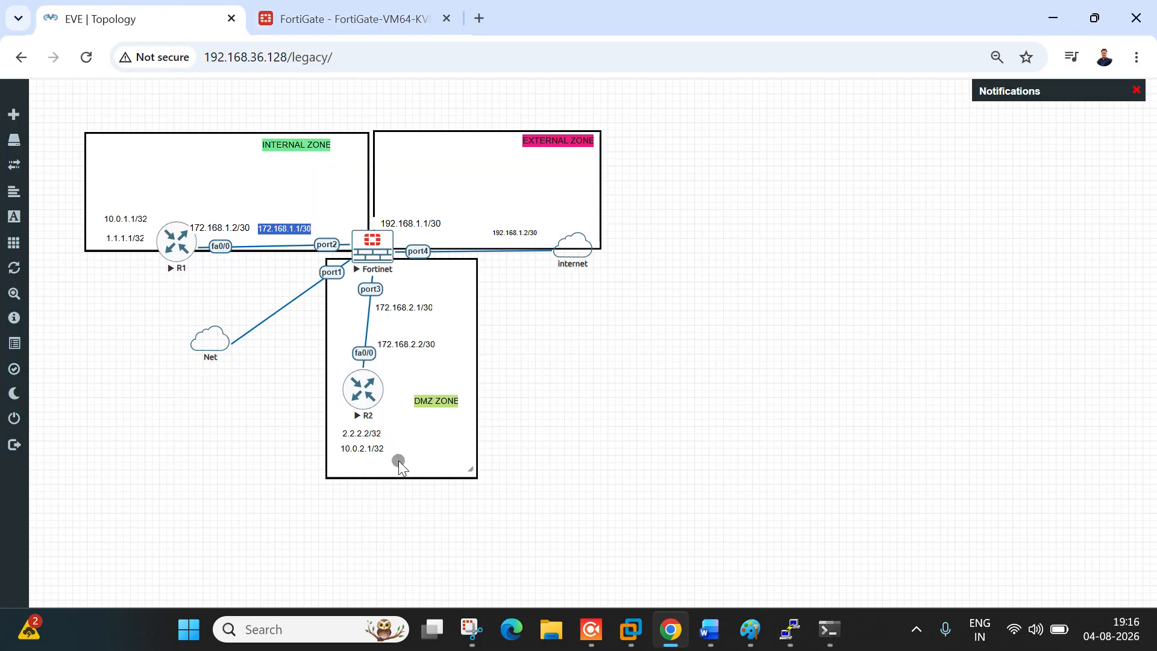
left_click(330, 6)
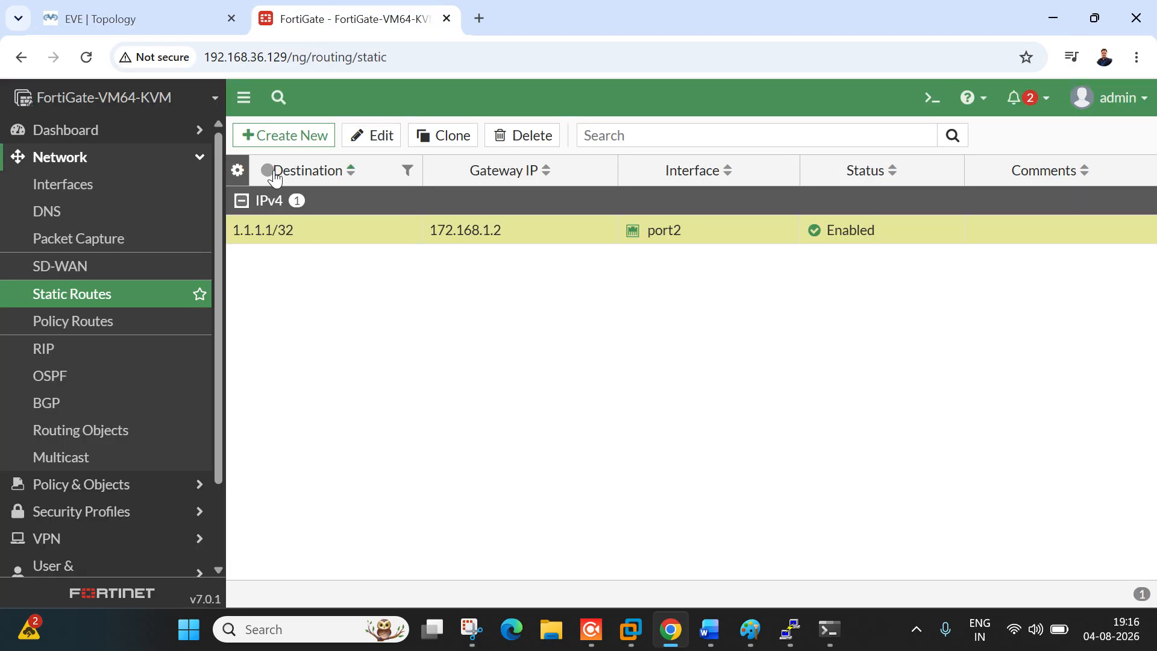
left_click(465, 139)
left_click_drag(513, 224, 395, 227)
type("2.2.2.2/255.255.255.255")
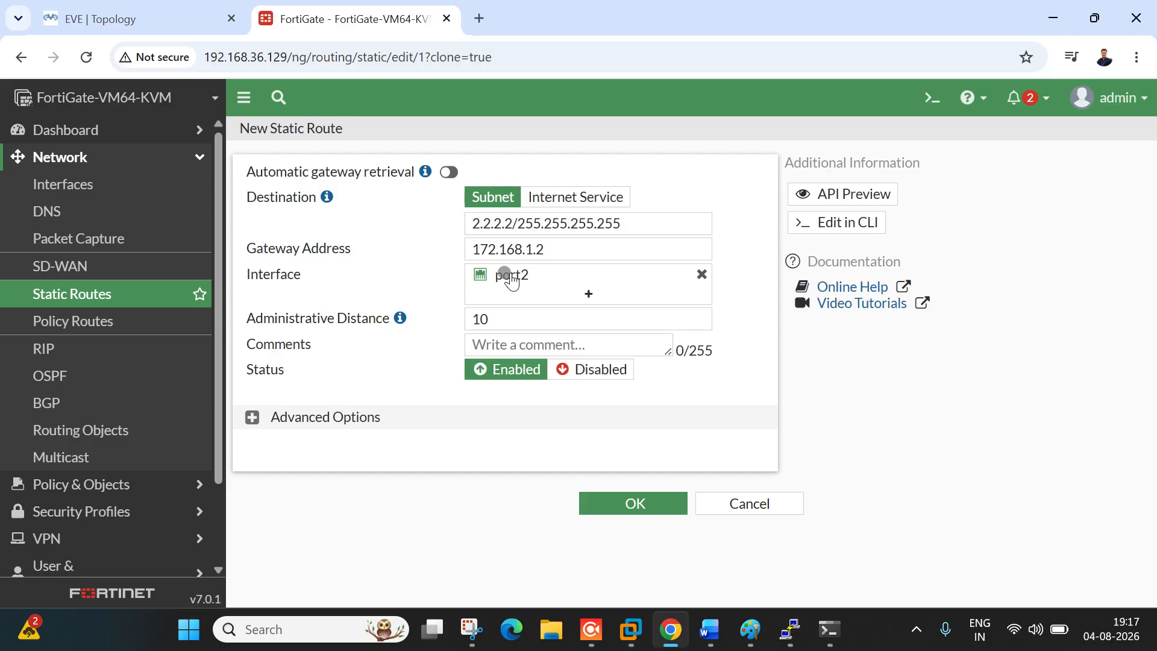
left_click(553, 251)
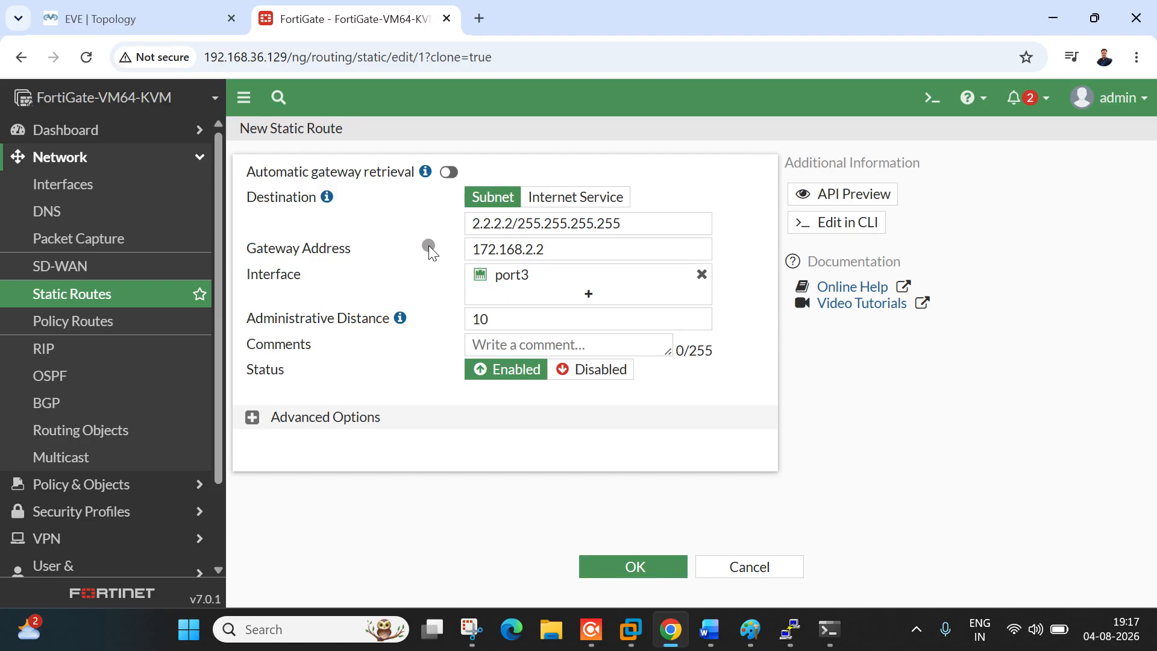
left_click(637, 570)
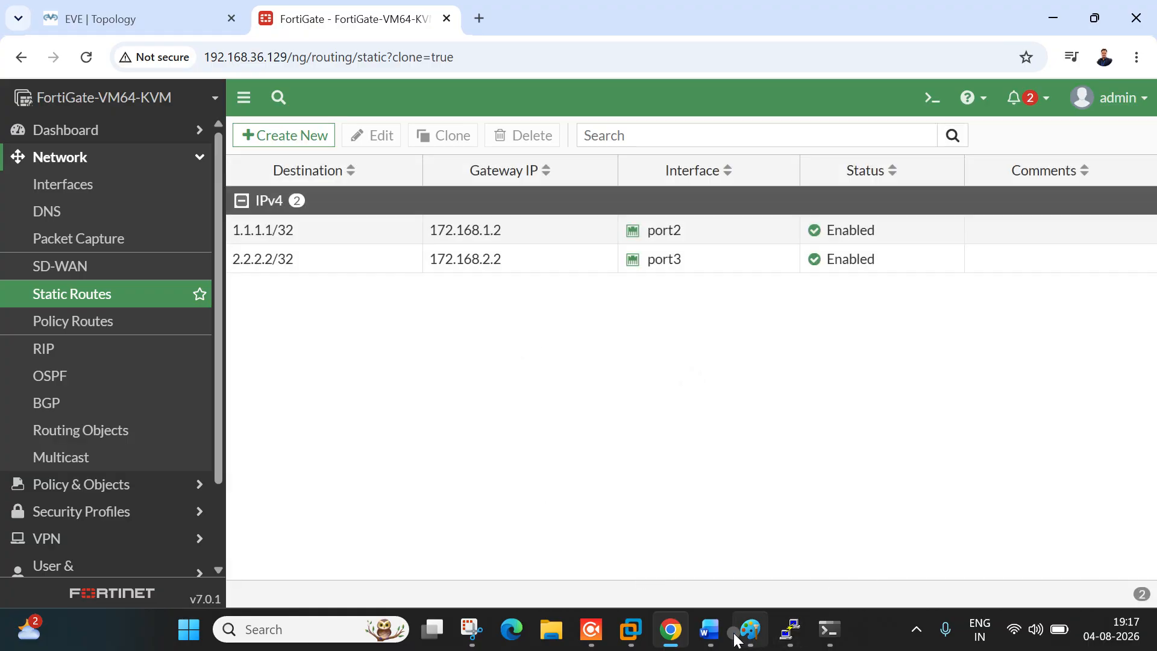
Step: Select agenda item 3 in the Word session notes
left_click(714, 628)
left_click(546, 352)
left_click_drag(541, 260, 258, 259)
Step: Highlight agenda item 3 in yellow and add a new sixth list item after item 5
left_click(299, 120)
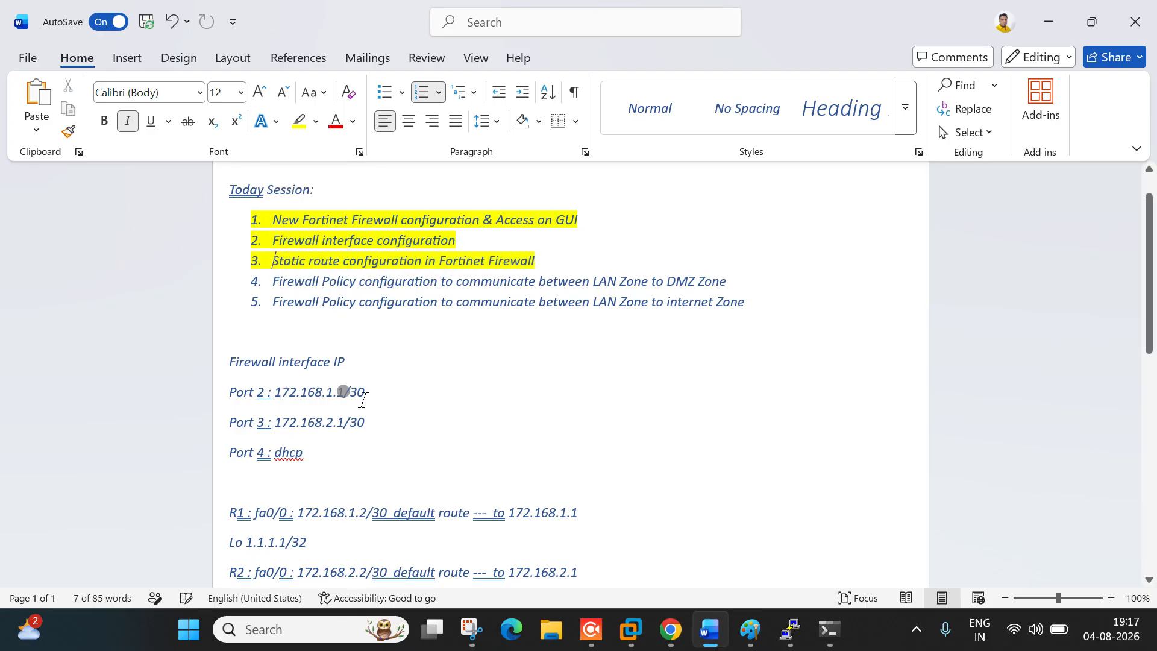
left_click(410, 334)
left_click_drag(272, 282, 361, 304)
left_click(779, 319)
key("Return")
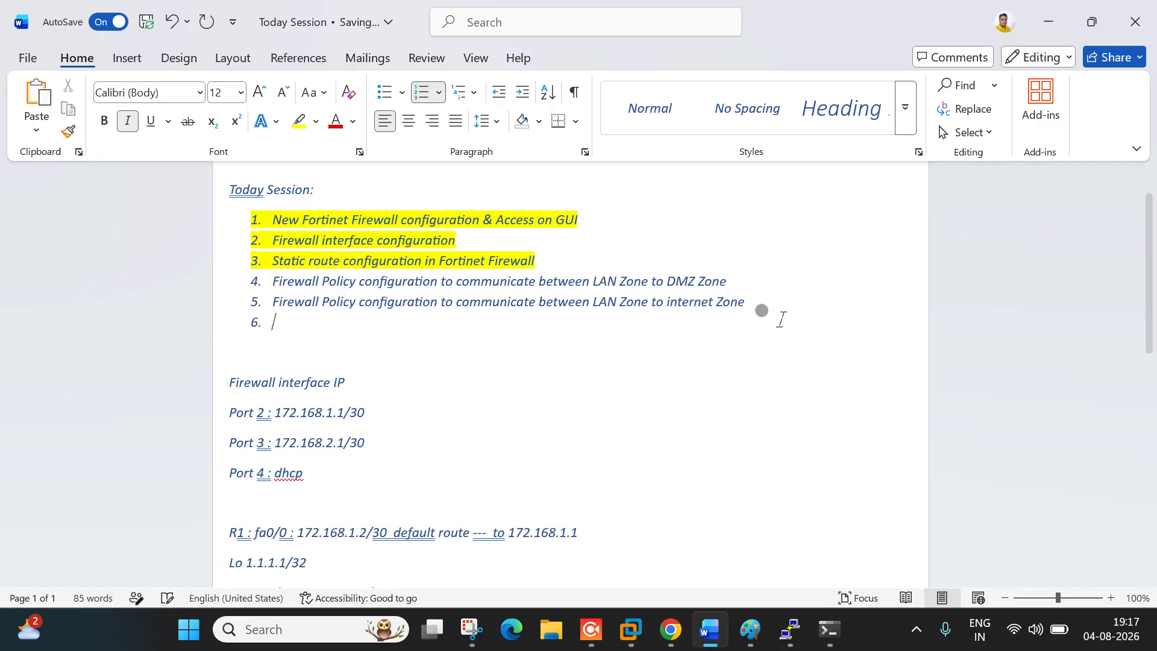
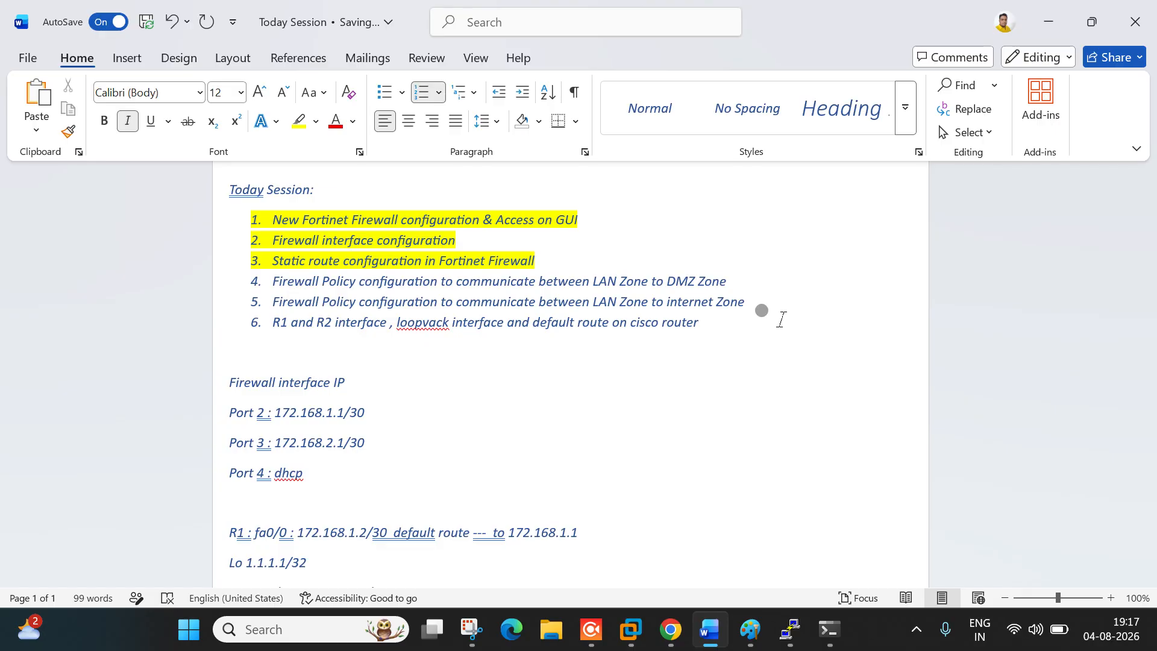
Step: Correct 'loopvack' to 'loopback' in agenda item 6, then return to the EVE topology
right_click(415, 323)
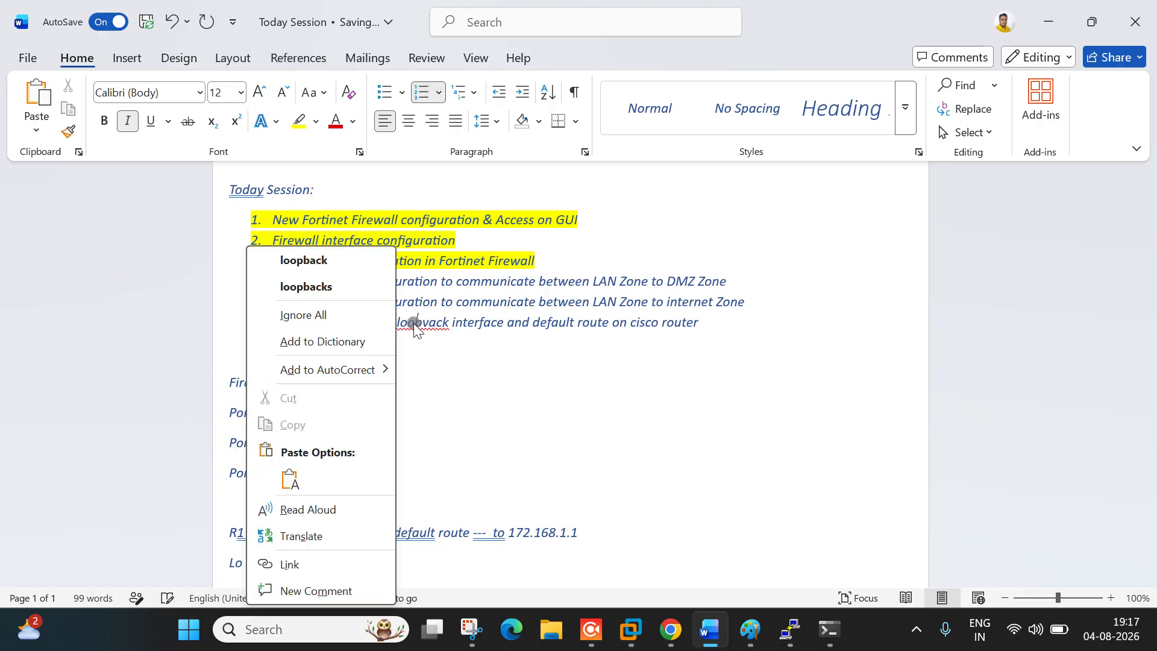
left_click(298, 249)
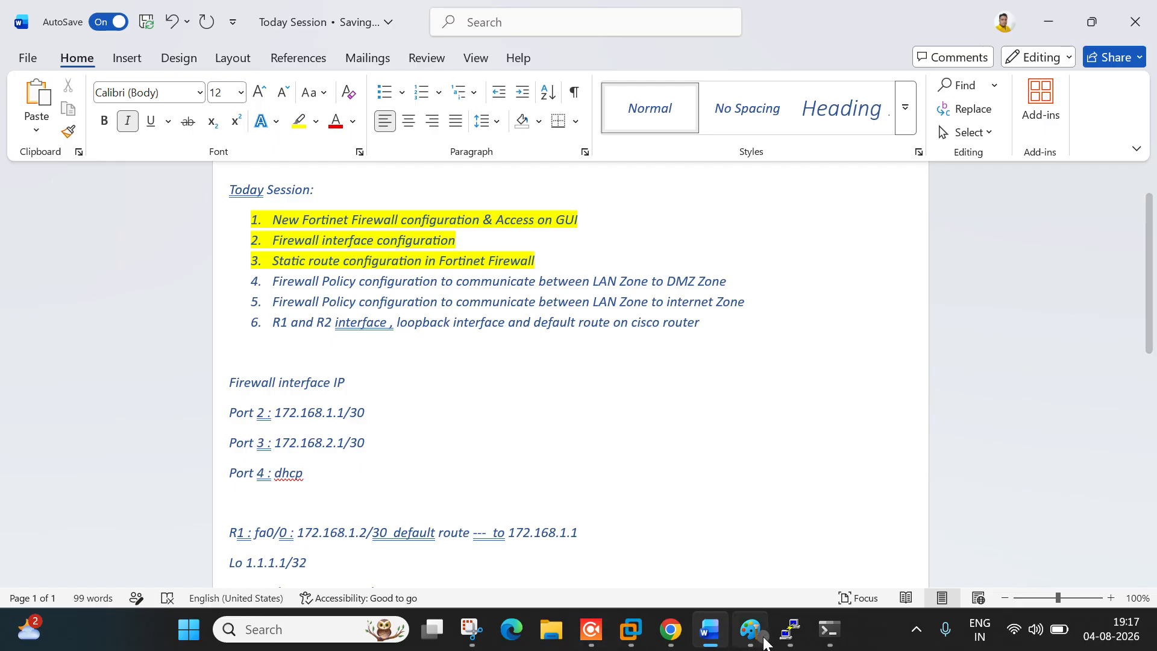
left_click(1048, 21)
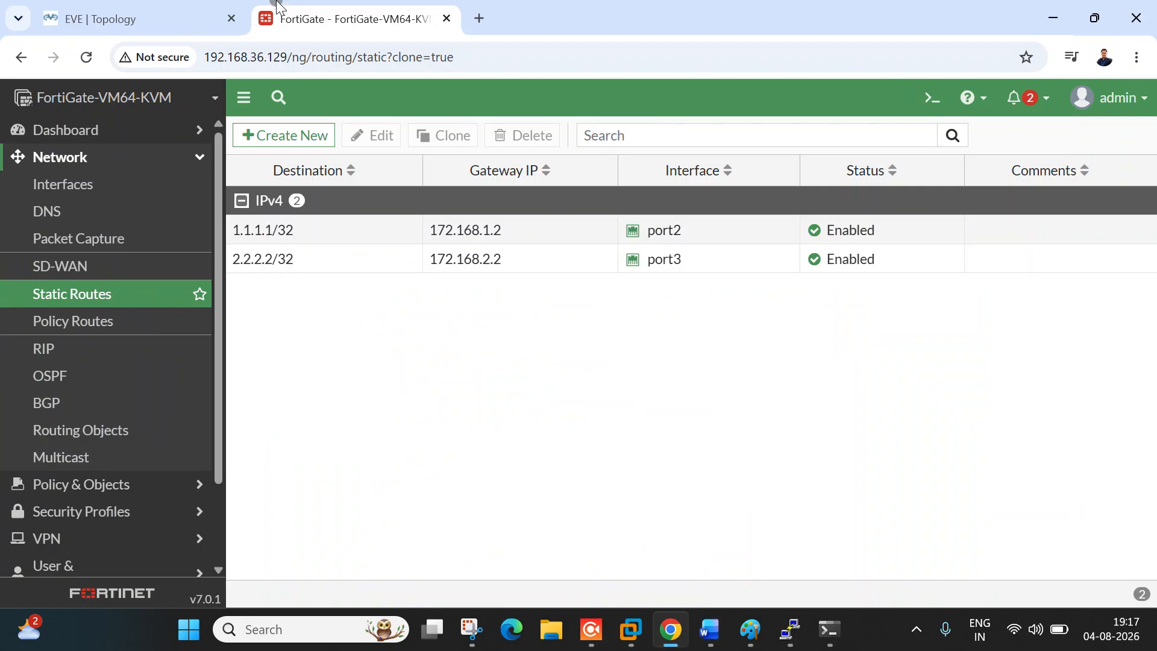
left_click(186, 22)
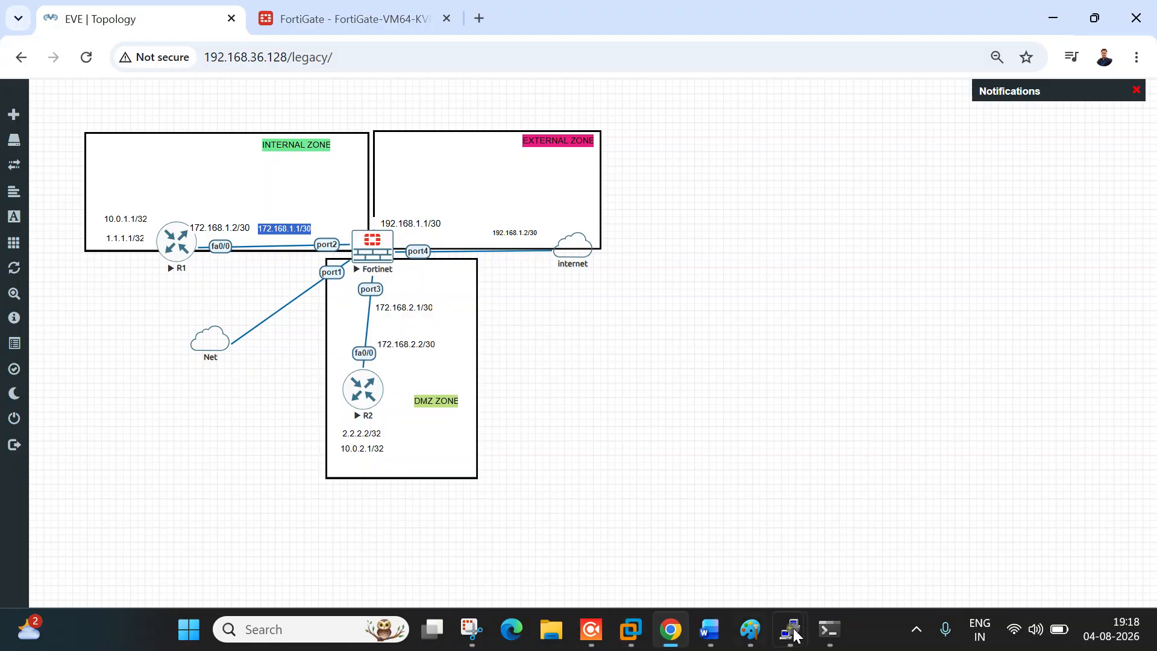
Step: Place R1's console beside the topology, enter privileged mode and list interface status with sh ip int br
mouse_move(789, 629)
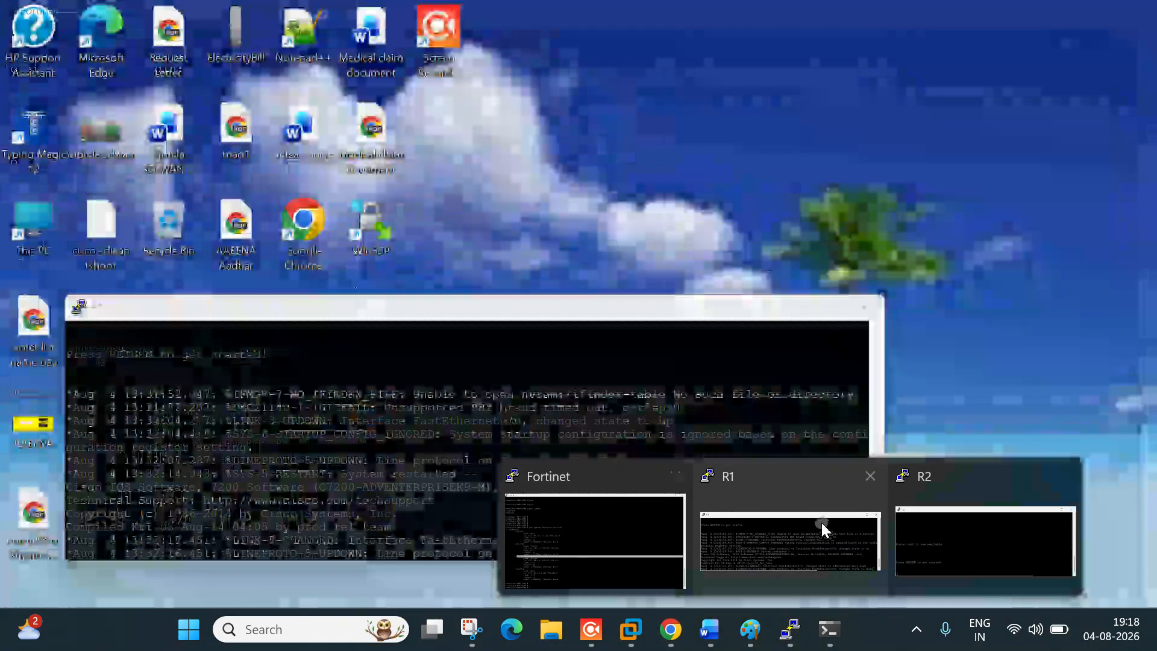
left_click(821, 522)
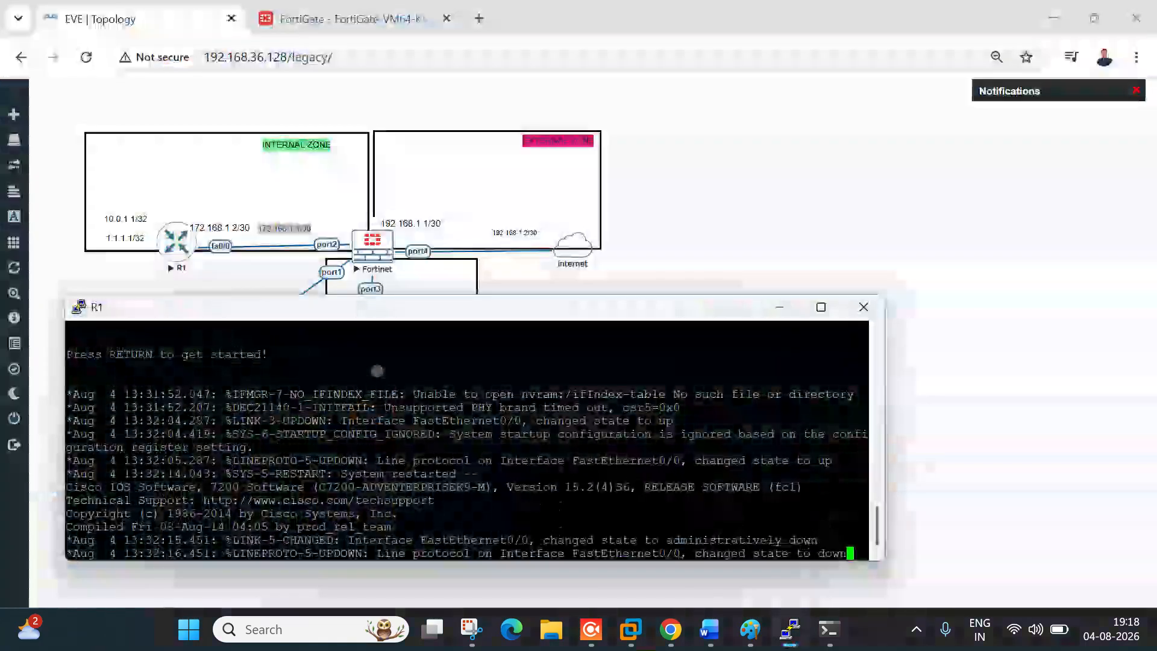
left_click_drag(472, 316, 825, 188)
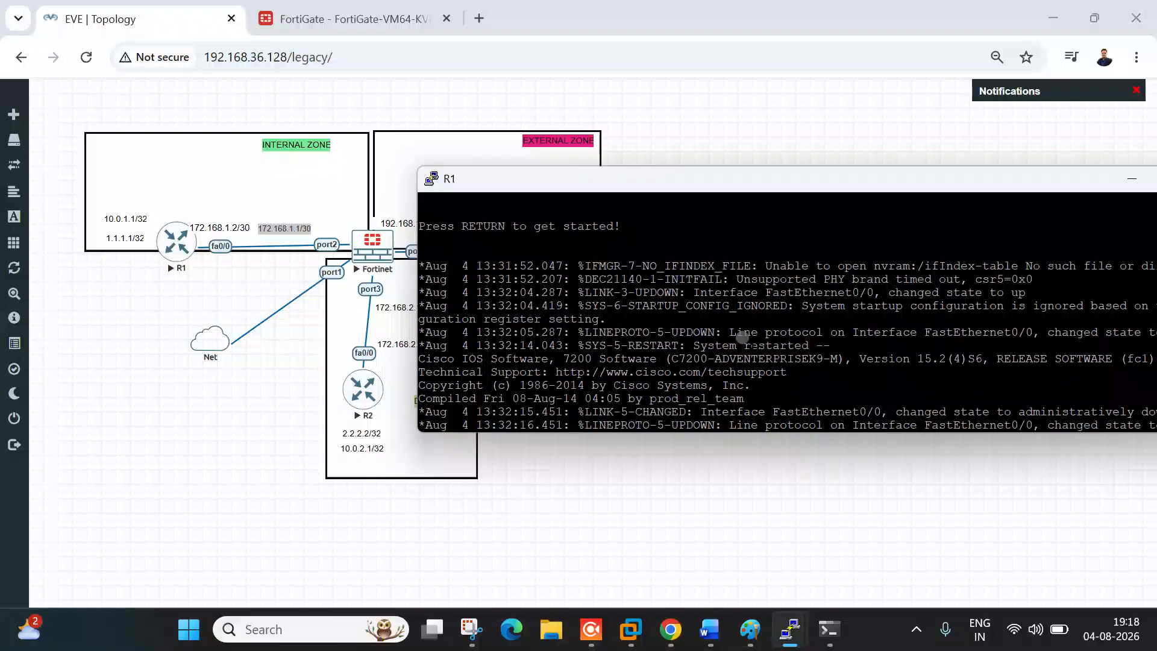
key("Return")
key("Return")
key("Return")
key("Return")
key("Return")
key("Return")
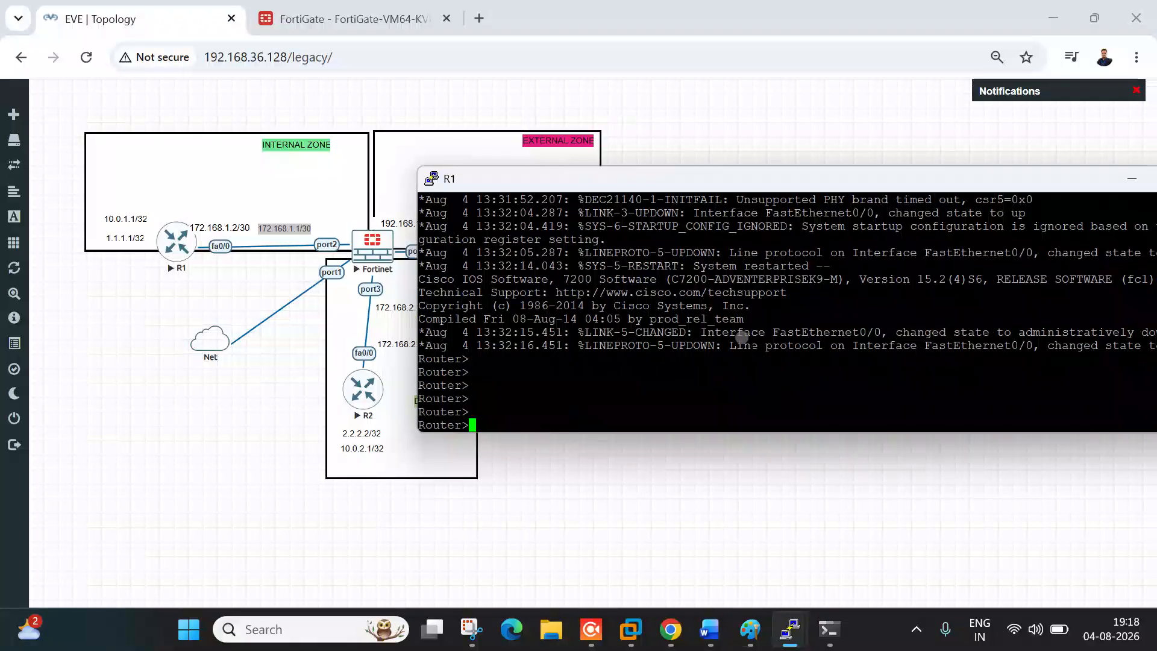
key("Return")
key("Return")
key("Return")
key("Return")
type("en")
key("Tab")
key("Return")
key("Return")
key("Return")
type("sh ip int br")
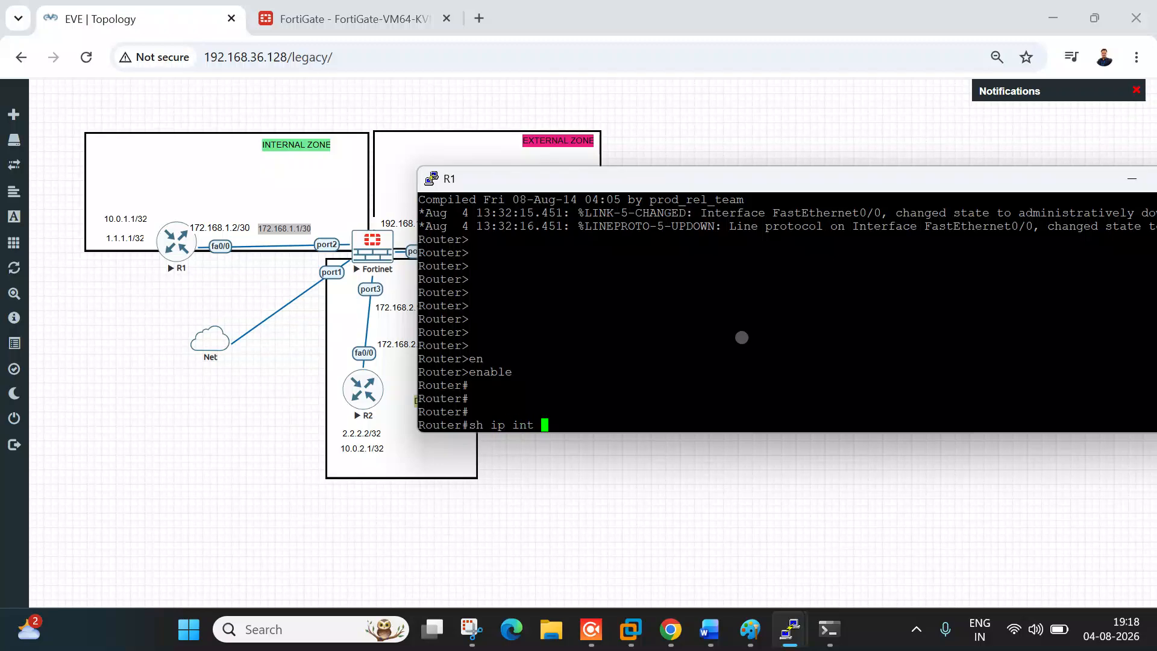
key("Return")
Step: Enter global configuration mode and set the router's hostname to R1
key("Return")
key("Return")
key("Return")
type("conf t")
key("Return")
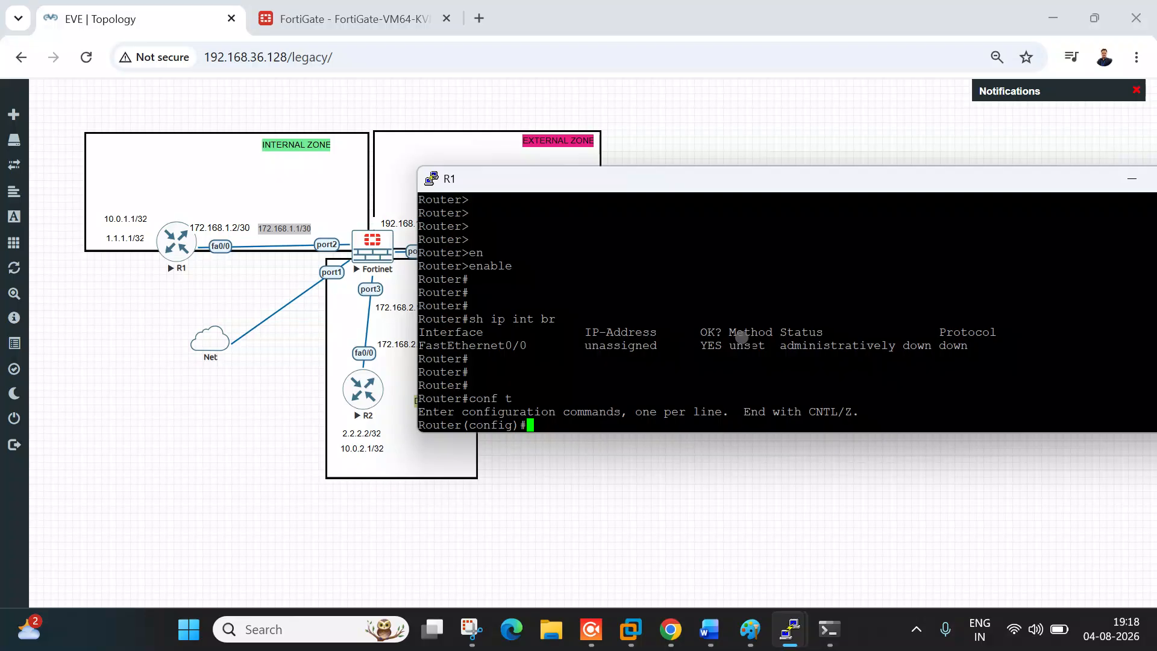
type("host")
key("Tab")
type("R1")
key("Return")
key("Return")
key("Return")
key("Return")
key("Return")
key("Return")
key("Return")
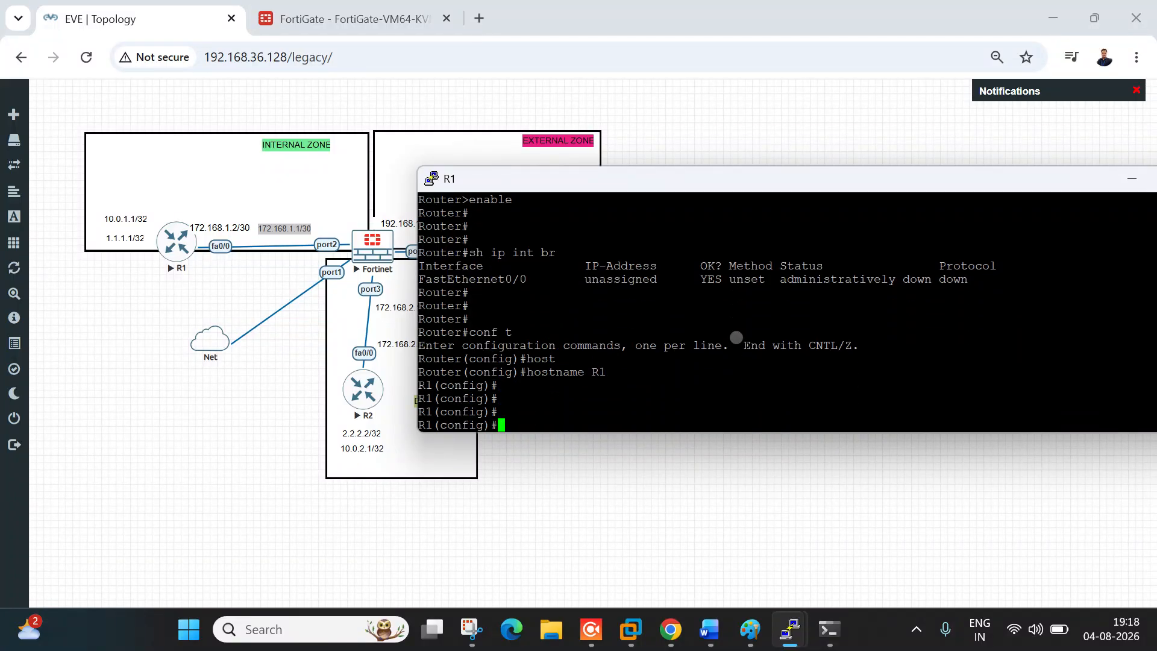
key("Return")
key("Return")
Step: Give FastEthernet0/0 address 172.168.1.2 255.255.255.252 and bring it up with no shutdown
type("int fa")
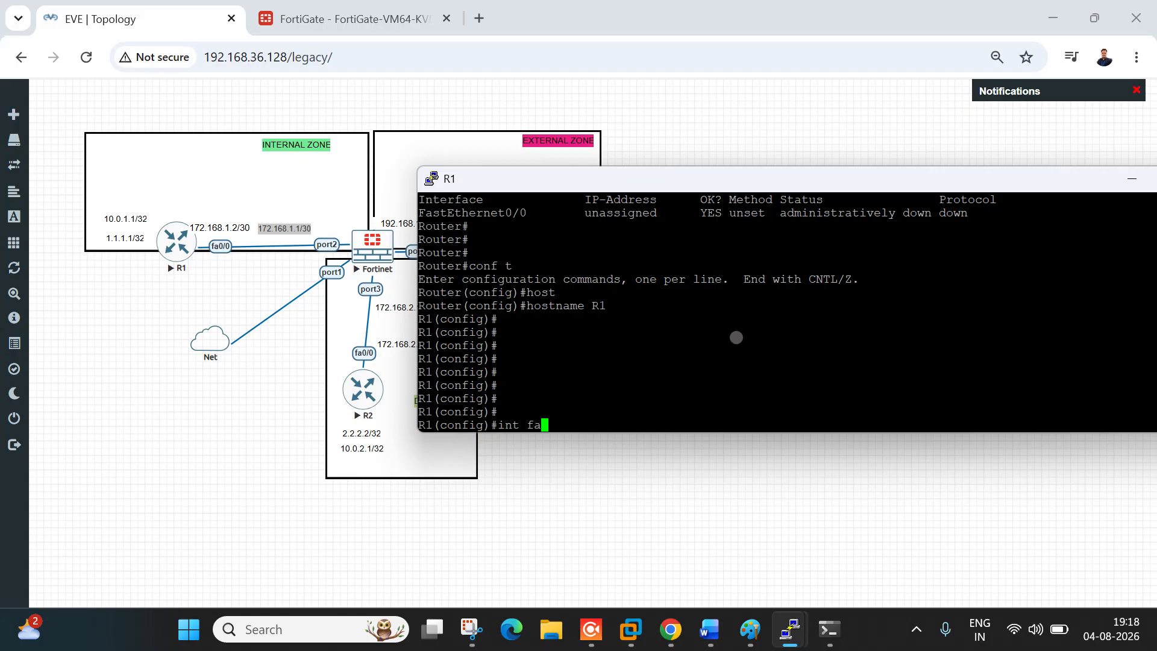
key("Tab")
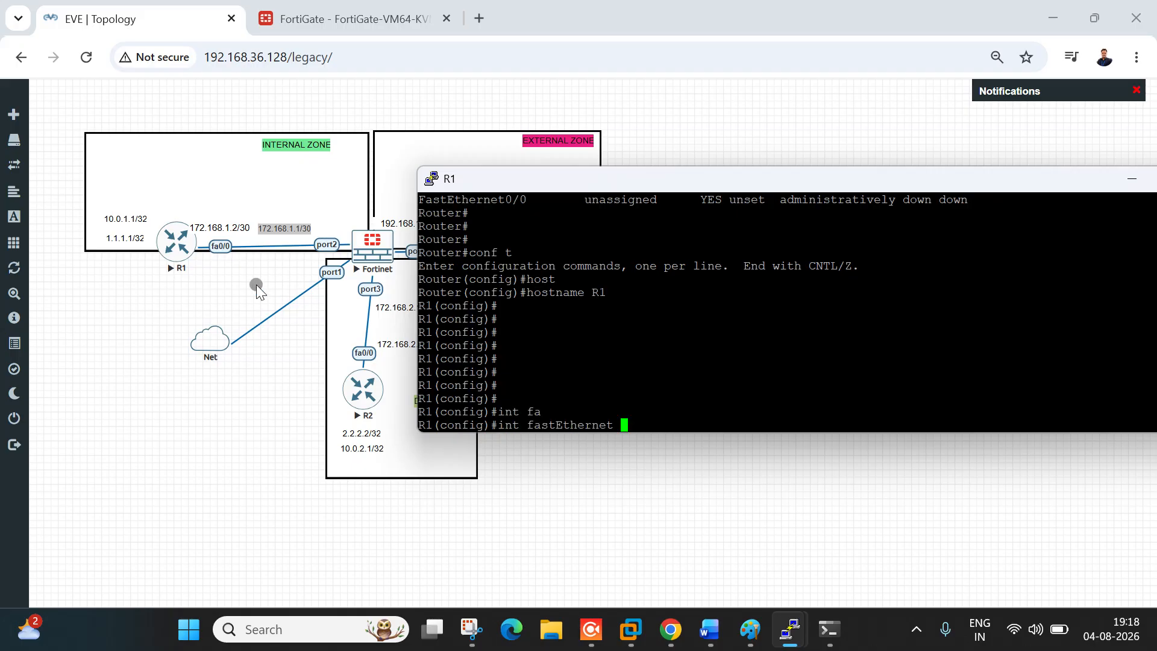
type("0/0")
key("Return")
type("ip add")
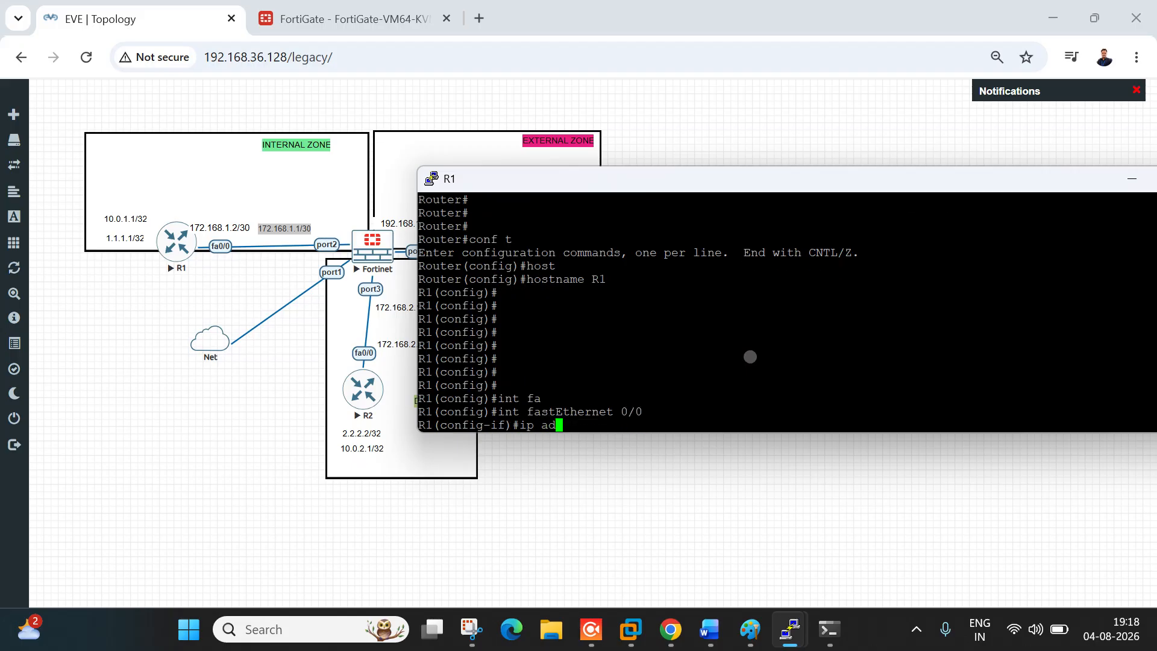
key("Tab")
type("172.1")
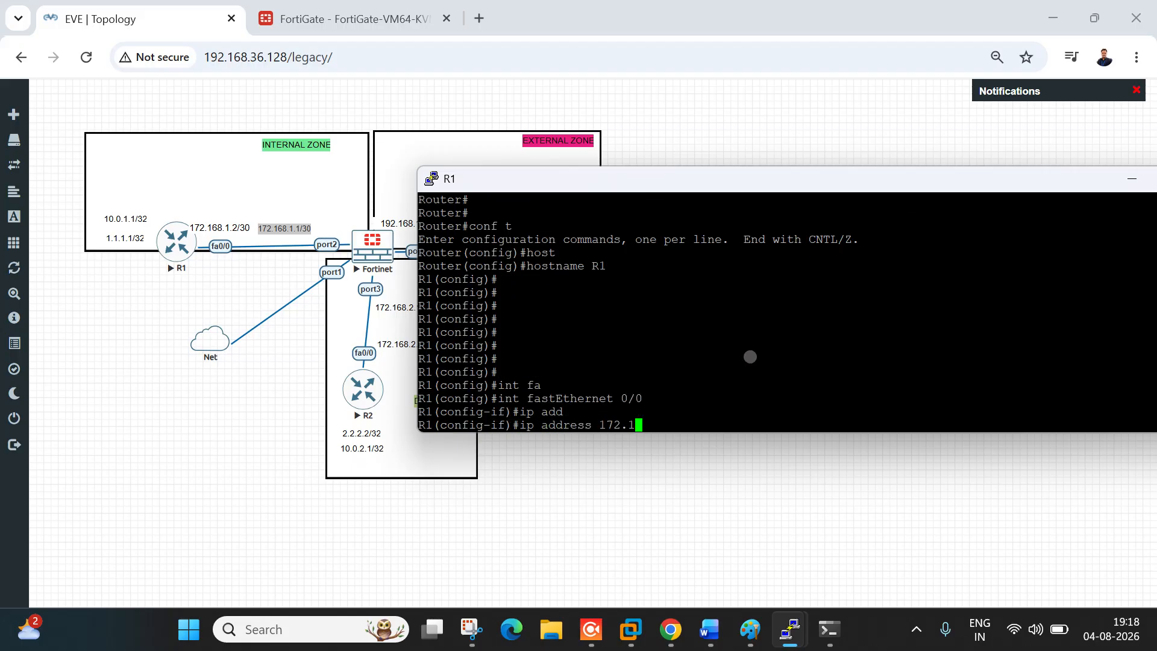
type("68.1.2 255.255.255.252")
key("Return")
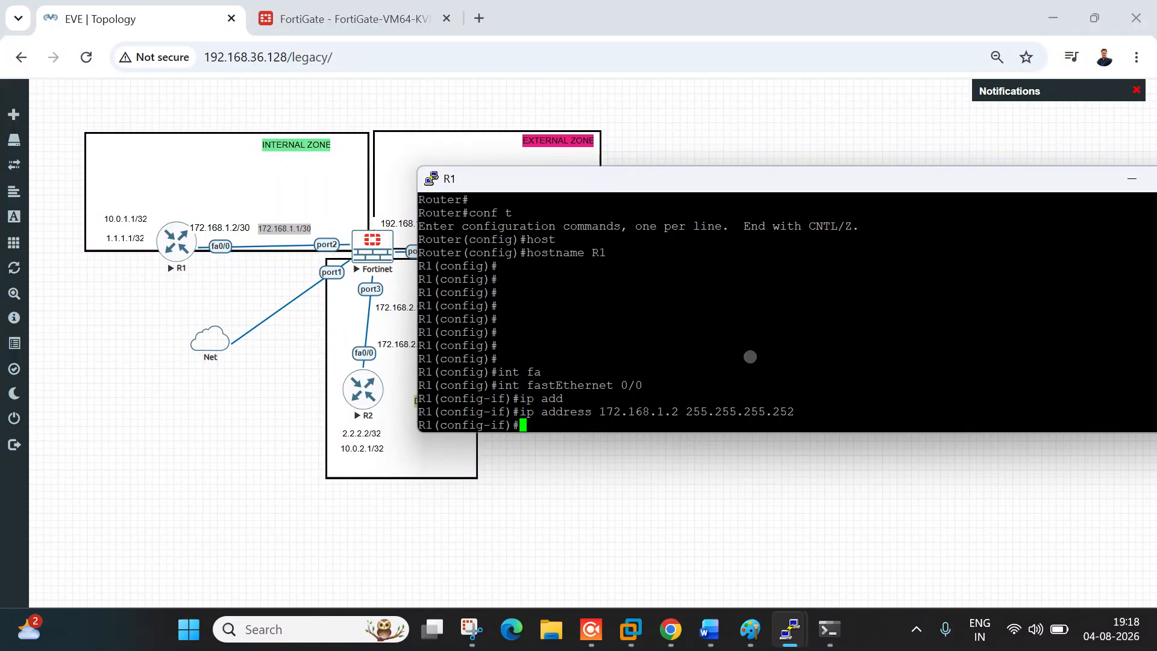
type("no sh")
key("Tab")
key("Return")
type("exit")
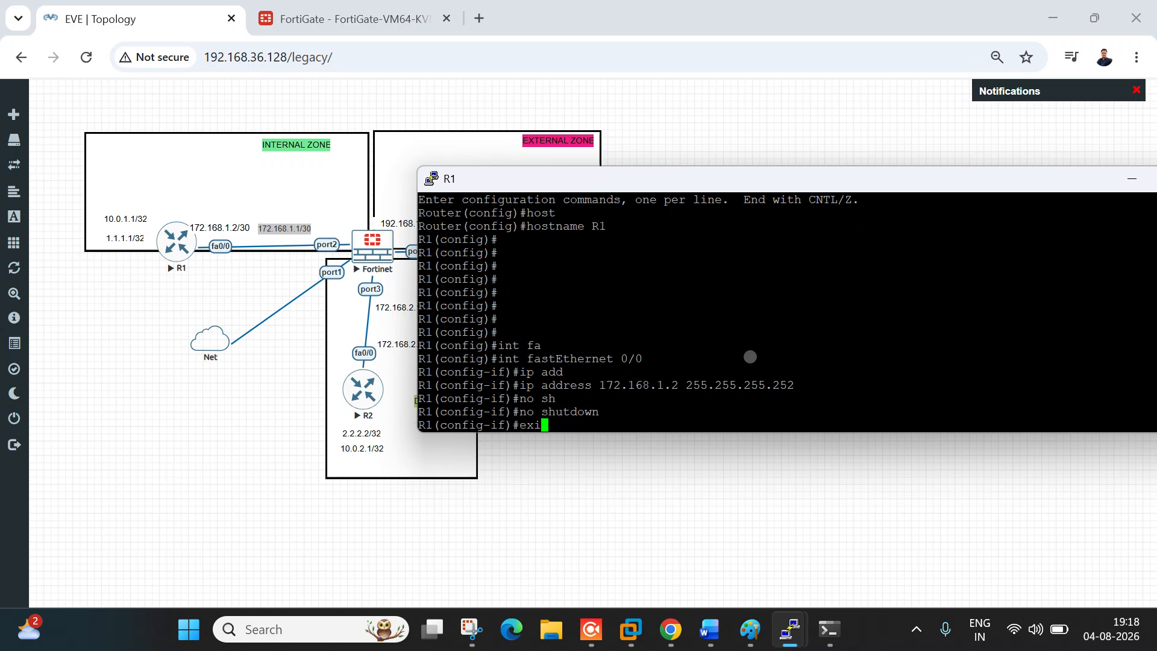
key("Return")
key("Return")
key("Return")
key("Return")
key("Return")
key("Return")
key("Return")
type("int lo")
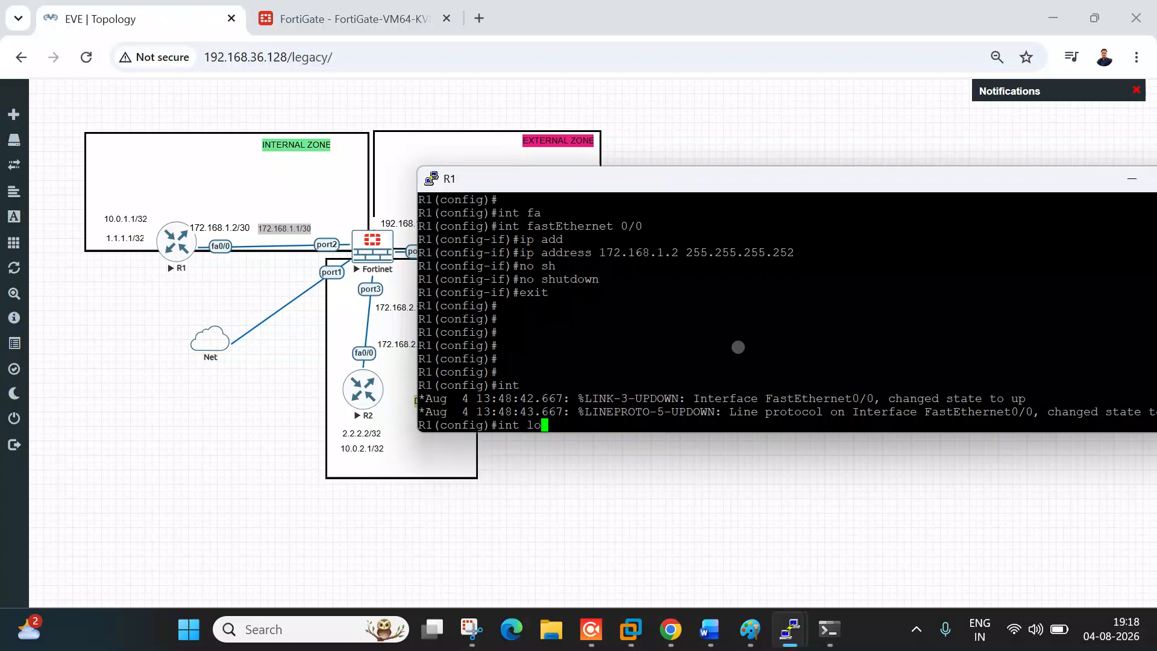
type("o")
Step: Create R1's Loopback0 with 1.1.1.1 255.255.255.255, then return to the Word session notes
key("Tab")
key("Return")
type("ip addd")
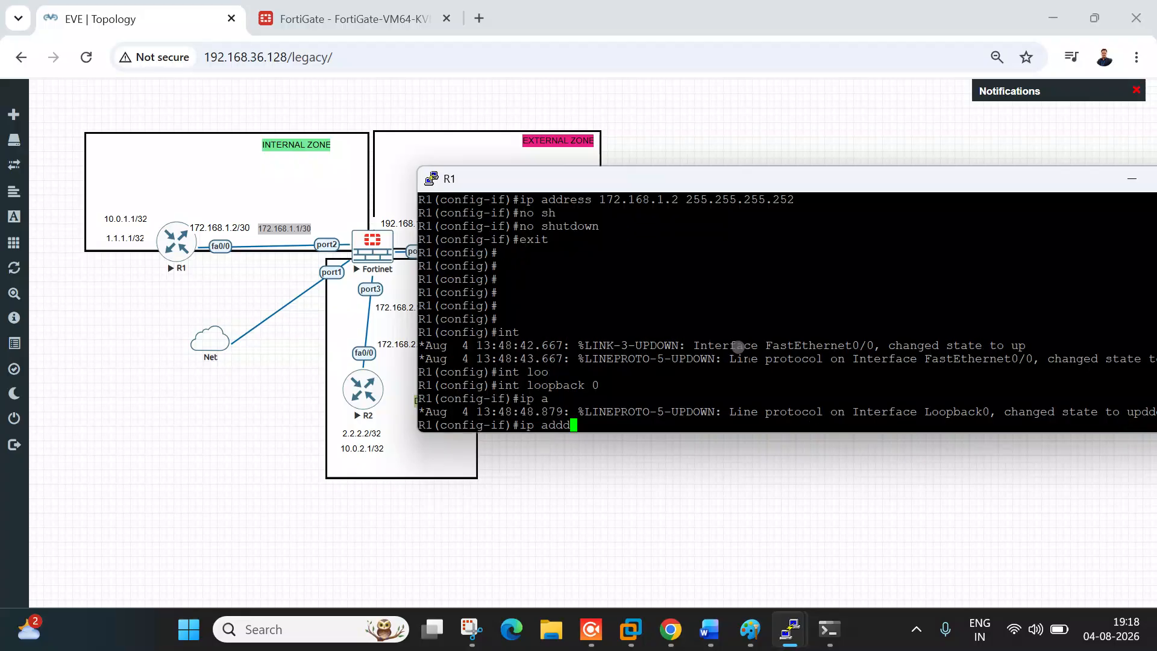
key("Tab")
key("BackSpace")
key("Tab")
type("1.1.1.1 255.255.255.255")
key("Return")
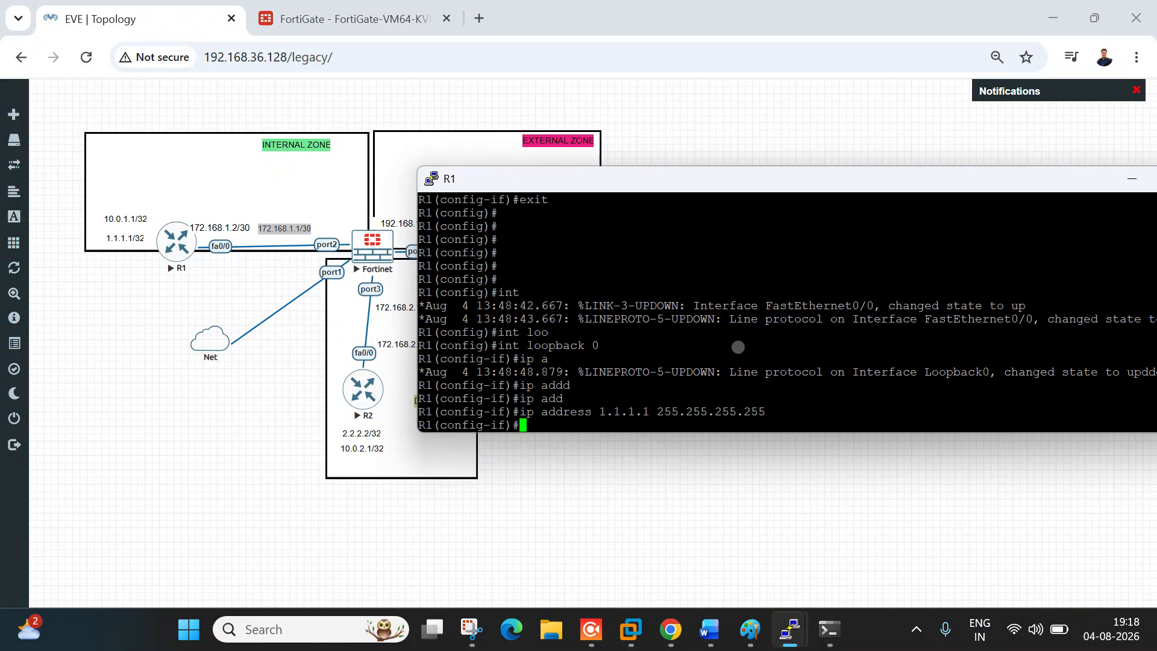
type("exit")
key("Return")
key("Return")
key("Return")
key("Return")
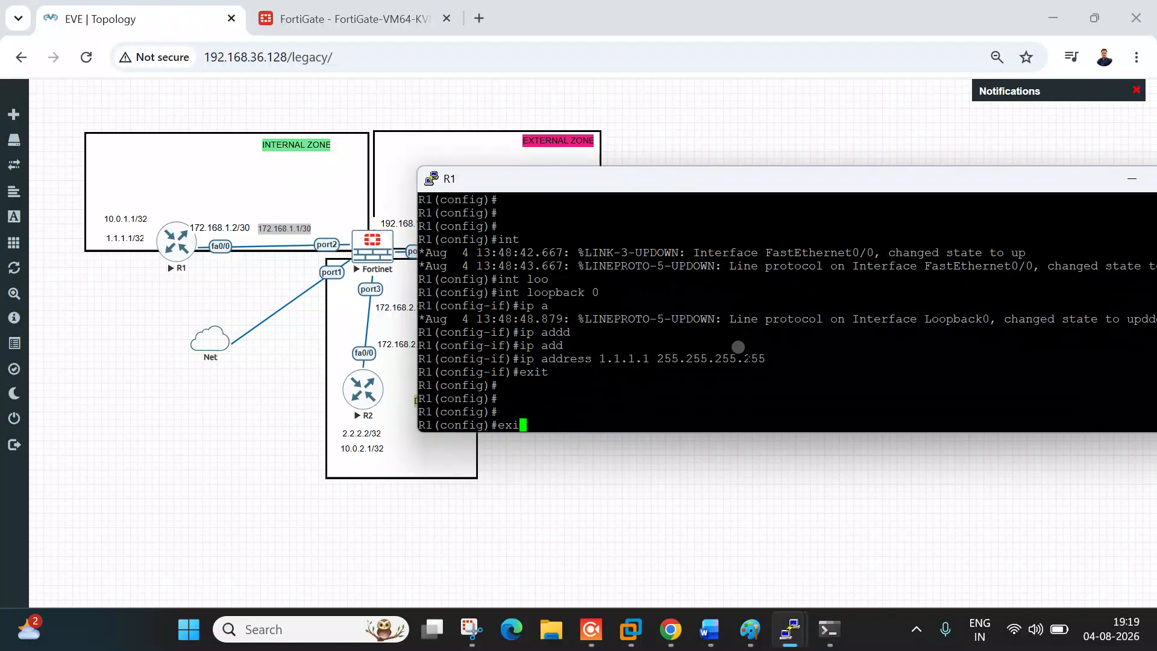
key("BackSpace")
key("BackSpace")
key("Return")
key("Return")
key("Return")
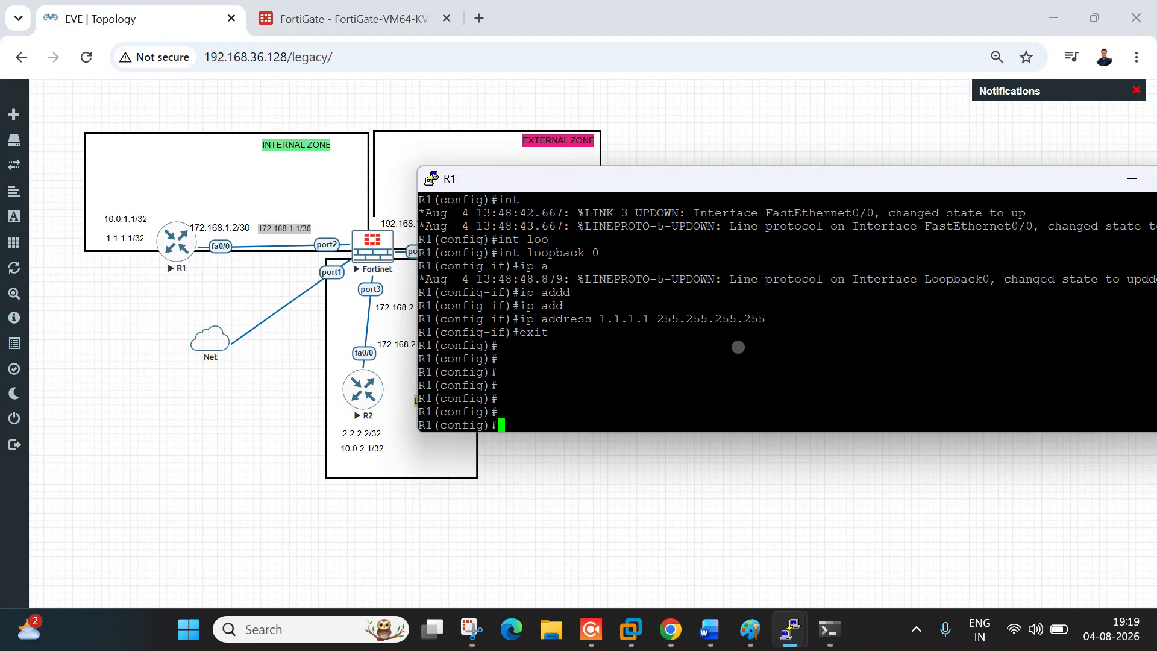
left_click(709, 629)
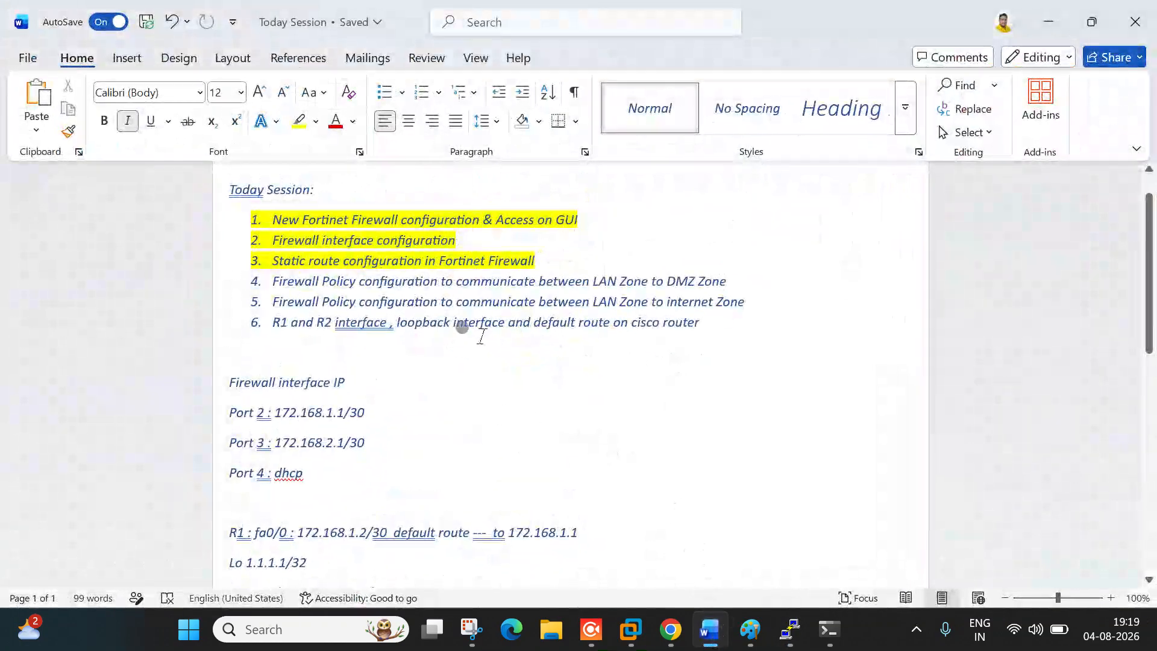
Step: Append 'towards Firewall' to agenda item 6, start an empty item 7, and switch back to EVE
left_click_drag(533, 328, 713, 335)
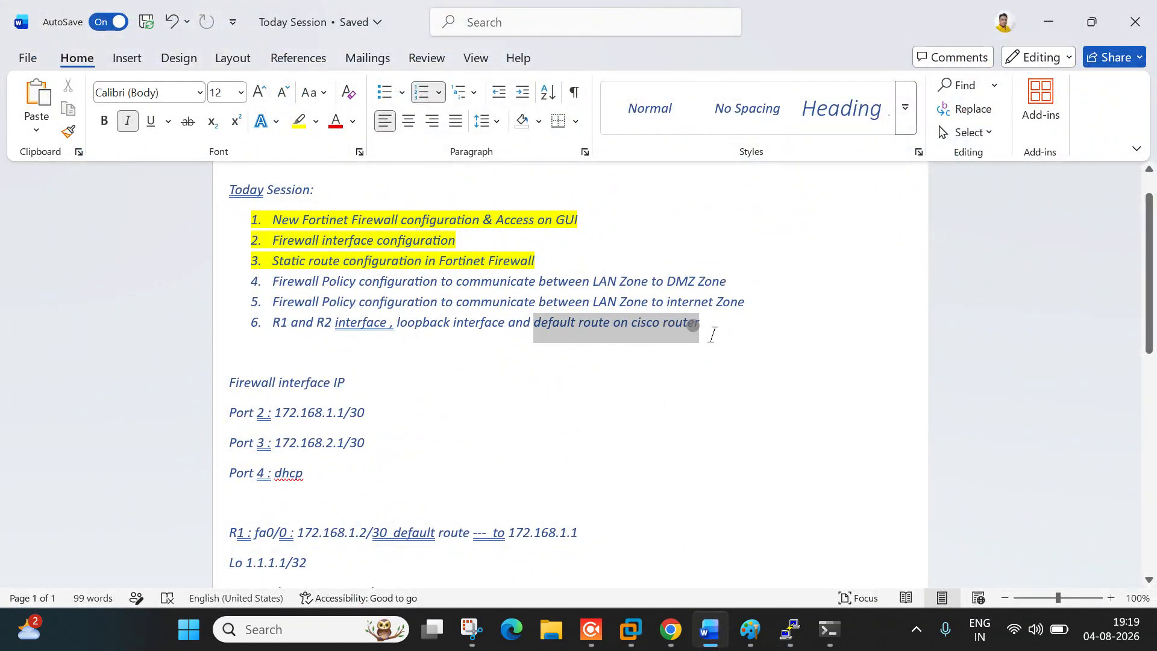
left_click(745, 343)
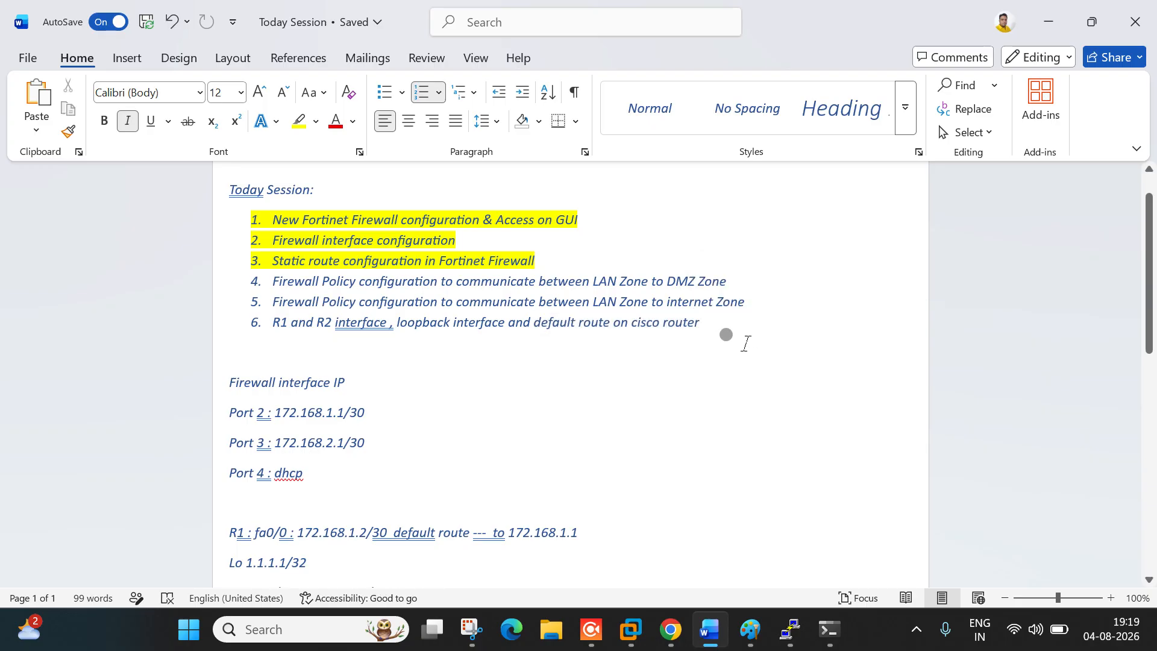
type("towards Fire")
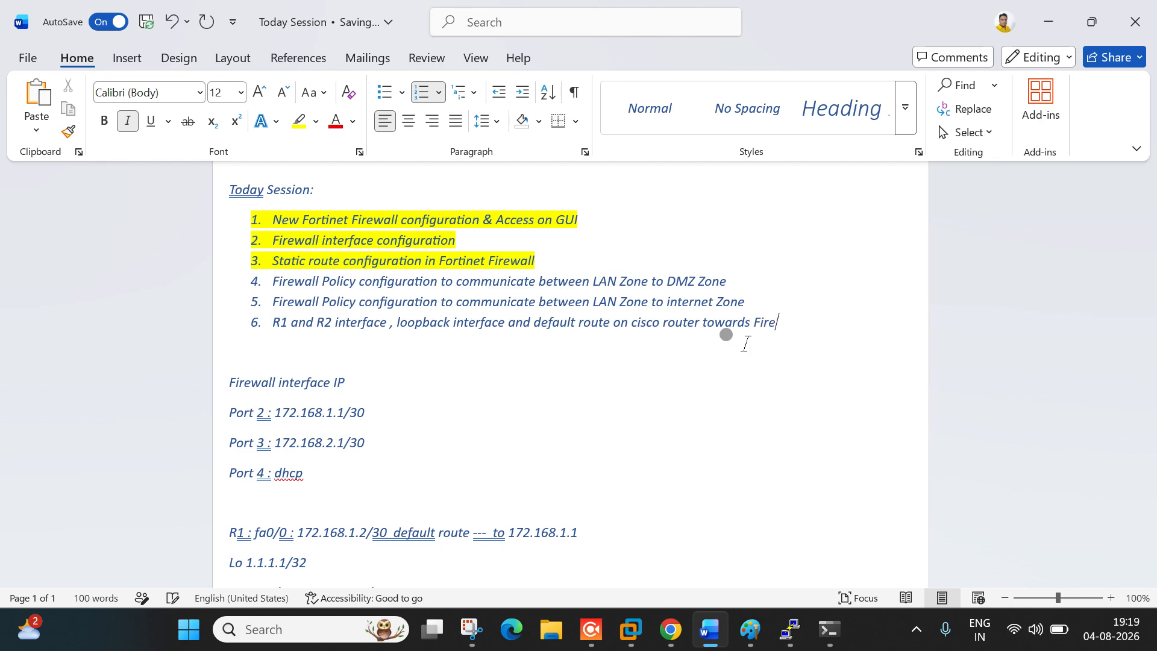
type("wall")
key("Return")
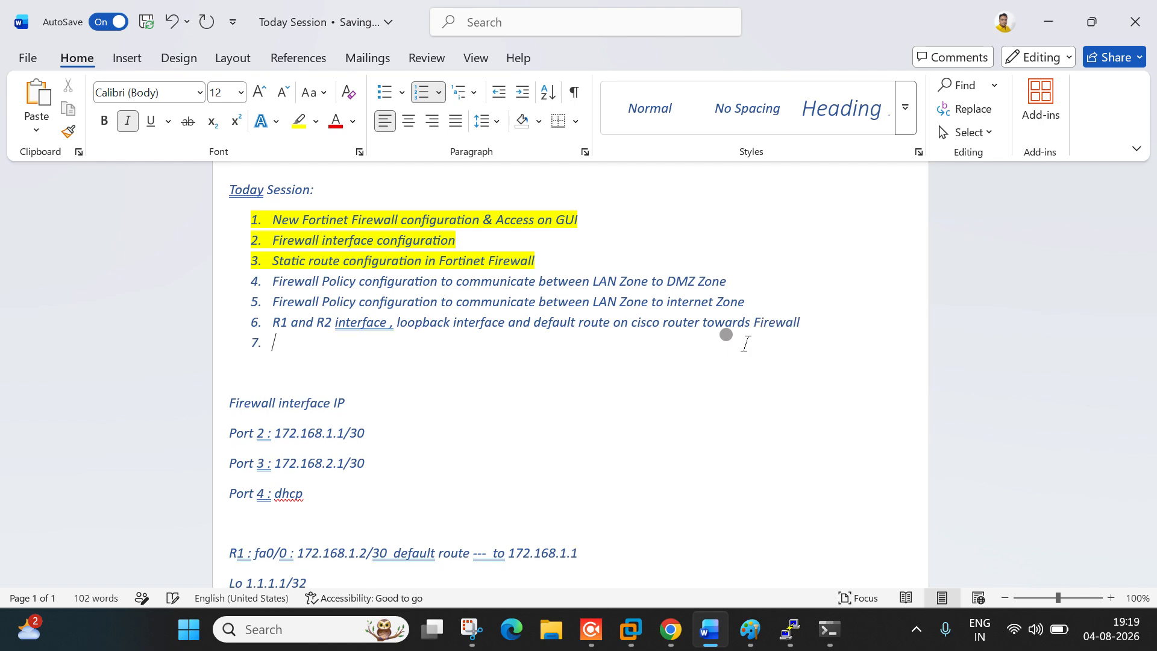
key("alt+Tab")
key("alt+Tab")
key("Tab")
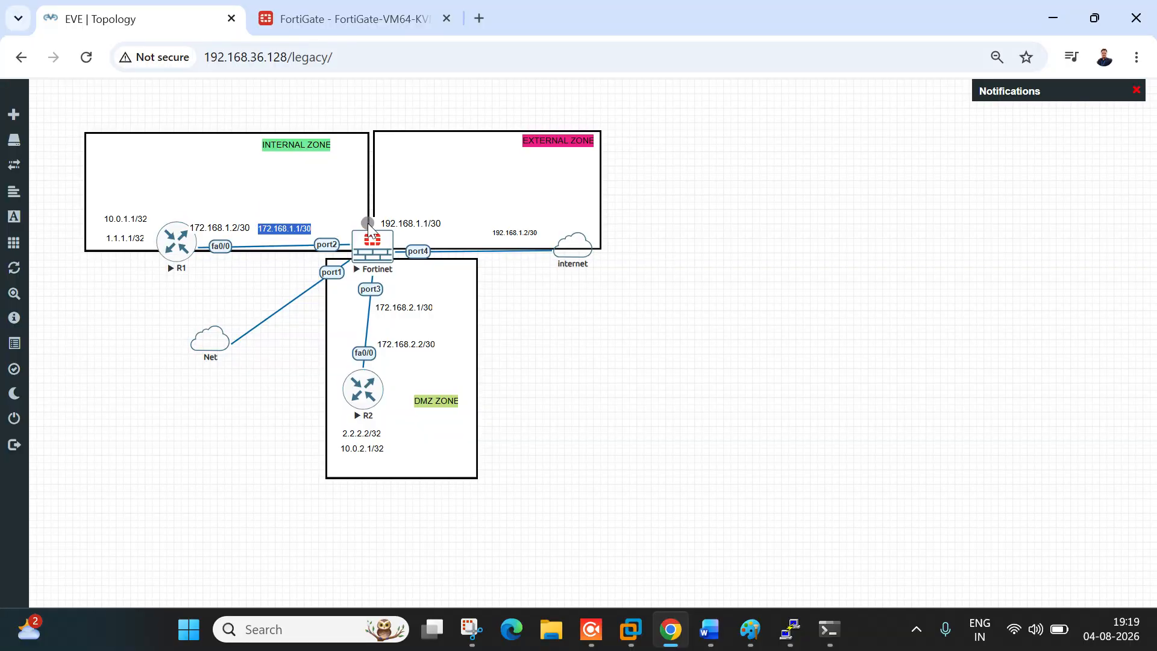
Step: Add R1's default route ip route 0.0.0.0 0.0.0.0 172.168.1.1 and leave configuration mode
left_click(790, 628)
left_click(799, 559)
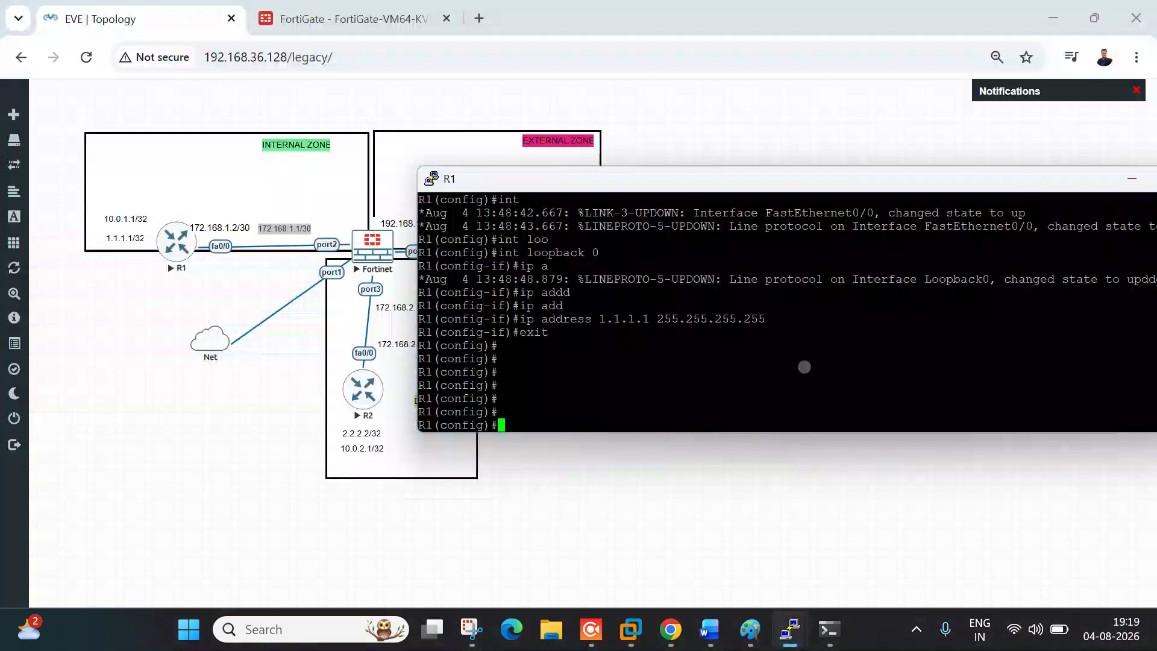
type("ip route 0.0.0.0 0.0.0.0")
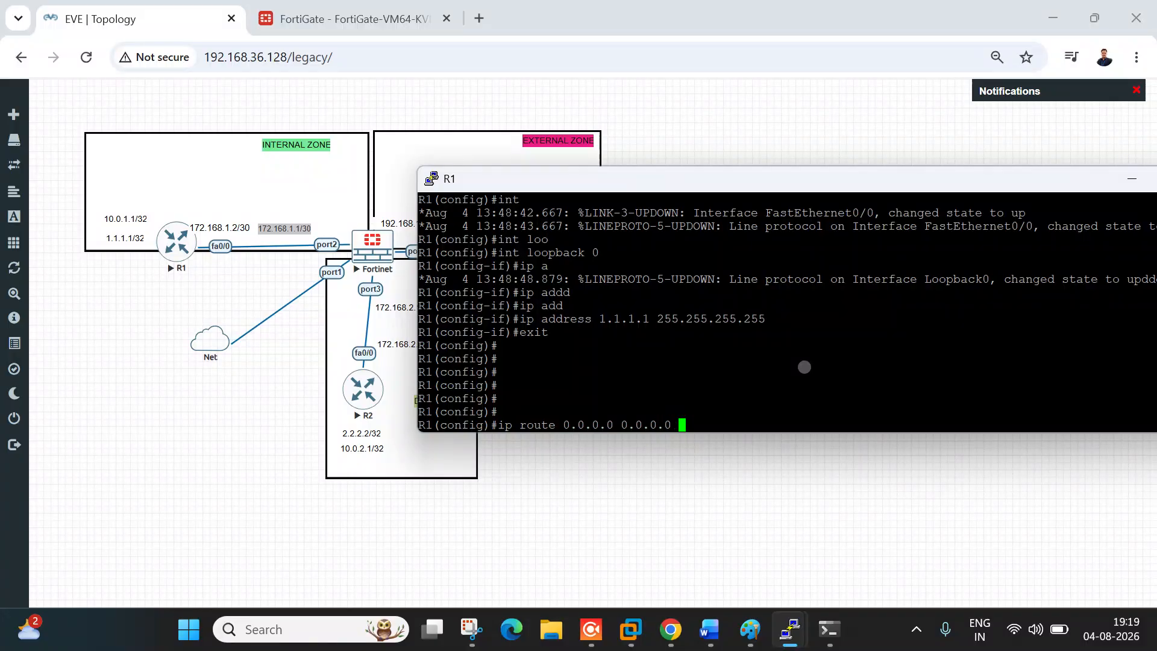
scroll(759, 364, "up", 3)
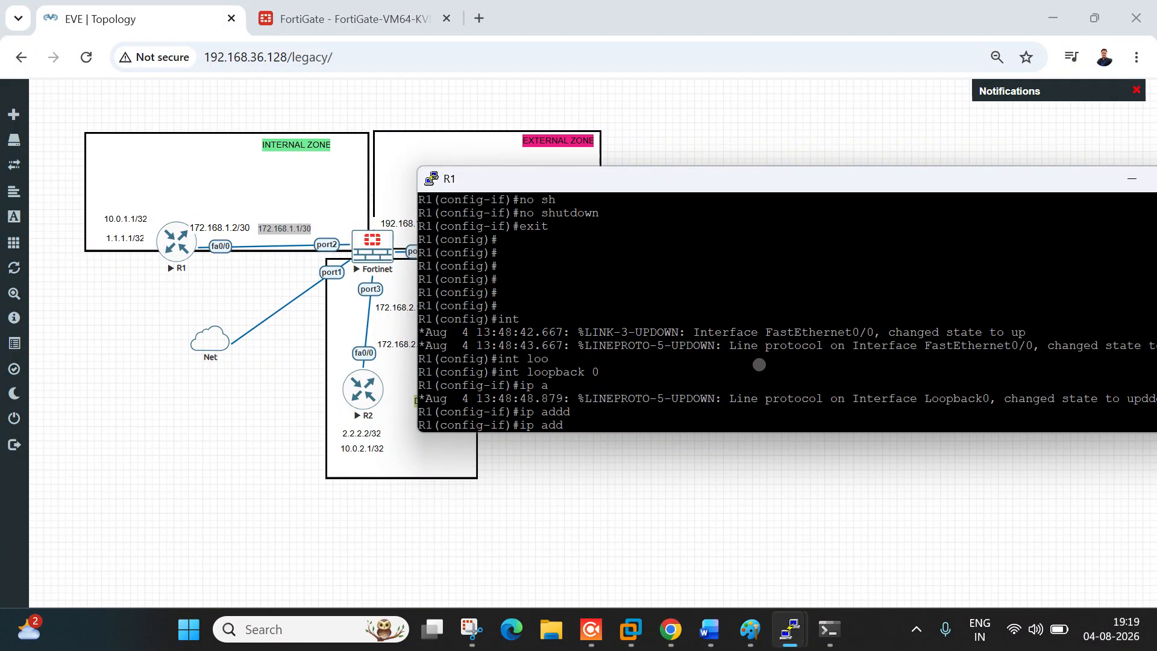
scroll(685, 349, "down", 3)
scroll(687, 357, "up", 6)
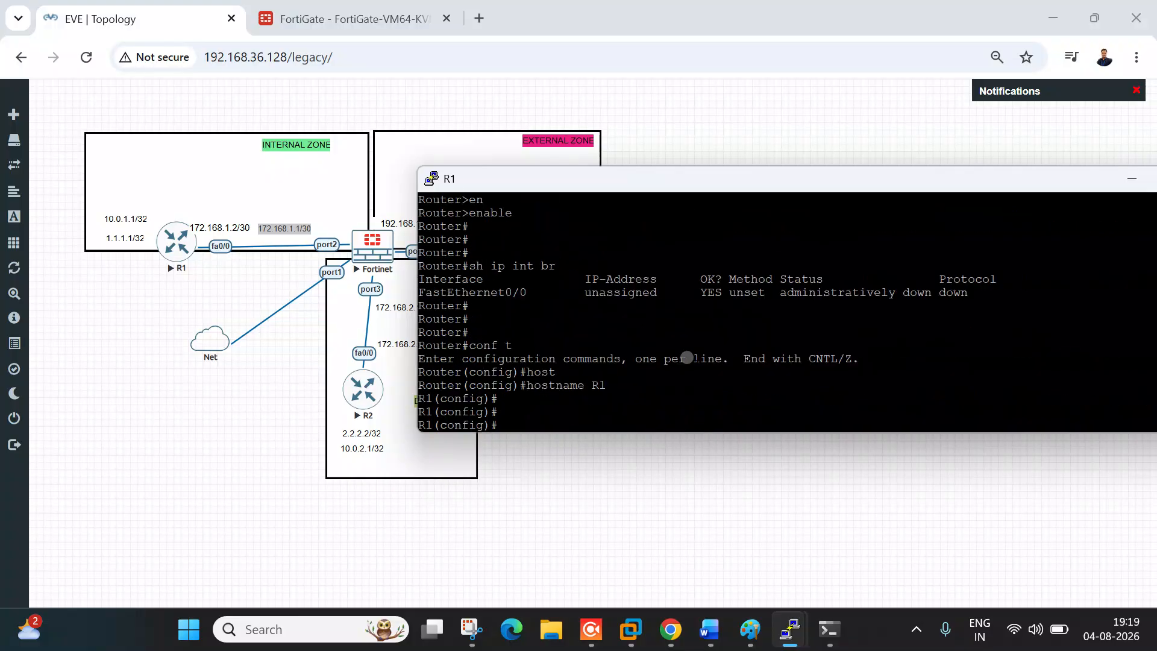
scroll(621, 337, "down", 6)
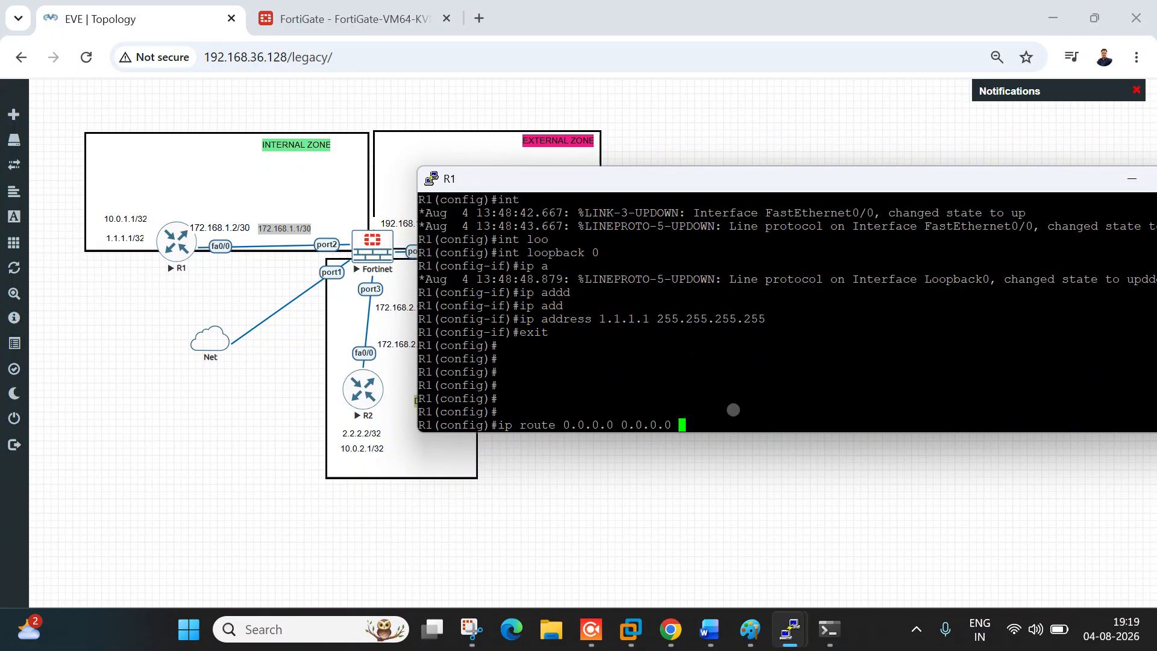
type("172.168")
key("Return")
key("Return")
key("Return")
key("Return")
key("Return")
key("Return")
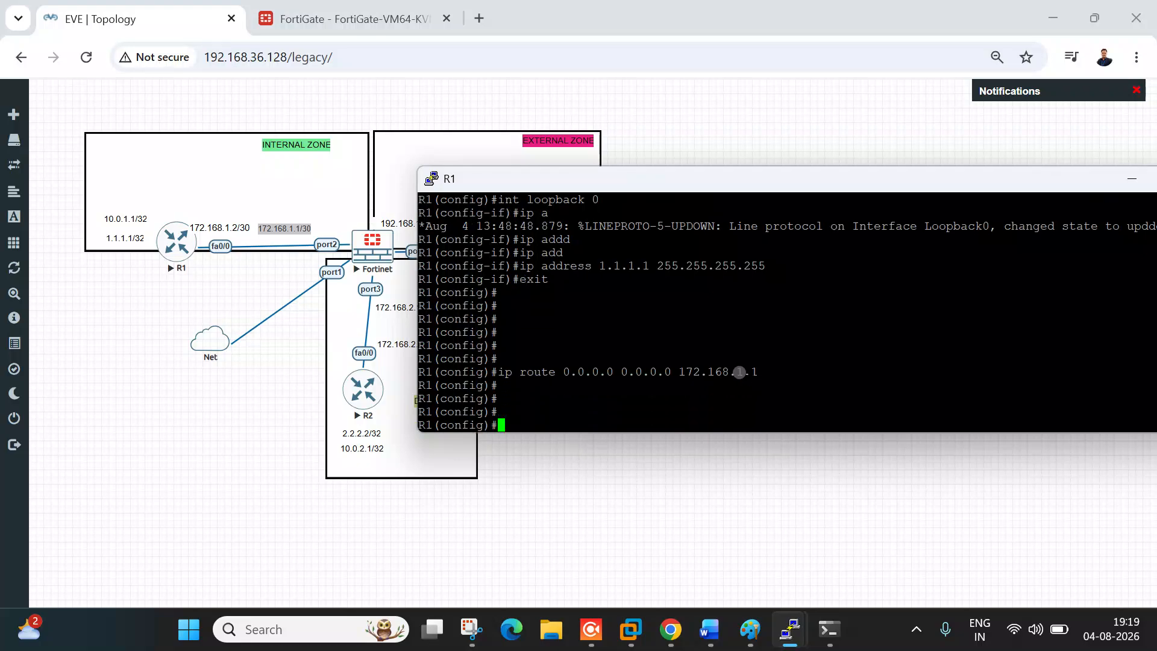
key("Return")
type("exit")
key("Return")
key("Return")
key("Return")
key("Return")
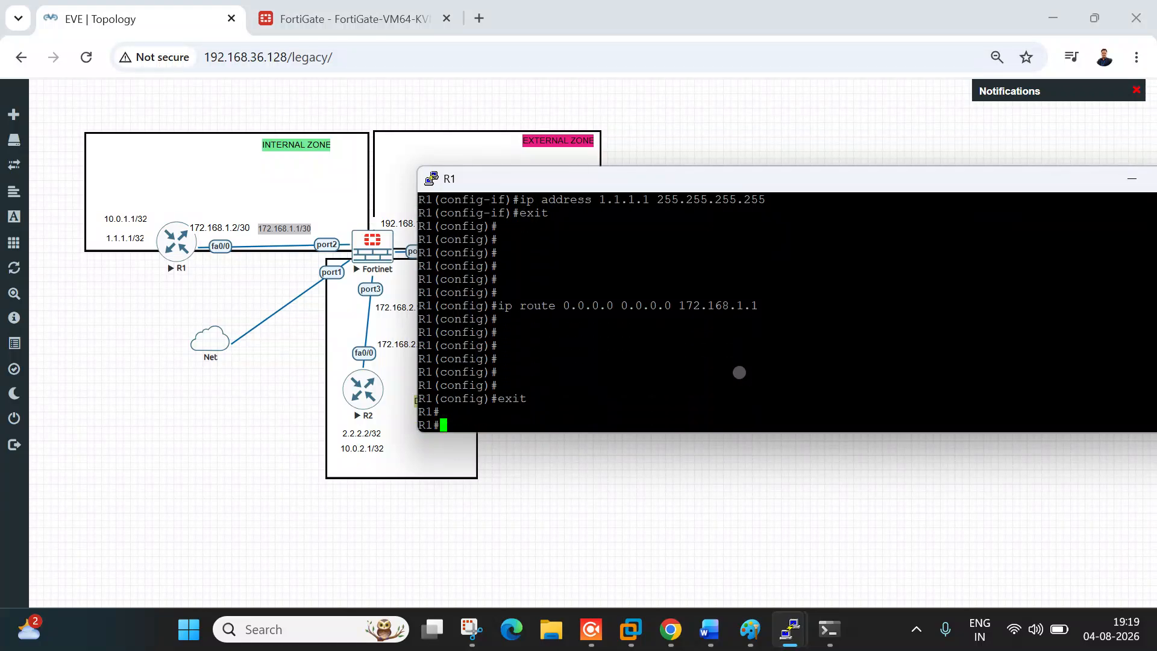
Step: Check R1's interfaces and routing table, confirming the 0.0.0.0/0 route via 172.168.1.1
type("s")
key("Return")
key("Return")
key("Return")
key("Return")
key("Return")
key("Return")
key("Return")
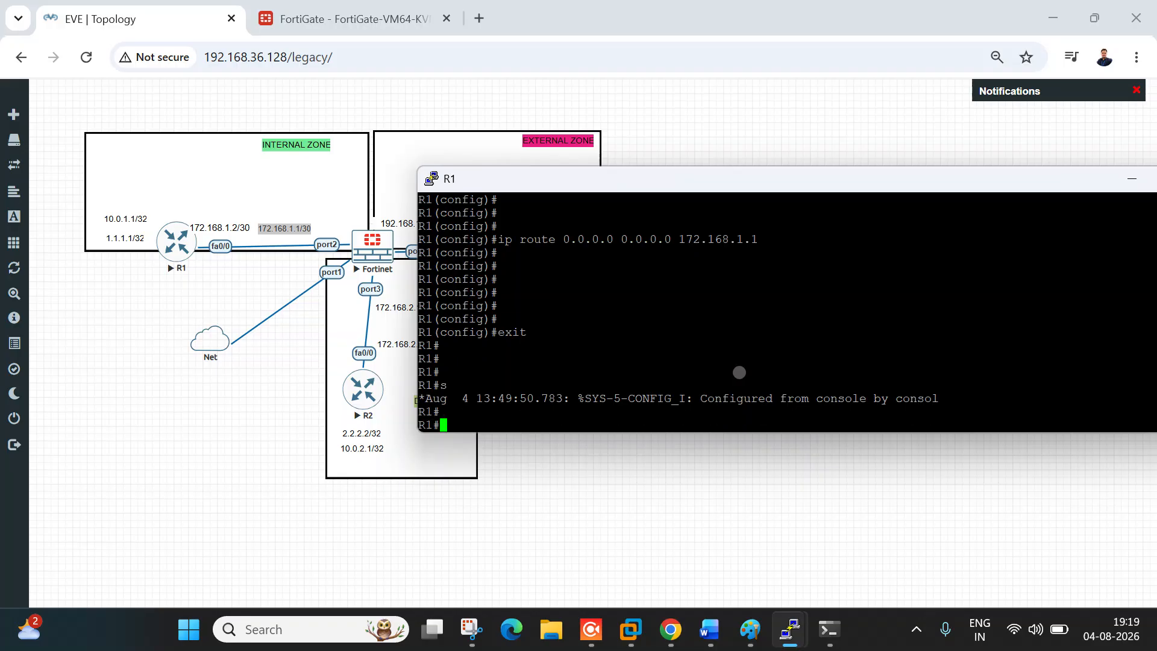
type("shw")
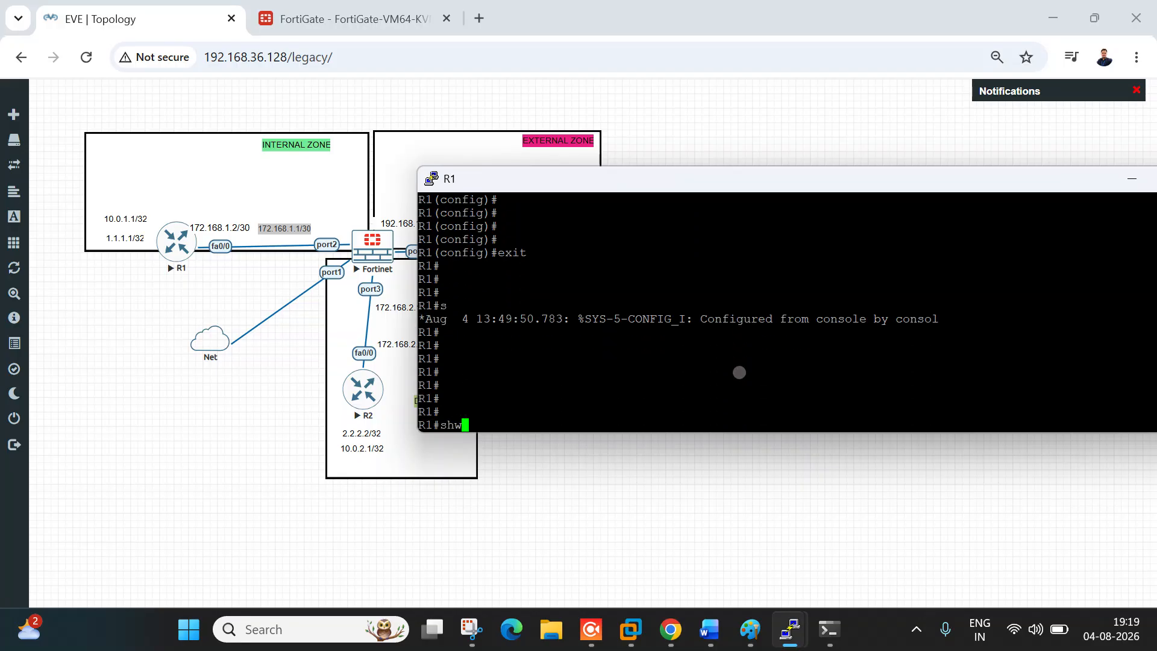
type("o")
key("BackSpace")
key("BackSpace")
key("BackSpace")
type("ow ip int br")
key("Return")
key("Return")
key("Return")
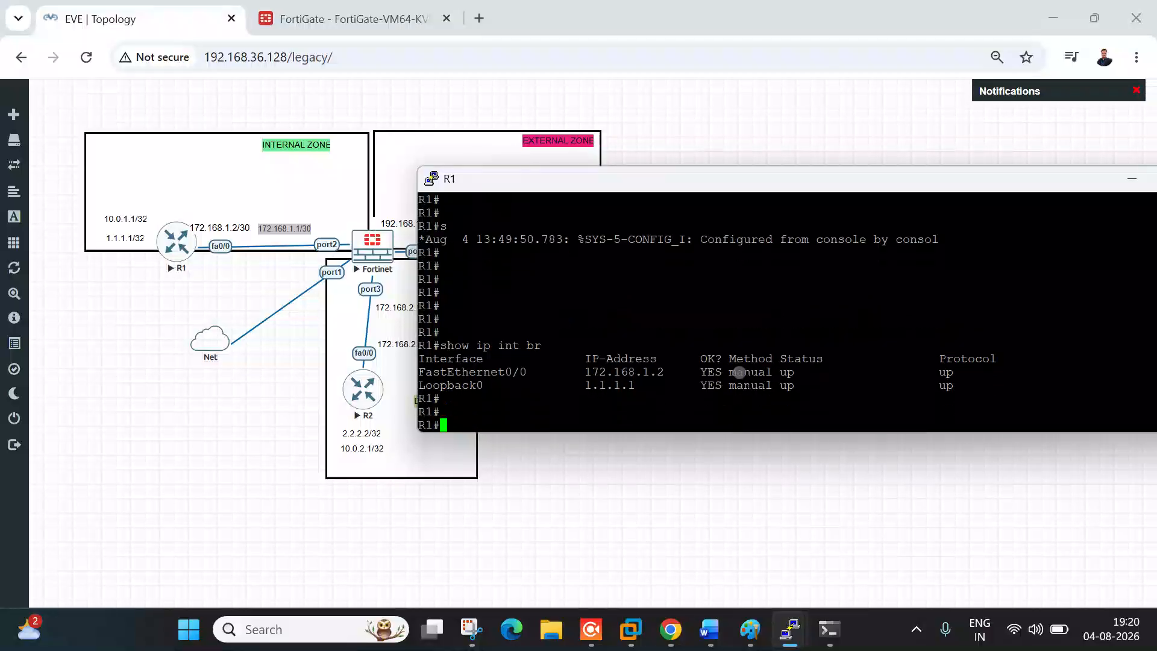
type("show ip")
key("BackSpace")
key("BackSpace")
key("BackSpace")
key("BackSpace")
key("BackSpace")
type("ow iop r")
key("BackSpace")
key("BackSpace")
key("BackSpace")
type("route")
key("Return")
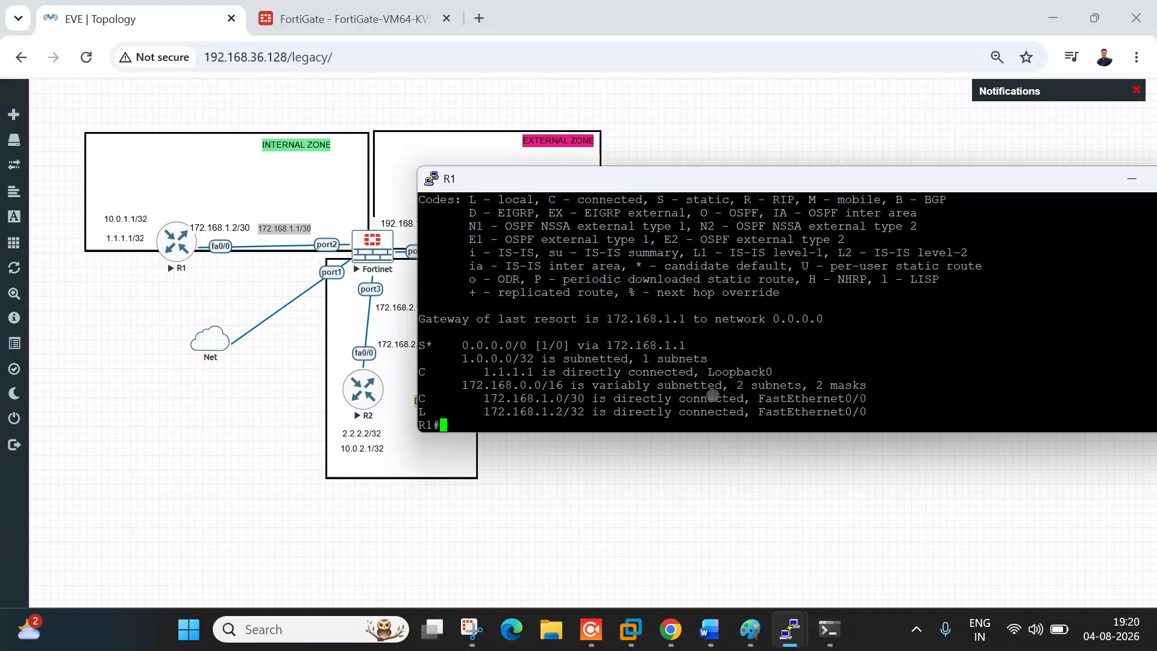
left_click_drag(462, 346, 558, 348)
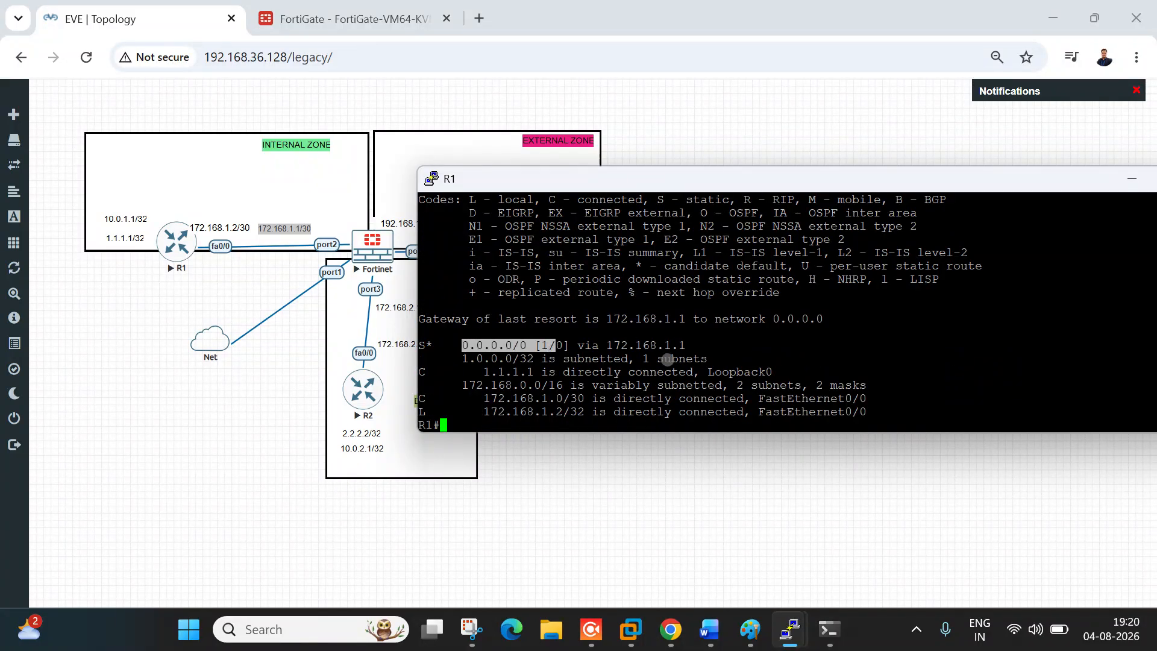
left_click(667, 359)
left_click(288, 450)
Step: Open a telnet console to R2 and enter global configuration mode
left_click(381, 398)
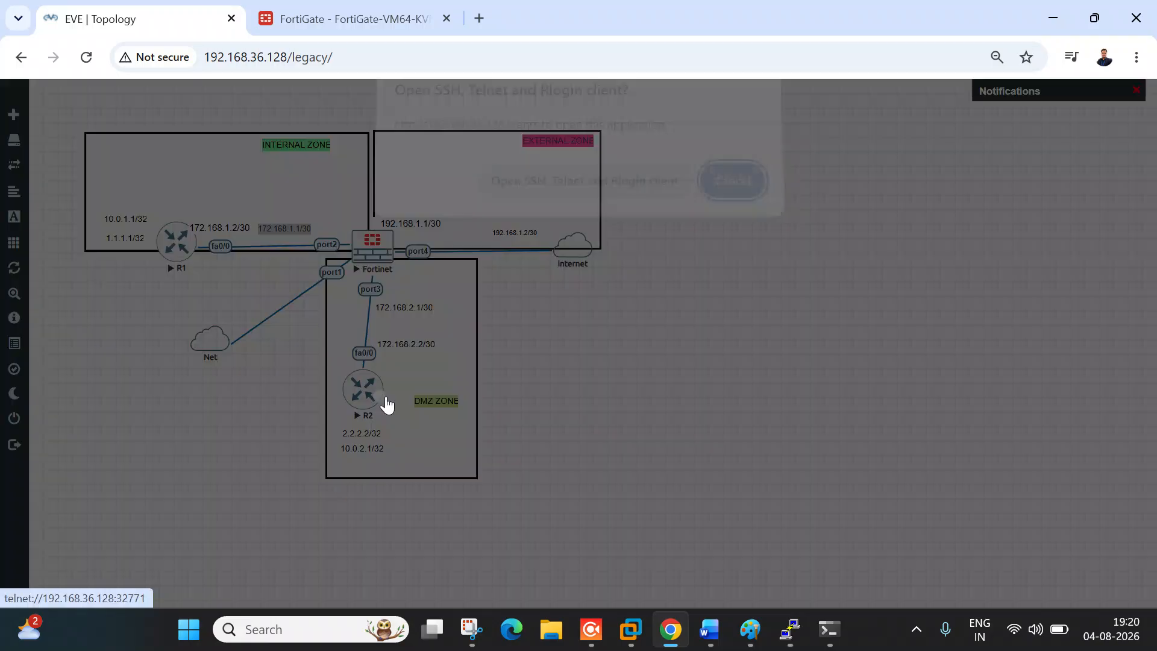
left_click(583, 194)
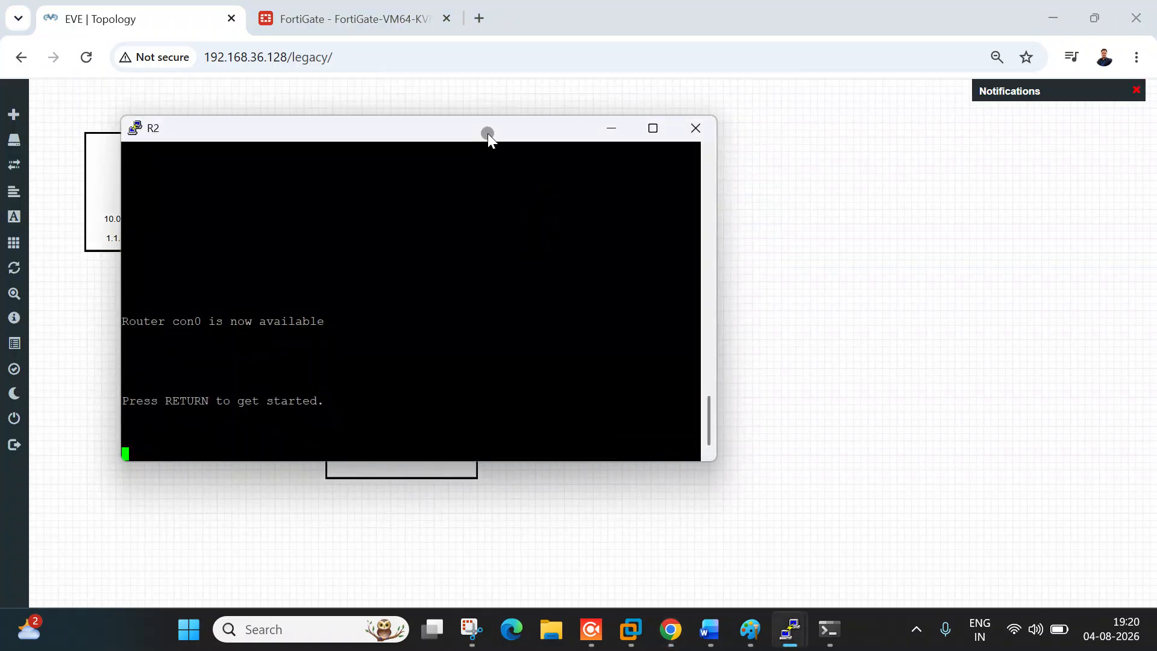
left_click_drag(487, 132, 966, 138)
key("Return")
key("Return")
key("Return")
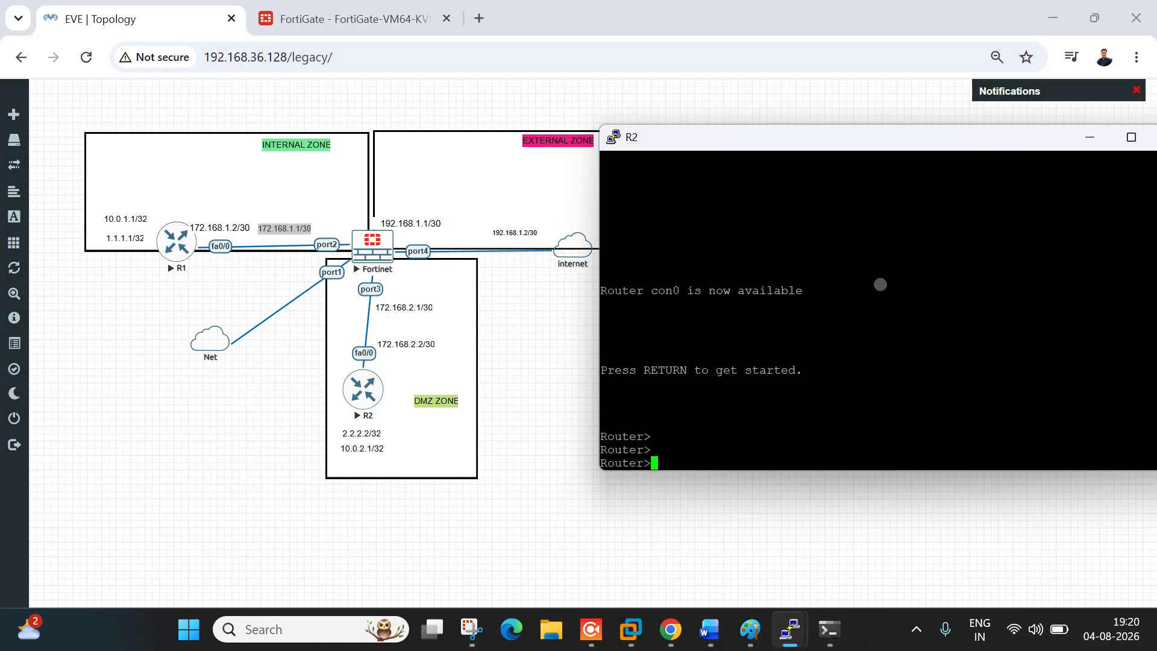
type("en")
key("Tab")
key("Return")
key("Return")
key("Return")
key("Return")
key("Return")
key("Return")
key("Return")
key("Return")
key("Return")
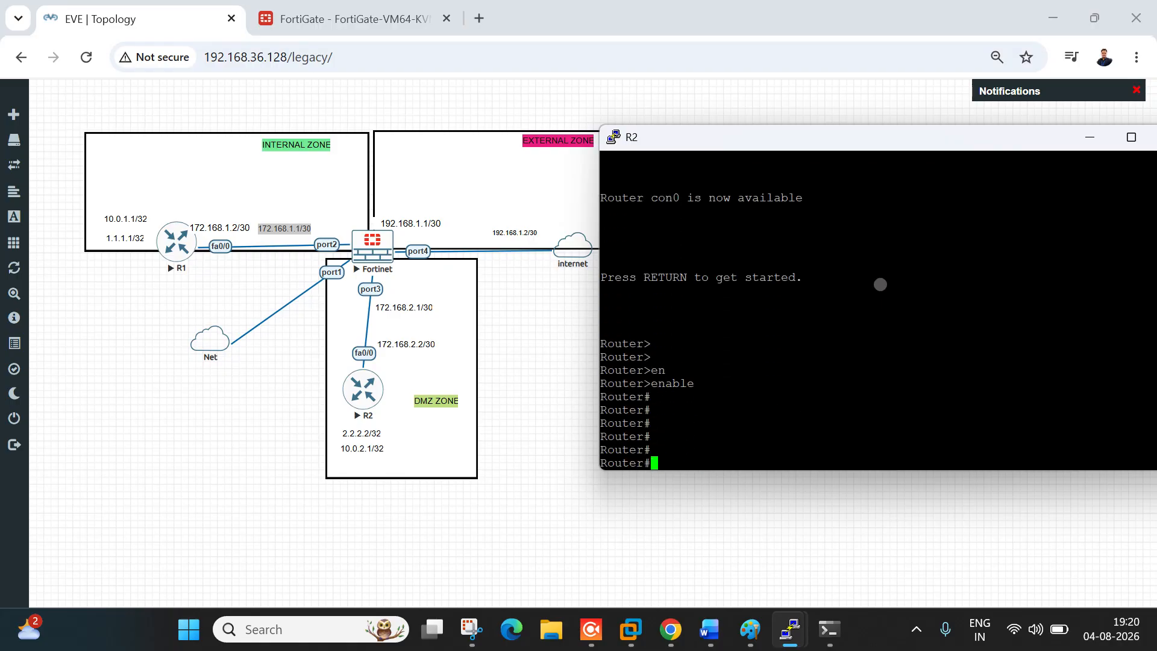
type("conf t")
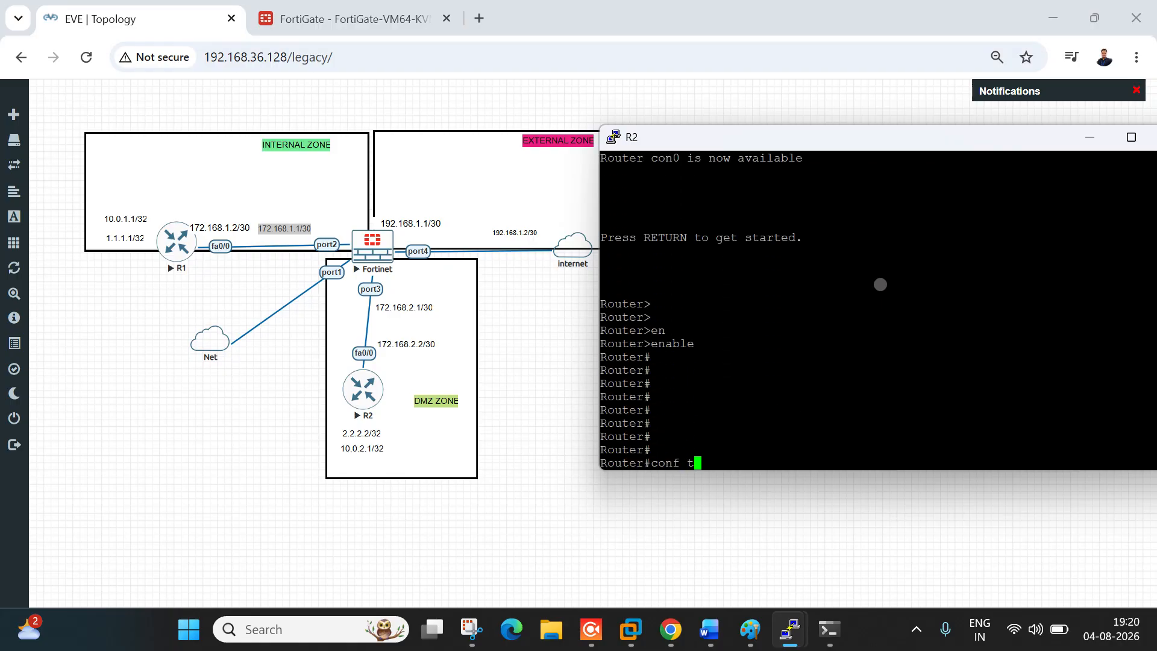
key("Return")
Step: Set the router's hostname to R2
type("host")
key("Tab")
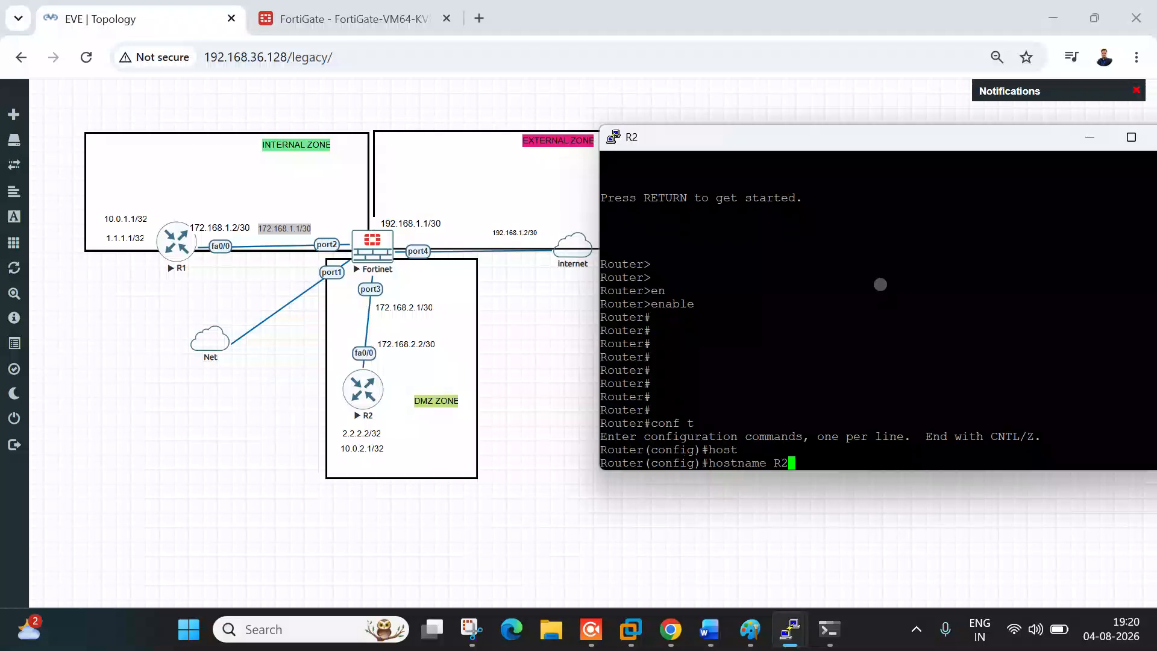
key("Return")
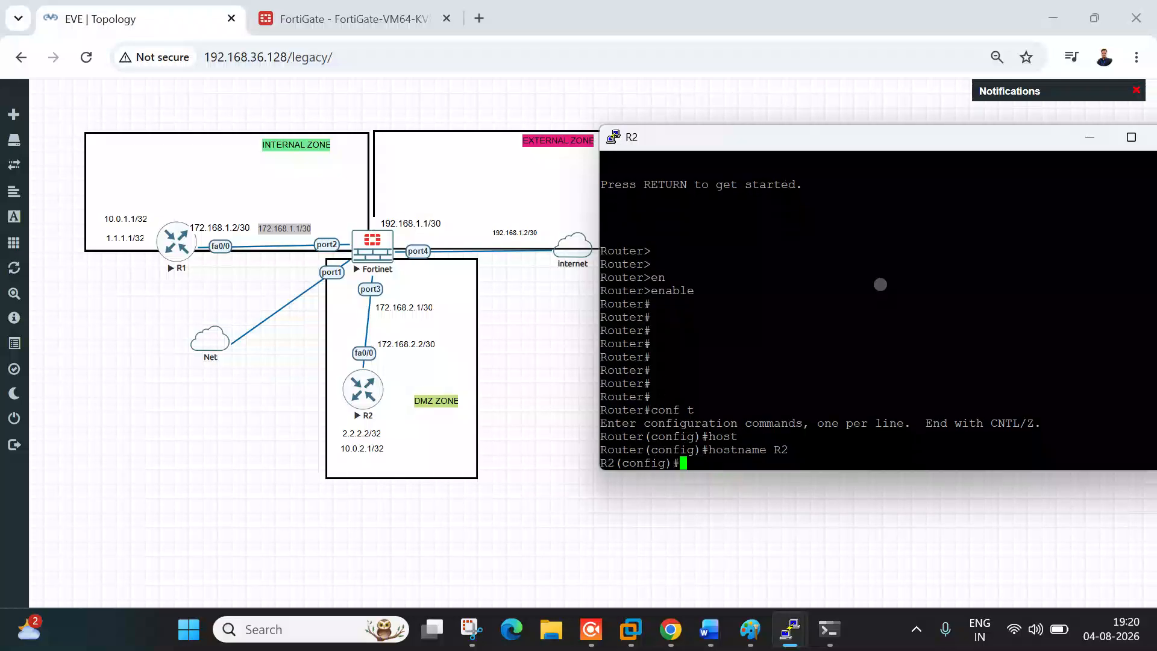
key("Return")
key("Return")
key("Return")
key("Return")
key("Return")
key("Return")
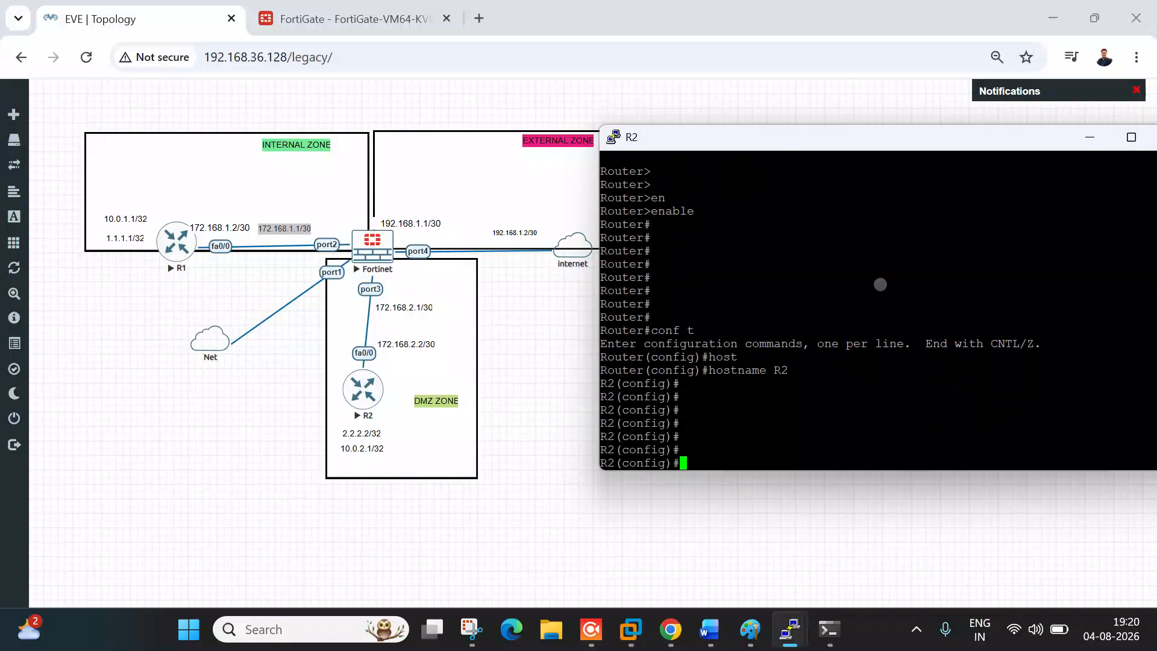
key("Return")
key("Return")
key("Return")
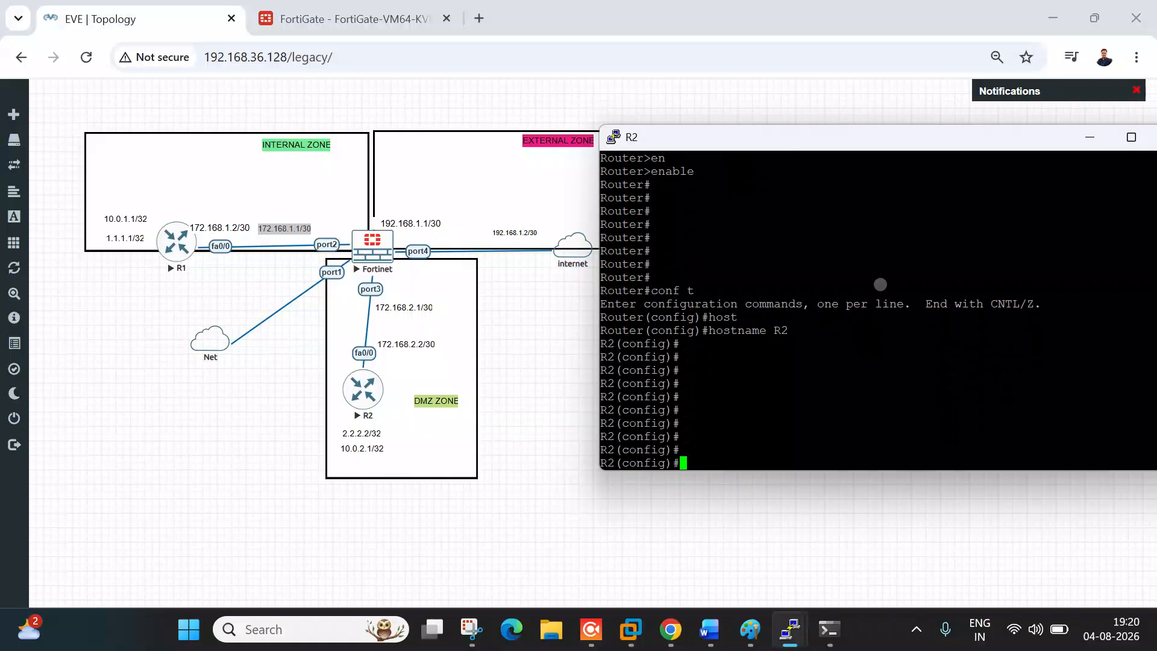
key("Return")
key("Return")
Step: Give R2's FastEthernet0/0 address 172.168.2.2/30 and bring it up
type("int fa")
key("Tab")
type("0/0")
key("Return")
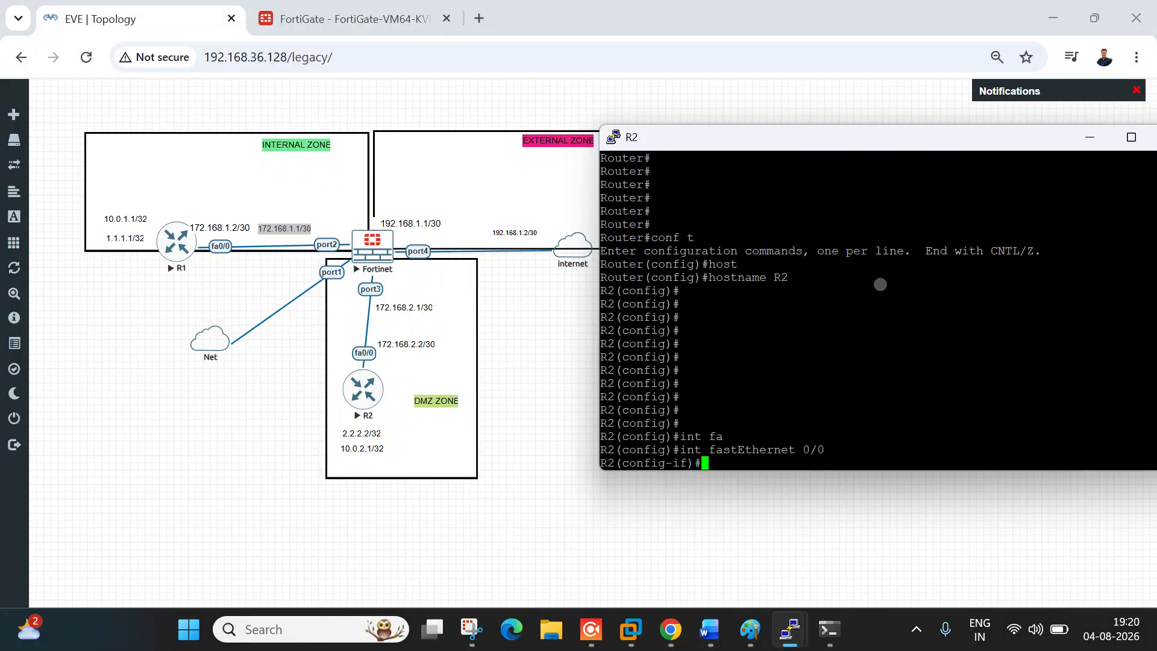
type("ip add")
key("Tab")
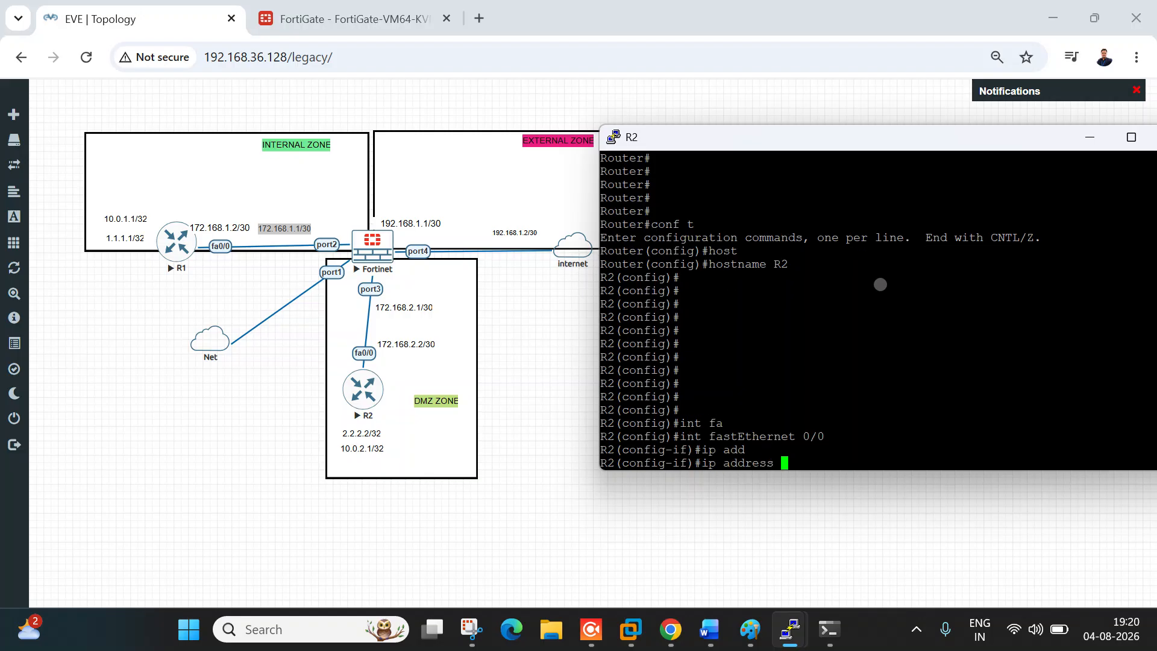
type("172.168.2.2 255.255.255.")
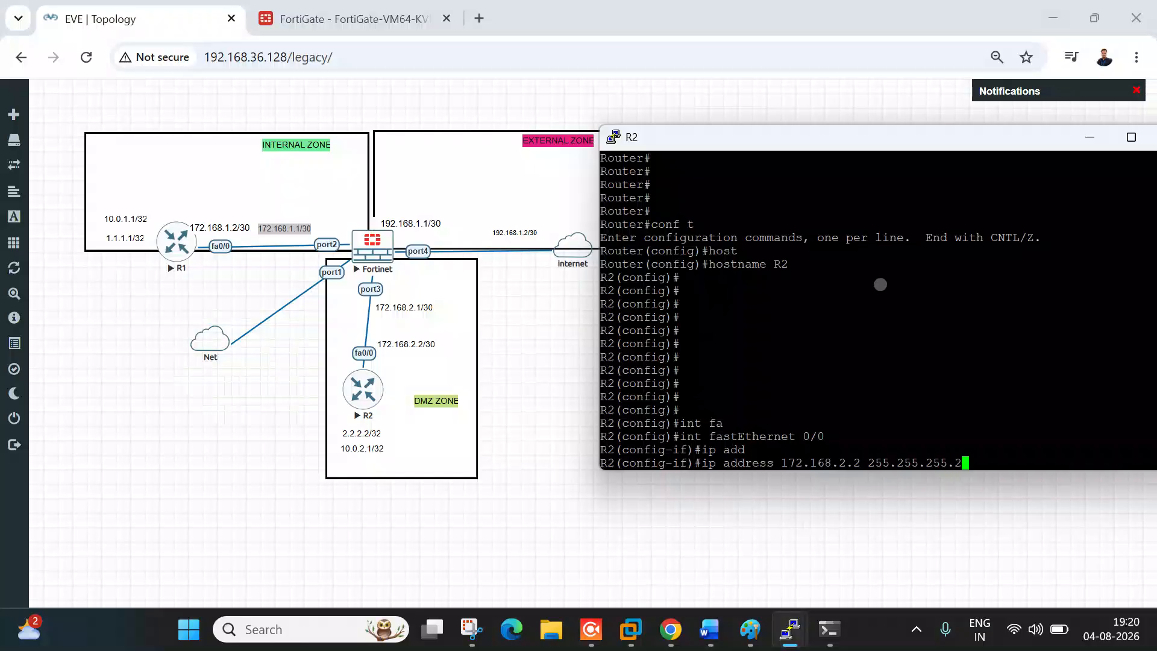
type("2")
key("Return")
type("no sh")
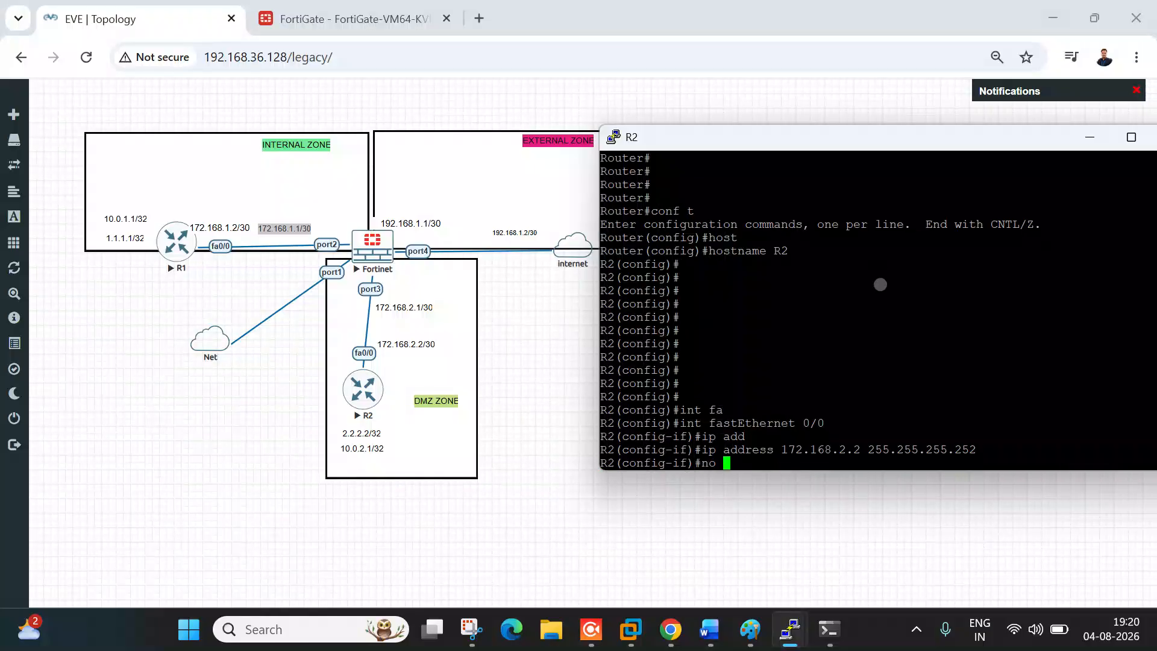
key("Tab")
key("Return")
type("exit")
key("Return")
Step: Create R2's Loopback0 with 2.2.2.2 255.255.255.255 and enable it
type("int ")
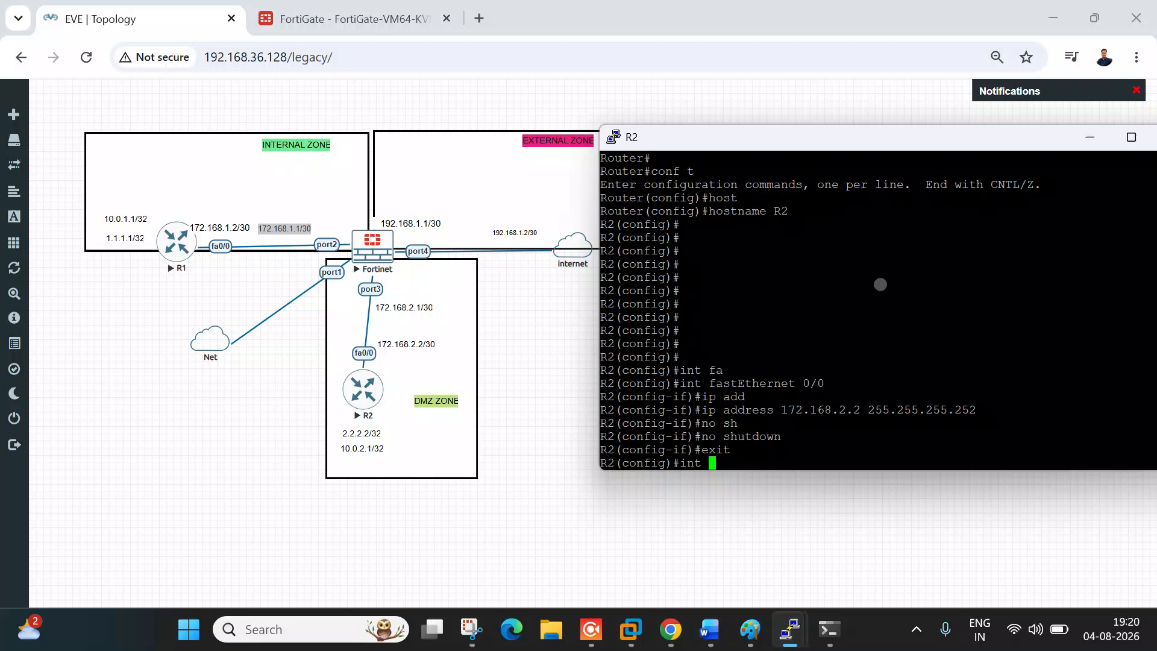
type("loo")
key("Tab")
type("0")
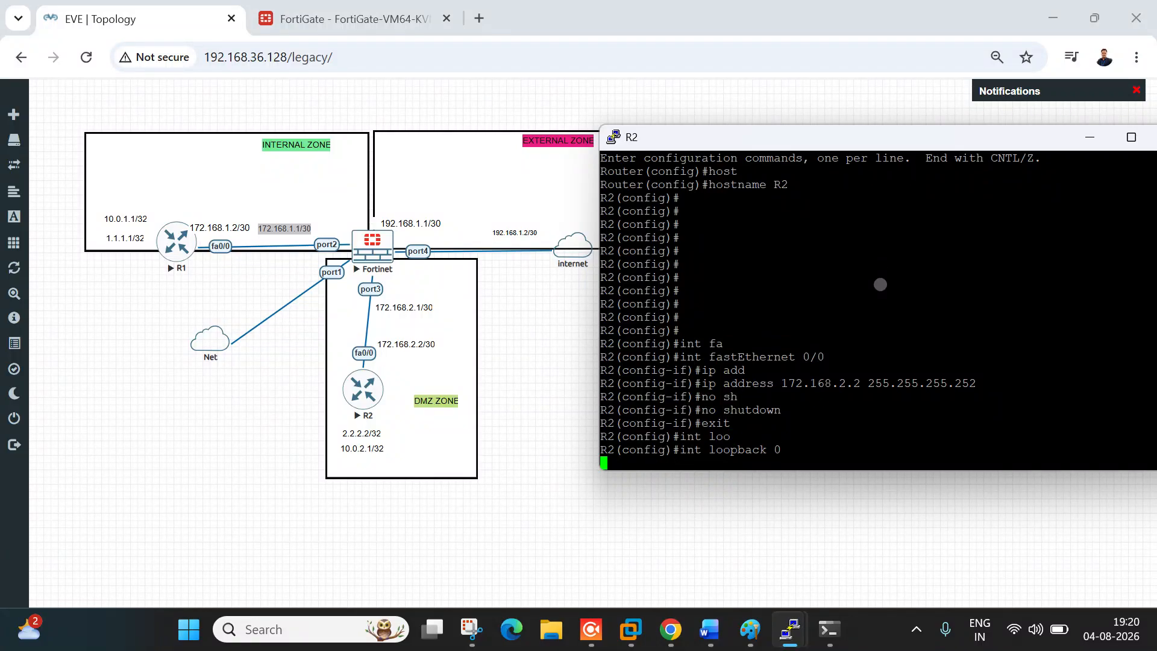
key("Return")
key("Return")
key("Return")
key("Return")
key("Return")
type("ip a")
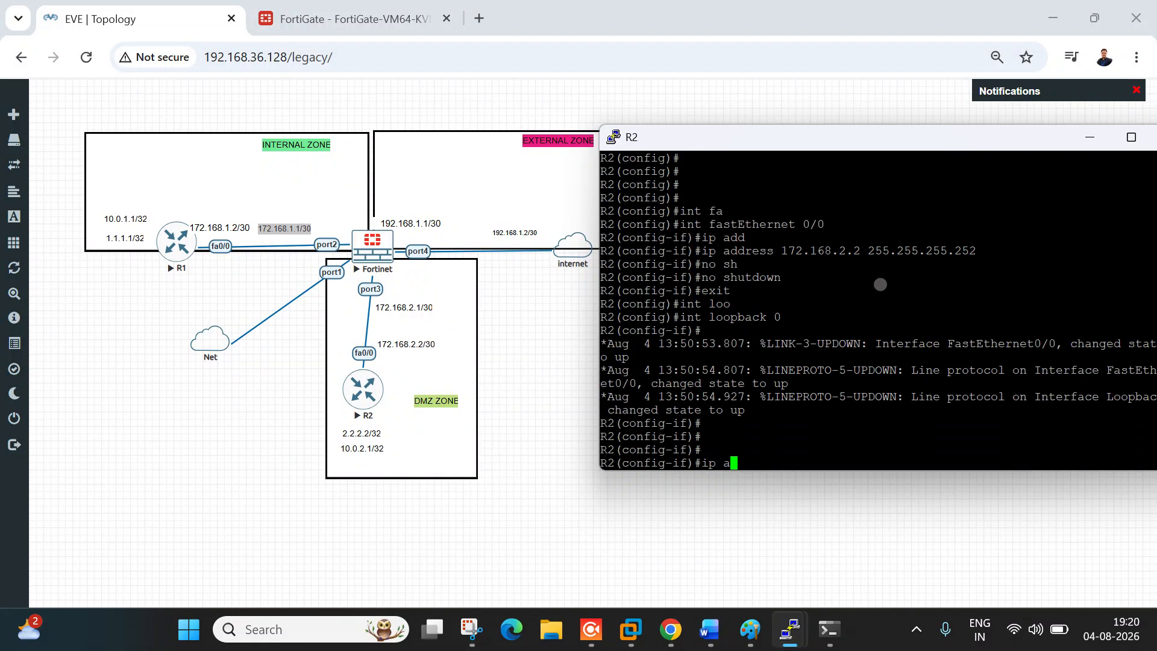
type("dd")
key("Tab")
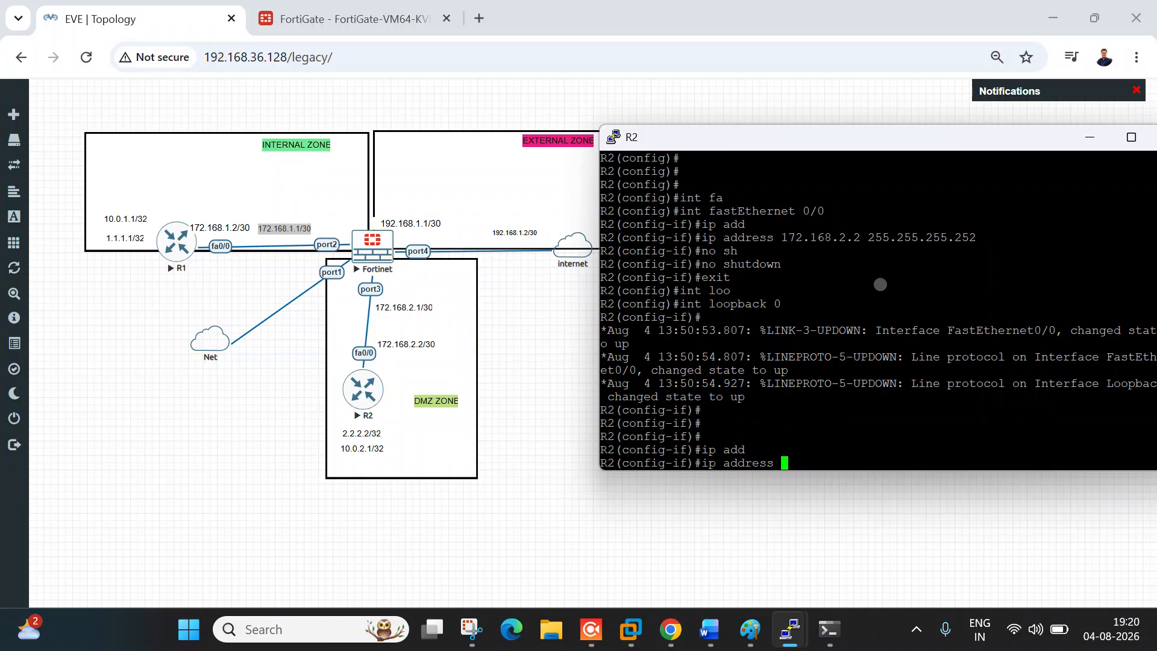
type("2.2.2.2 255.255.255.255")
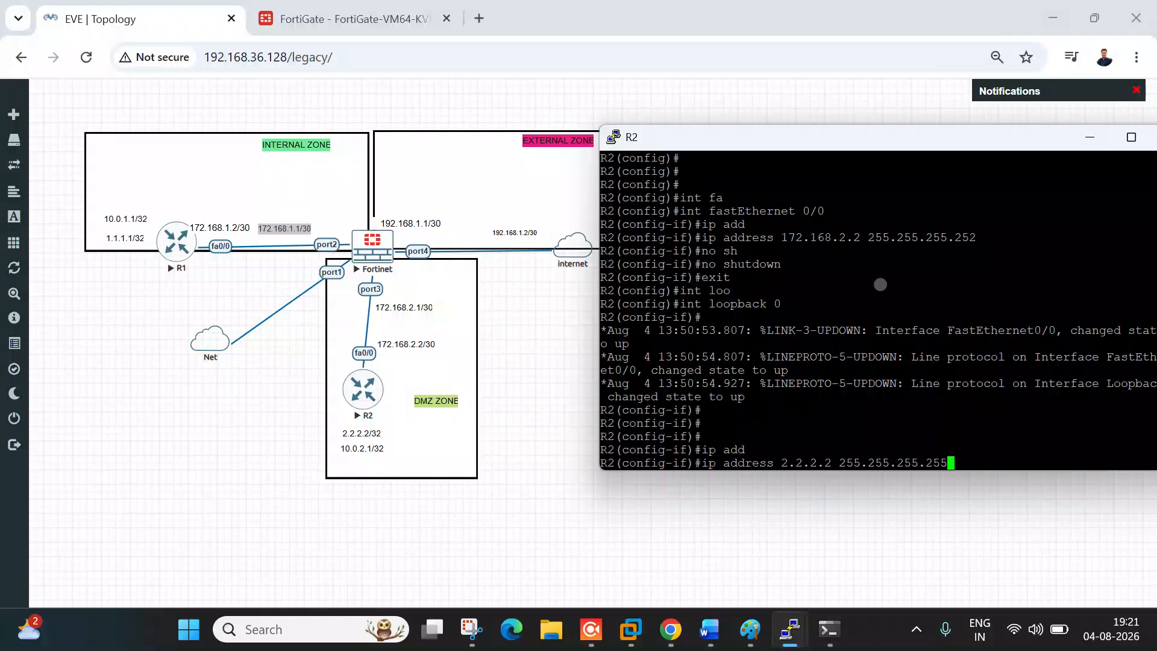
key("Return")
type("no sh")
key("Return")
type("no sh")
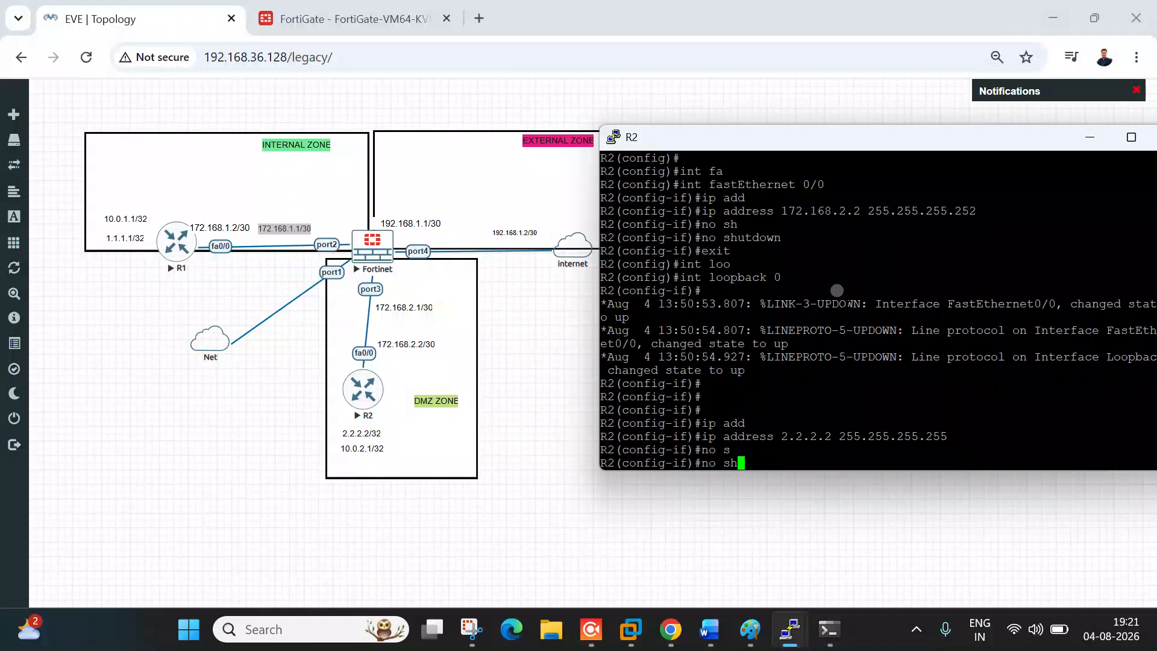
key("Return")
type("exit")
key("Return")
Step: Add R2's default route 0.0.0.0 0.0.0.0 via 172.168.2.1 and exit configuration
type("ip route 0.0.0.0 0.0.0.0")
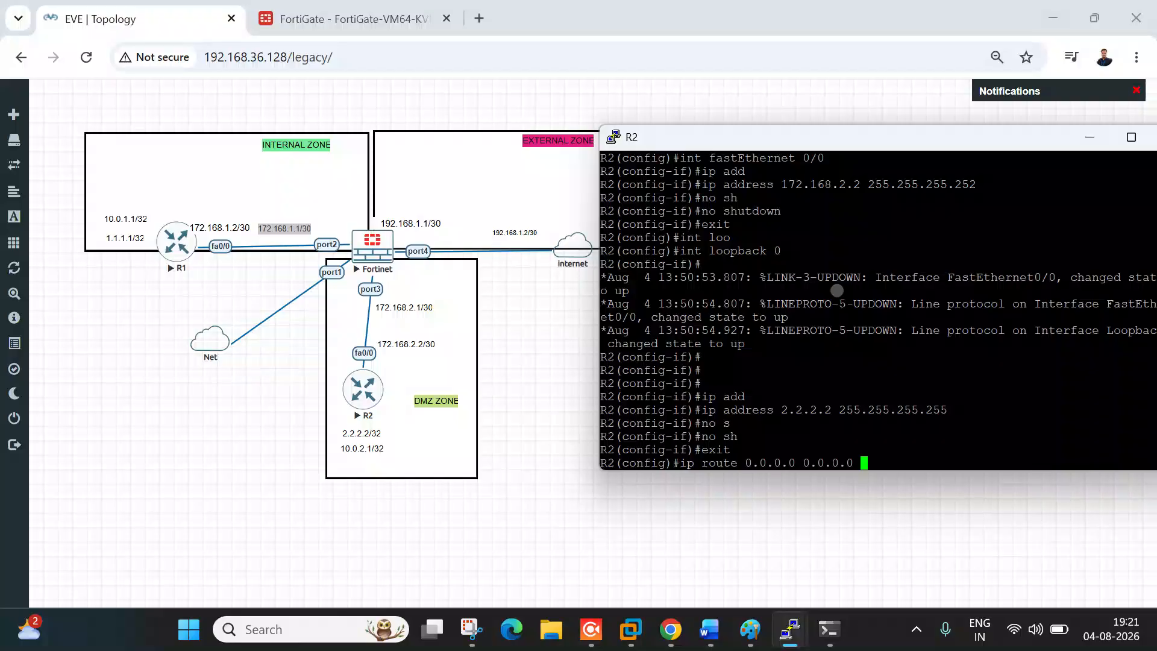
double_click(825, 184)
right_click(859, 374)
key("BackSpace")
type("1")
key("Return")
key("Return")
key("Return")
key("Return")
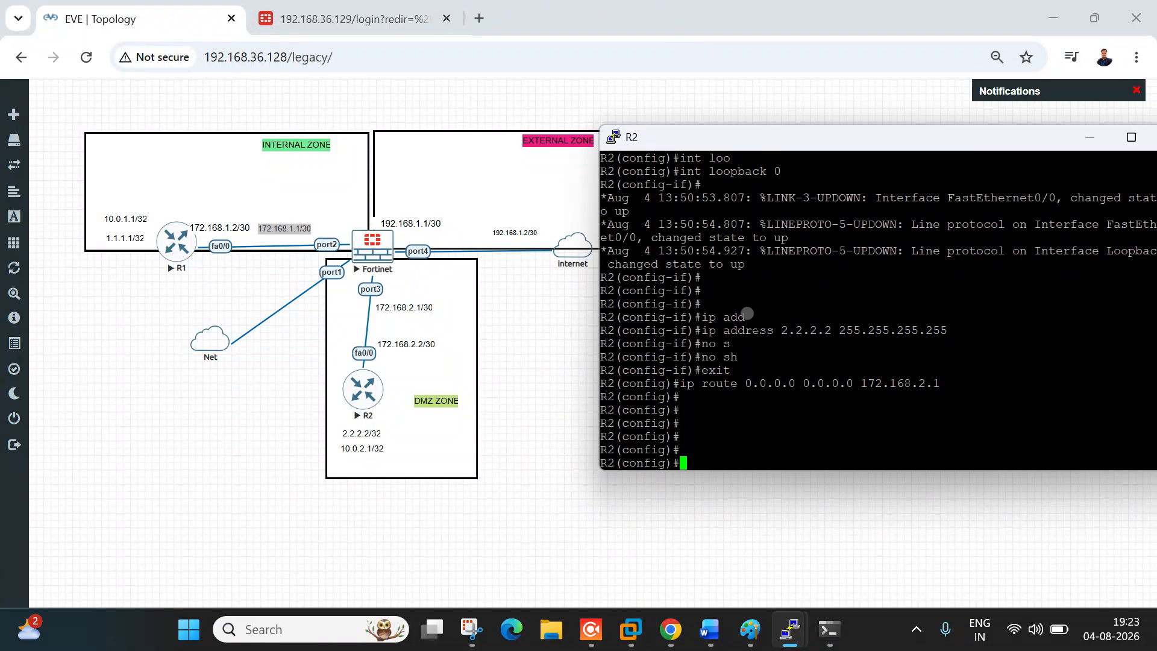
key("Return")
key("Return")
key("Return")
key("Return")
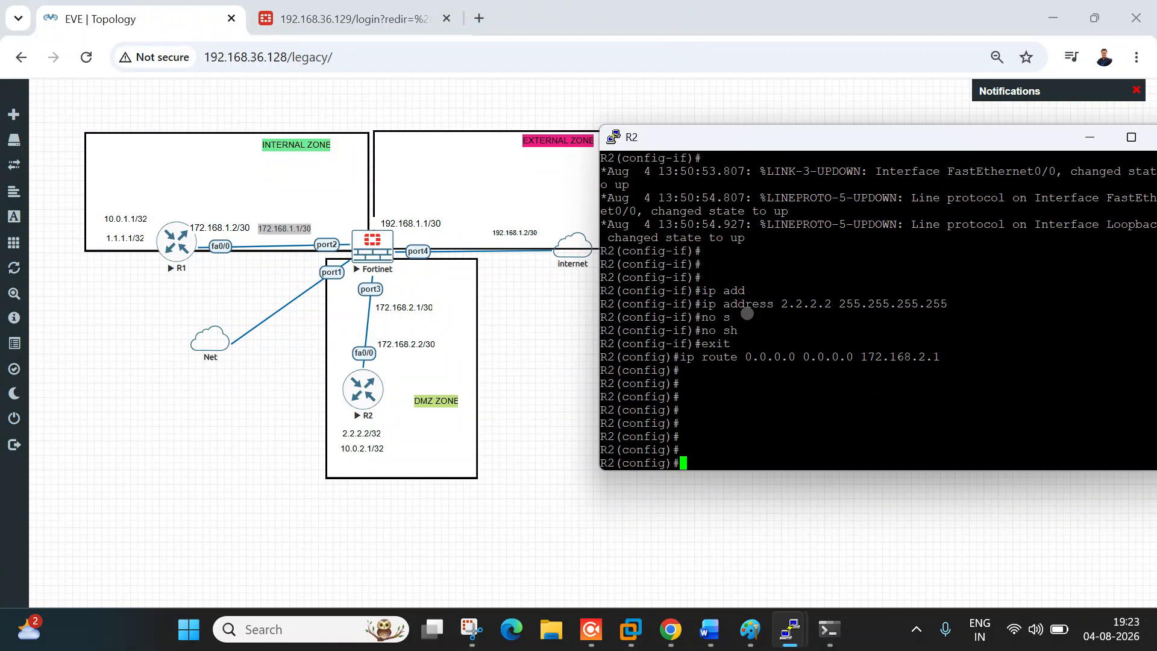
key("Return")
key("Return")
type("exit")
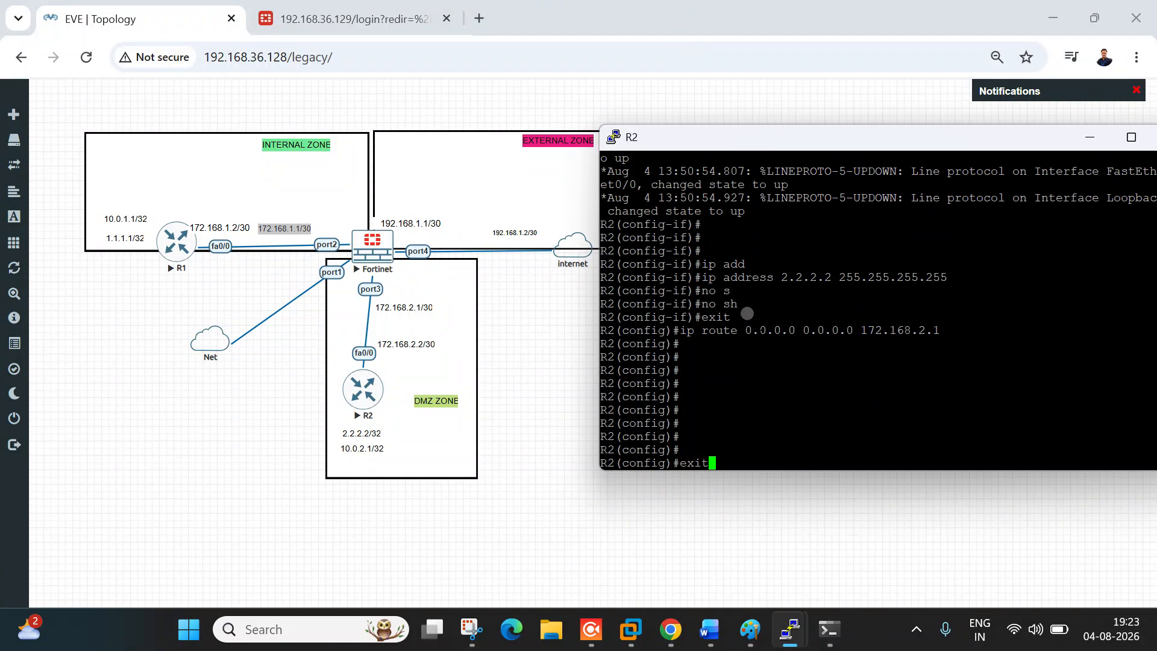
key("Return")
key("Return")
key("Return")
key("Return")
Step: Verify R2's interfaces and its default route via 172.168.2.1, then return to the annotated topology snip
type("sh ip int brief")
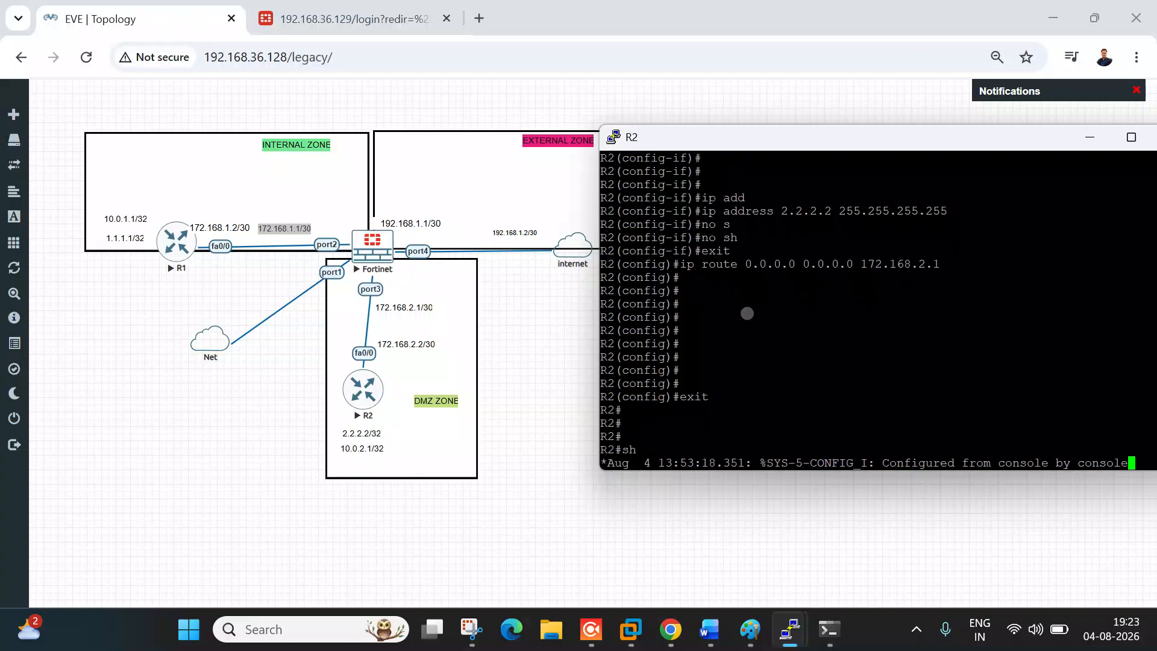
key("Return")
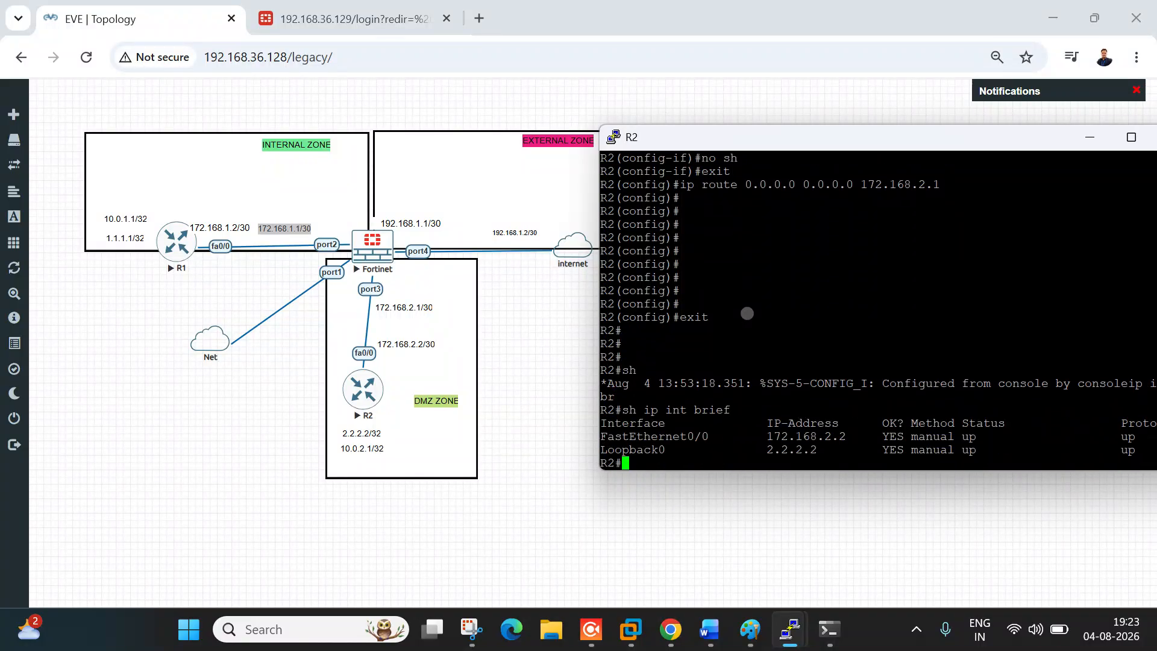
key("Return")
key("Return")
key("Return")
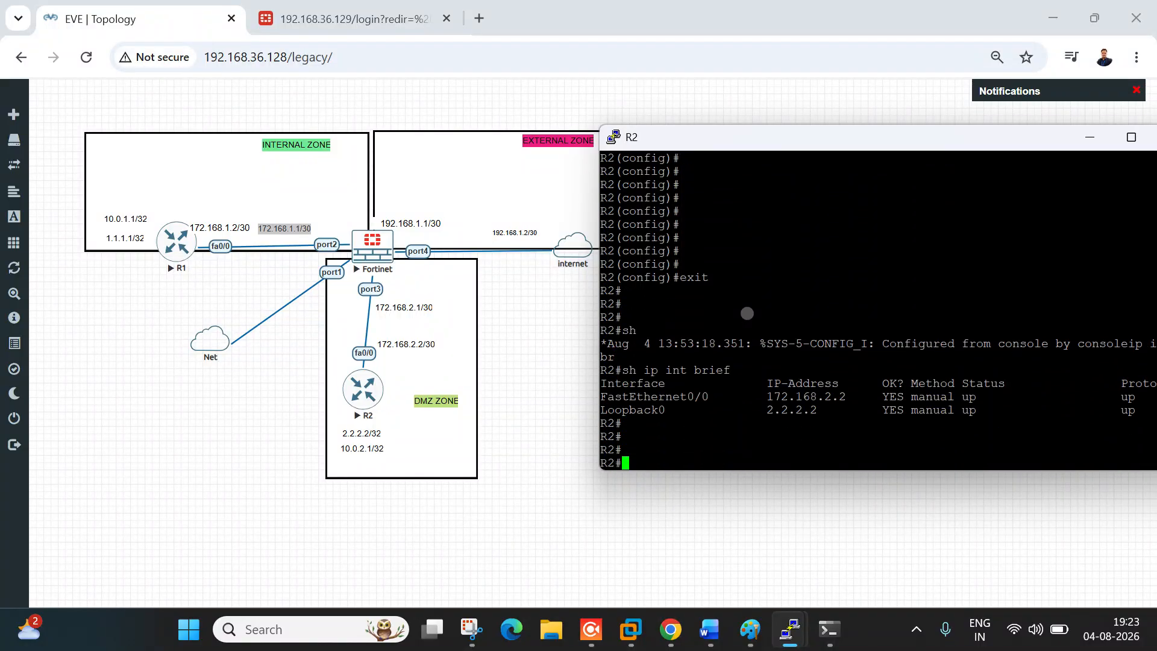
type("sh ip route")
key("Return")
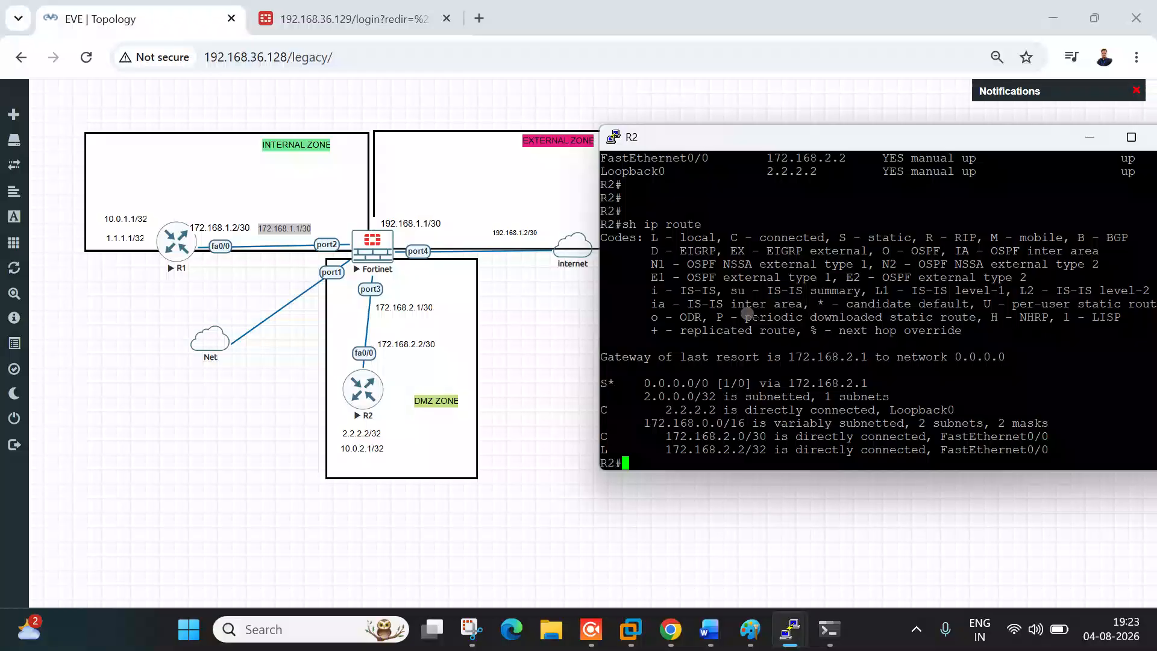
key("Return")
key("Return")
key("Return")
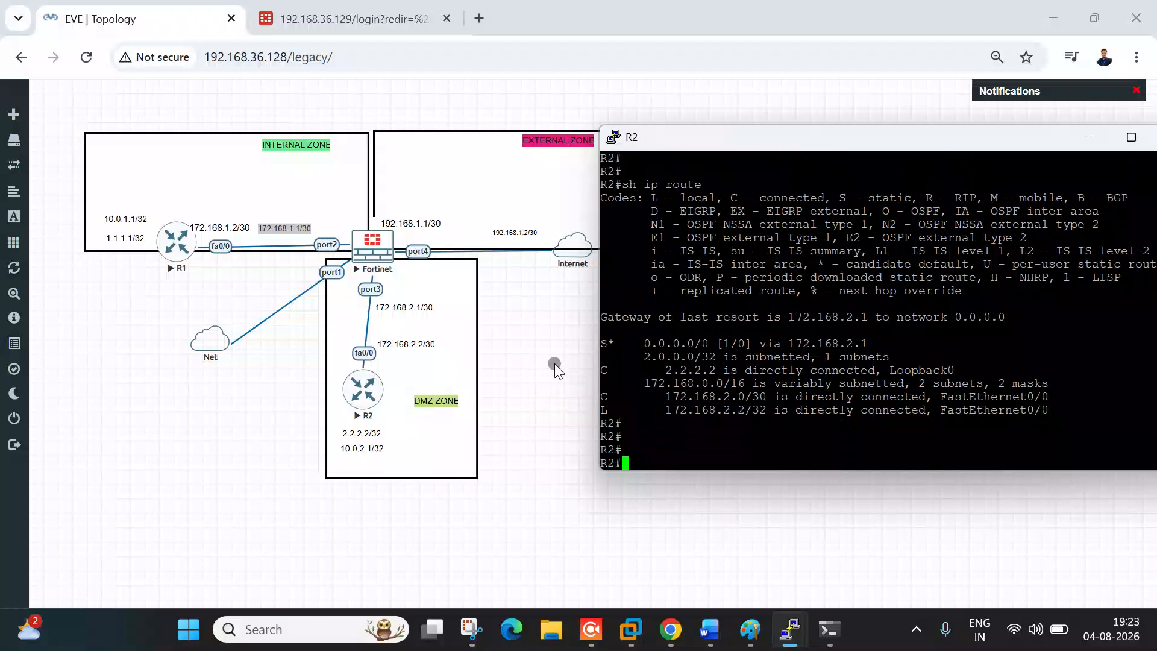
left_click(471, 629)
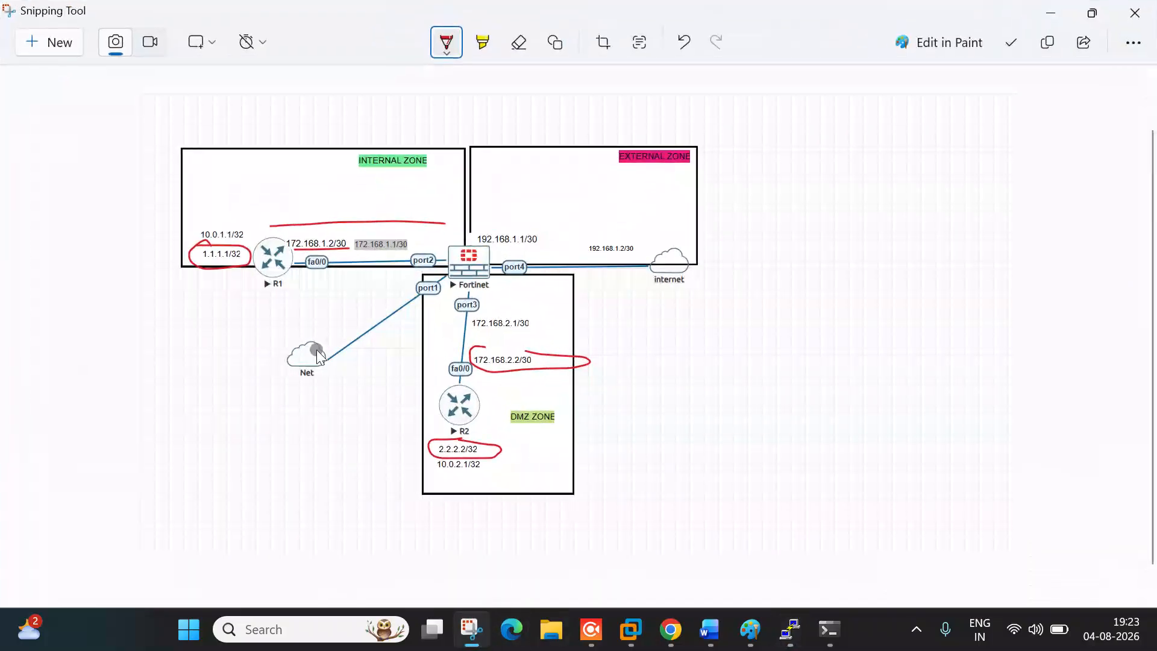
Step: Draw red traffic arrows across the internal zone and up and down through the DMZ
left_click_drag(259, 212, 362, 212)
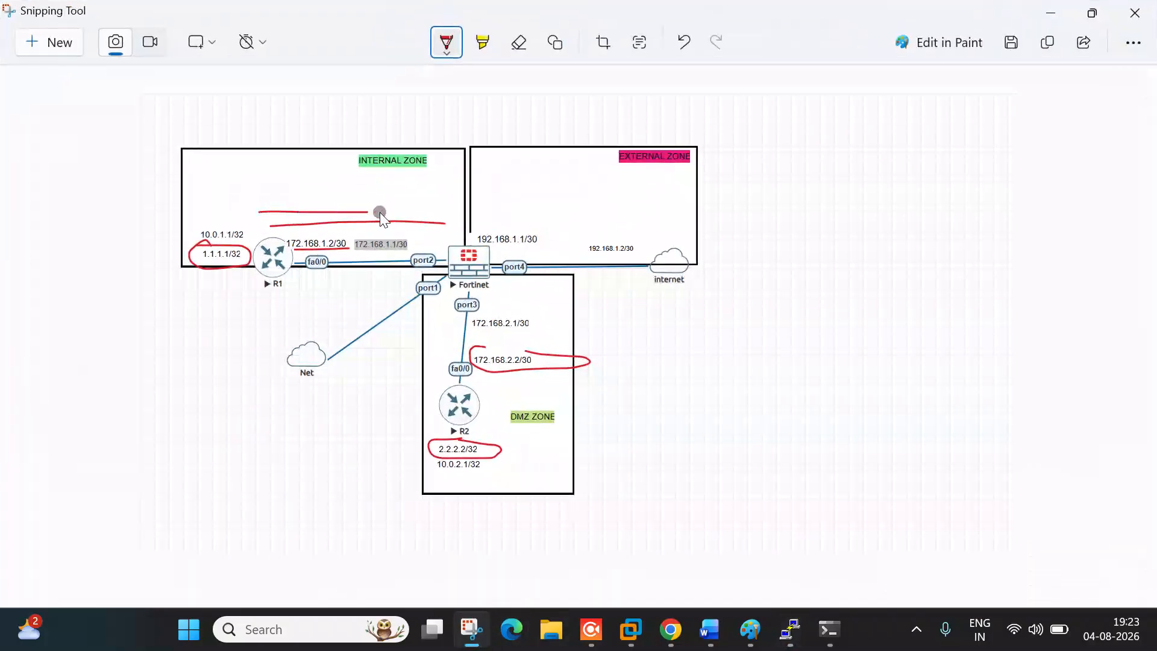
mouse_move(512, 439)
left_mouse_down()
mouse_move(500, 329)
mouse_move(513, 318)
left_mouse_up()
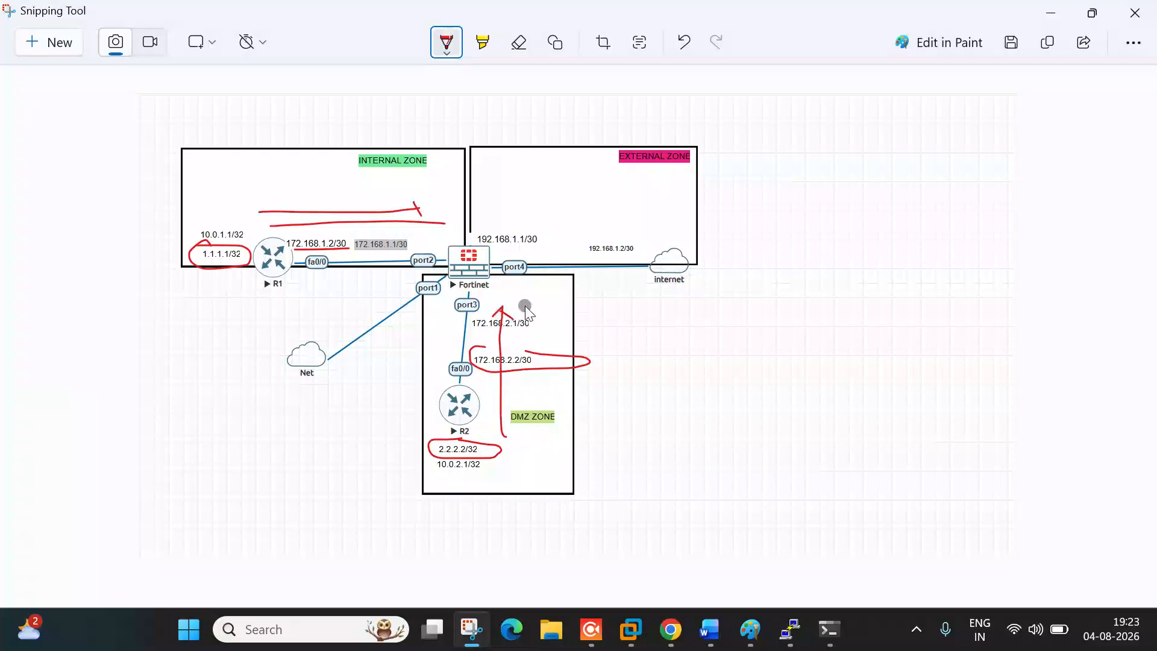
mouse_move(544, 247)
left_mouse_down()
mouse_move(549, 410)
mouse_move(565, 393)
left_mouse_up()
left_click_drag(459, 227, 251, 214)
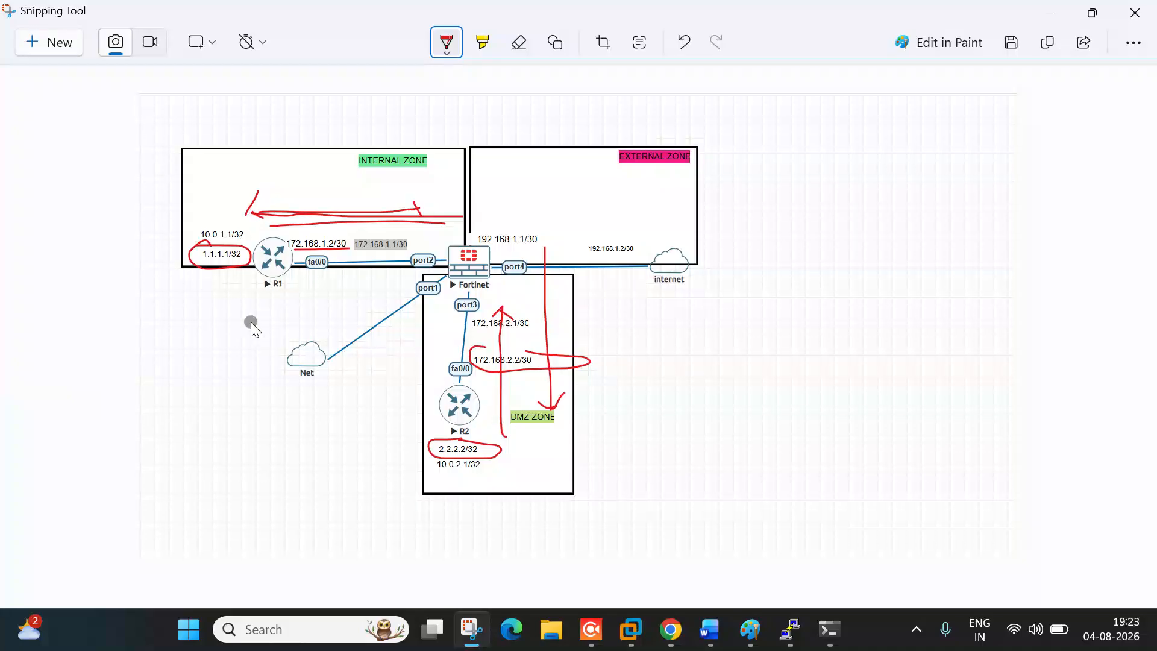
Step: Circle R1, handwrite and underline 2.2.2.2 beneath it, and minimize the snip
mouse_move(256, 282)
left_mouse_down()
mouse_move(284, 289)
mouse_move(278, 327)
mouse_move(315, 326)
left_mouse_up()
left_click(286, 318)
left_click_drag(220, 349, 335, 325)
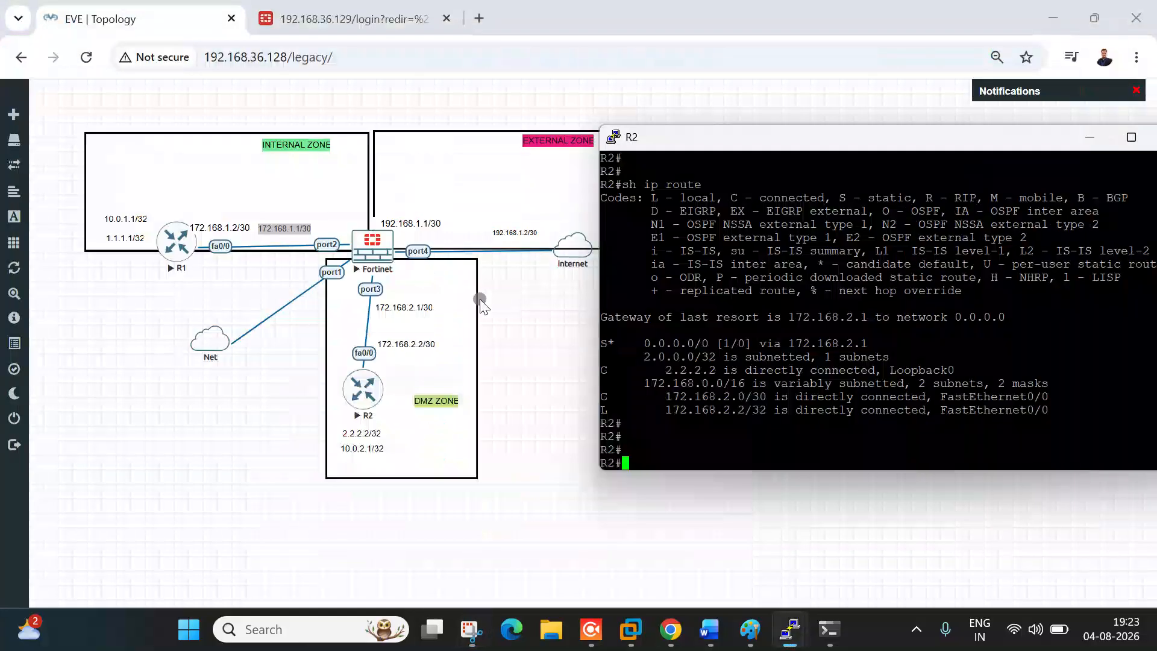
left_click(1050, 13)
Step: From R1's console, run 'ping 2.2.2.2 source 1.1.1.1'
key("Return")
key("Return")
key("Return")
key("Return")
key("Return")
key("Return")
key("Return")
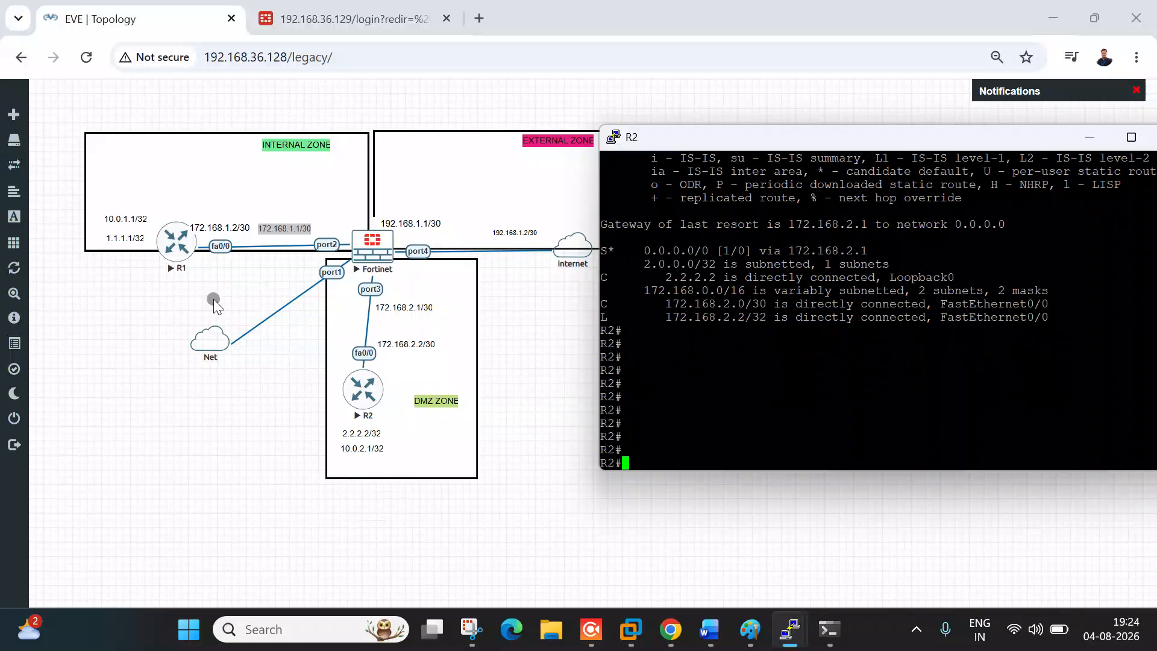
left_click(794, 545)
left_click(790, 630)
left_click(667, 553)
key("Return")
key("Return")
key("Return")
key("Return")
key("Return")
key("Return")
type("ping 2.2.2.2 s")
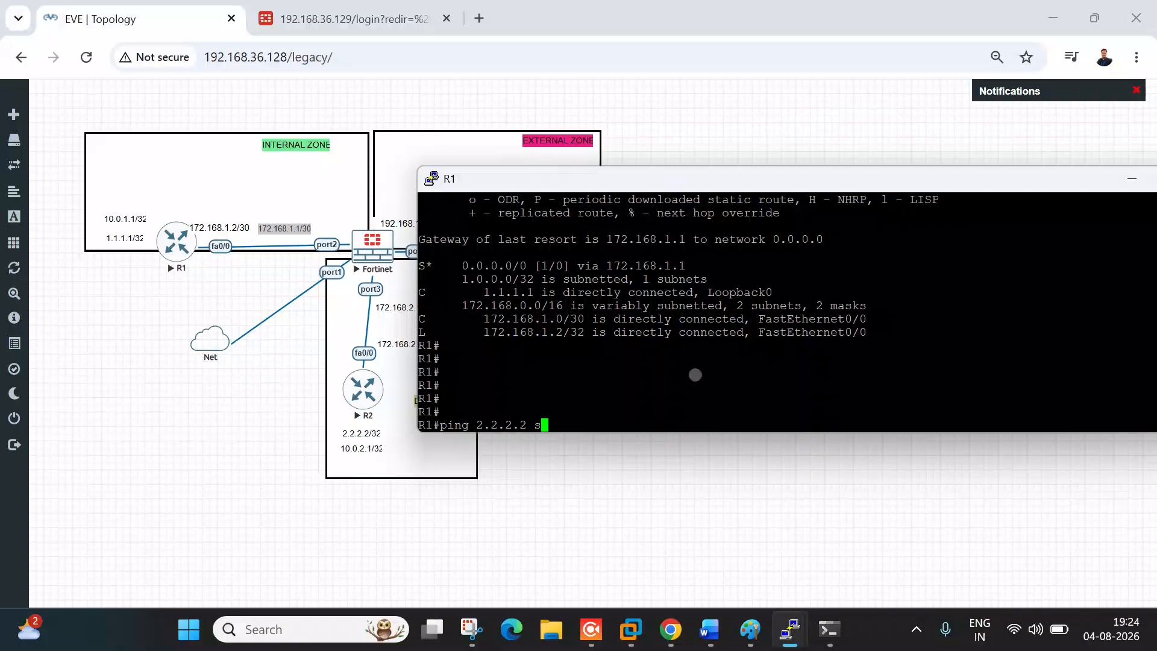
type("oou")
key("Tab")
key("BackSpace")
key("BackSpace")
key("Tab")
type("1.1.1.1")
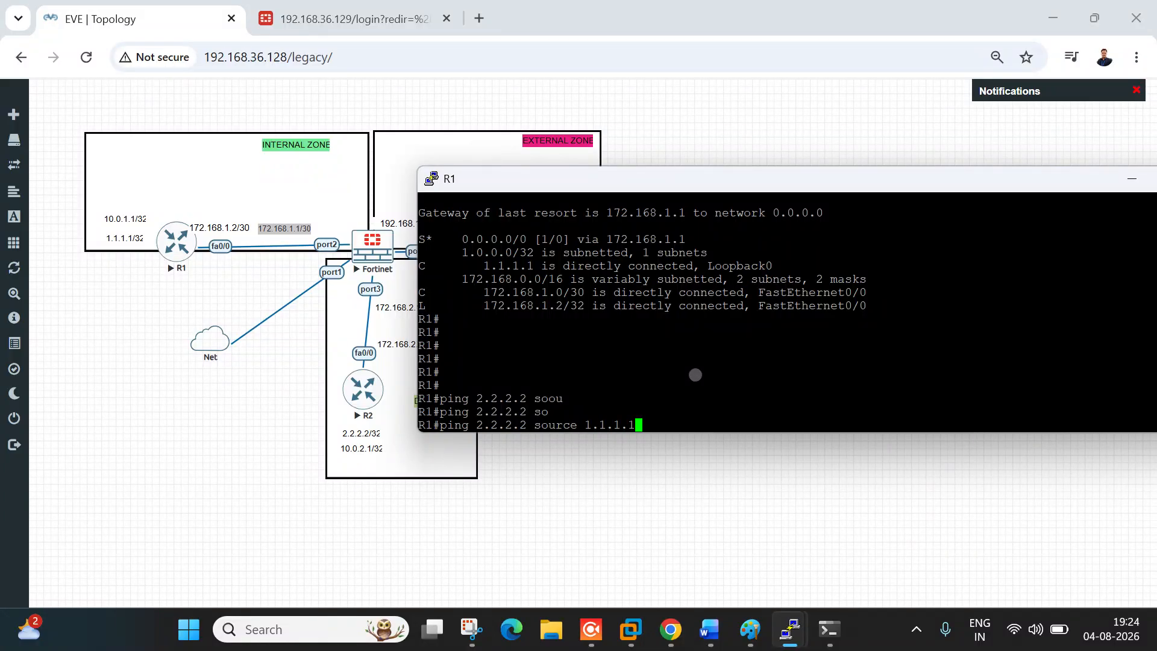
key("Return")
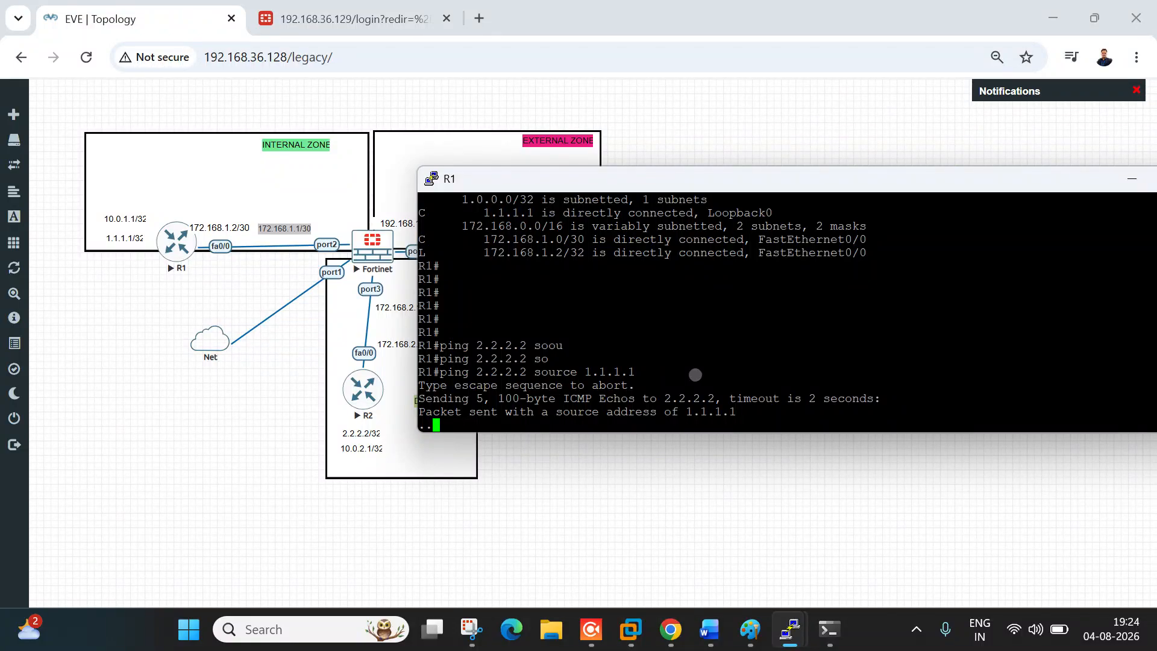
Step: Capture a fresh Snipping Tool snip of the EVE-NG topology area
left_click(114, 472)
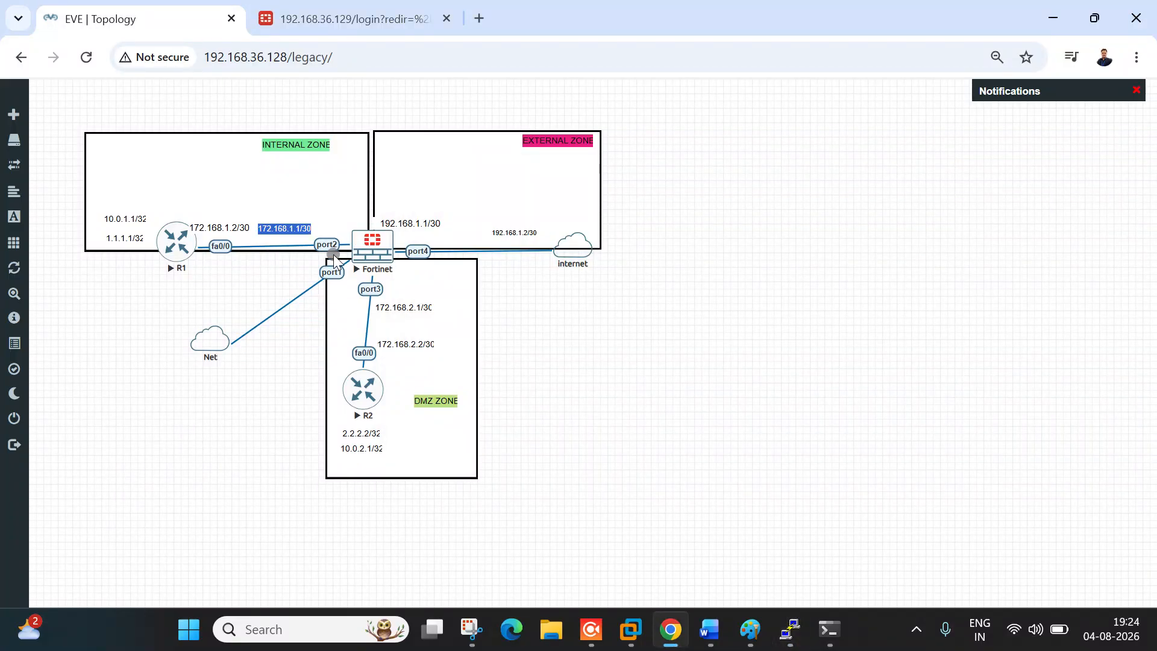
left_click(472, 629)
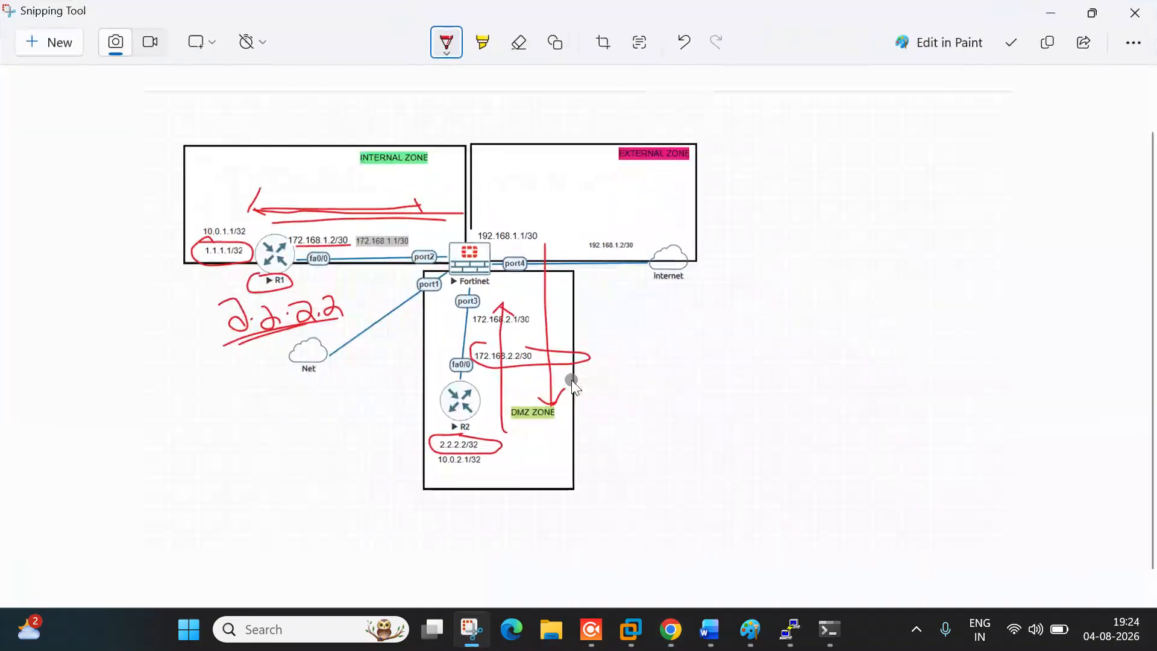
left_click(57, 43)
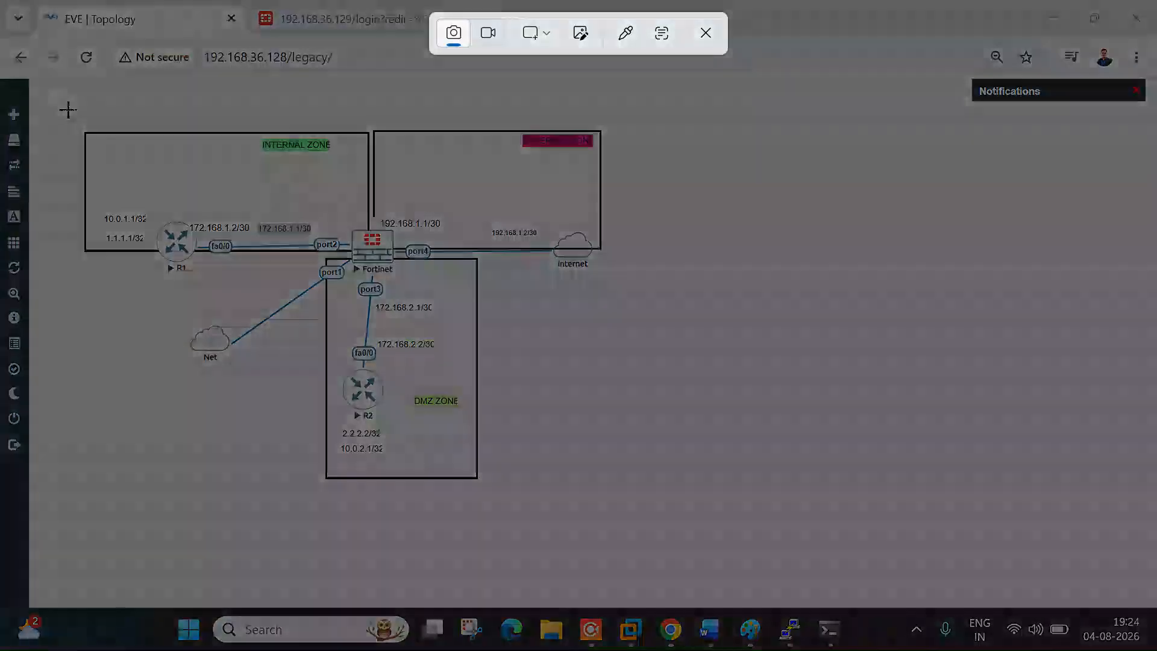
left_click_drag(52, 94, 824, 532)
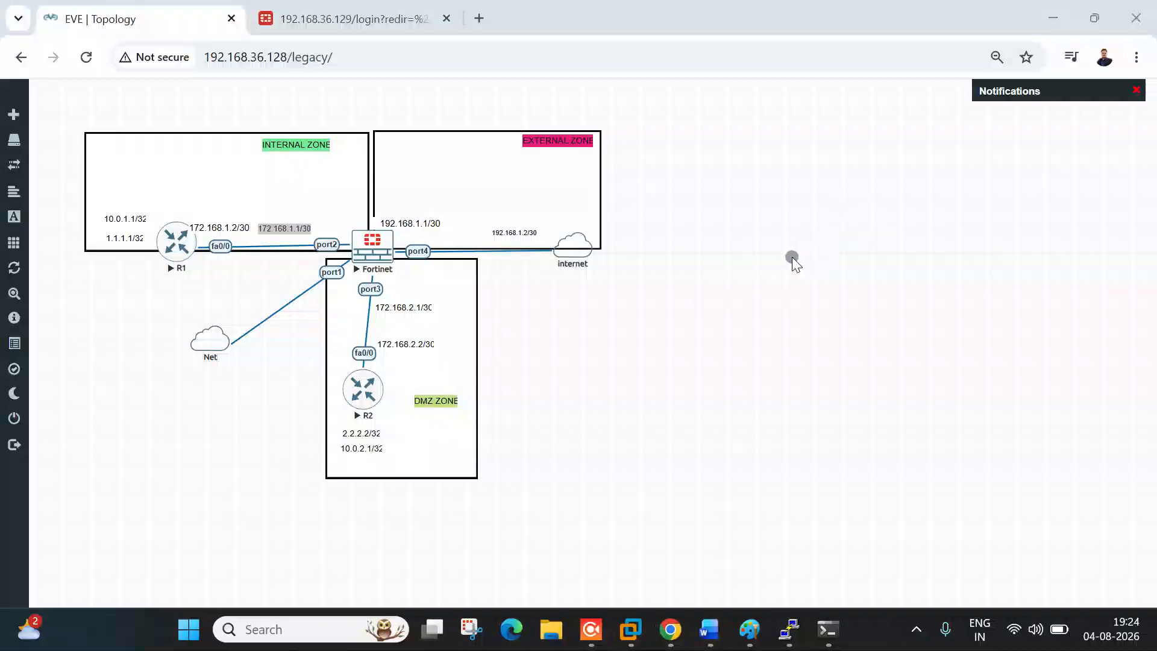
Step: Maximize the new snip and draw red arrows from the Fortinet toward 172.168.2.2/30 and into R1
left_click(999, 219)
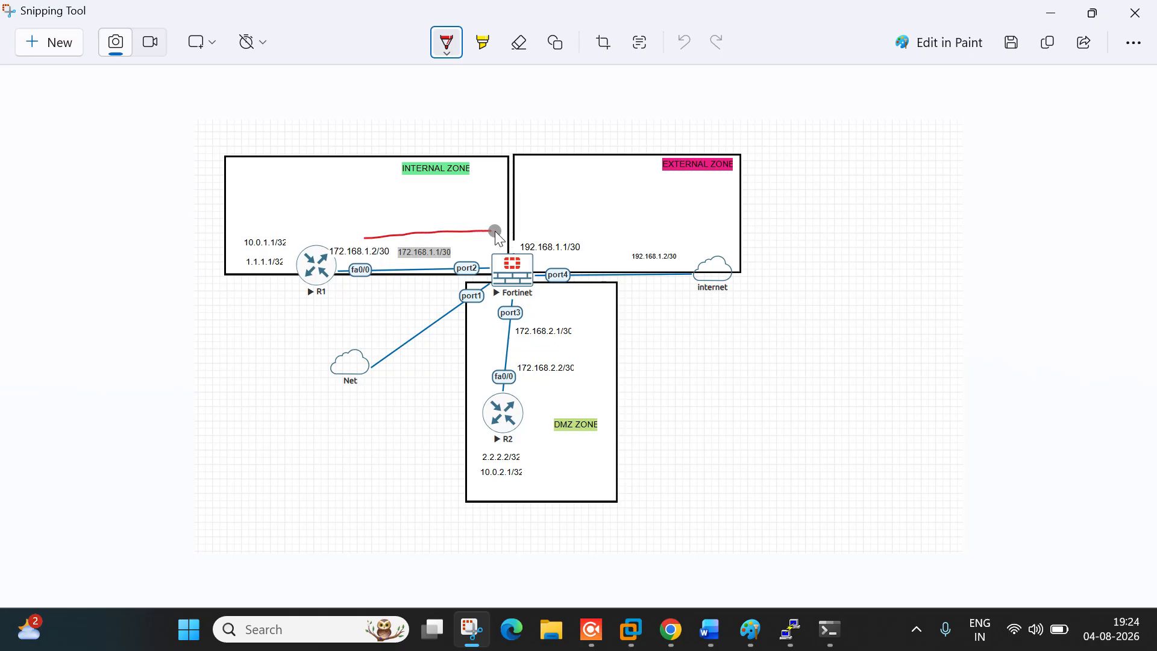
left_click_drag(488, 222, 487, 244)
left_click_drag(523, 281, 522, 392)
left_click_drag(293, 309, 329, 300)
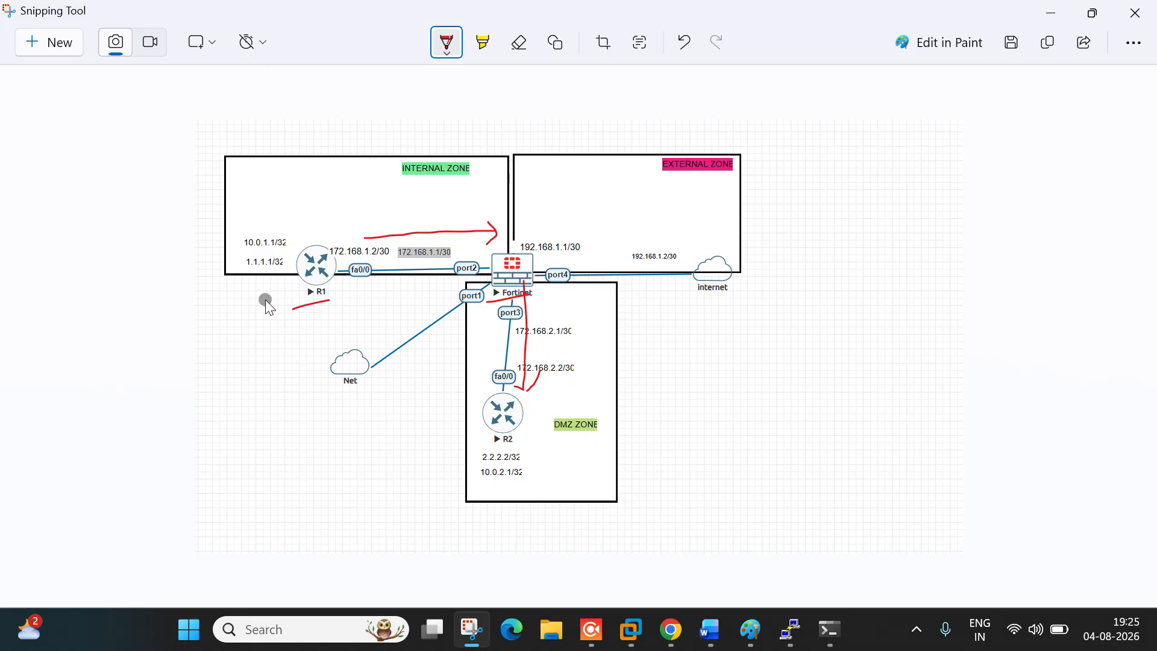
left_click_drag(167, 336, 289, 286)
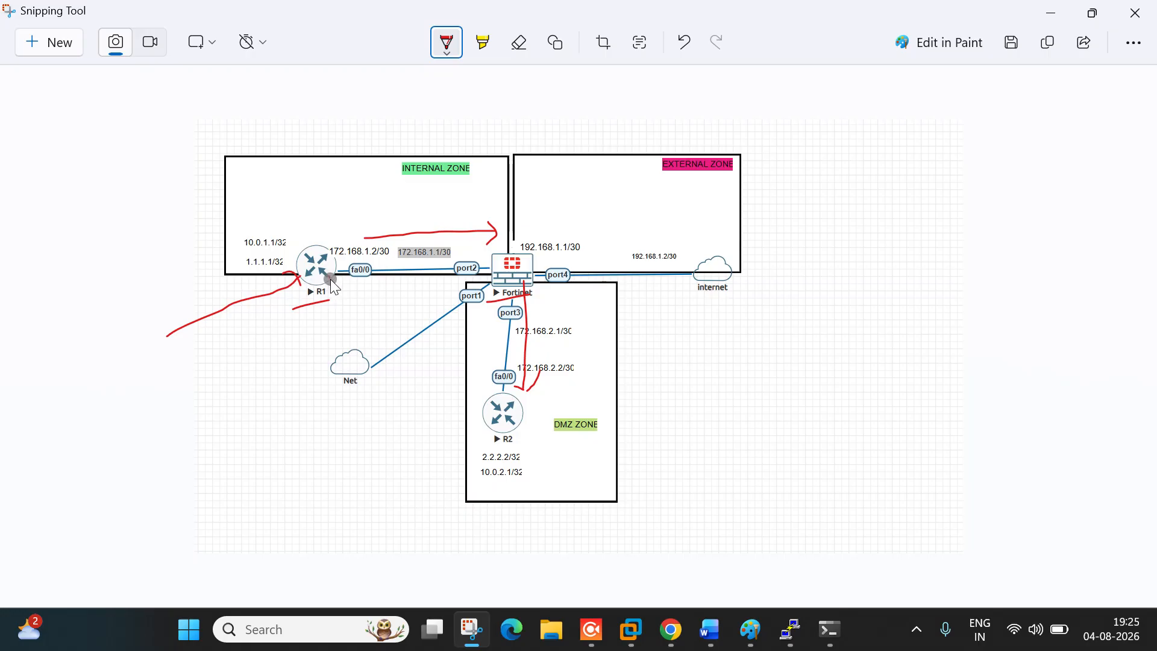
mouse_move(325, 347)
left_mouse_down()
mouse_move(345, 350)
mouse_move(338, 327)
left_mouse_up()
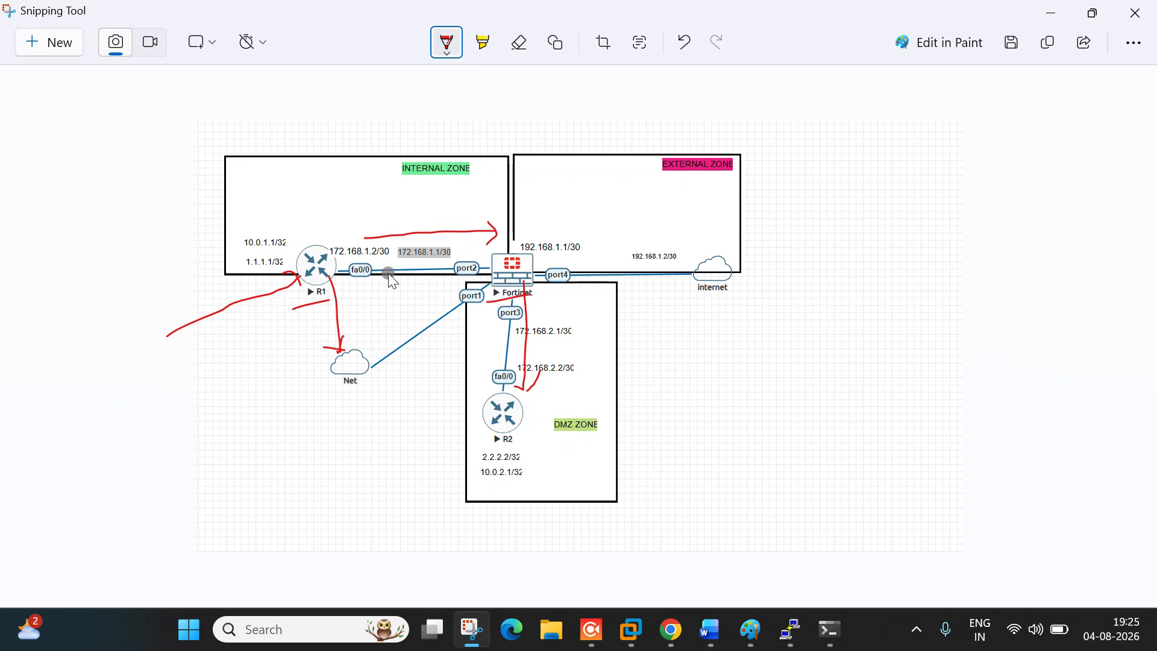
Step: Trace the R1-to-Fortinet link and the port3 path toward R2, and circle the Fortinet
mouse_move(380, 270)
left_mouse_down()
mouse_move(487, 263)
mouse_move(478, 278)
left_mouse_up()
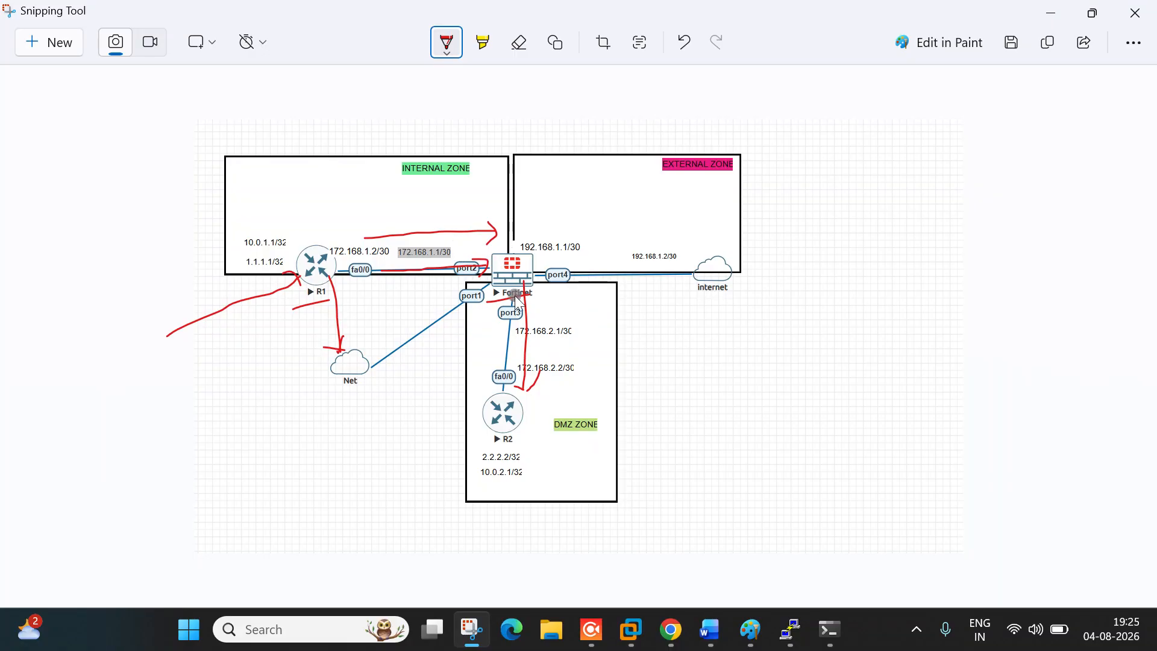
left_click_drag(510, 283, 514, 336)
left_click_drag(517, 396, 521, 394)
mouse_move(496, 244)
left_mouse_down()
mouse_move(524, 274)
mouse_move(486, 301)
left_mouse_up()
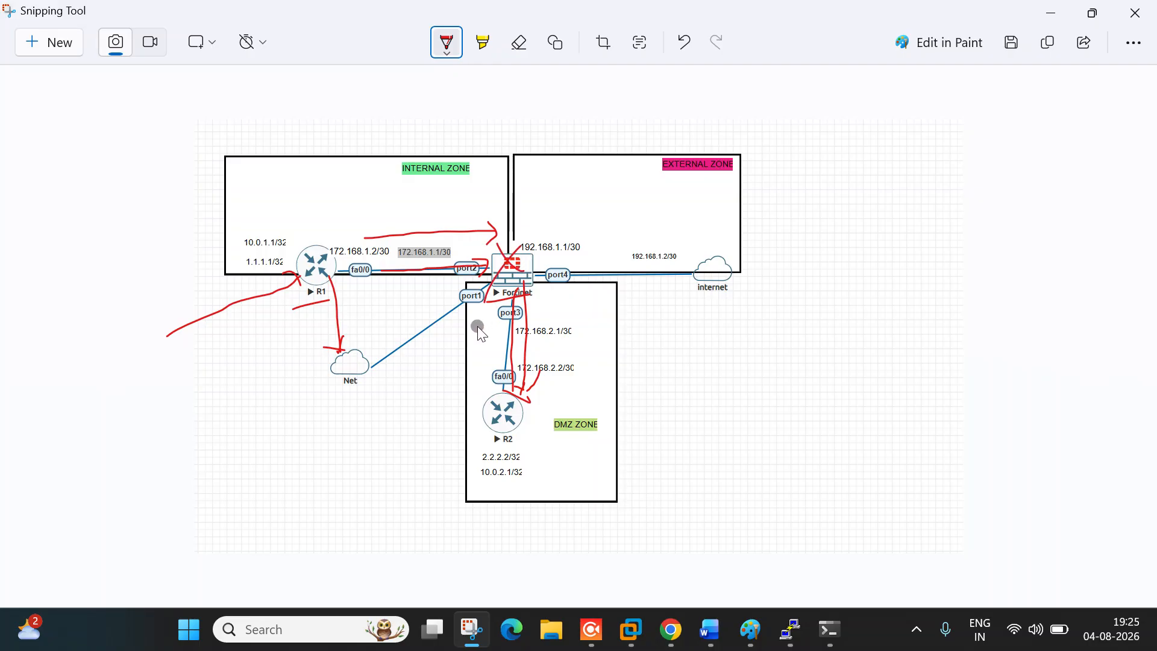
mouse_move(495, 251)
left_mouse_down()
mouse_move(531, 250)
mouse_move(501, 290)
left_mouse_up()
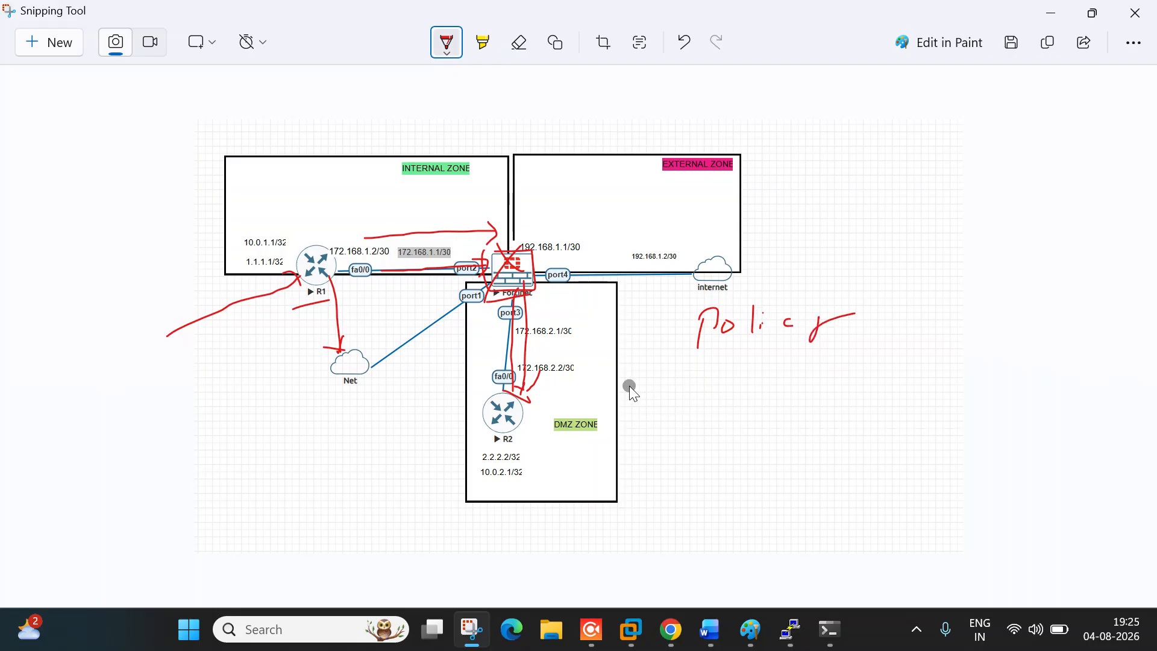
Step: Handwrite 'LAN → DMZ' under the policy note with a tick, arrowhead and circle
mouse_move(656, 383)
left_mouse_down()
mouse_move(666, 411)
mouse_move(674, 404)
left_mouse_up()
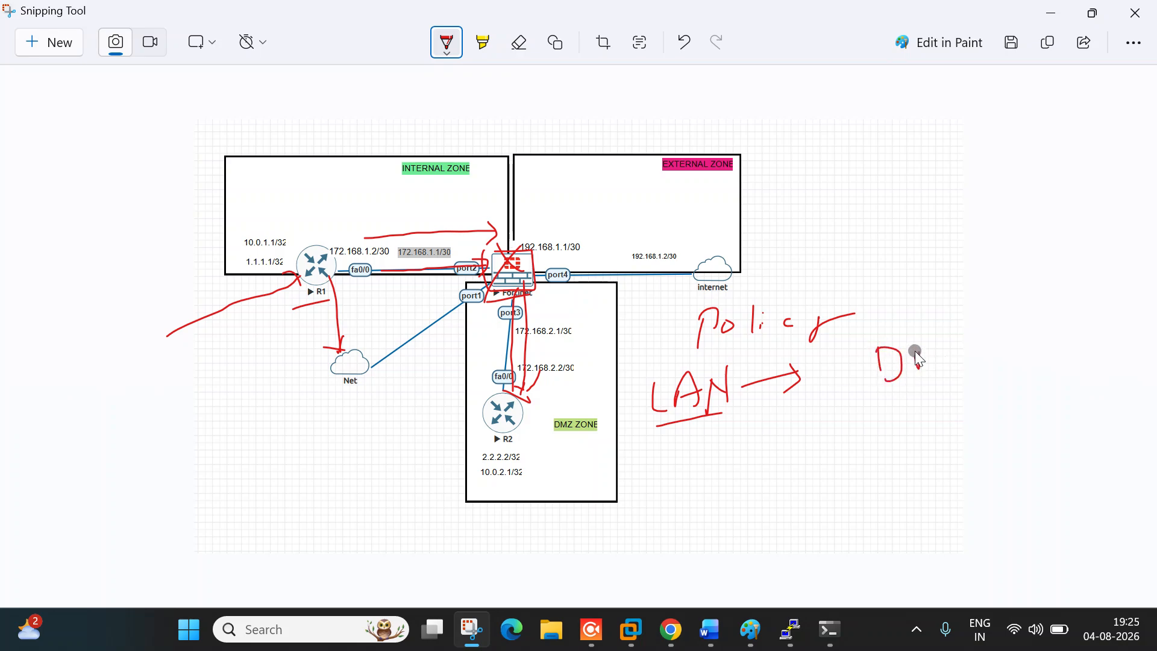
left_click_drag(964, 374, 989, 363)
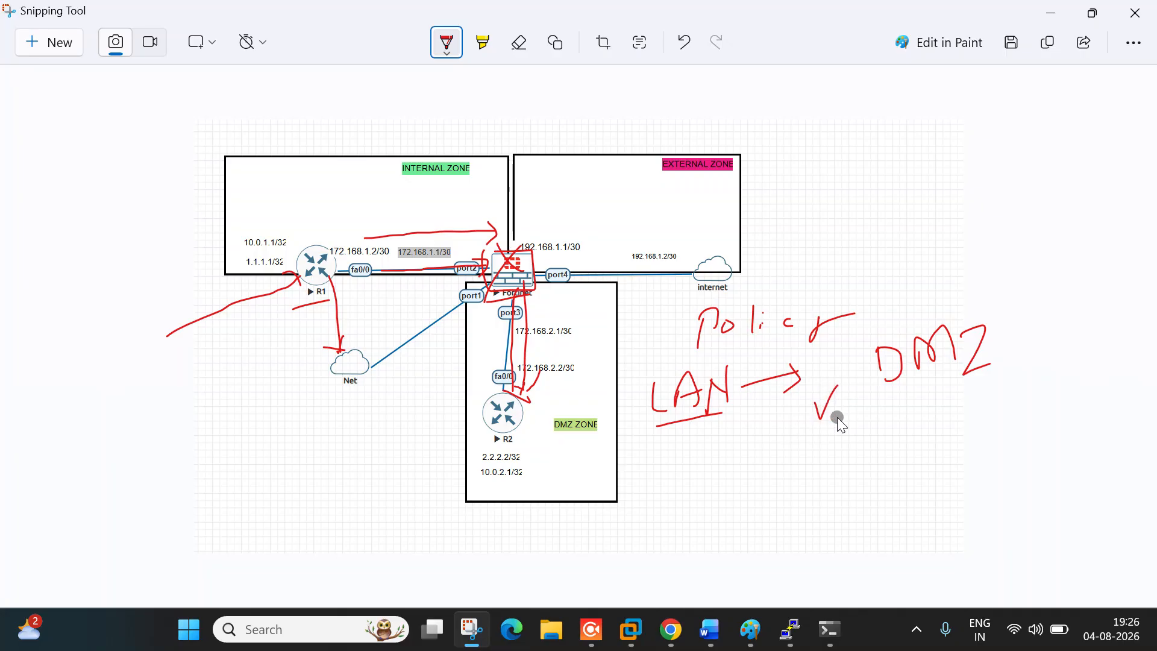
left_click_drag(894, 406, 831, 432)
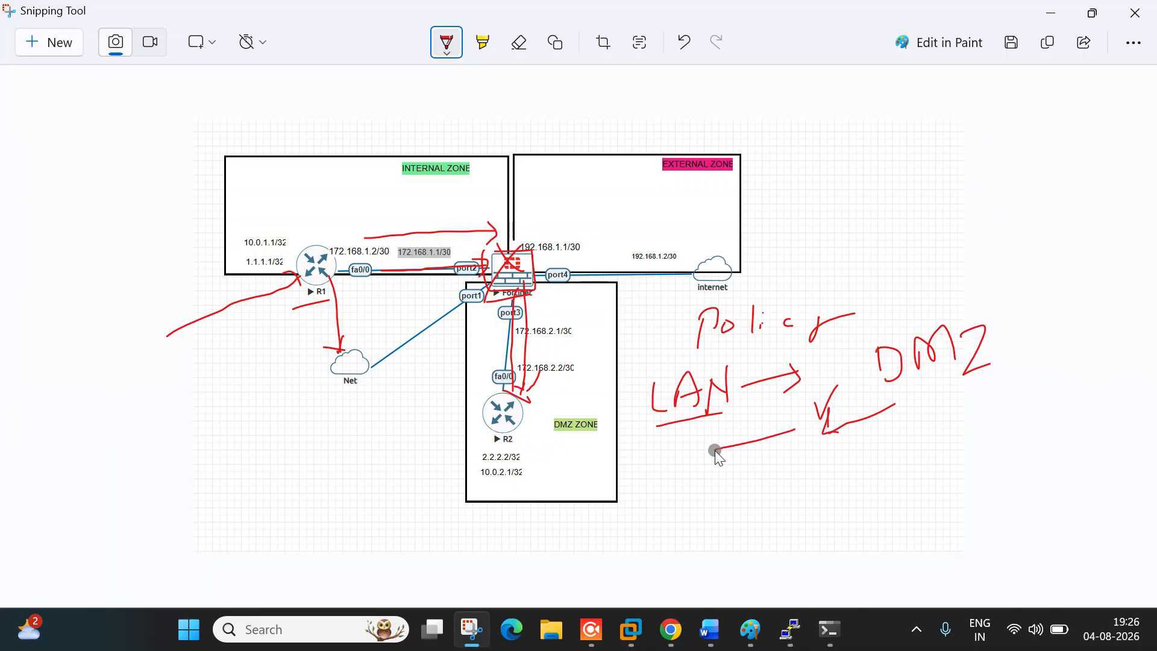
left_click_drag(715, 446, 777, 460)
mouse_move(843, 276)
left_mouse_down()
mouse_move(787, 337)
mouse_move(847, 475)
mouse_move(816, 271)
left_mouse_up()
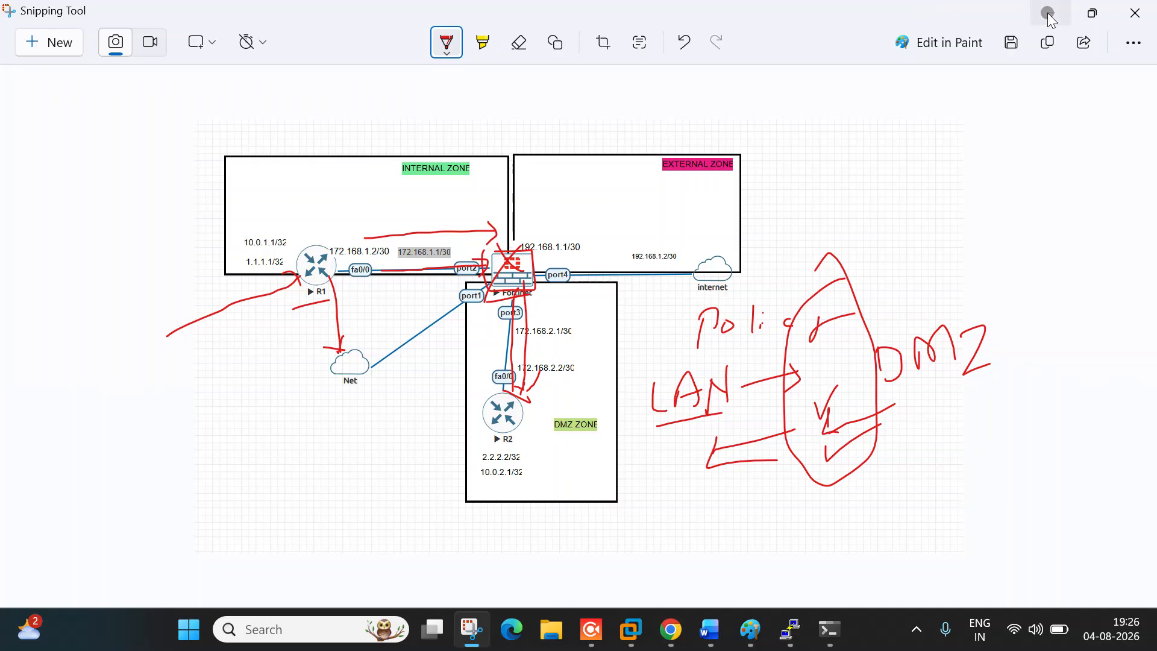
Step: Draw a red arrow from the Internal Zone through the firewall down into the DMZ
left_click_drag(306, 214, 498, 207)
left_click_drag(495, 198, 500, 239)
left_click_drag(501, 313, 504, 377)
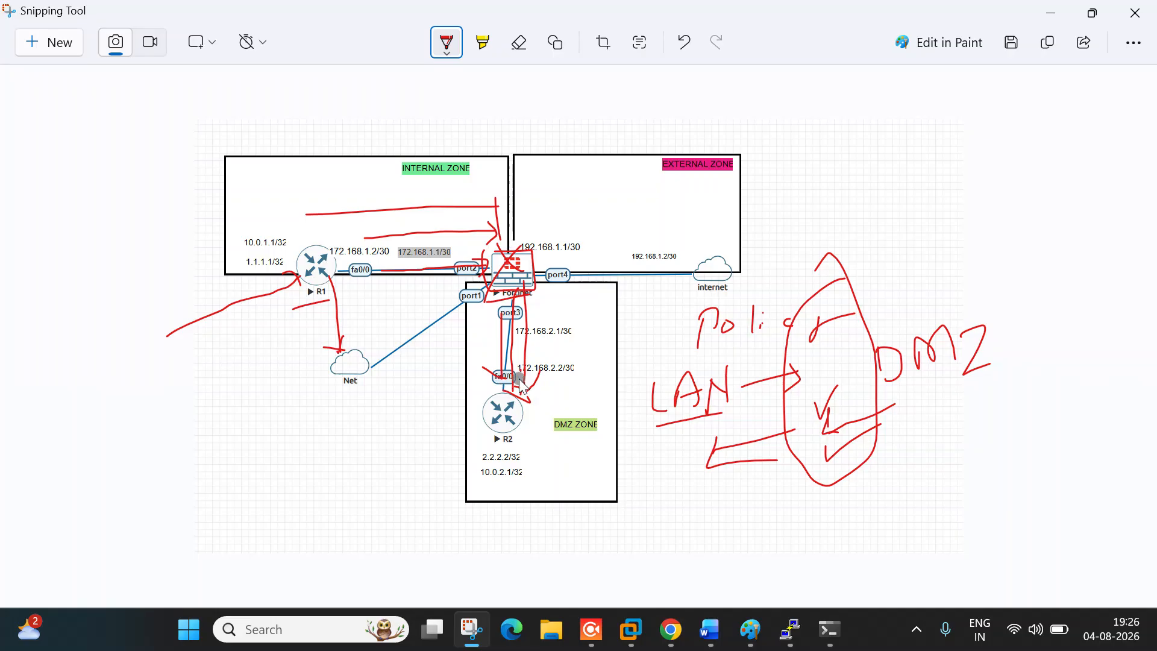
Step: Sign back into the FortiGate web GUI with the admin account and its password, then show the Word 'Today Session' notes
left_click(1050, 12)
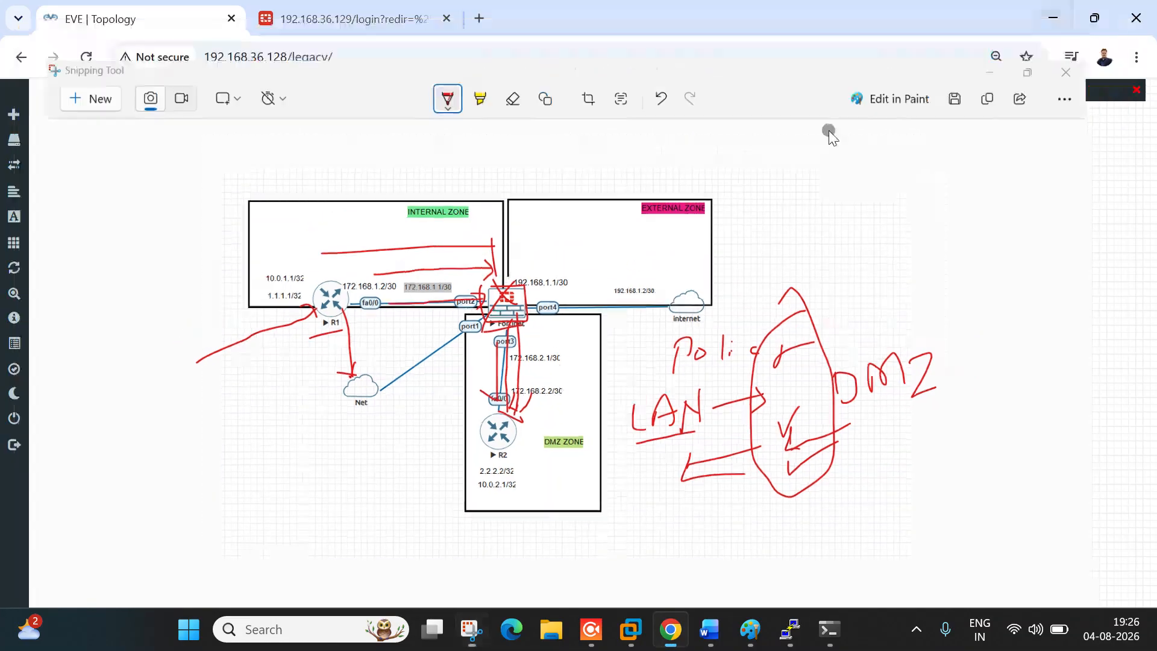
left_click(337, 16)
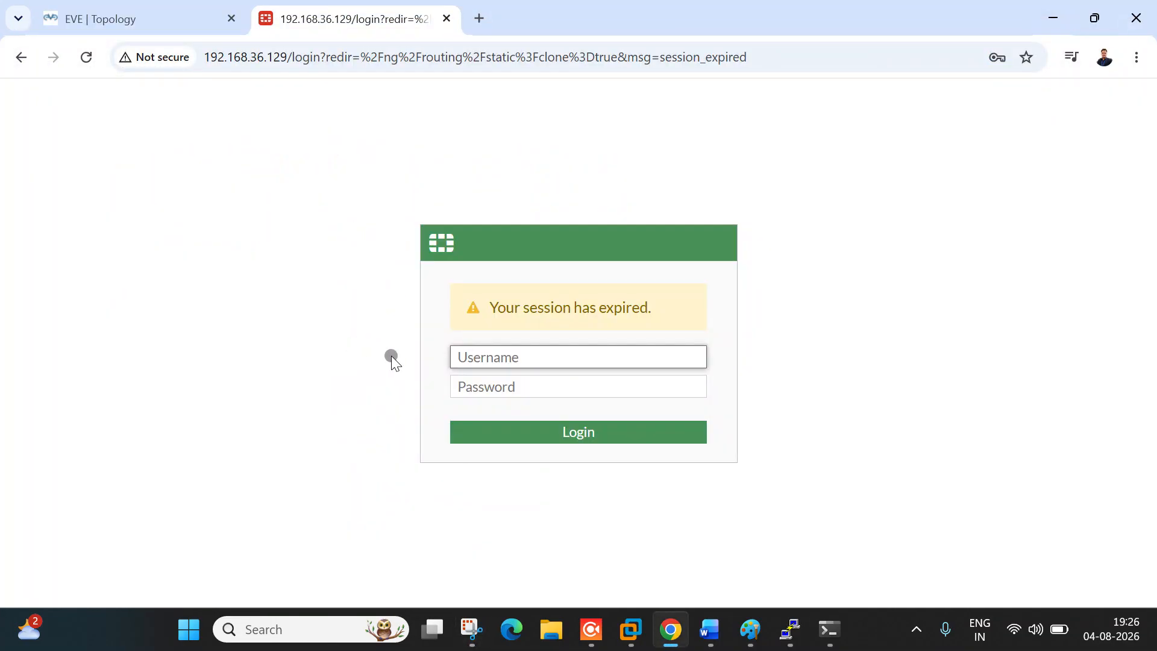
left_click(537, 356)
type("admin")
key("Tab")
type("admin")
left_click(572, 437)
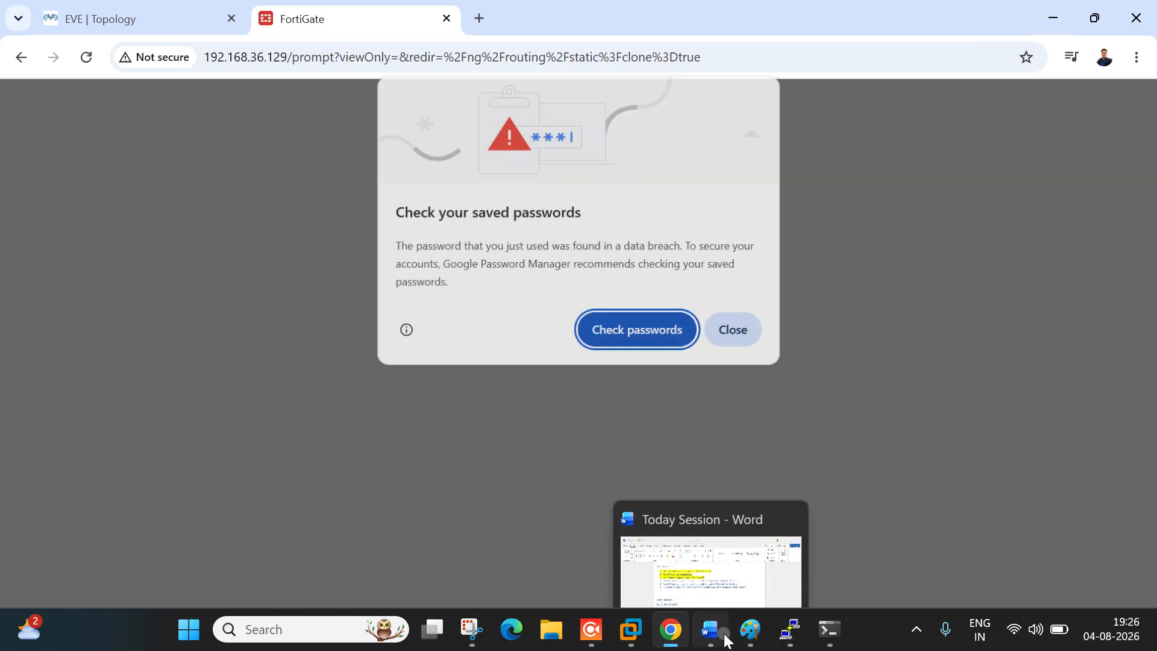
left_click(723, 639)
left_click(484, 340)
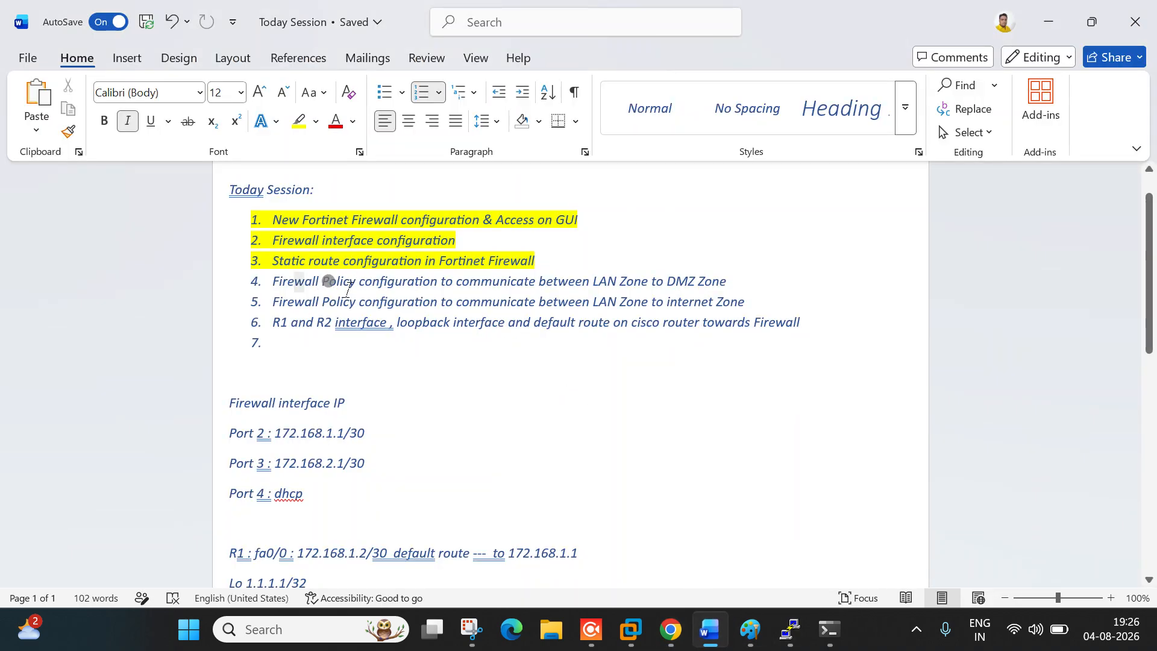
Step: Highlight Firewall Policy in the notes, then dismiss FortiGate's password warning and setup prompt
left_click_drag(297, 281, 394, 281)
key("alt+Tab")
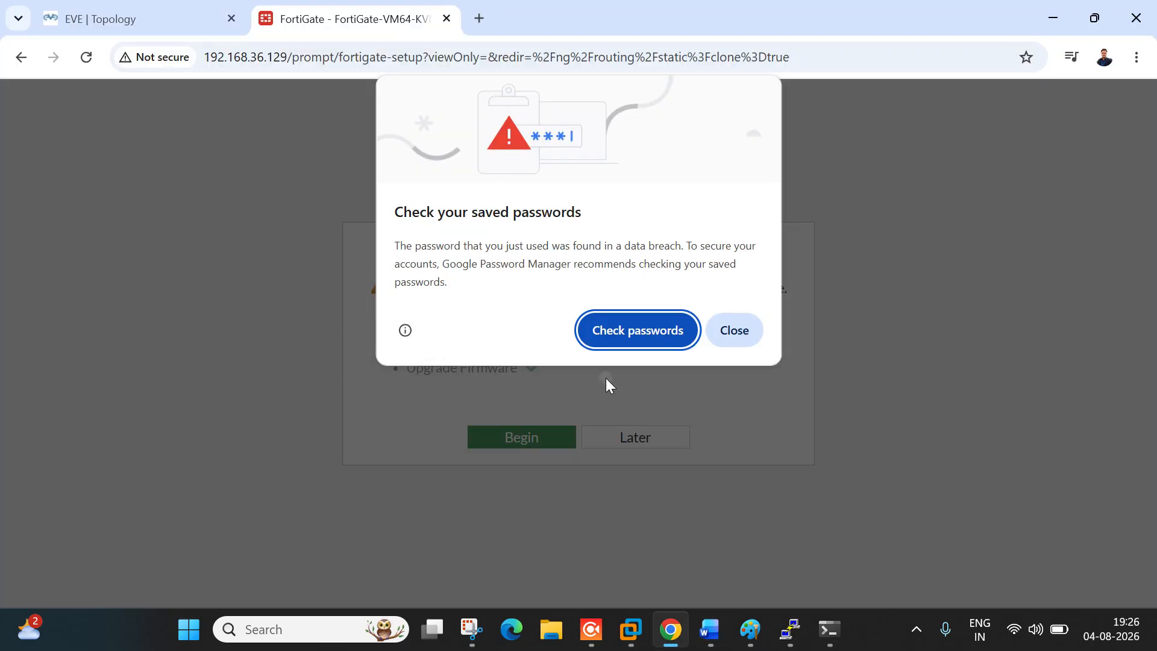
left_click(754, 342)
left_click(677, 436)
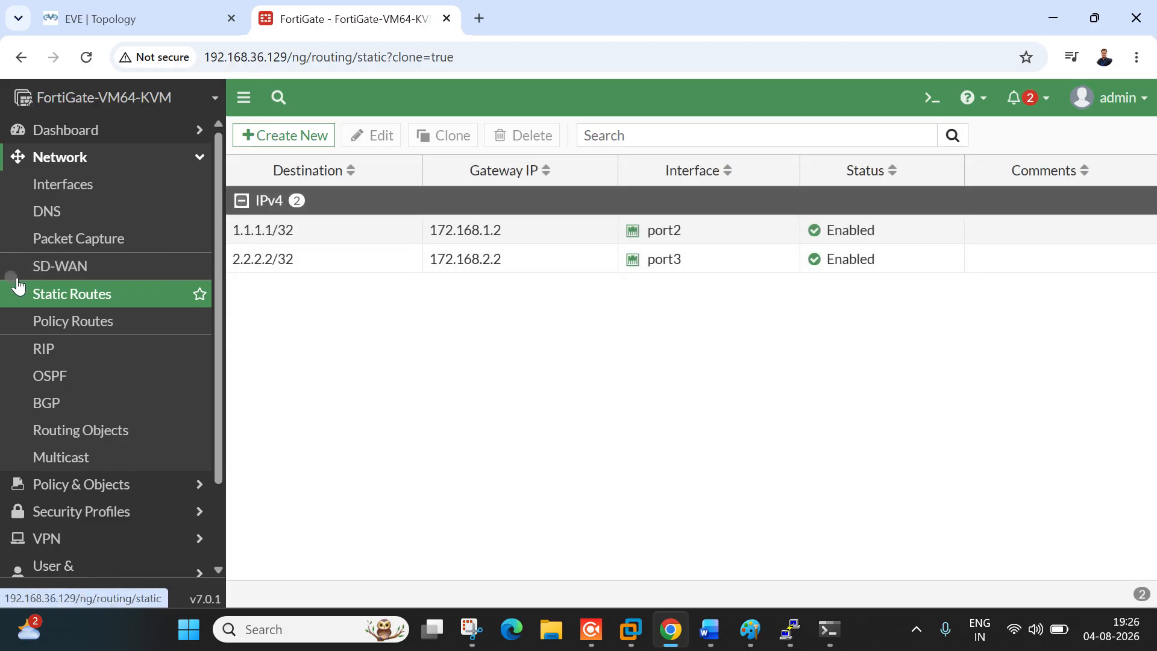
Step: Open Policy & Objects > Firewall Policy and start a new policy
left_click(79, 161)
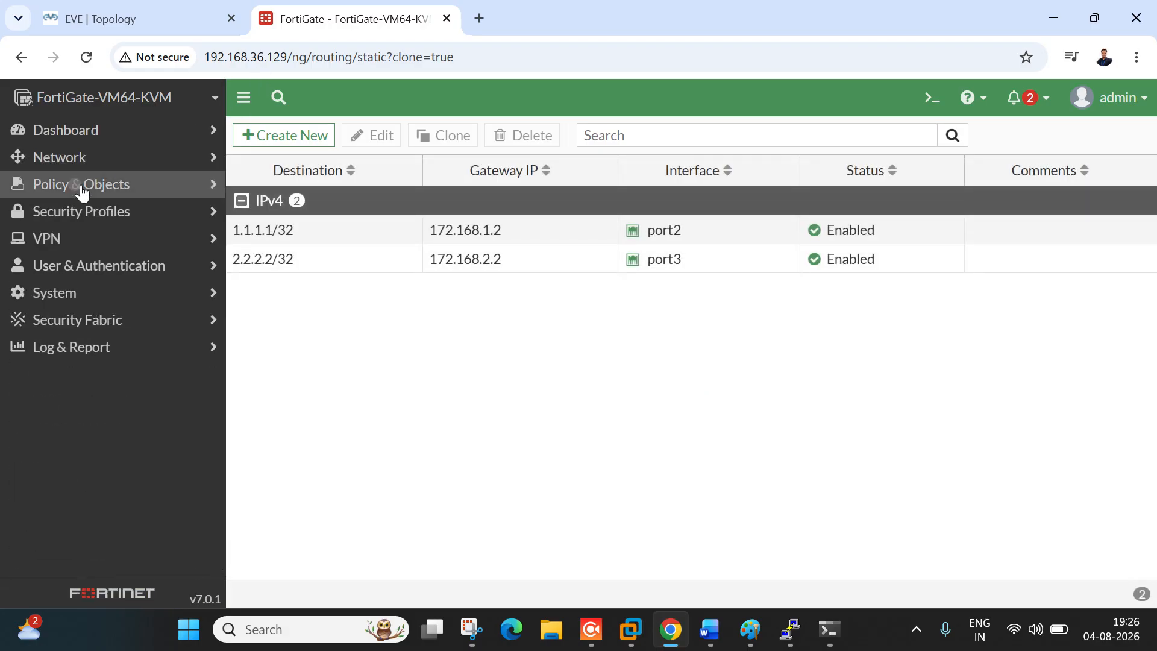
left_click(82, 188)
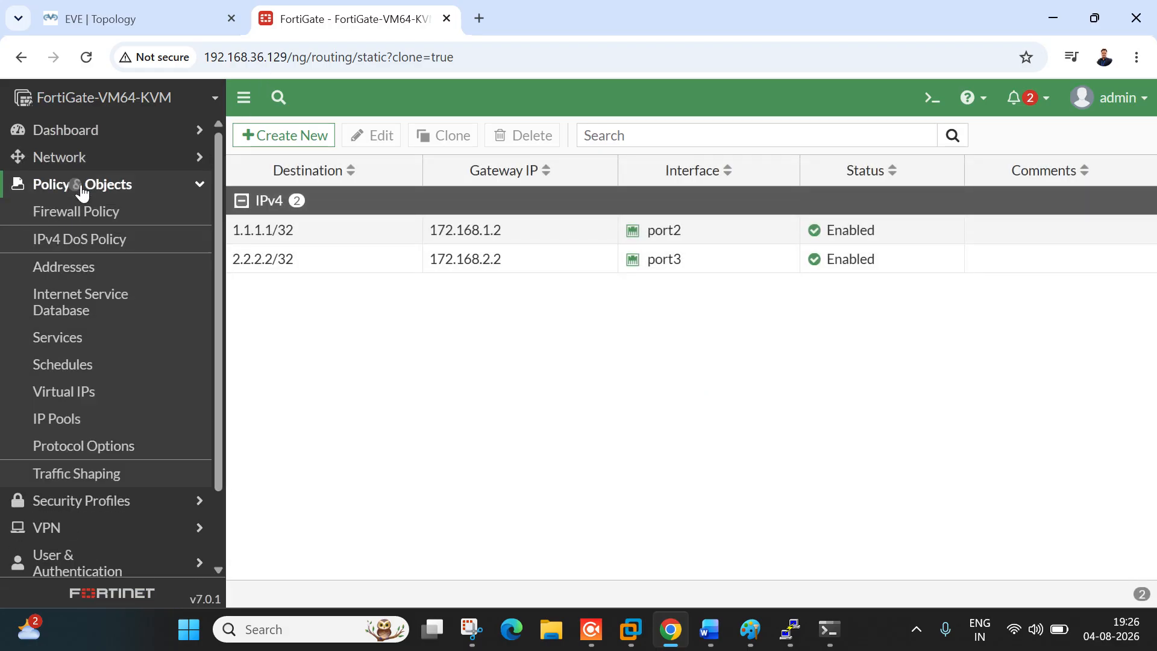
left_click(89, 224)
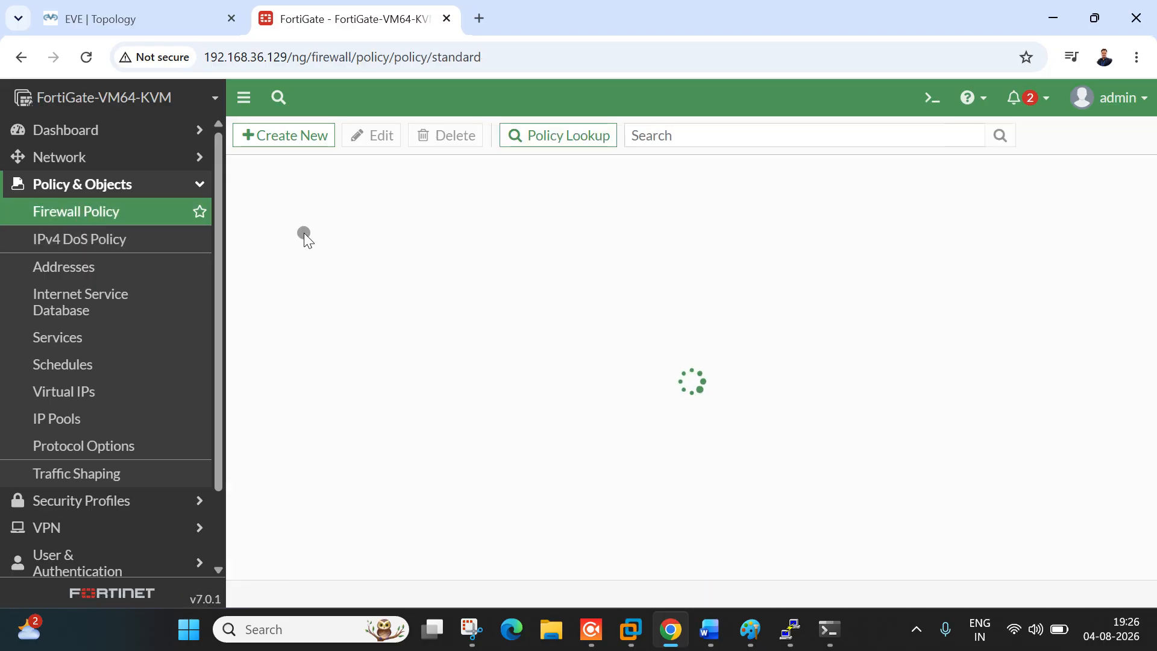
left_click(85, 216)
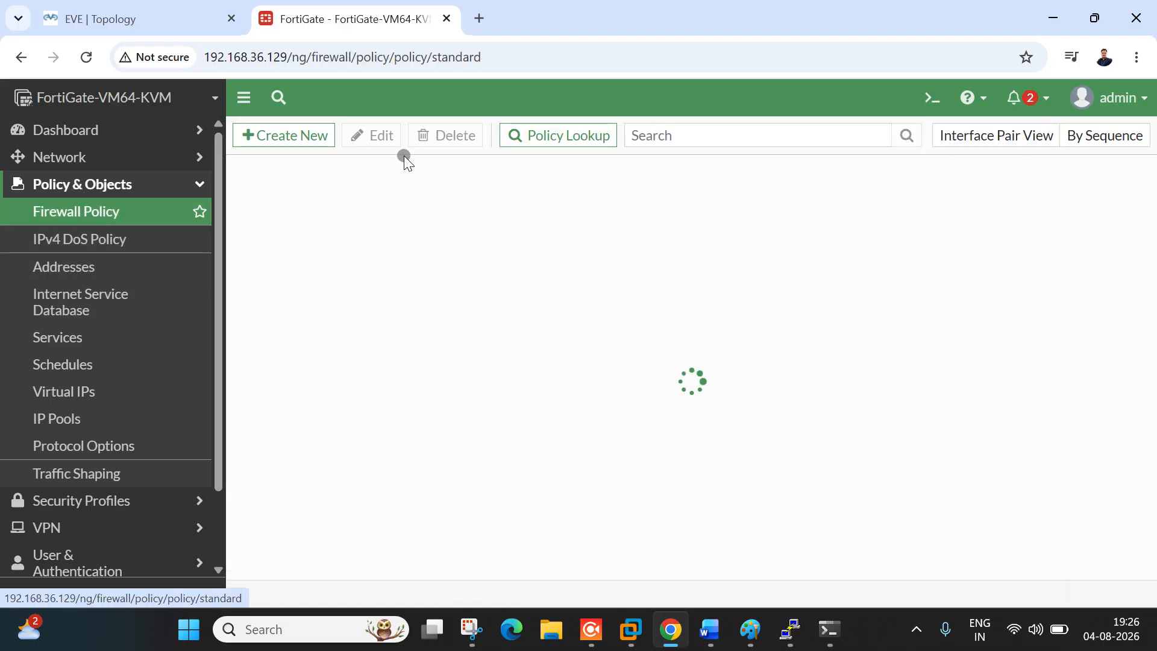
left_click(318, 142)
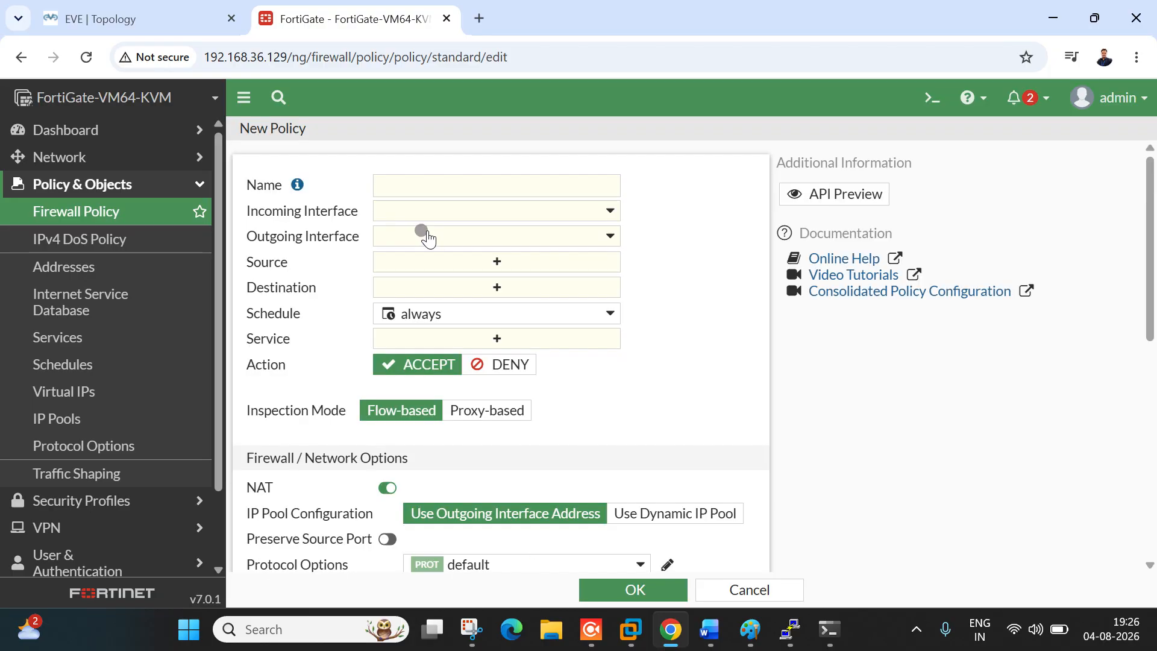
Step: Set the LAN-DMZ policy's incoming interface to port2 and outgoing interface to port3
left_click(420, 194)
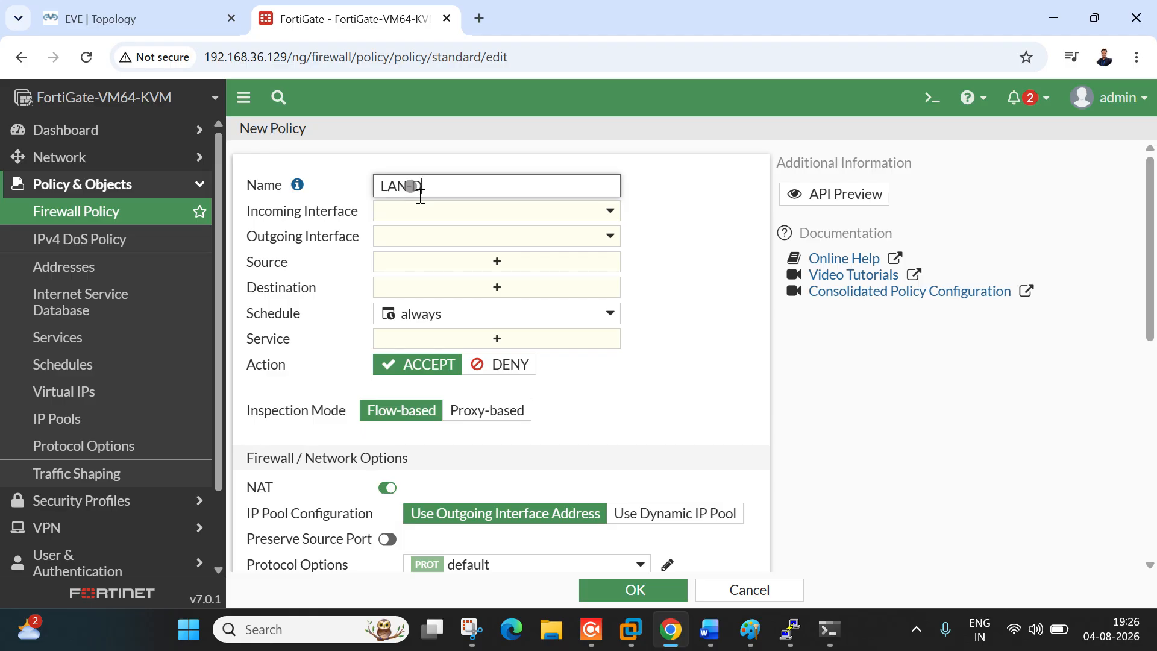
left_click(463, 212)
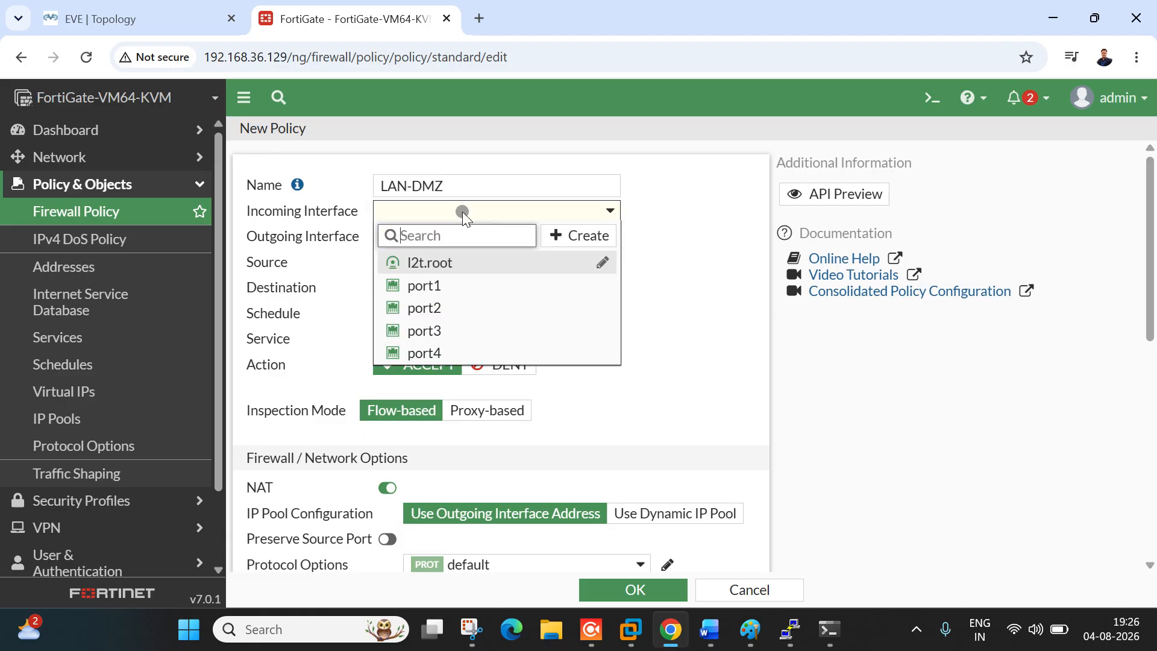
left_click(465, 306)
left_click(155, 19)
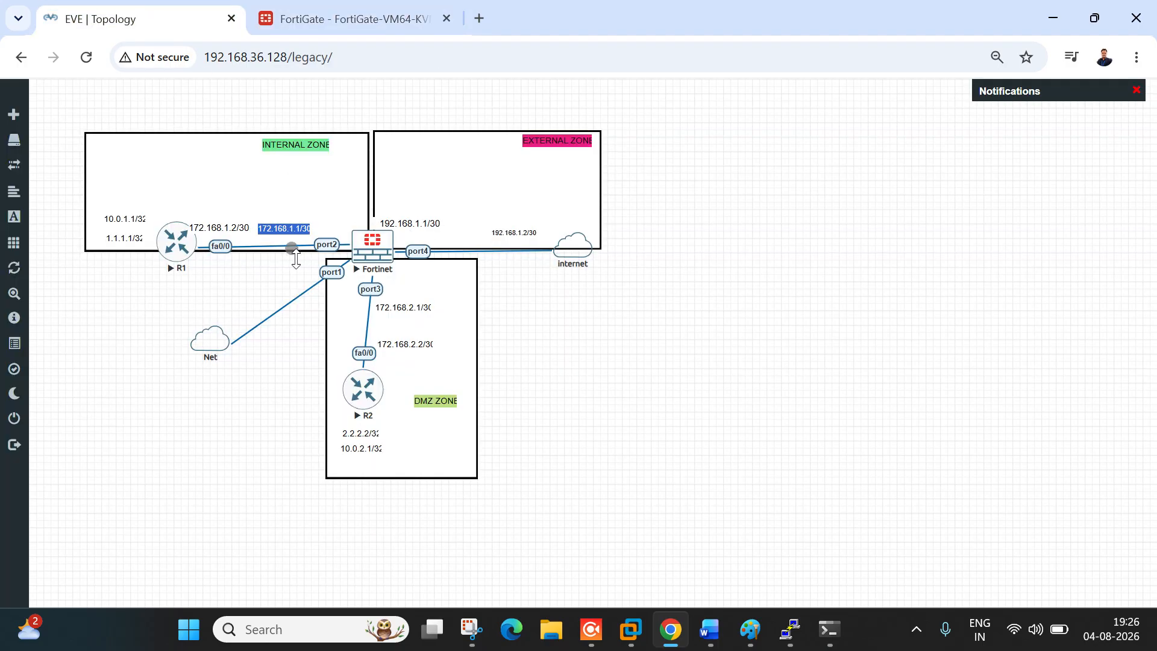
left_click(329, 18)
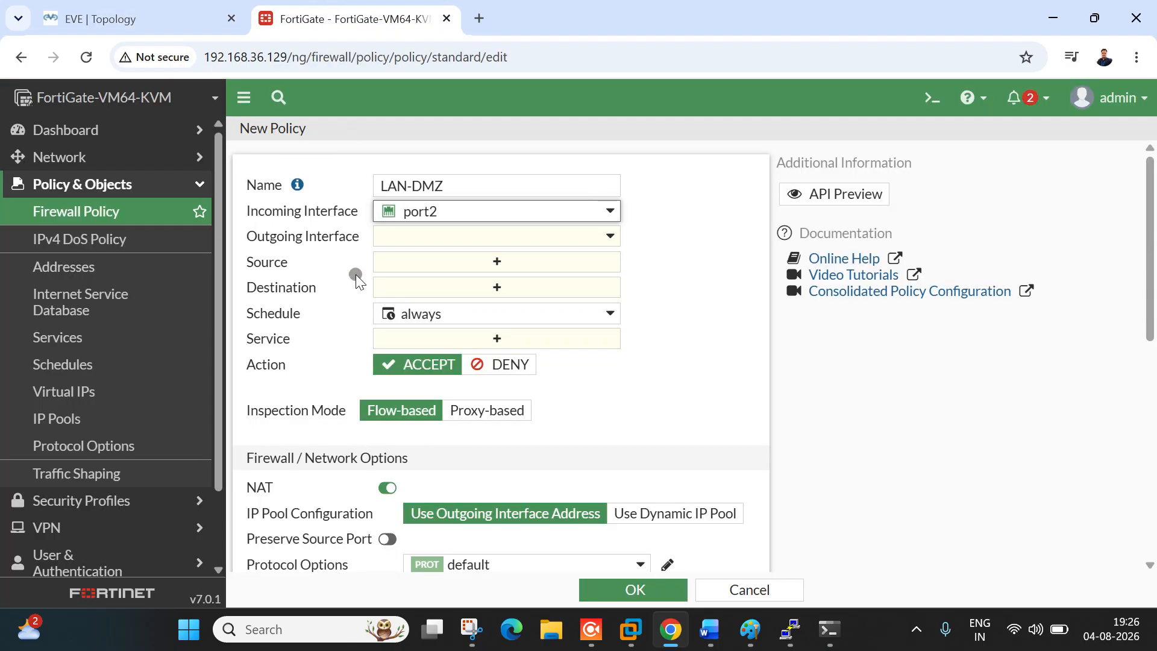
left_click(442, 240)
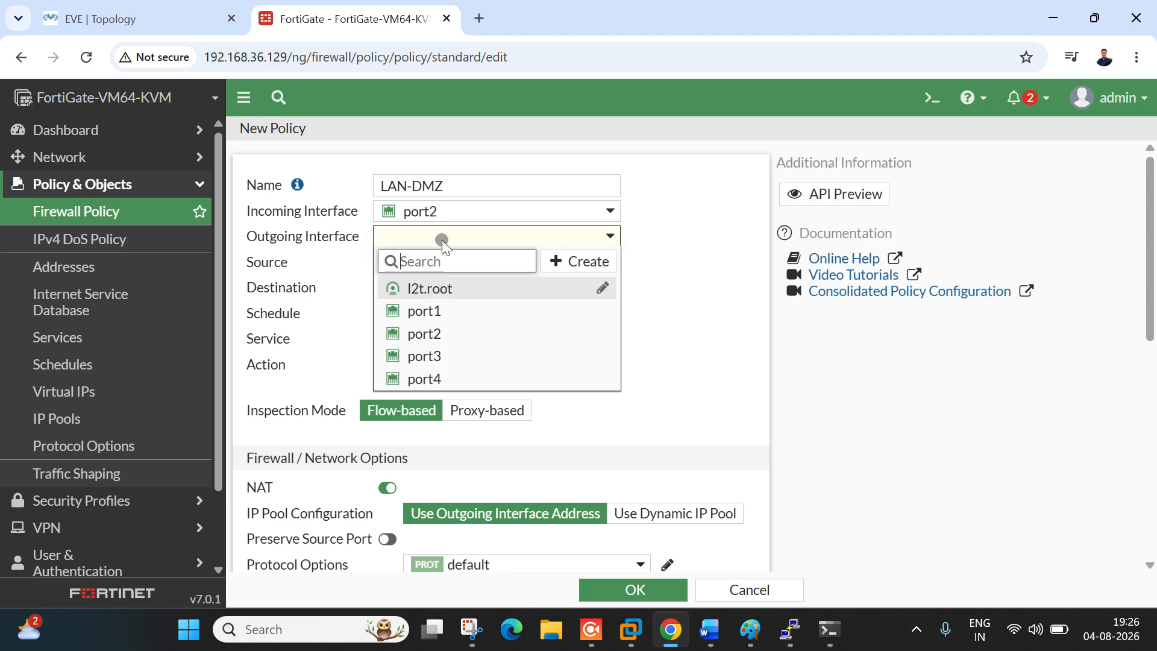
left_click(442, 360)
left_click(208, 20)
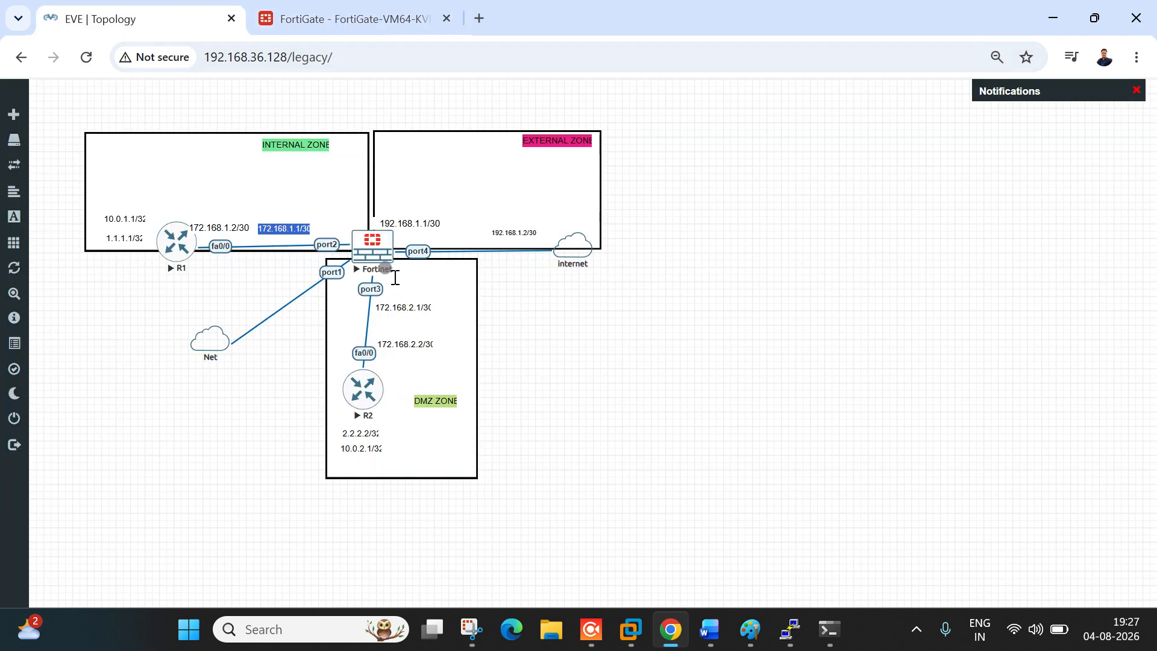
left_click(338, 20)
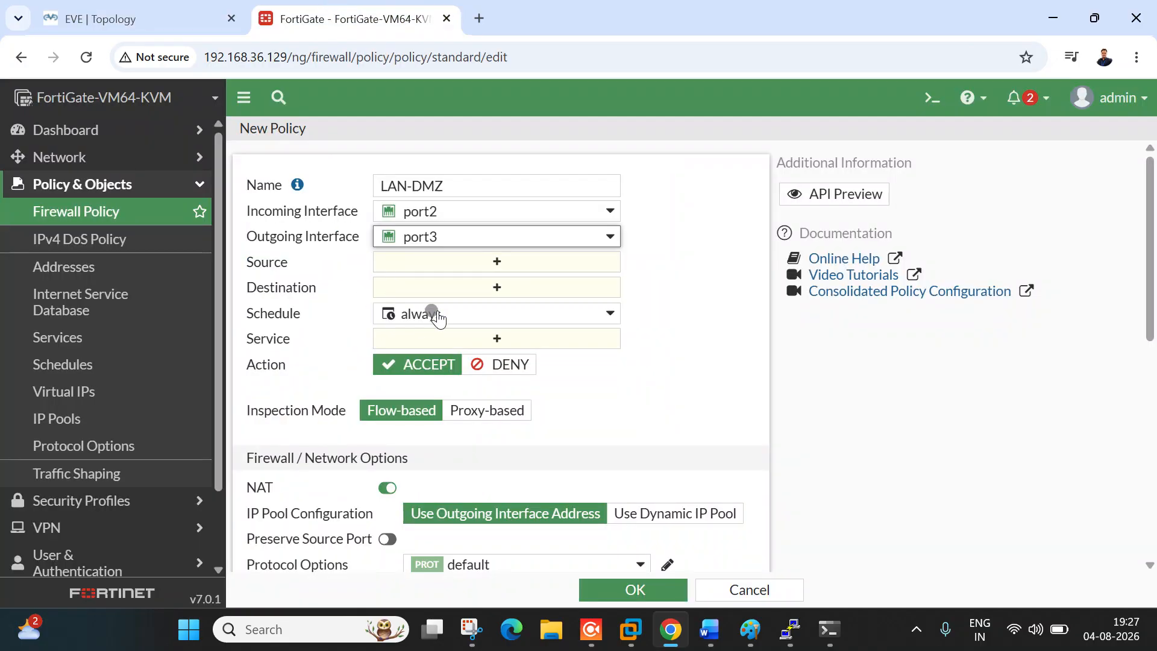
Step: Set both the source and destination addresses to all
left_click(493, 265)
left_click(797, 277)
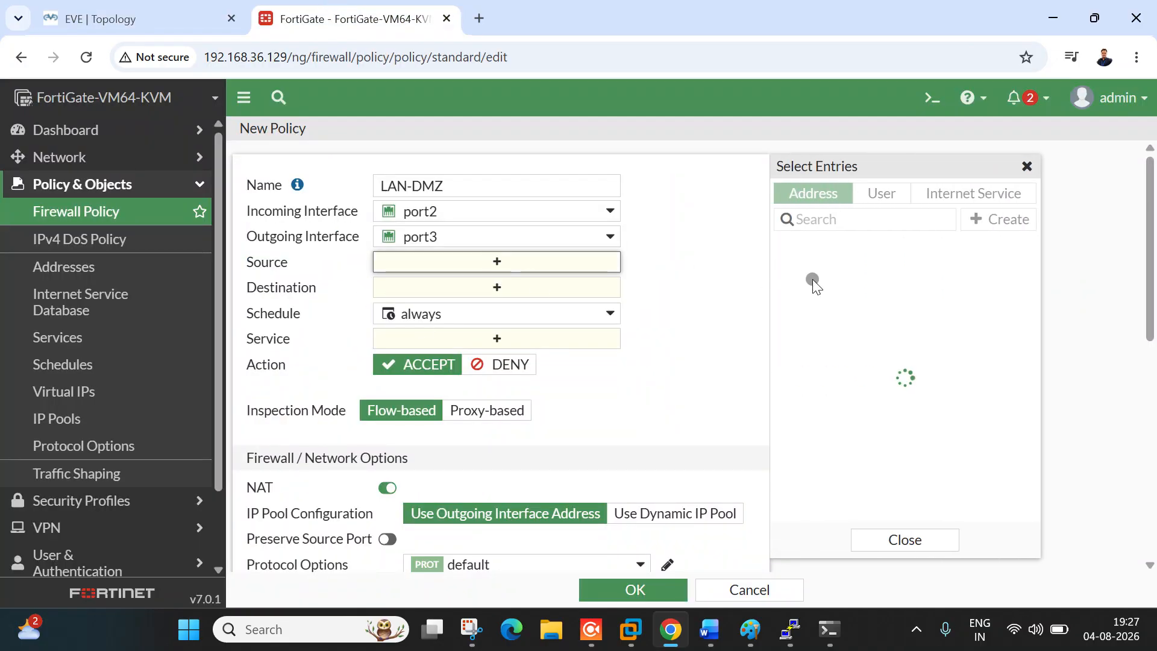
left_click(139, 18)
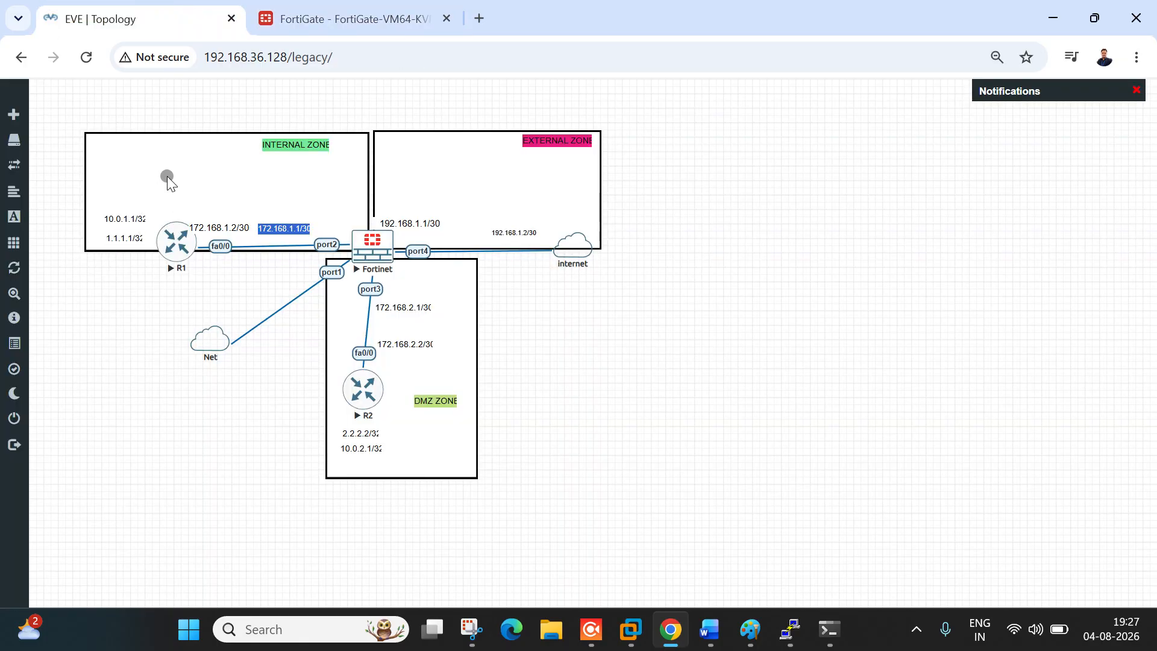
left_click(314, 8)
left_click(846, 271)
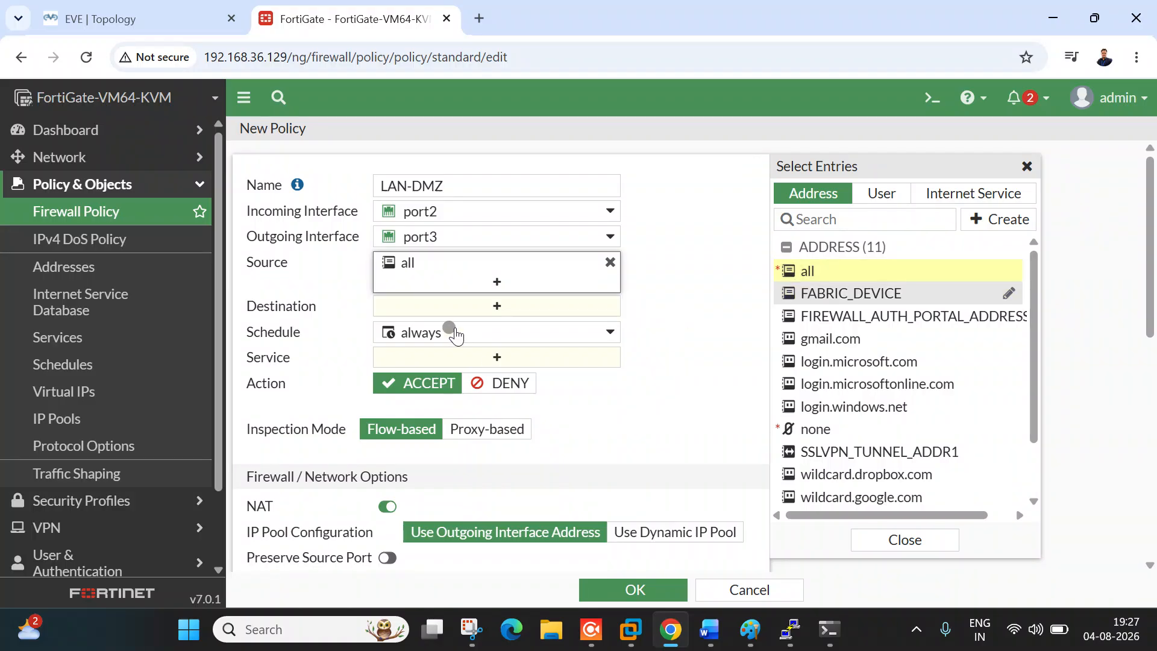
left_click(508, 305)
left_click(841, 274)
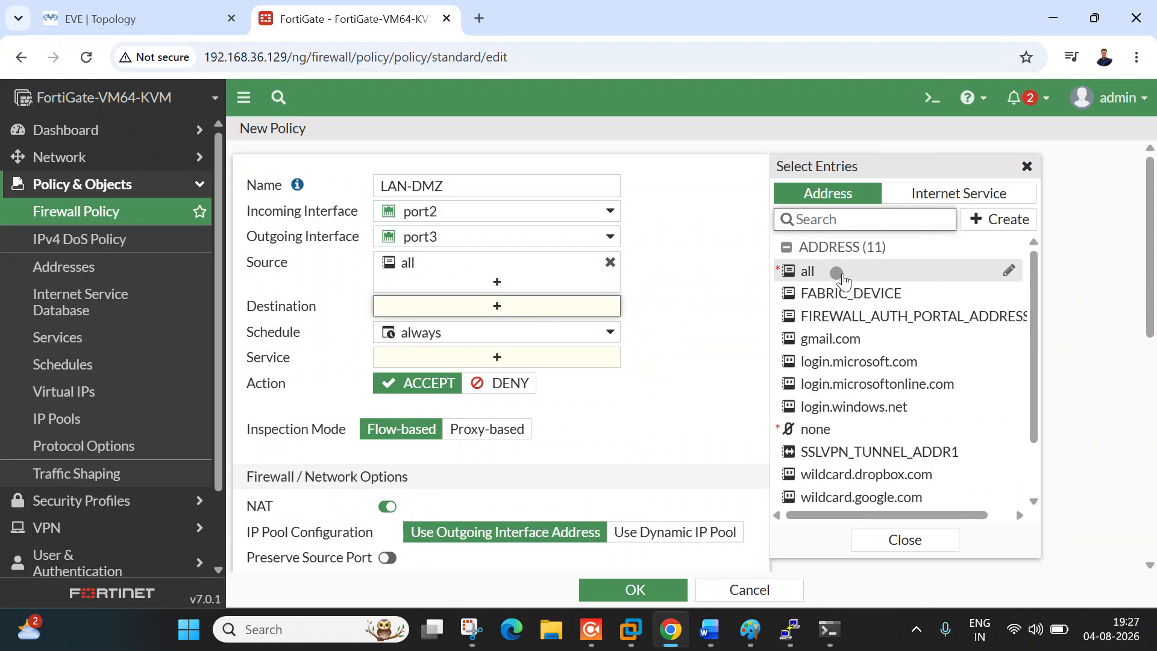
left_click(139, 19)
left_click(115, 246)
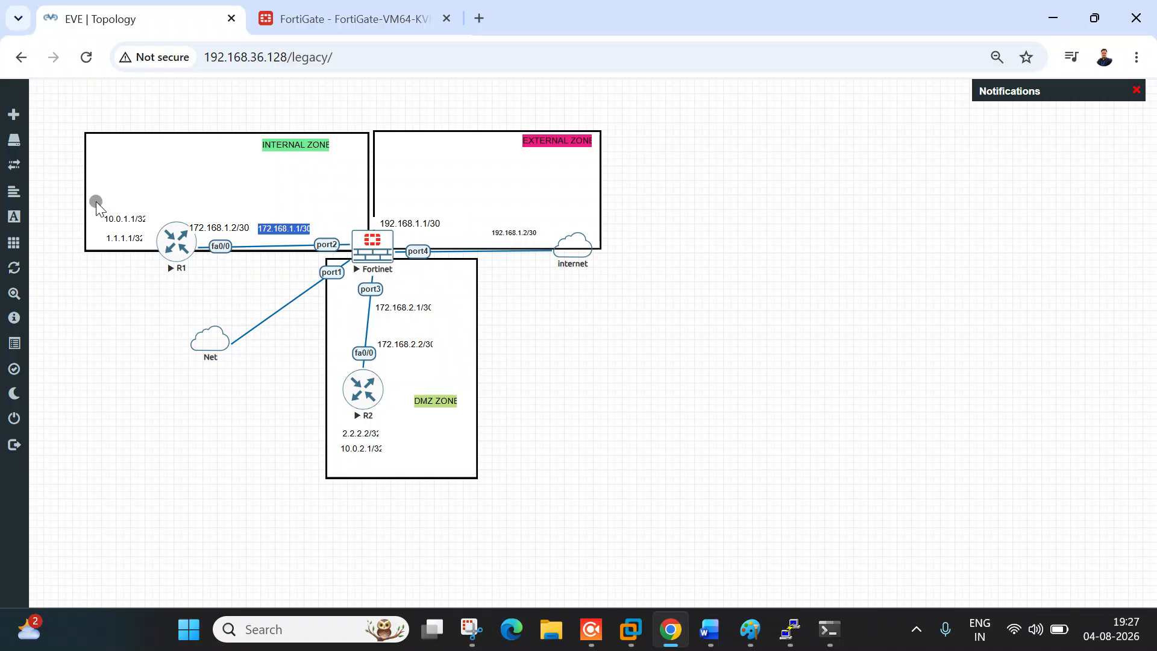
key("ctrl+Tab")
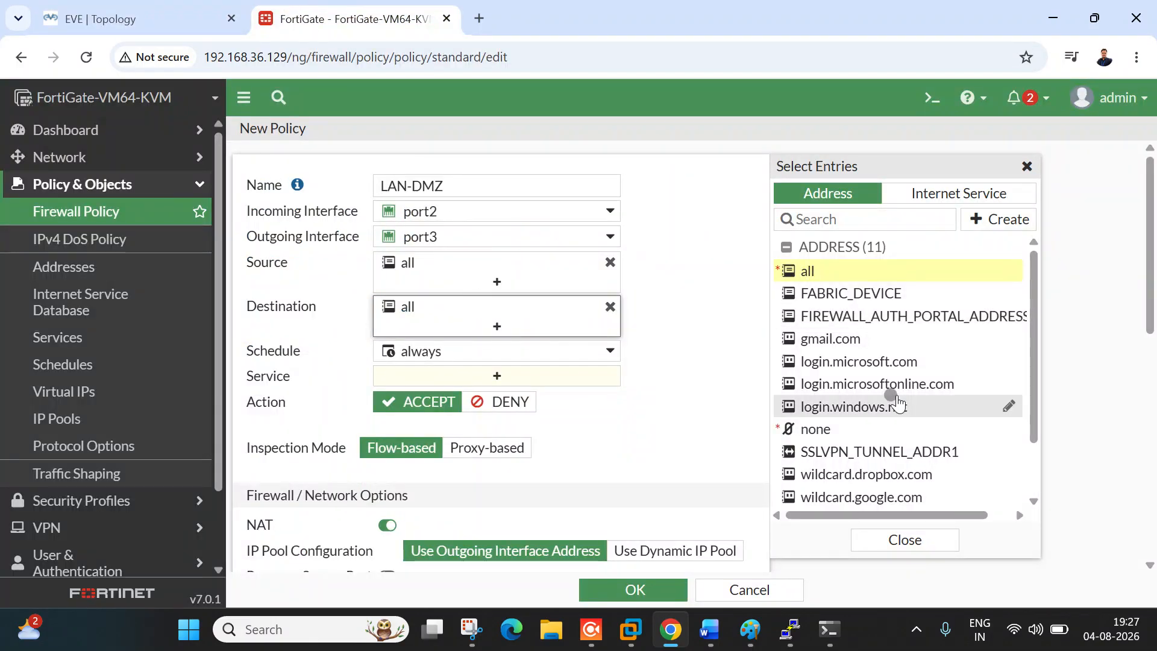
left_click(882, 539)
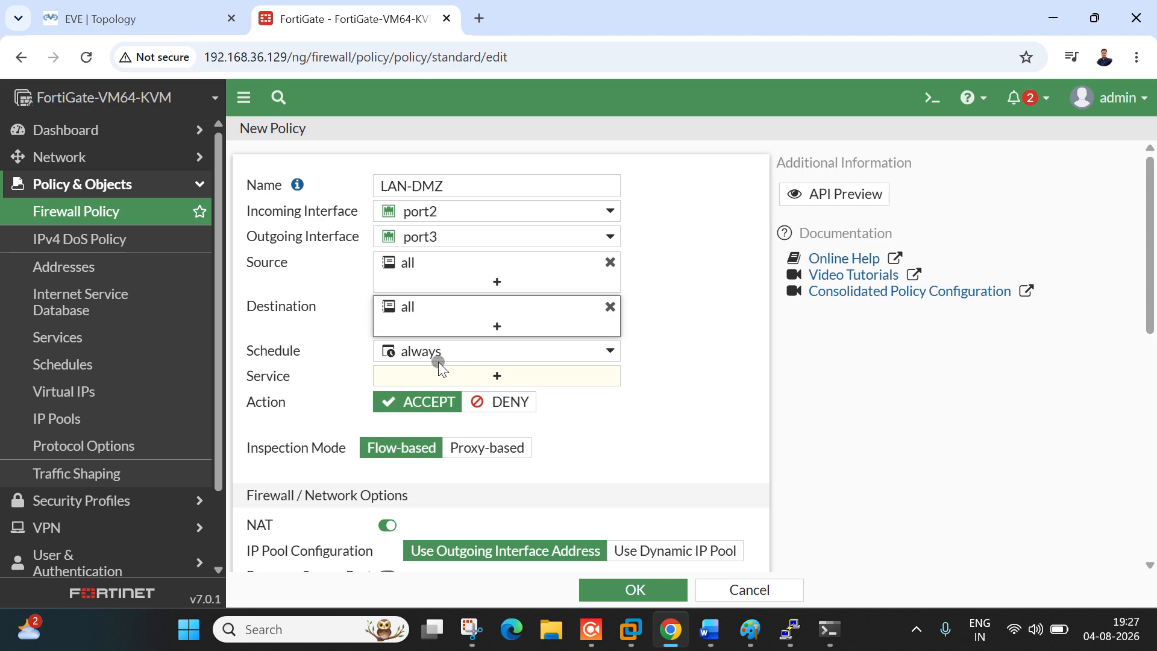
Step: Add ALL as the policy's service and review the rest of the form
left_click(476, 378)
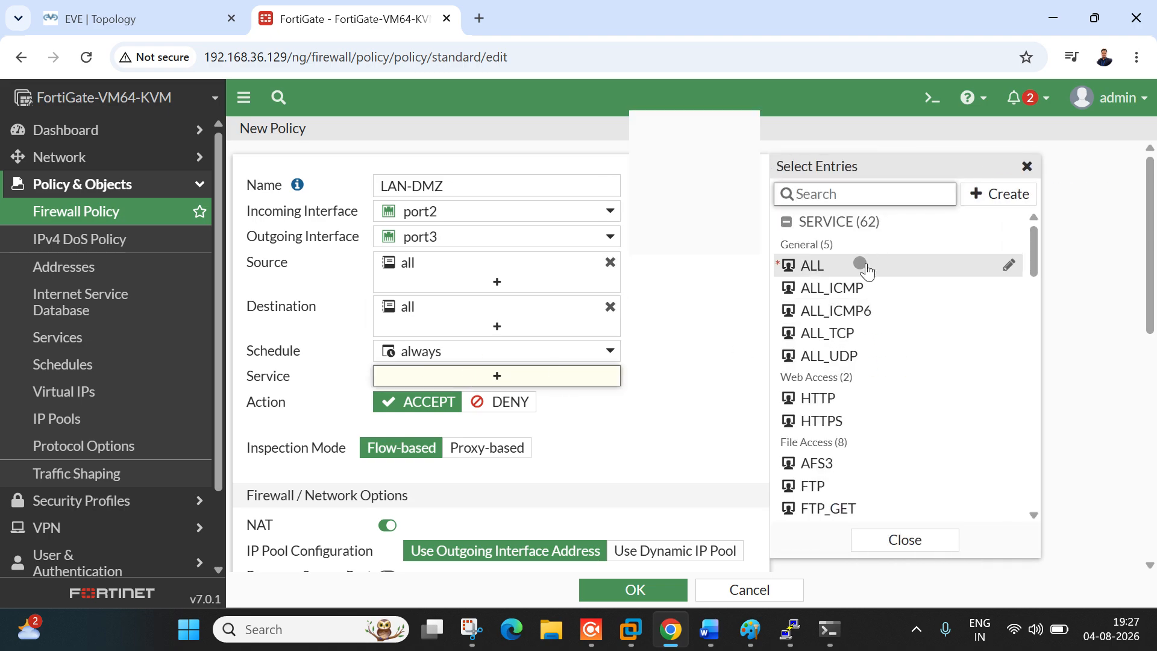
left_click(159, 8)
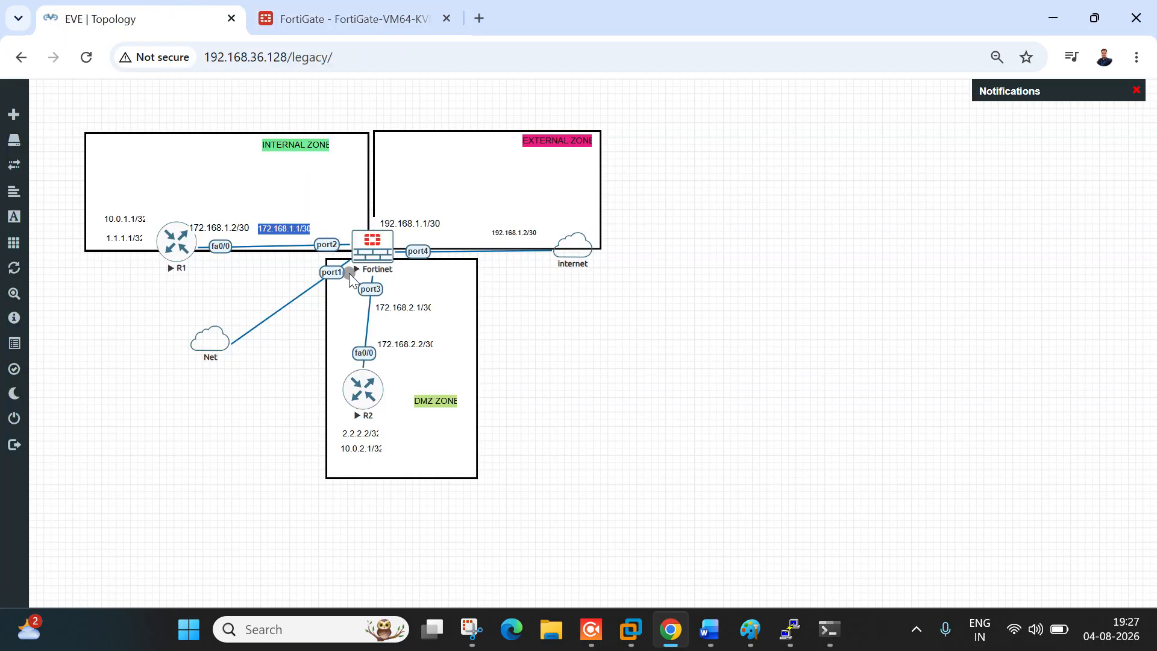
left_click(346, 19)
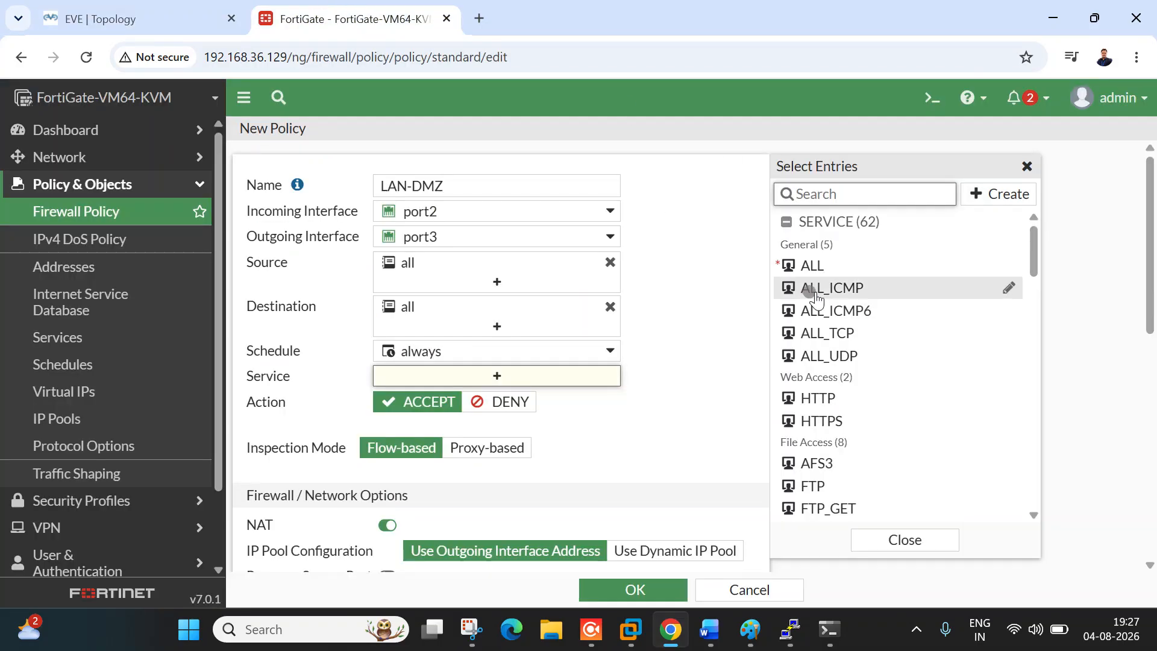
left_click(845, 273)
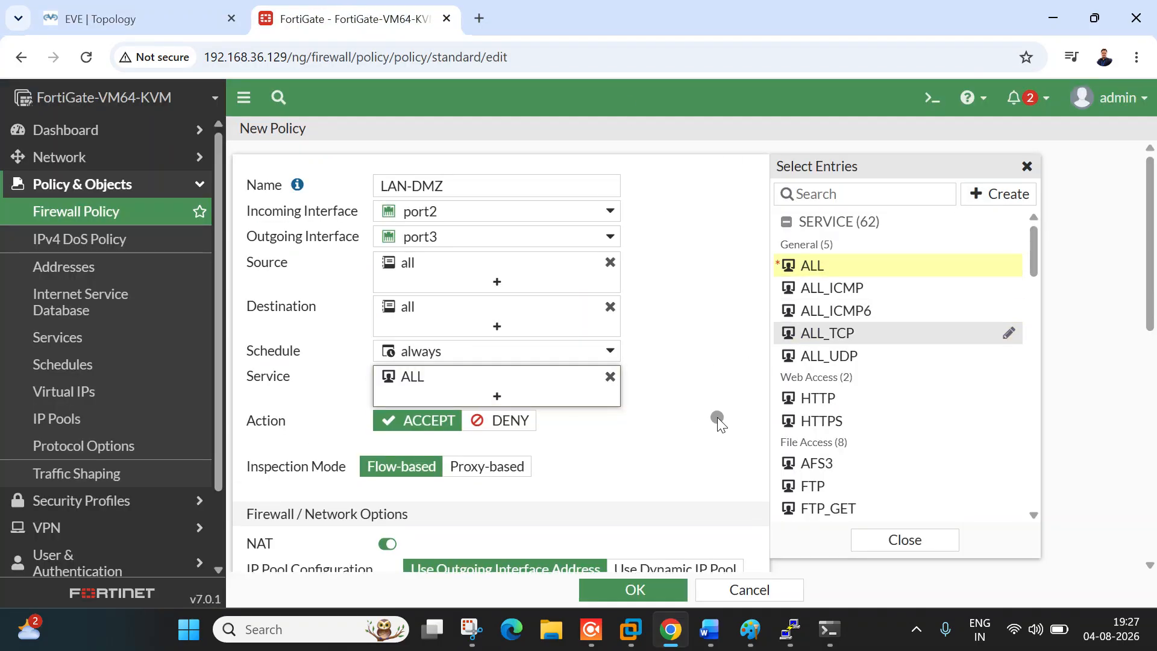
left_click(884, 532)
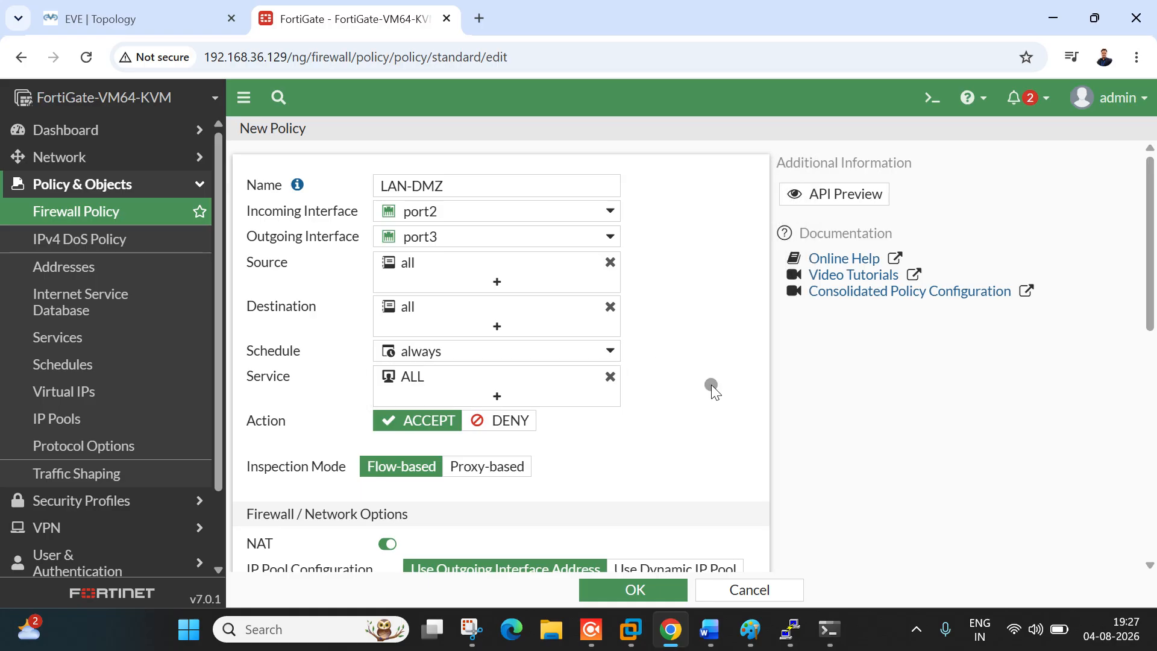
scroll(711, 385, "down", 3)
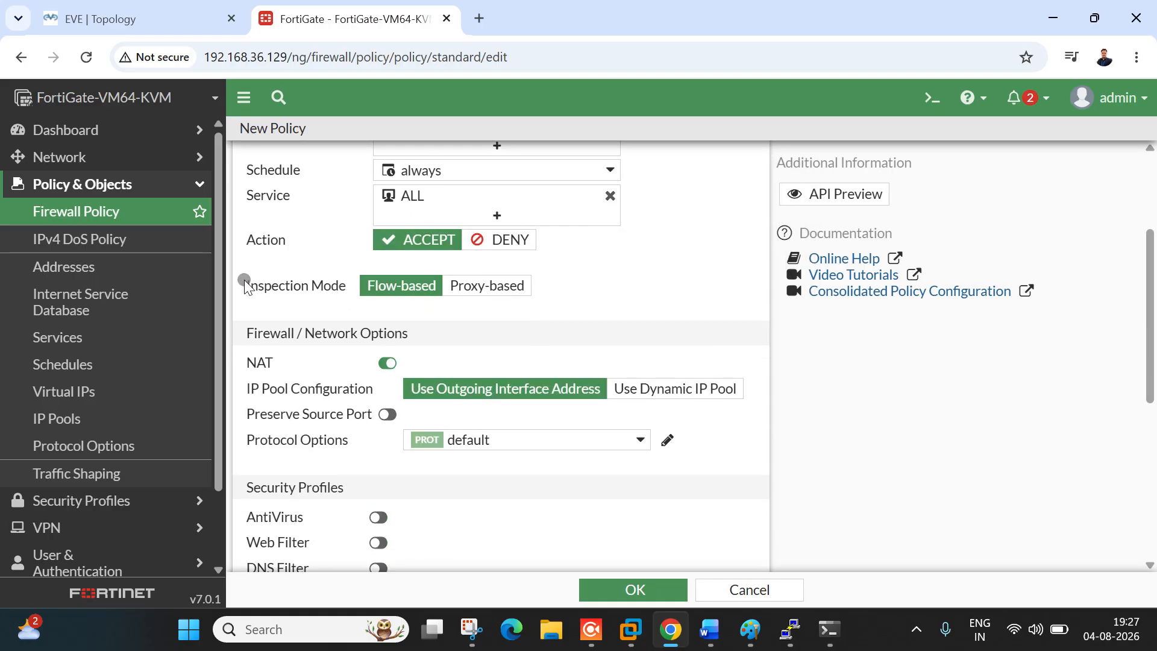
scroll(374, 373, "down", 3)
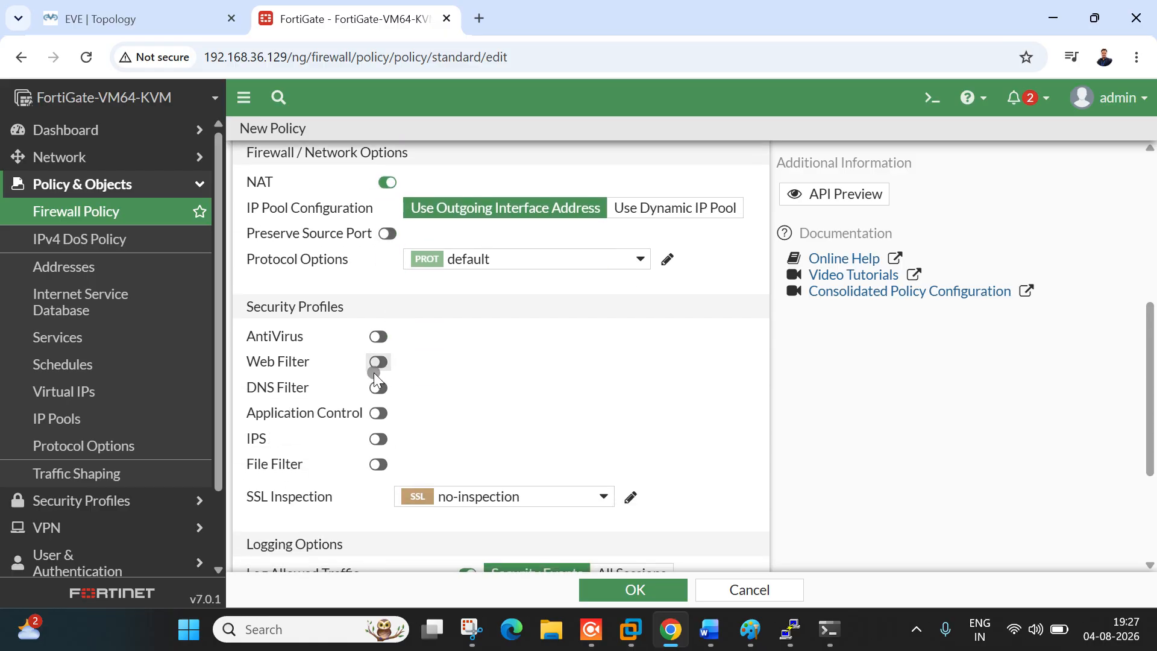
scroll(373, 372, "up", 2)
Step: Snip the policy form, then circle NAT and mark the Security Profiles section in red
left_click(471, 632)
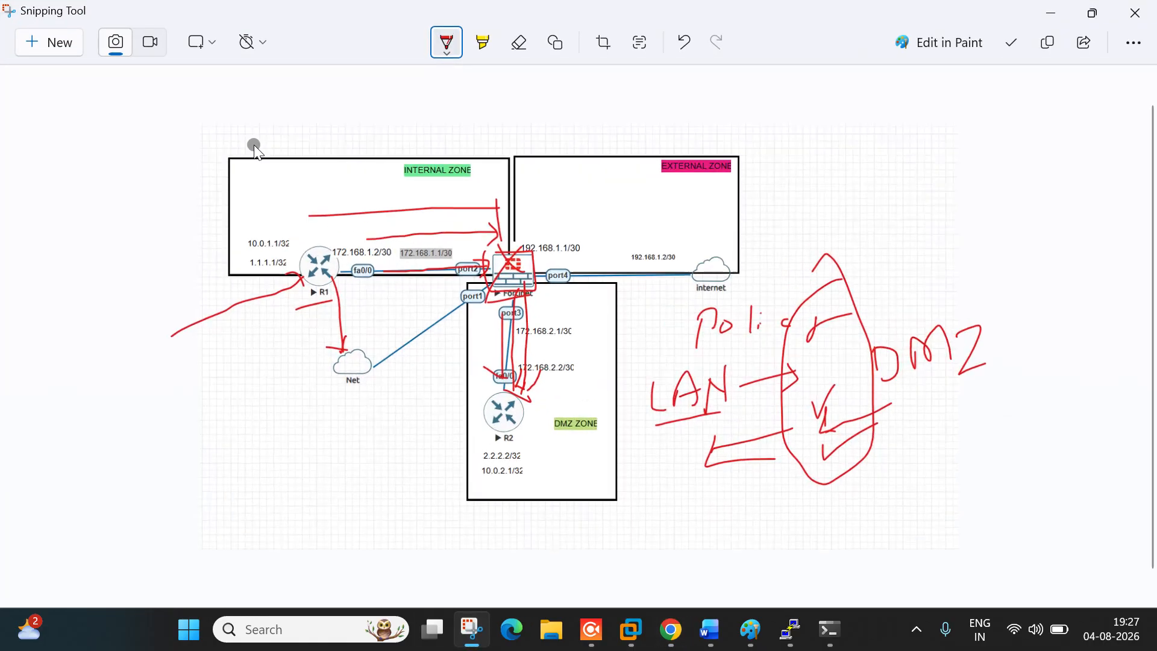
left_click(55, 40)
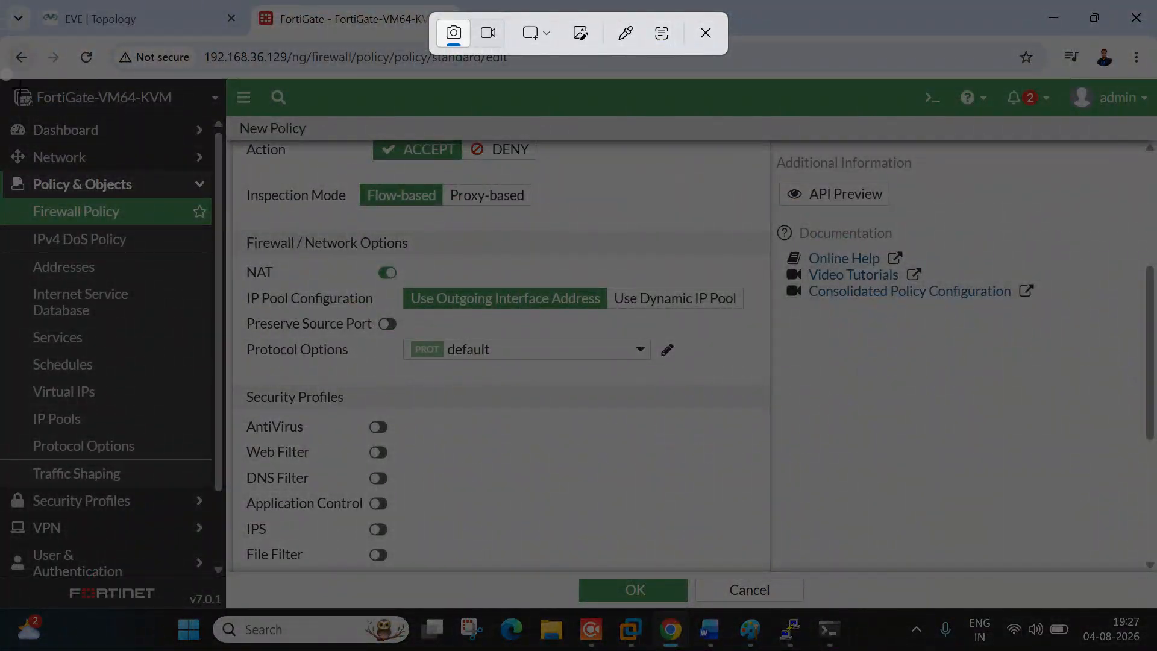
left_click_drag(5, 73, 793, 572)
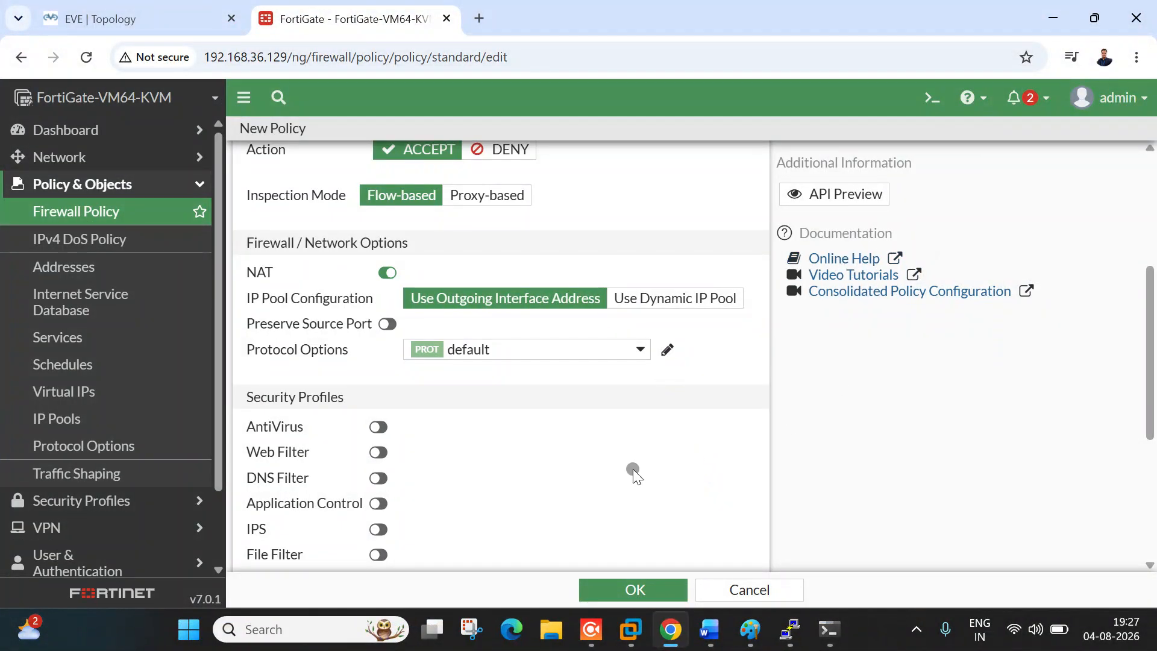
double_click(896, 221)
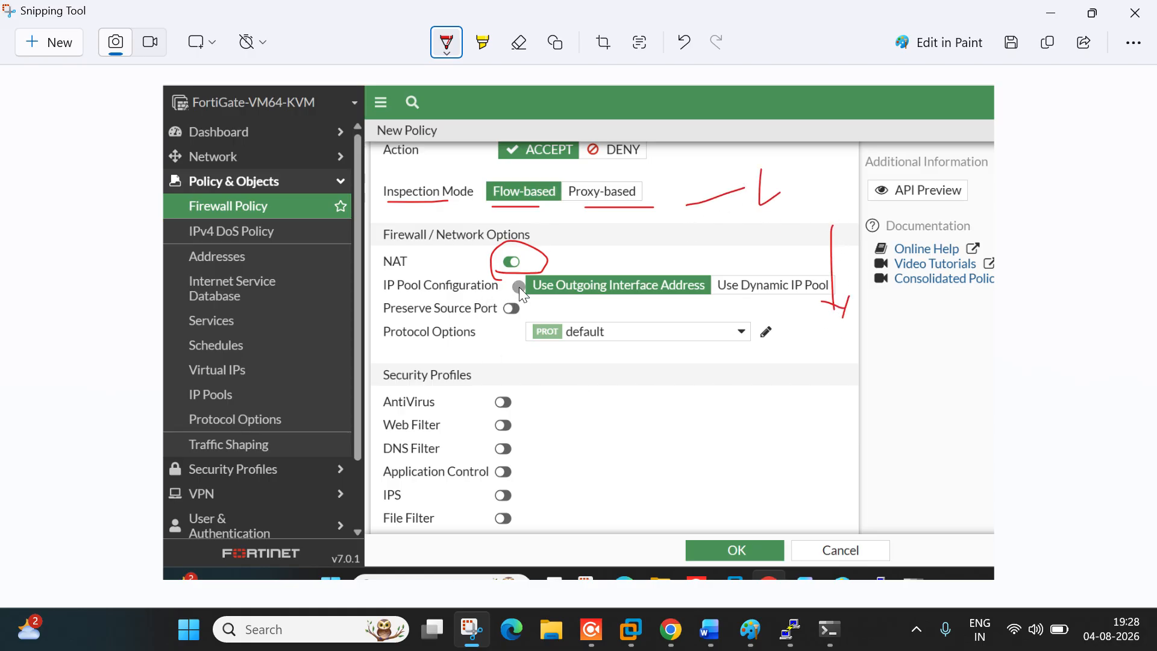
left_click_drag(515, 253, 507, 296)
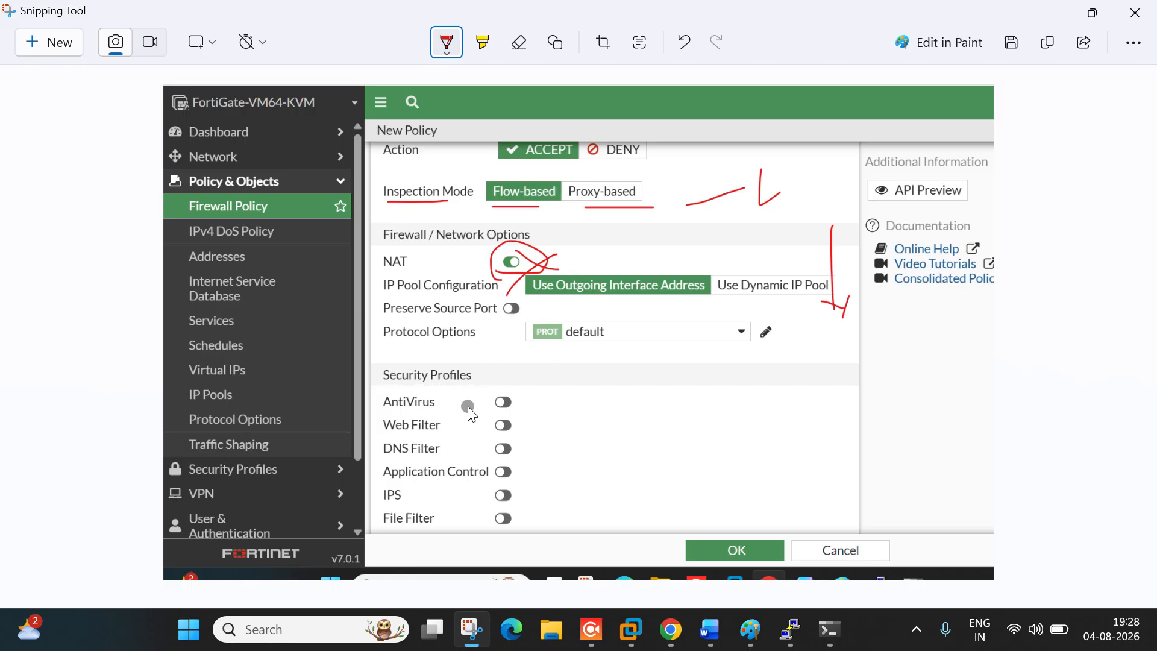
left_click_drag(534, 356, 558, 493)
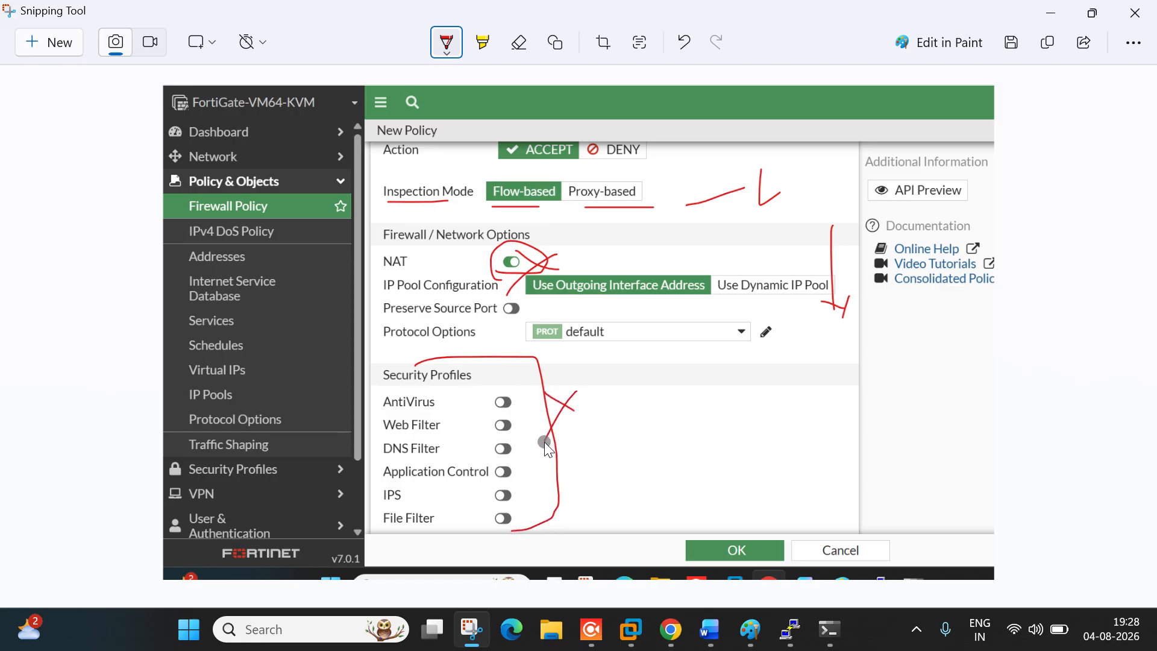
Step: Disable NAT, log all sessions, and save the port2-to-port3 LAN-DMZ policy
left_click(1050, 13)
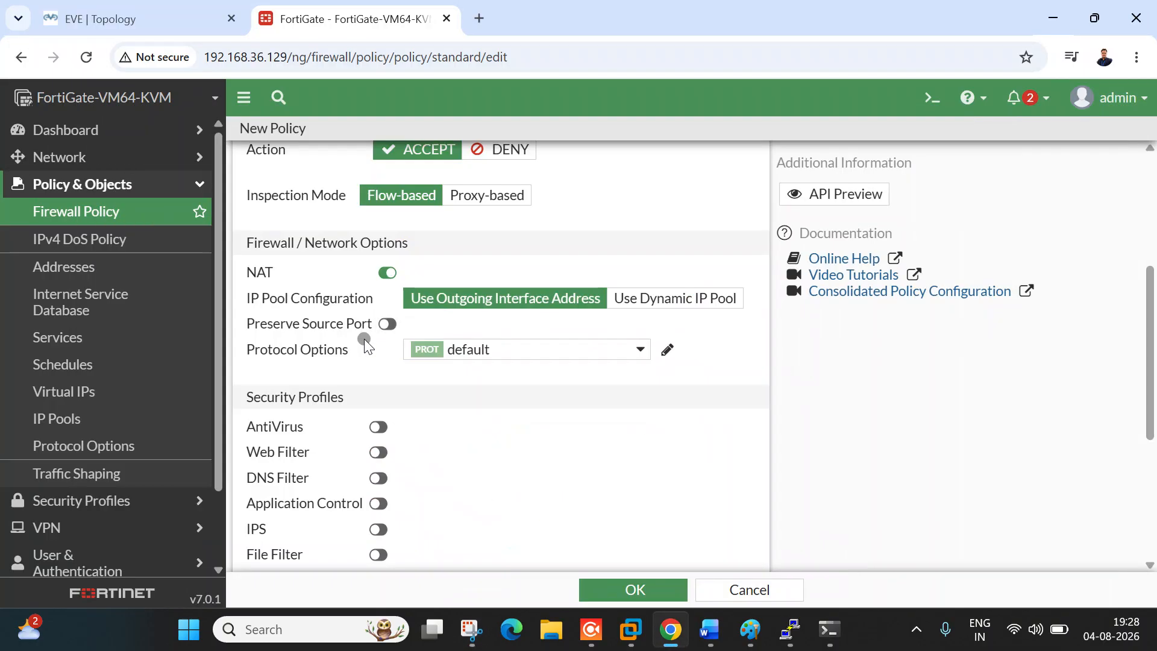
left_click(387, 270)
scroll(445, 368, "down", 3)
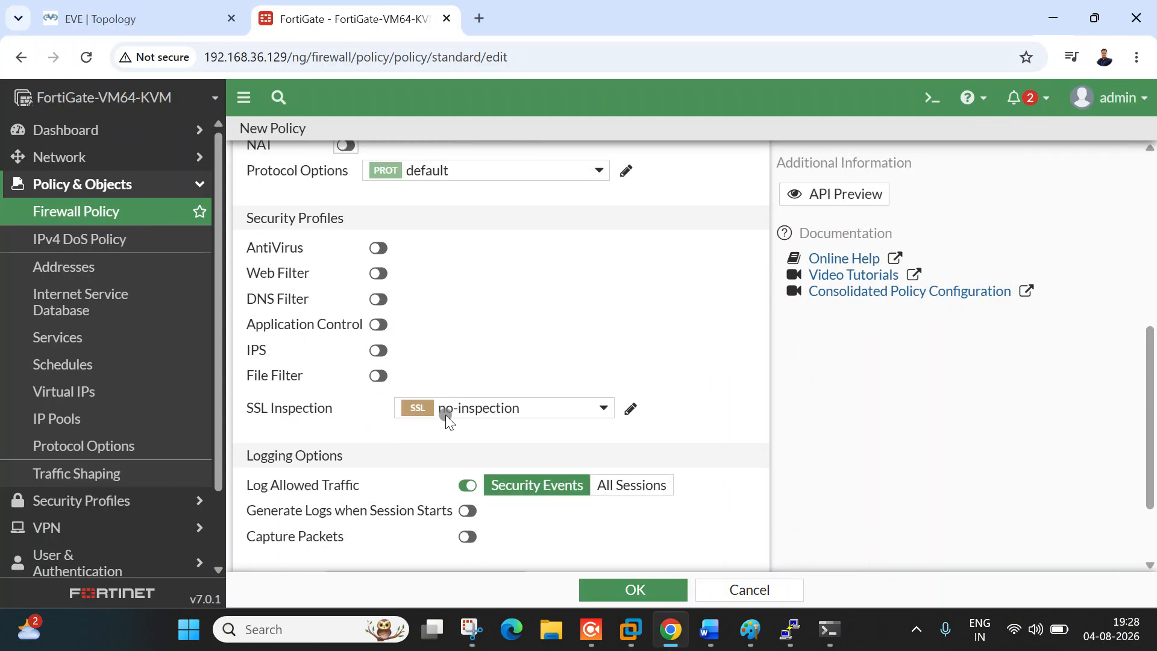
left_click(636, 435)
scroll(513, 460, "down", 1)
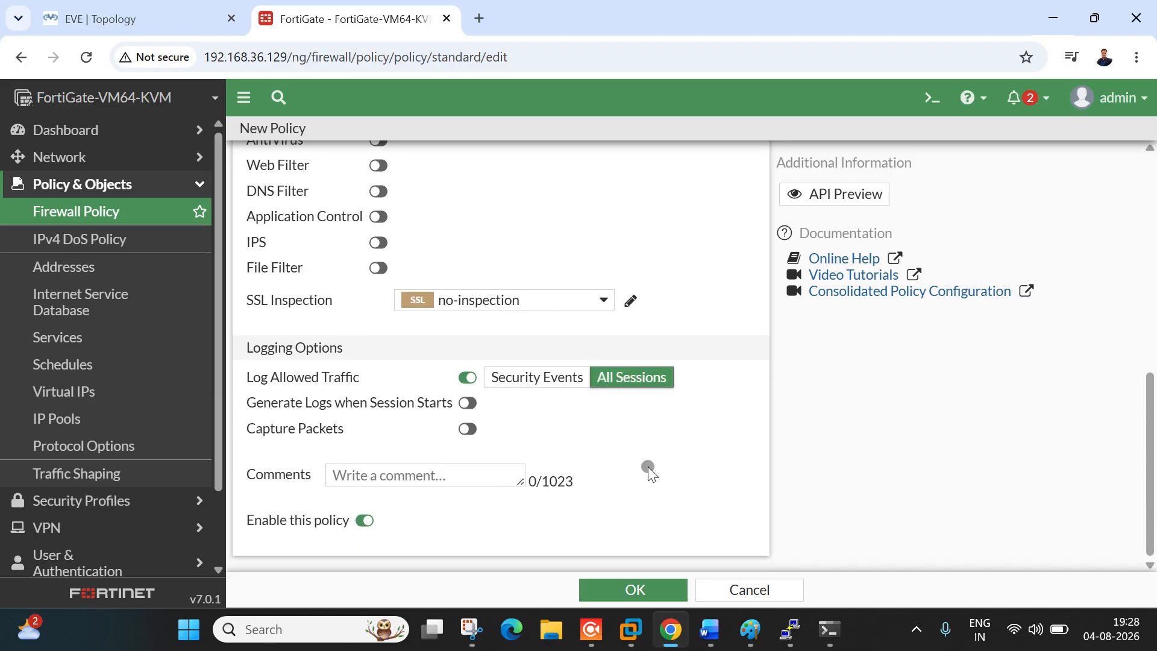
left_click(665, 592)
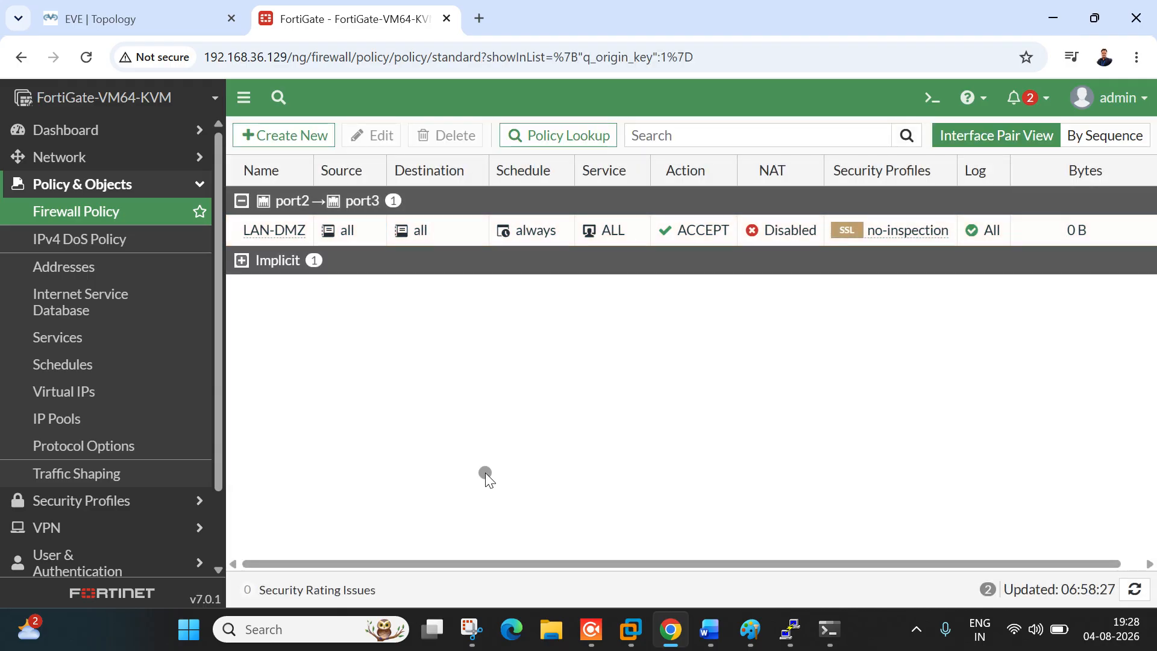
Step: Rerun the previous ping to 2.2.2.2 in the R1 console
mouse_move(836, 643)
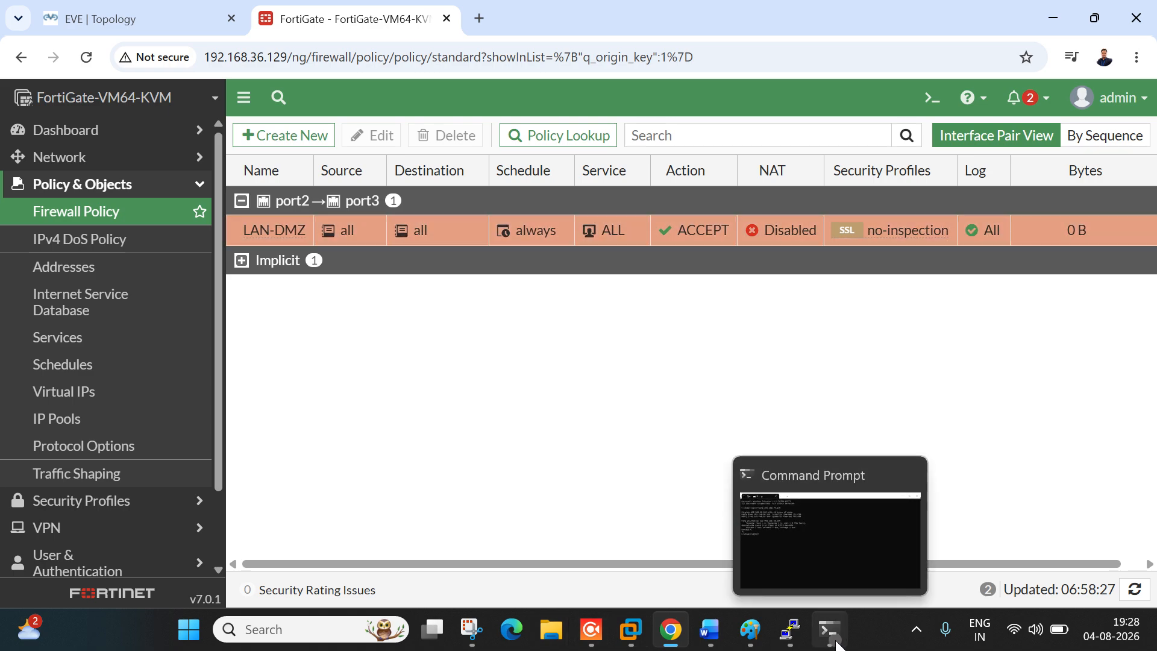
mouse_move(789, 629)
left_click(659, 528)
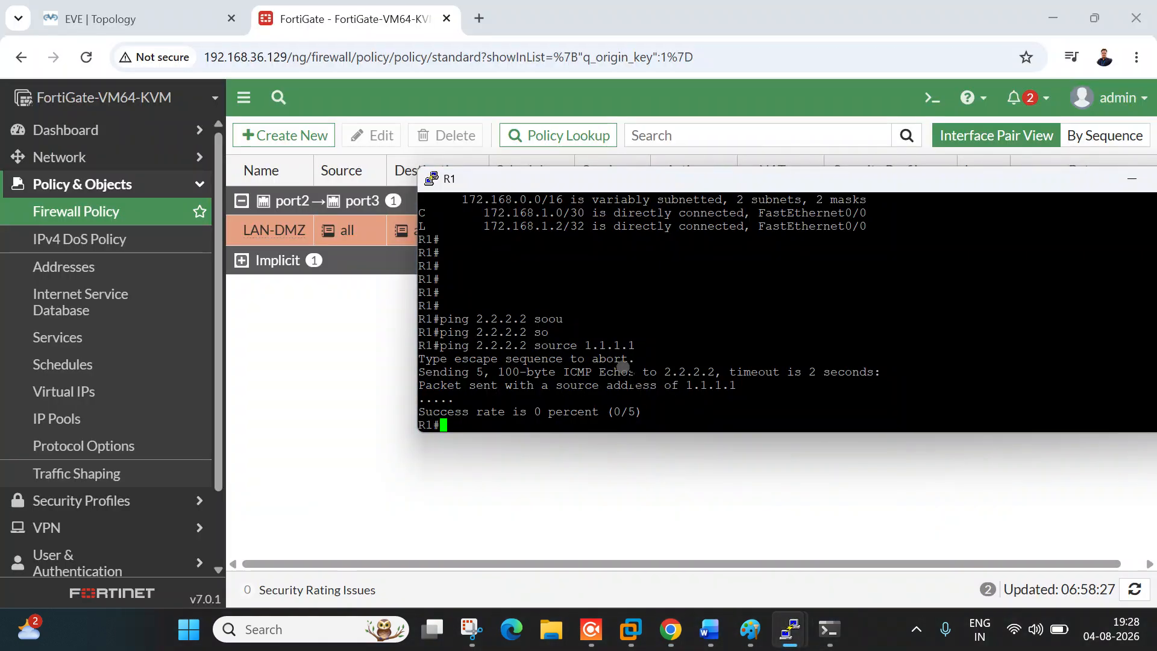
key("Up")
key("Return")
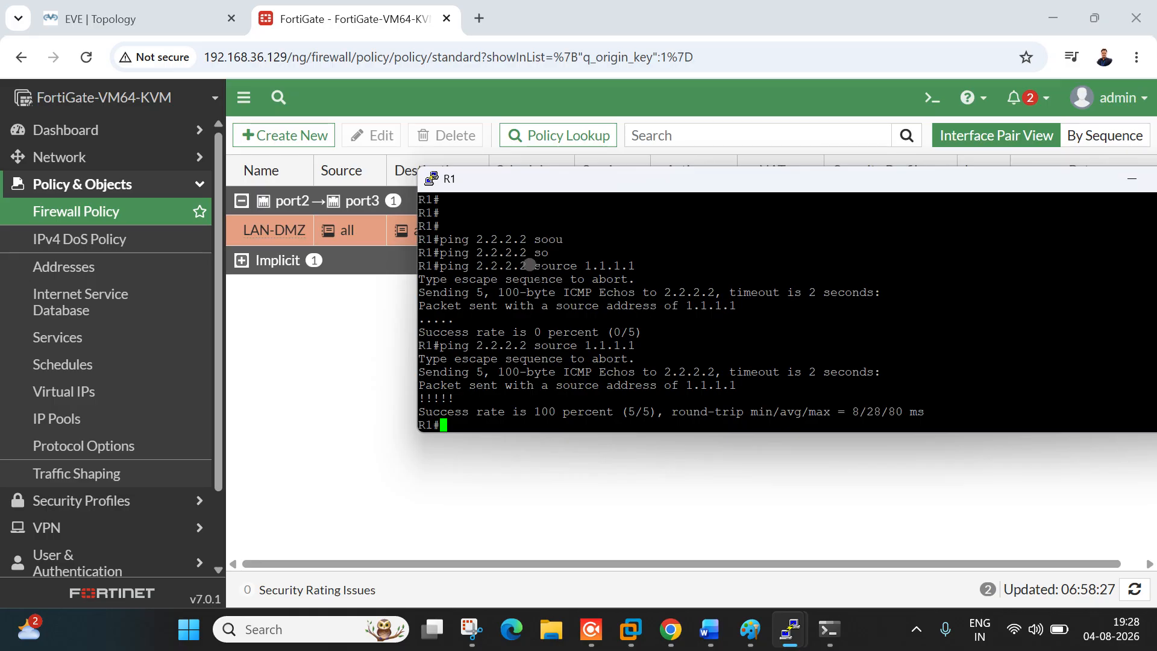
left_click_drag(450, 267, 522, 266)
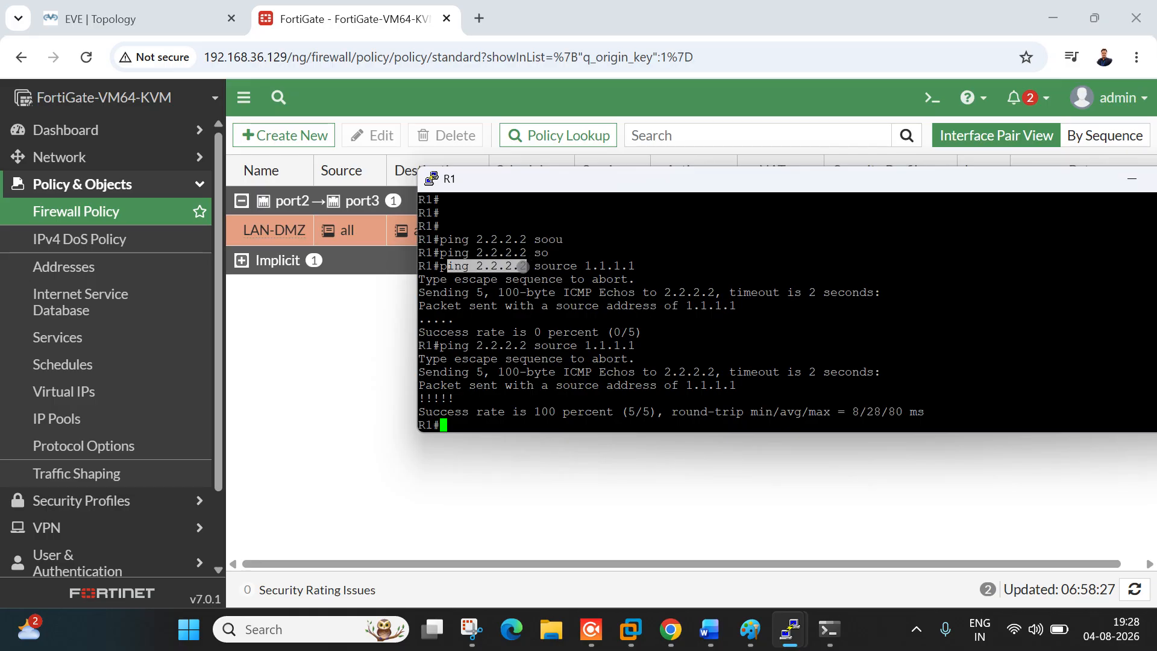
left_click(120, 19)
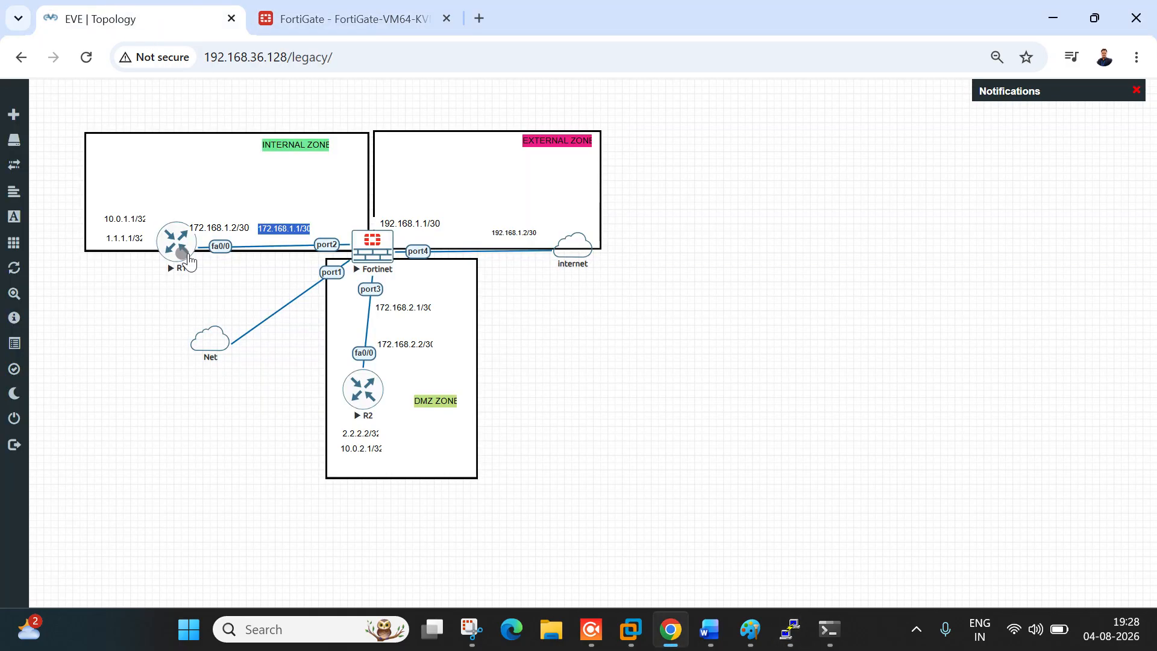
key("alt+Tab")
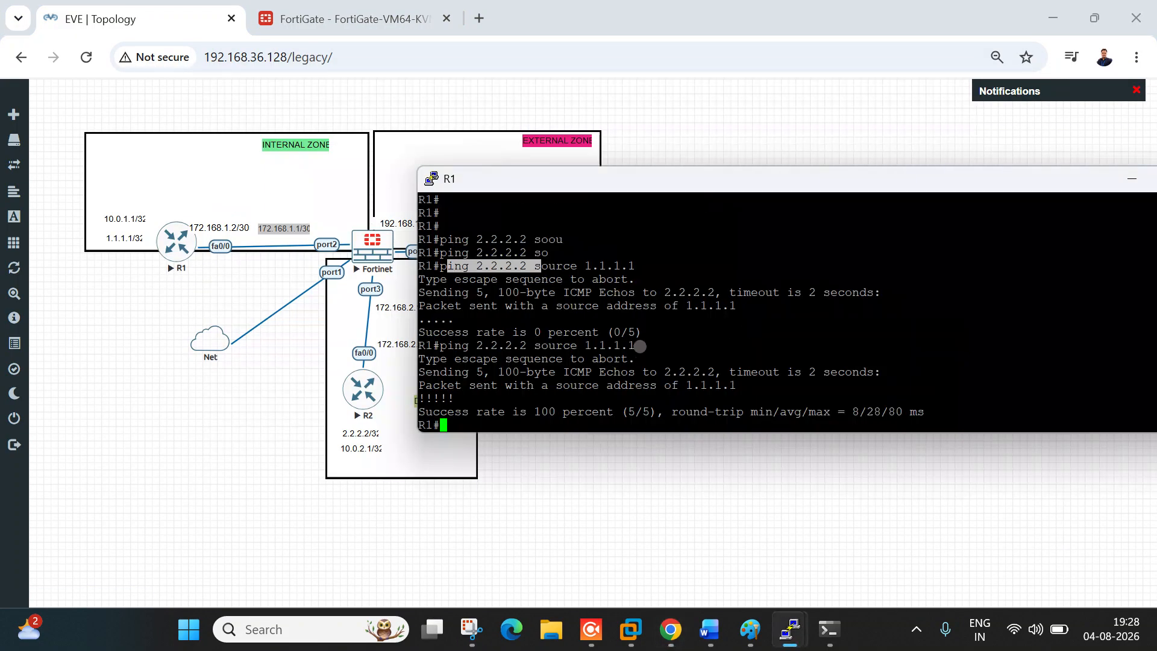
Step: Copy the 'ping 2.2.2.2 source 1.1.1.1' command and run it again at the R1 prompt
left_click_drag(576, 273, 461, 274)
left_click(626, 267)
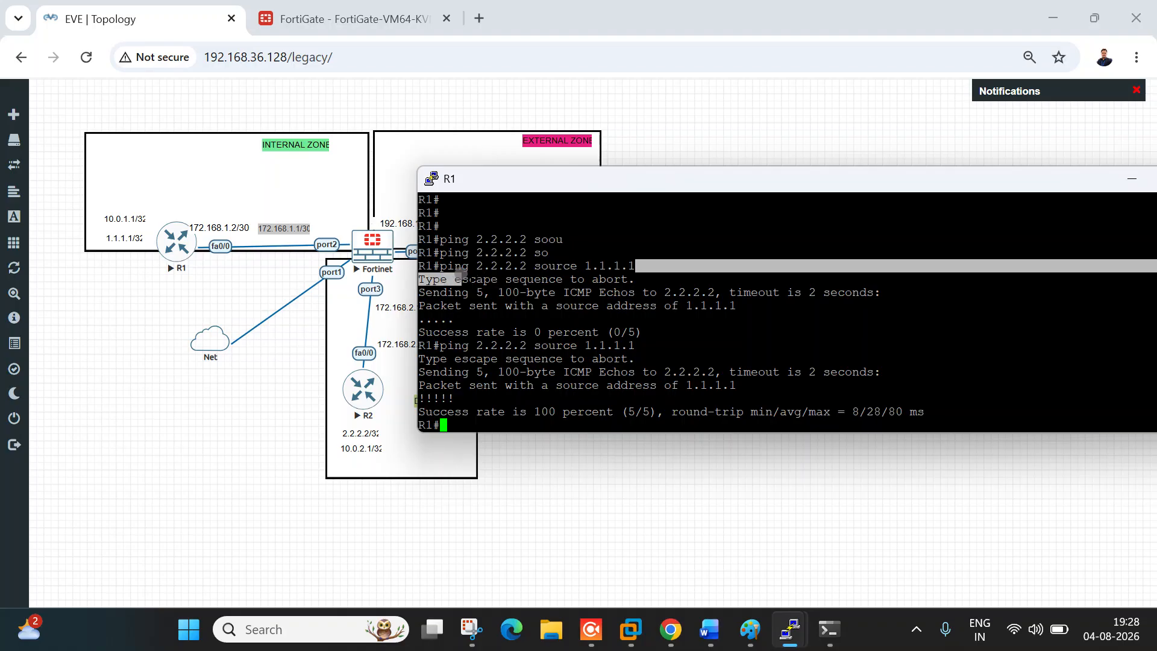
left_click(559, 379)
left_click_drag(448, 345, 627, 346)
left_click(725, 354)
right_click(726, 354)
key("Return")
Step: Repeat the ping 1000 times, then refresh Firewall Policy to see LAN-DMZ at 46.50 kB
key("Up")
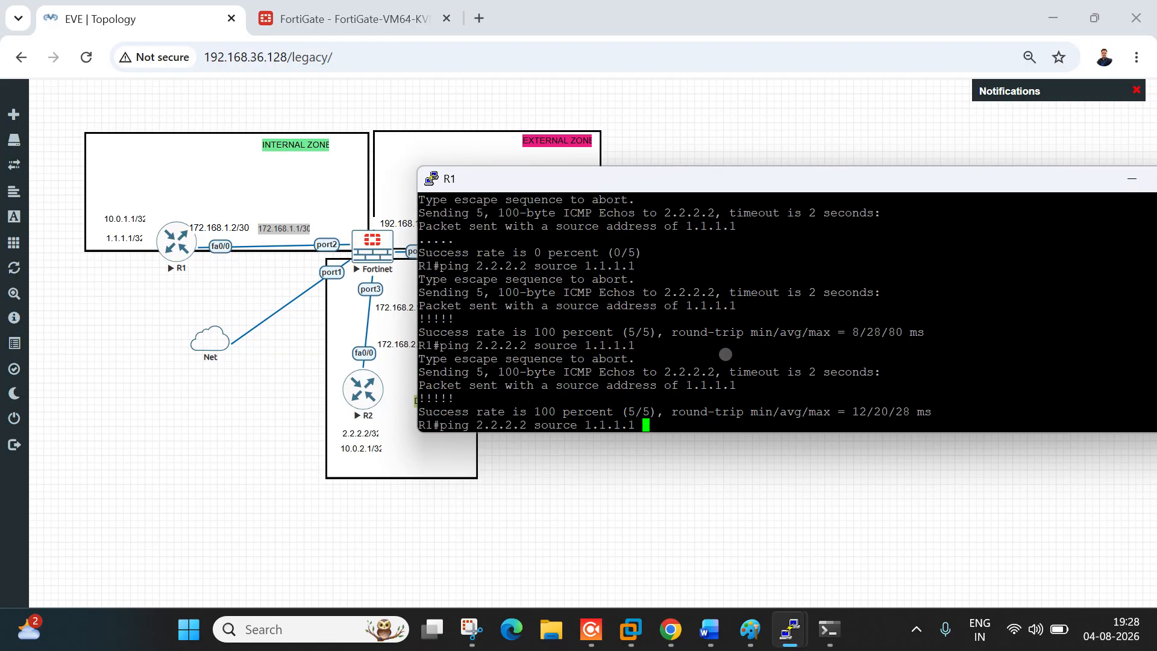
key("Tab")
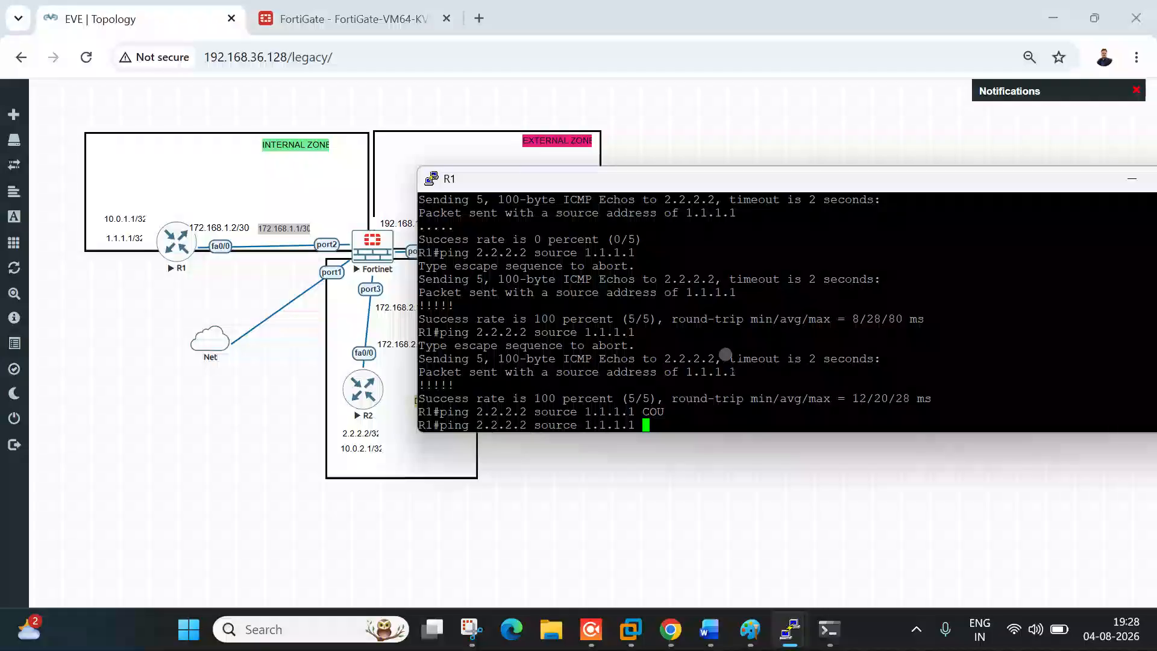
key("Tab")
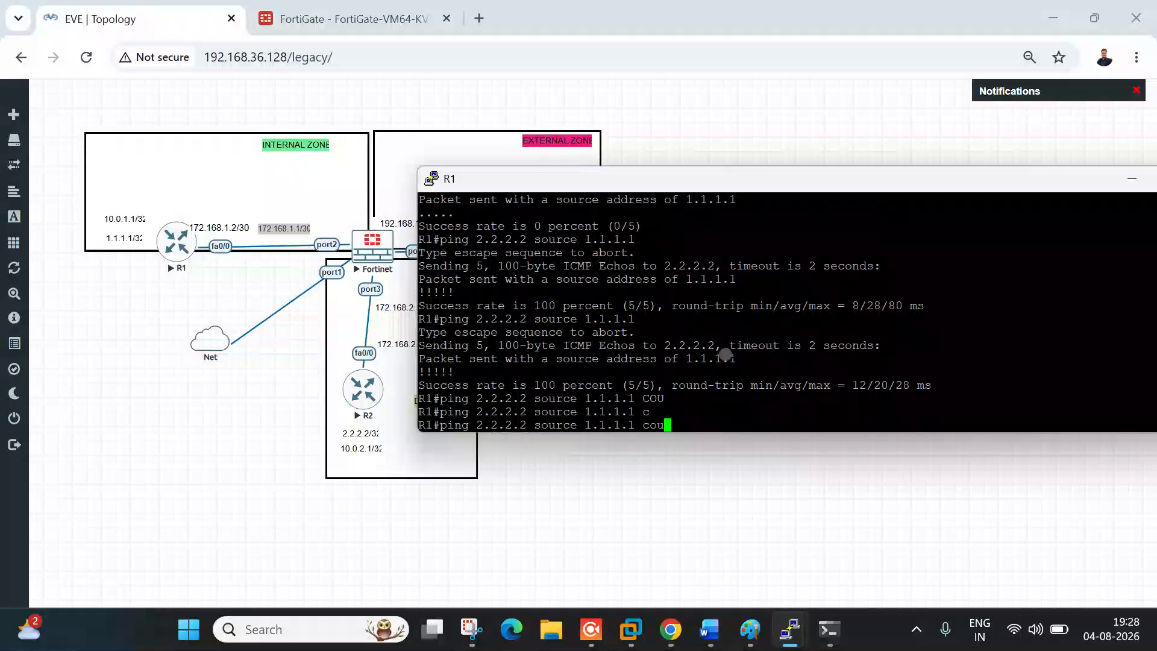
key("Tab")
type("re")
key("Tab")
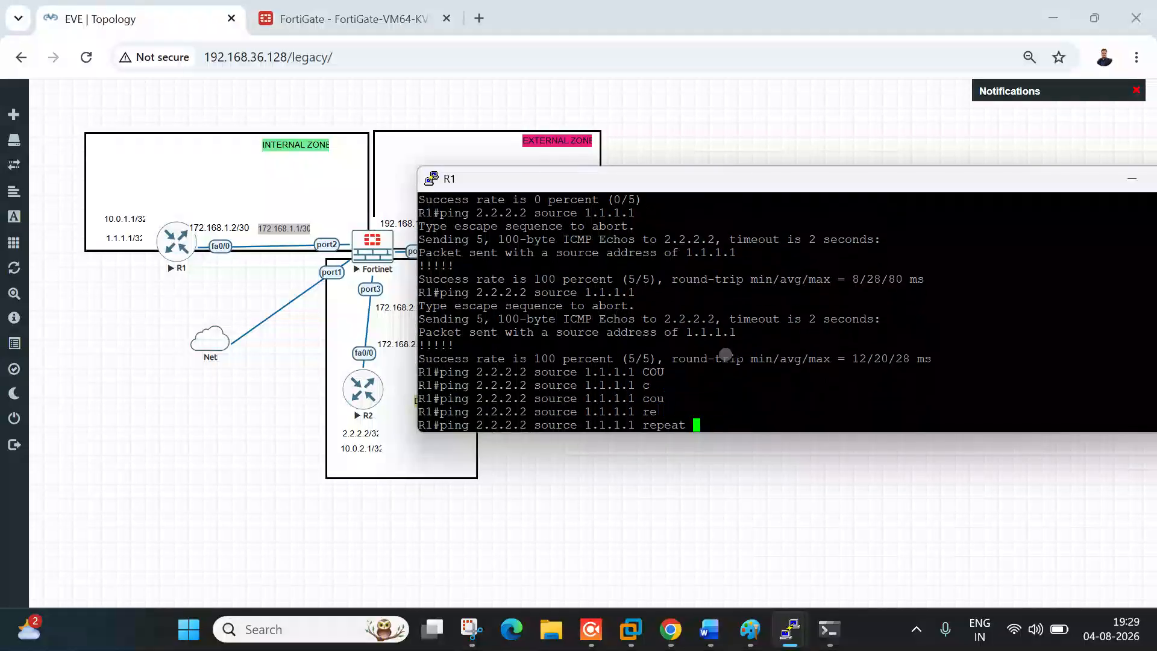
type("1000")
key("Return")
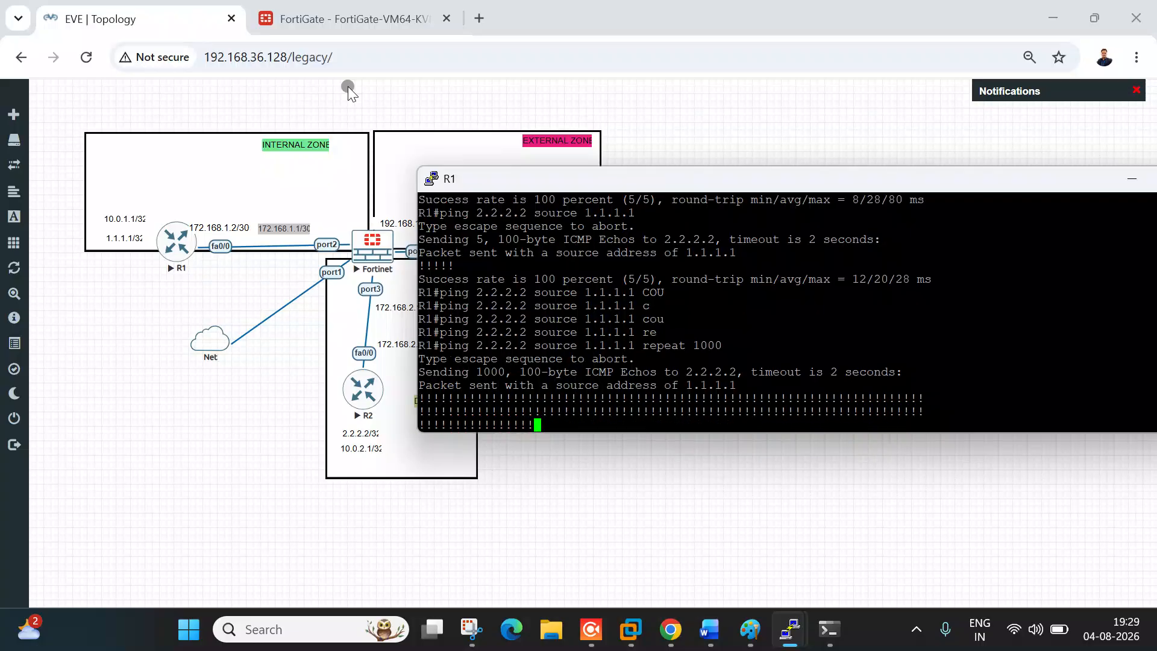
left_click(349, 18)
left_click(134, 214)
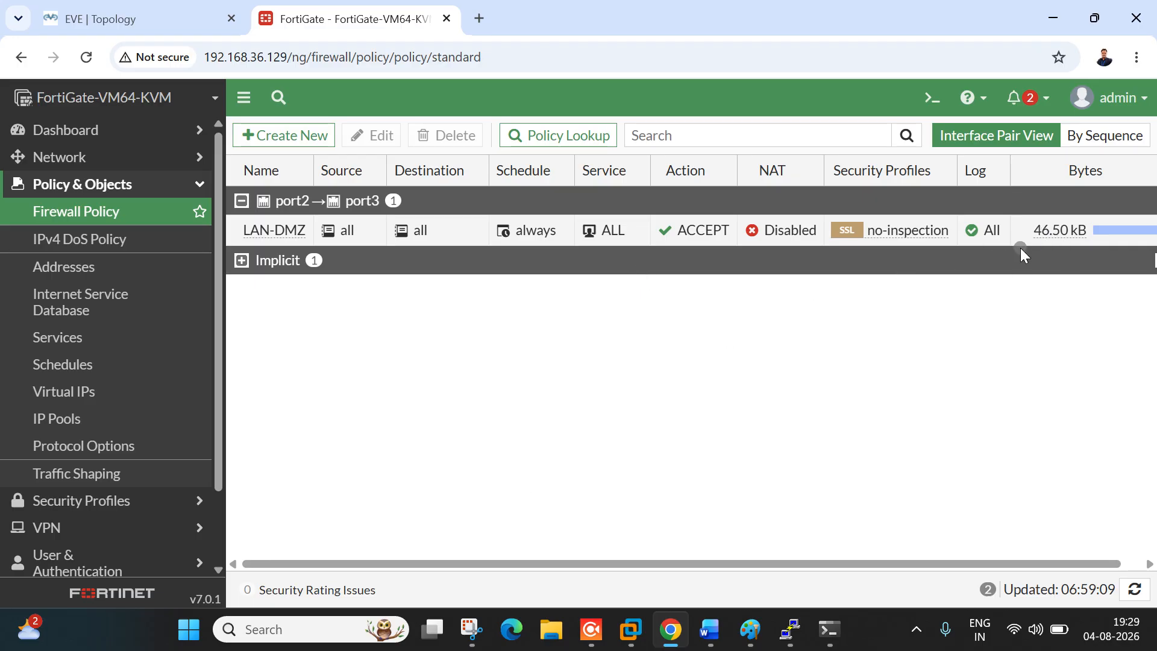
Step: Open FortiView Sessions and inspect the ICMP sessions from 1.1.1.1 to 2.2.2.2
left_click(82, 212)
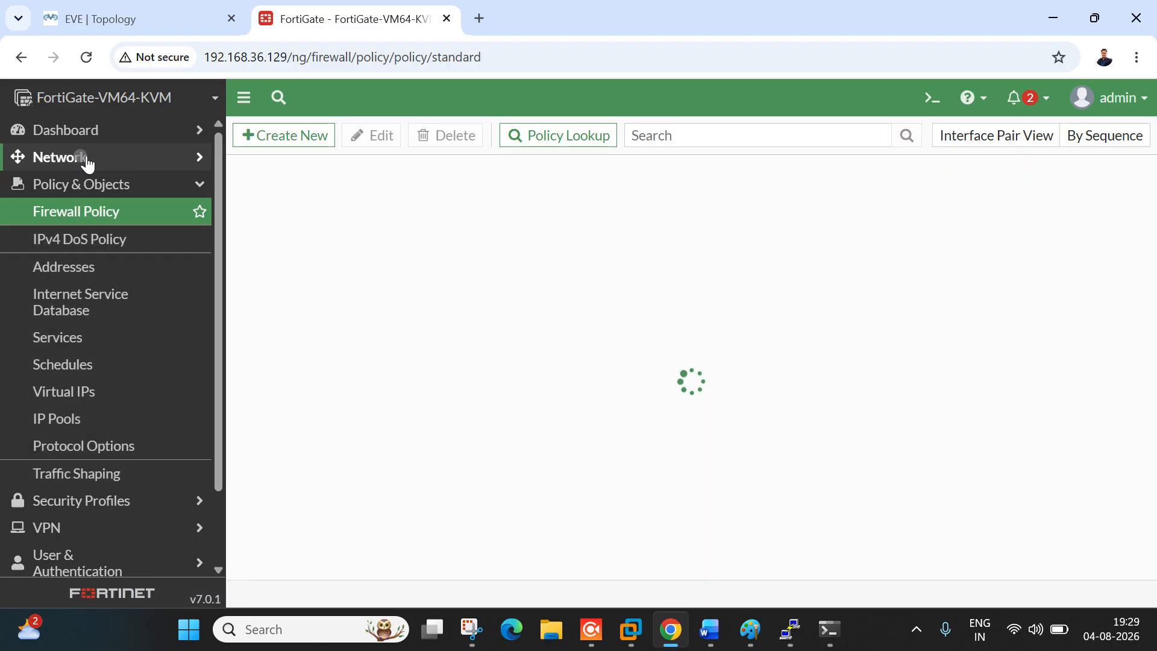
left_click(86, 159)
left_click(90, 129)
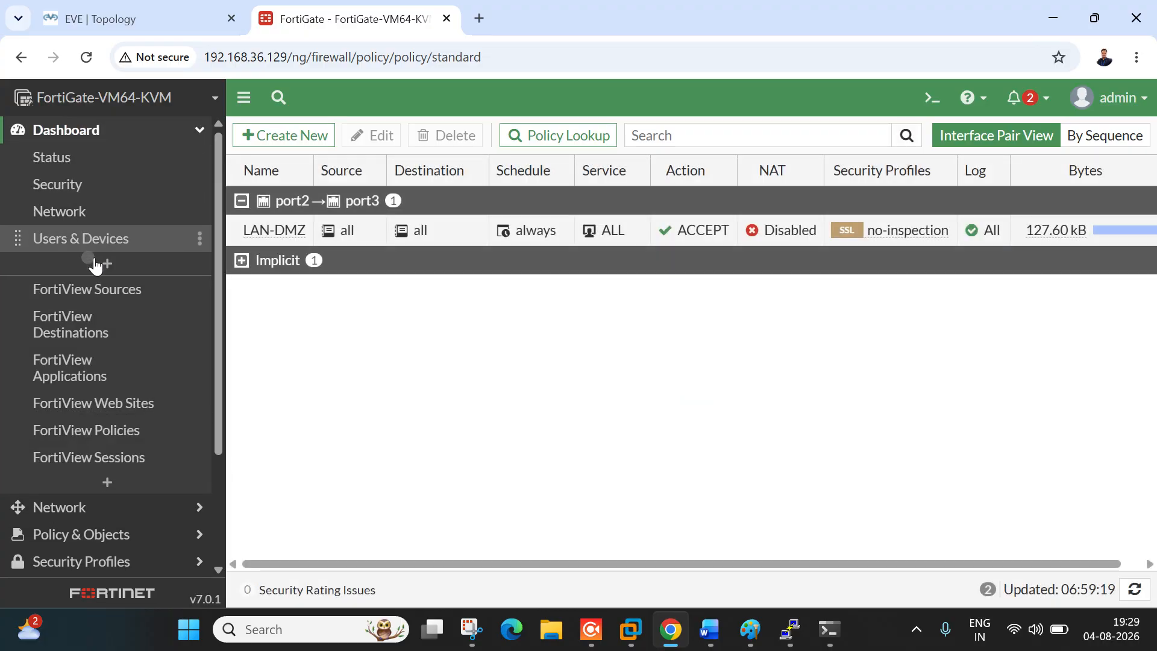
left_click(107, 461)
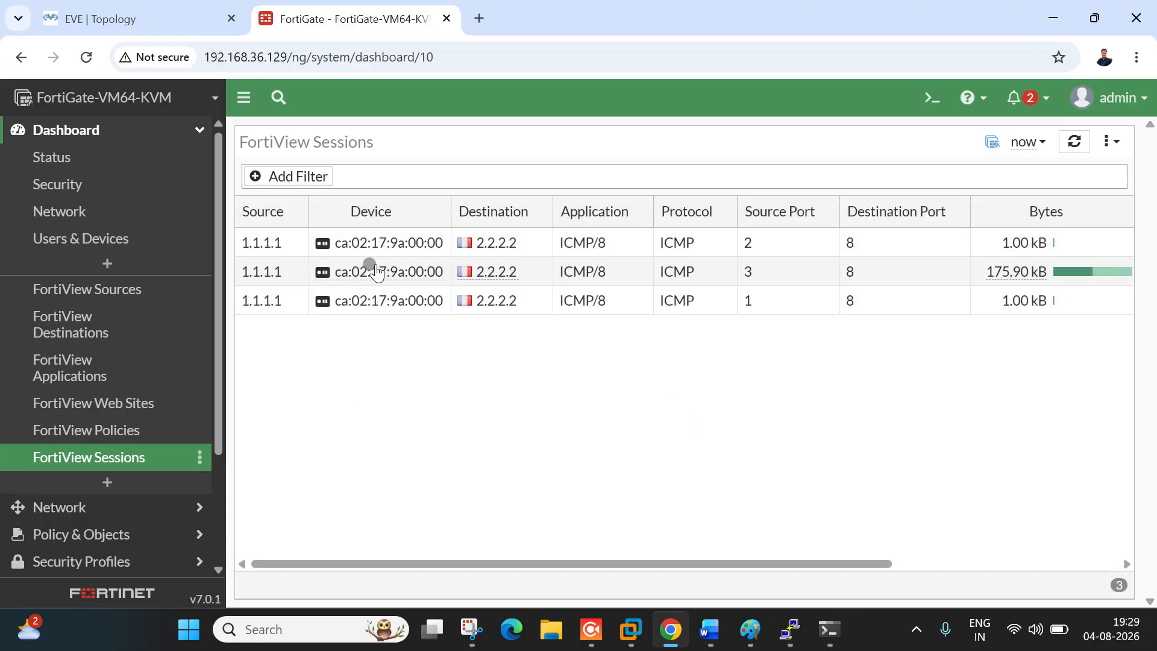
double_click(250, 246)
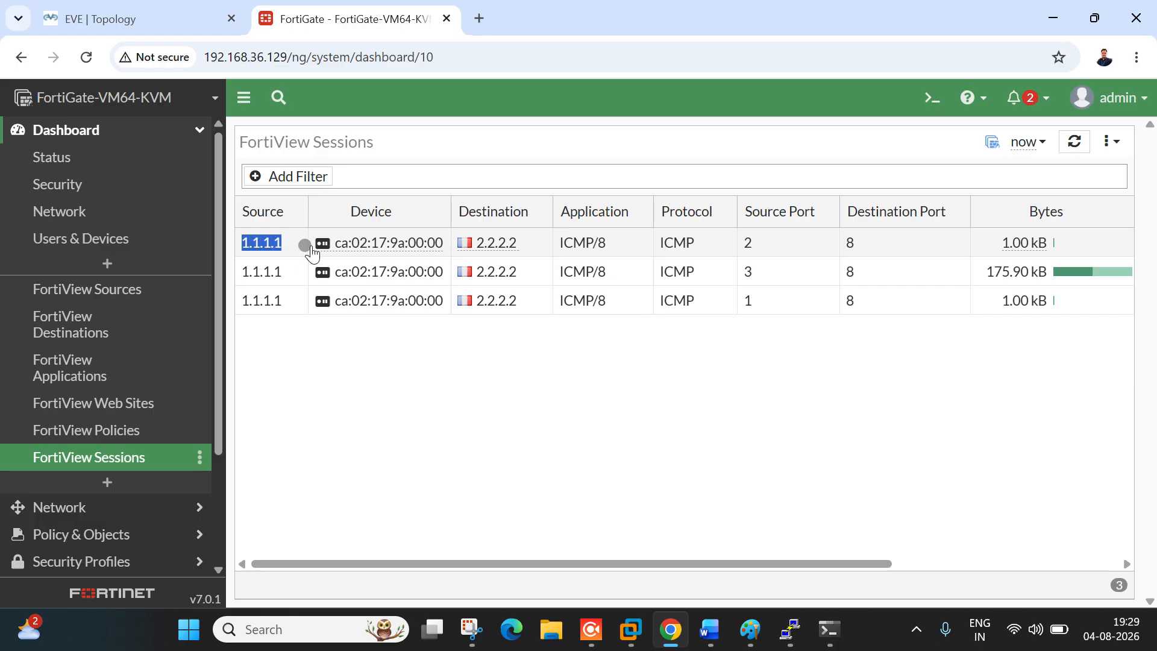
Step: Recall R1's ping command to compare its 1.1.1.1 source and 2.2.2.2 destination with the sessions
left_click(791, 640)
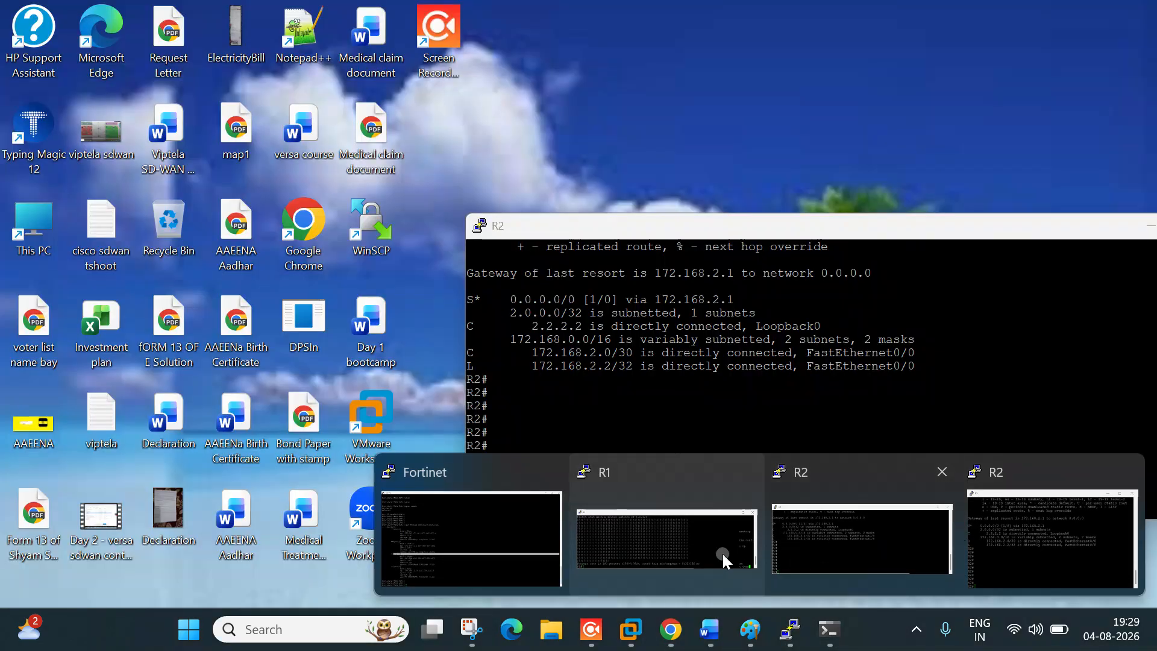
left_click(726, 555)
key("Up")
key("Up")
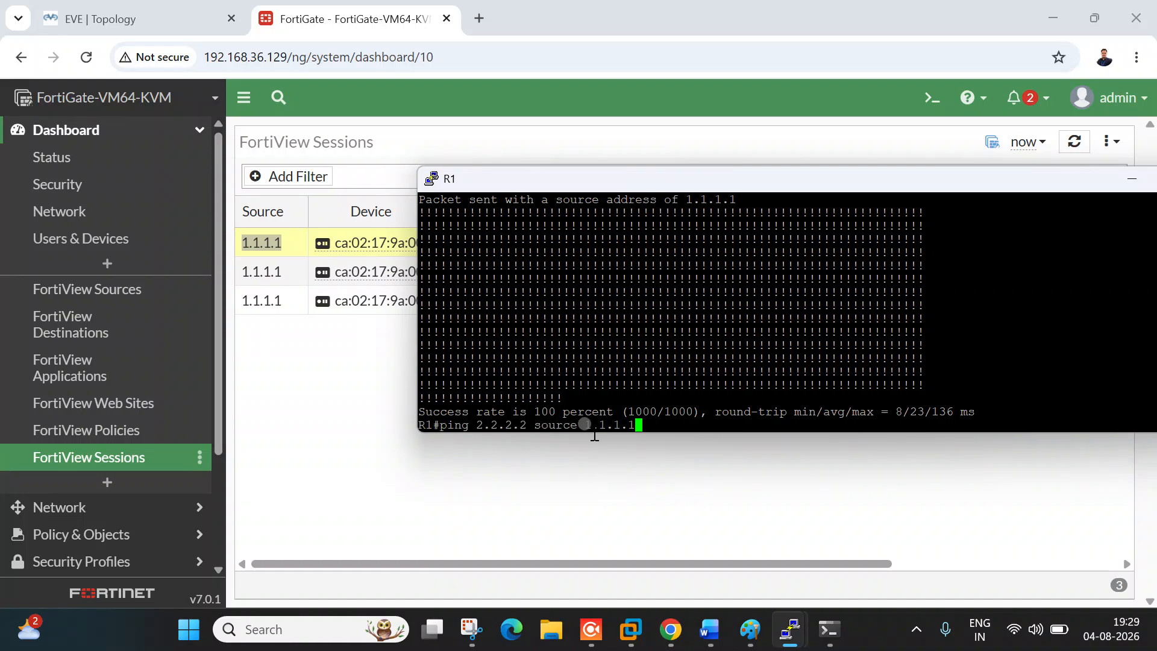
left_click_drag(584, 425, 631, 424)
left_click_drag(477, 427, 528, 427)
left_click(383, 405)
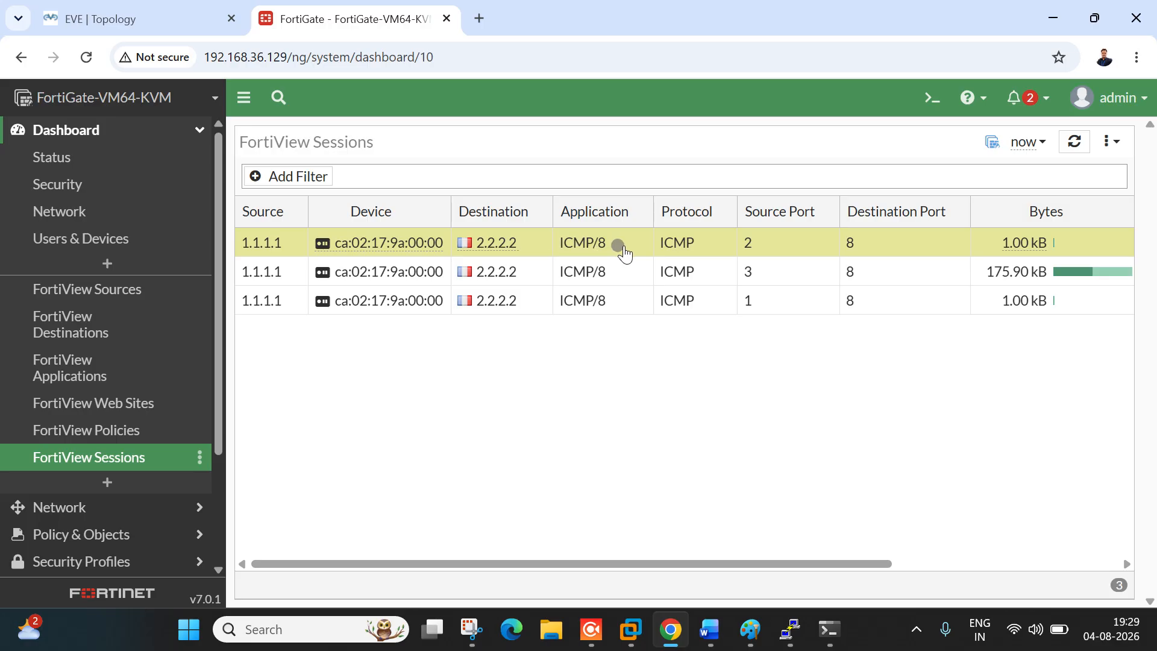
left_click(121, 22)
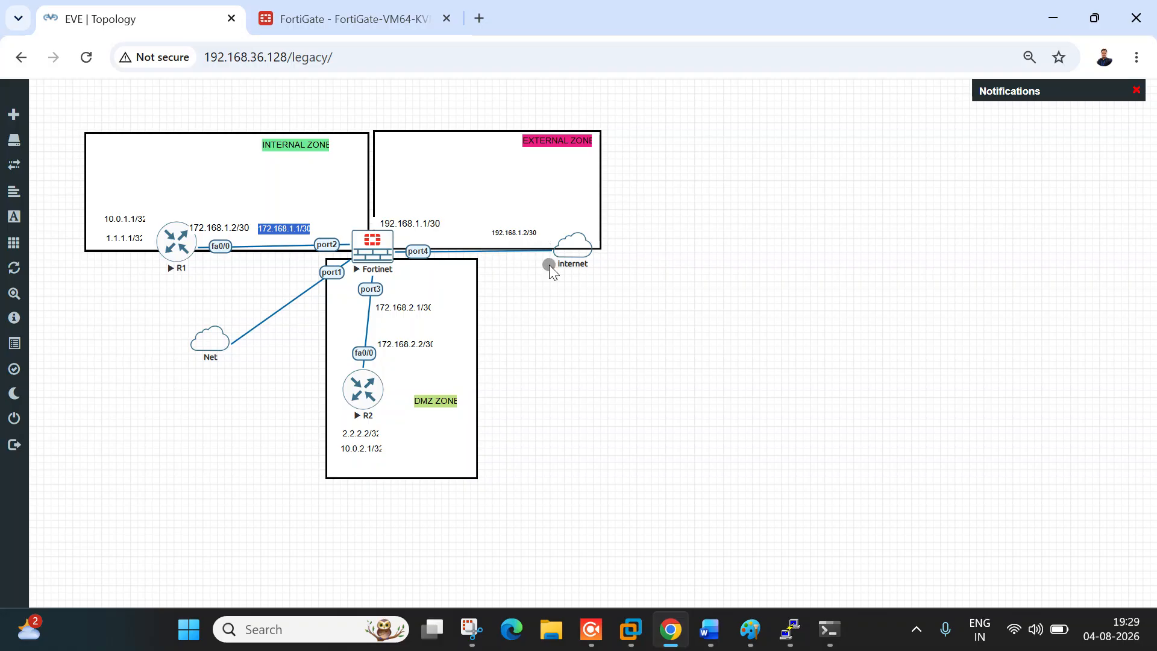
Step: From R1, ping 2.2.2.2 and then 8.8.8.8, both sourced from 1.1.1.1; 8.8.8.8 times out
left_click(789, 629)
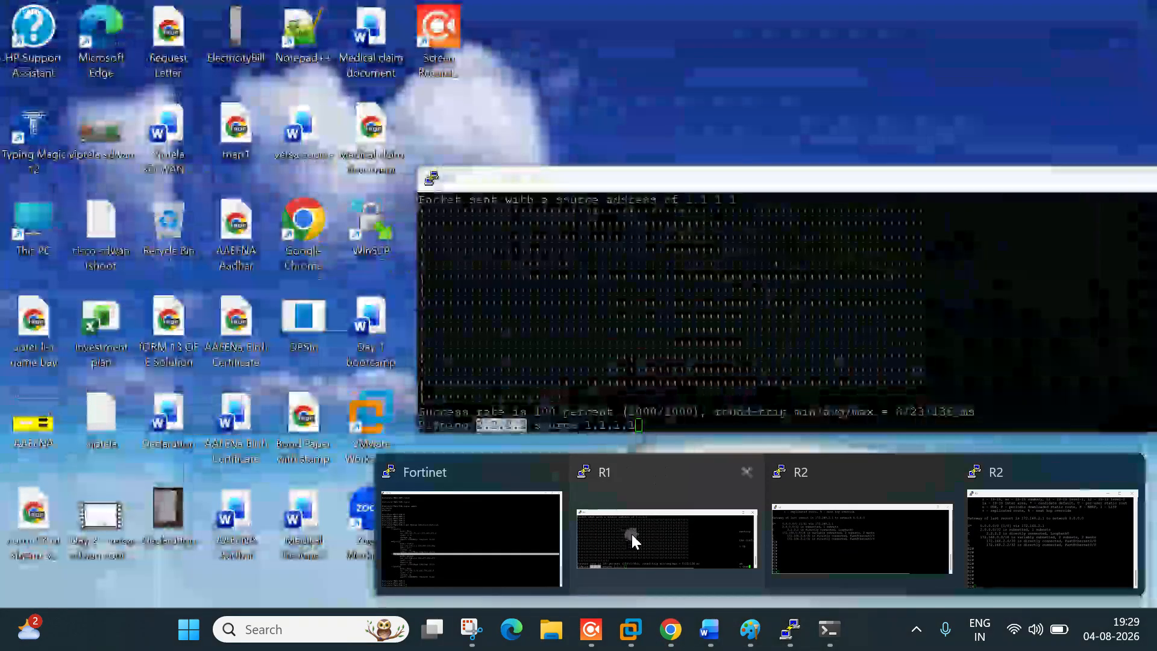
left_click(632, 537)
key("Return")
key("Return")
key("Up")
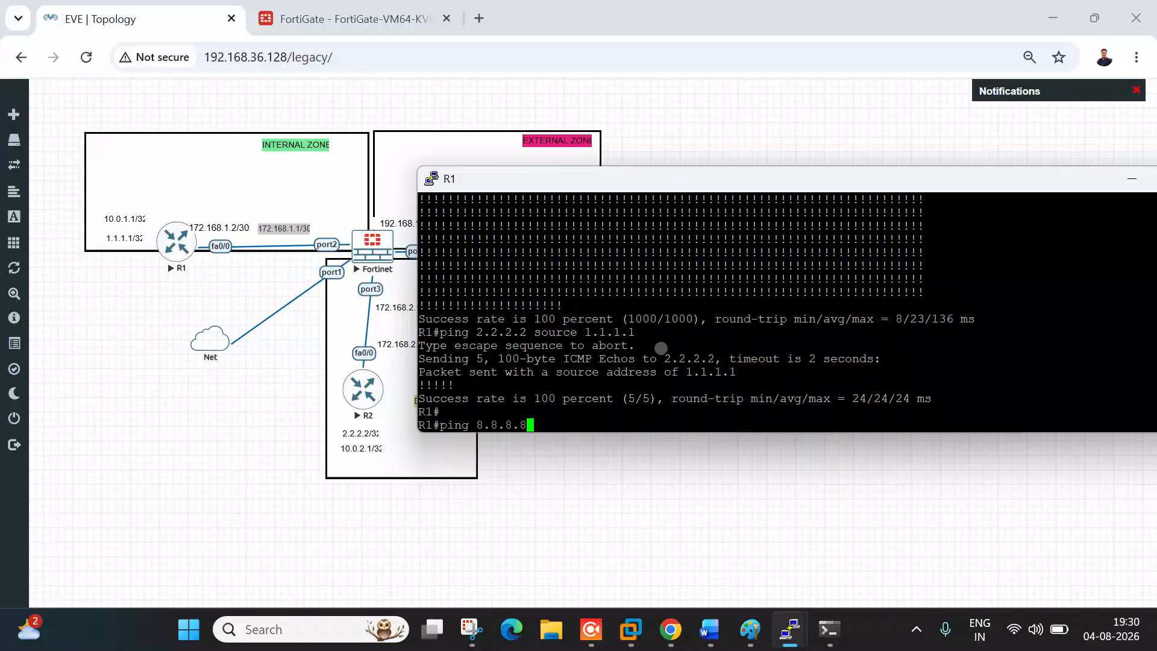
type("sou")
key("Tab")
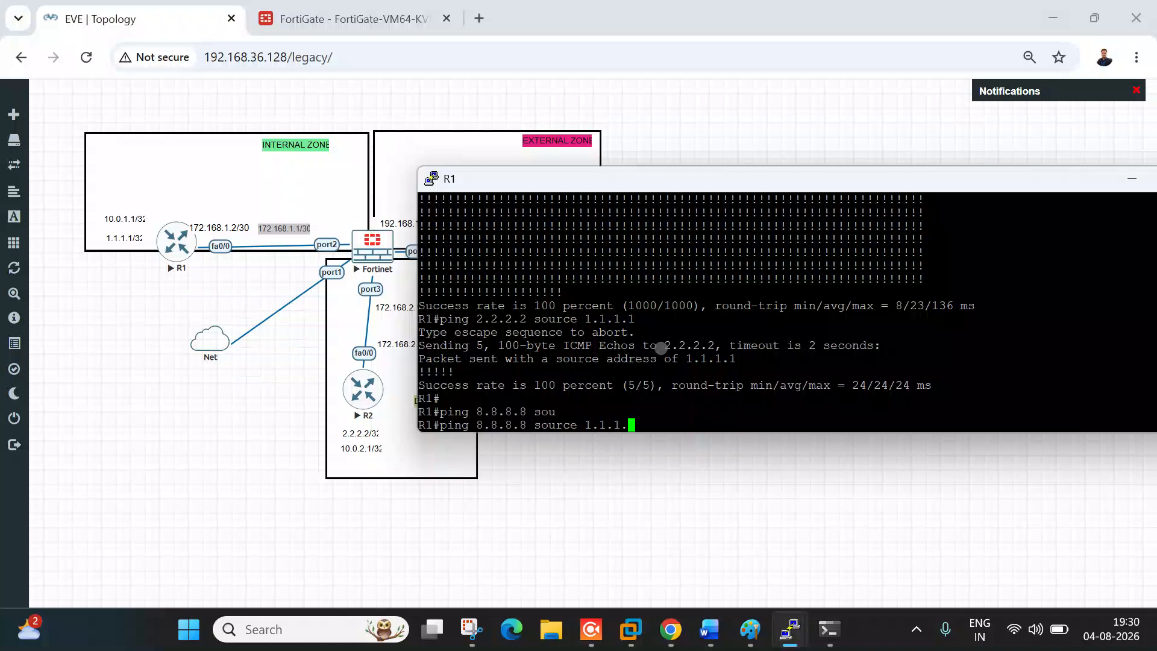
key("Return")
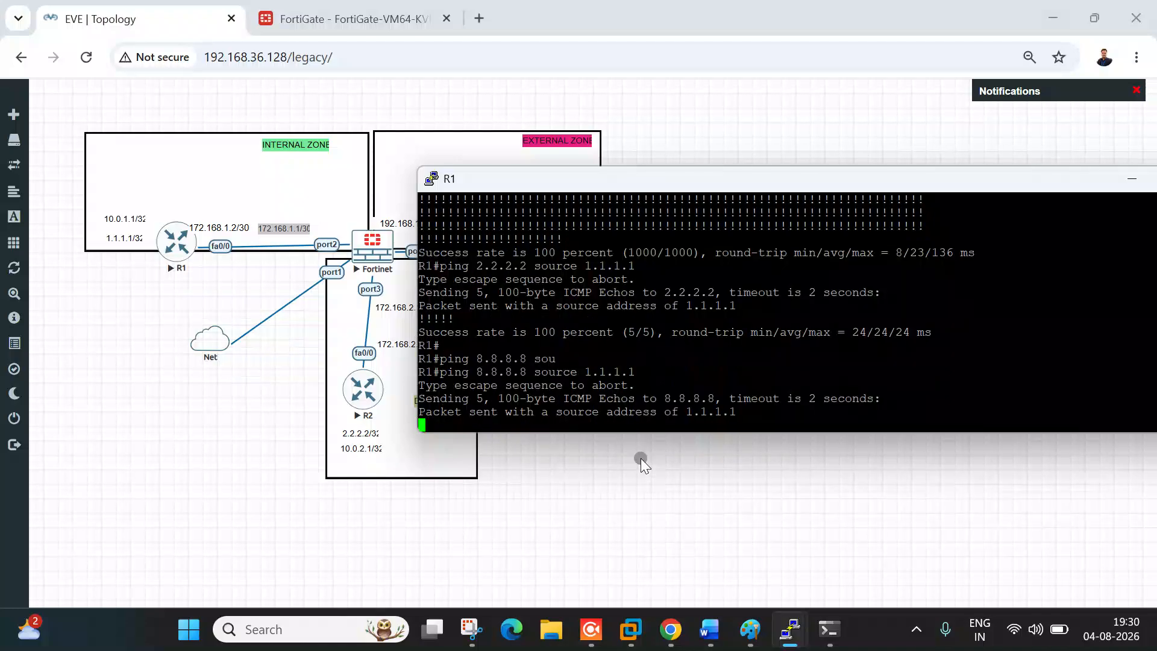
mouse_move(712, 412)
left_mouse_down()
mouse_move(725, 423)
mouse_move(682, 413)
mouse_move(731, 413)
left_mouse_up()
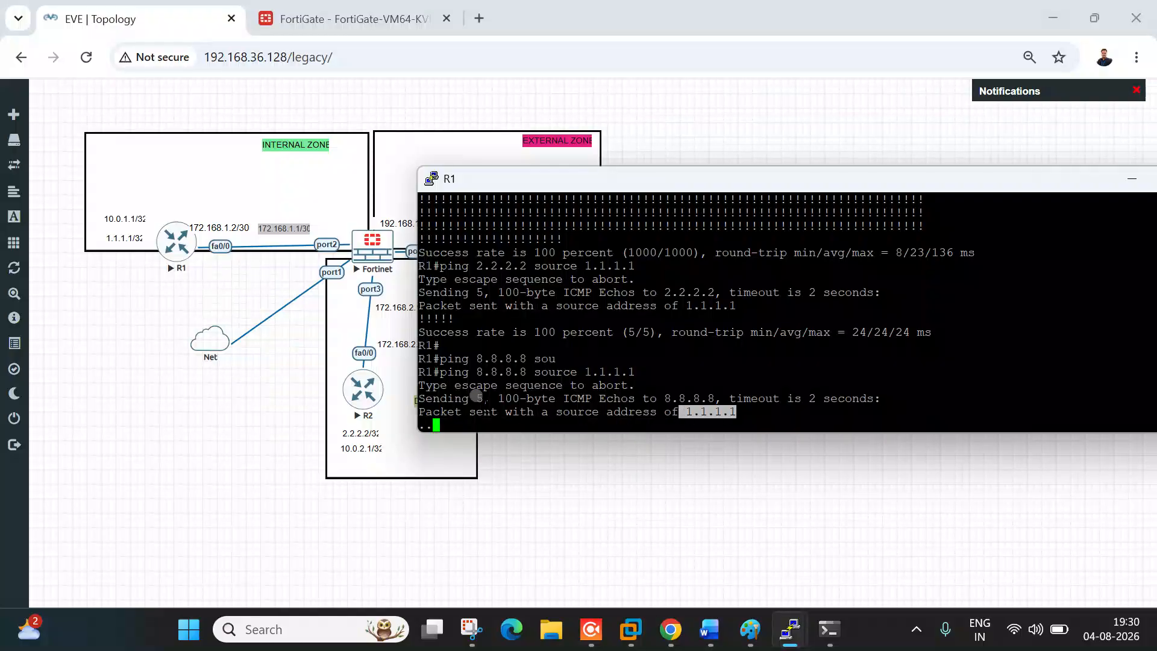
Step: Return to the EVE topology and briefly open, then minimize, the FortiGate console
left_click(353, 19)
left_click(144, 18)
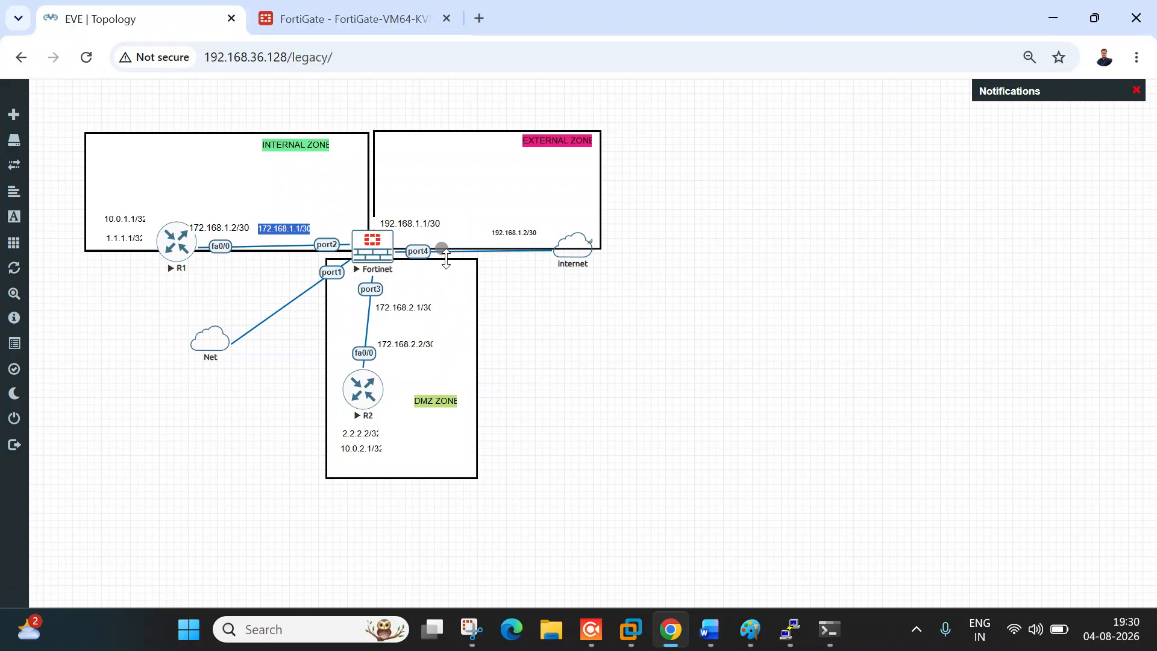
mouse_move(801, 639)
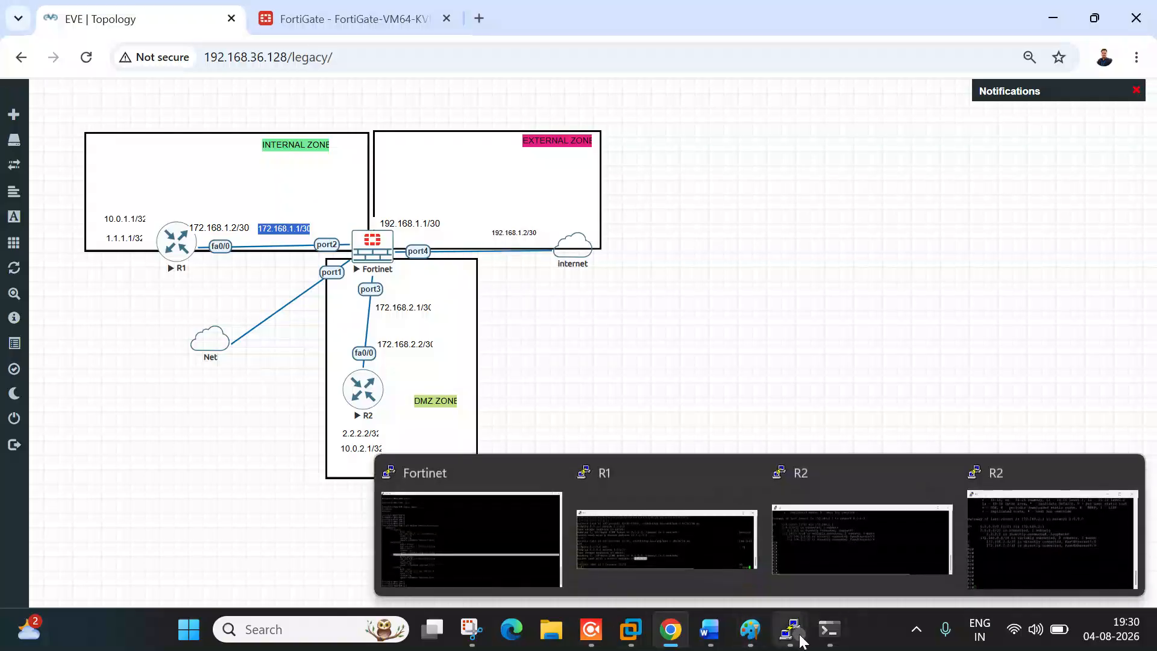
left_click(559, 567)
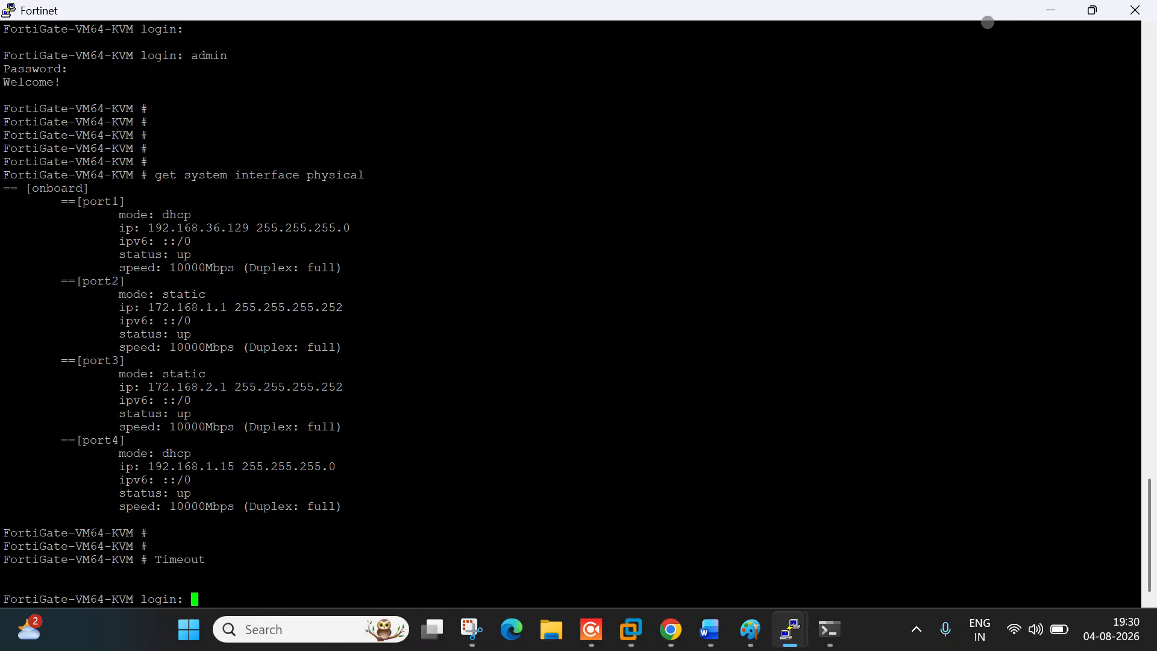
left_click(1049, 9)
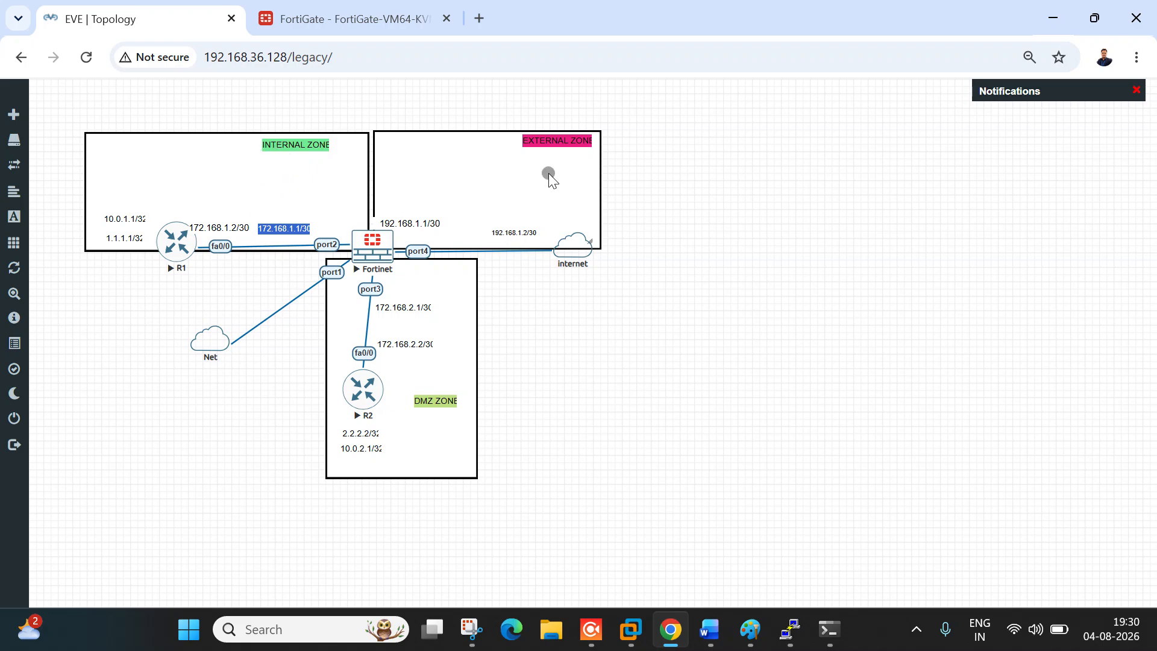
Step: Start a new firewall policy named LAN-INTERNET from incoming port2 to outgoing port4
left_click(364, 8)
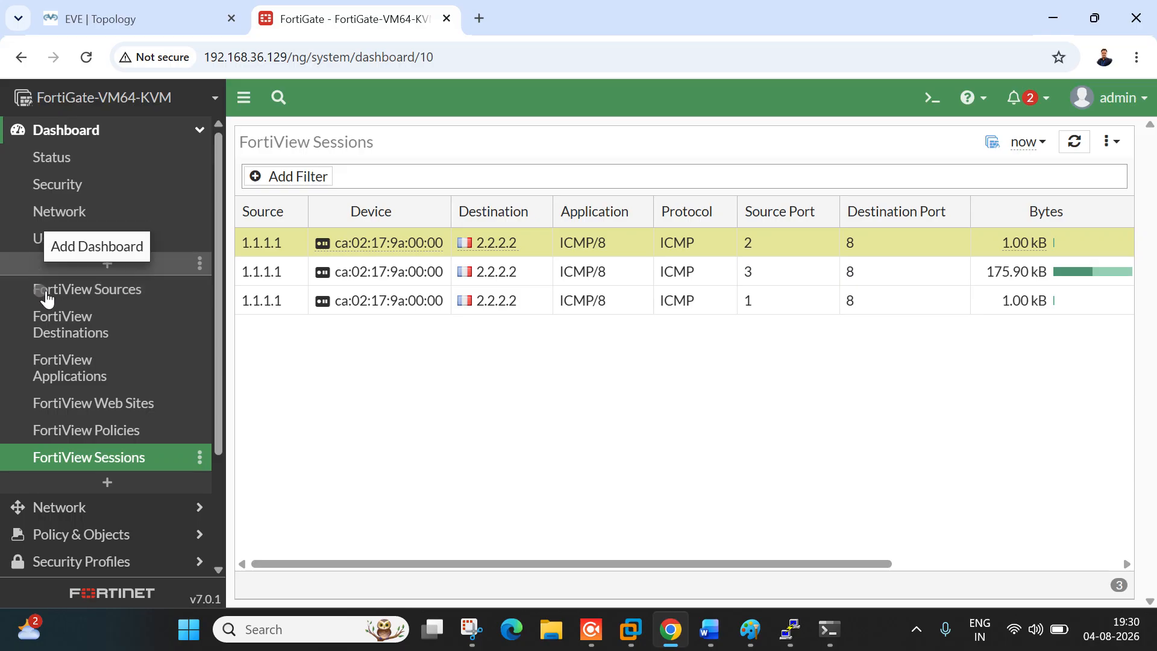
left_click(140, 130)
left_click(109, 185)
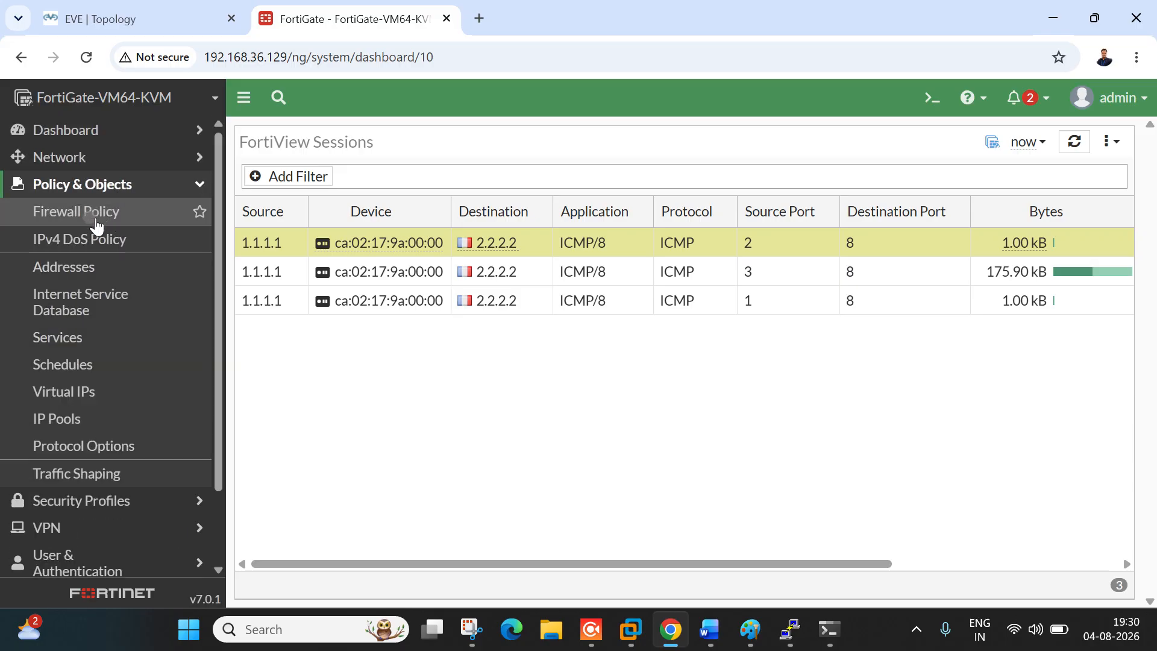
left_click(93, 216)
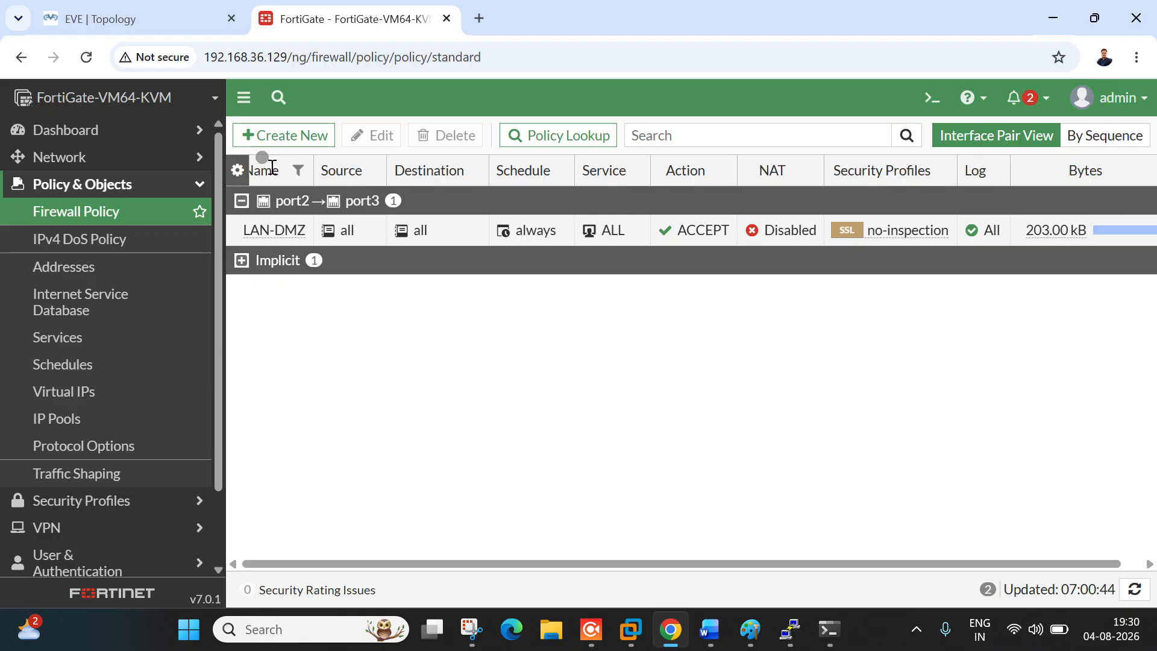
left_click(273, 136)
left_click(427, 200)
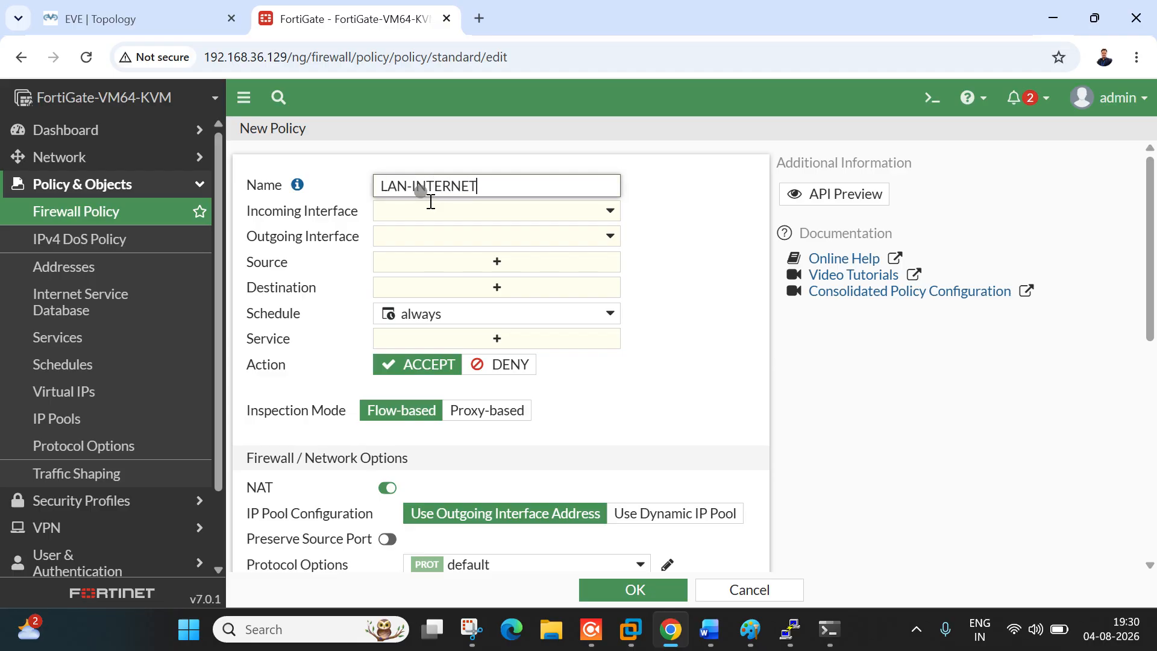
left_click(459, 211)
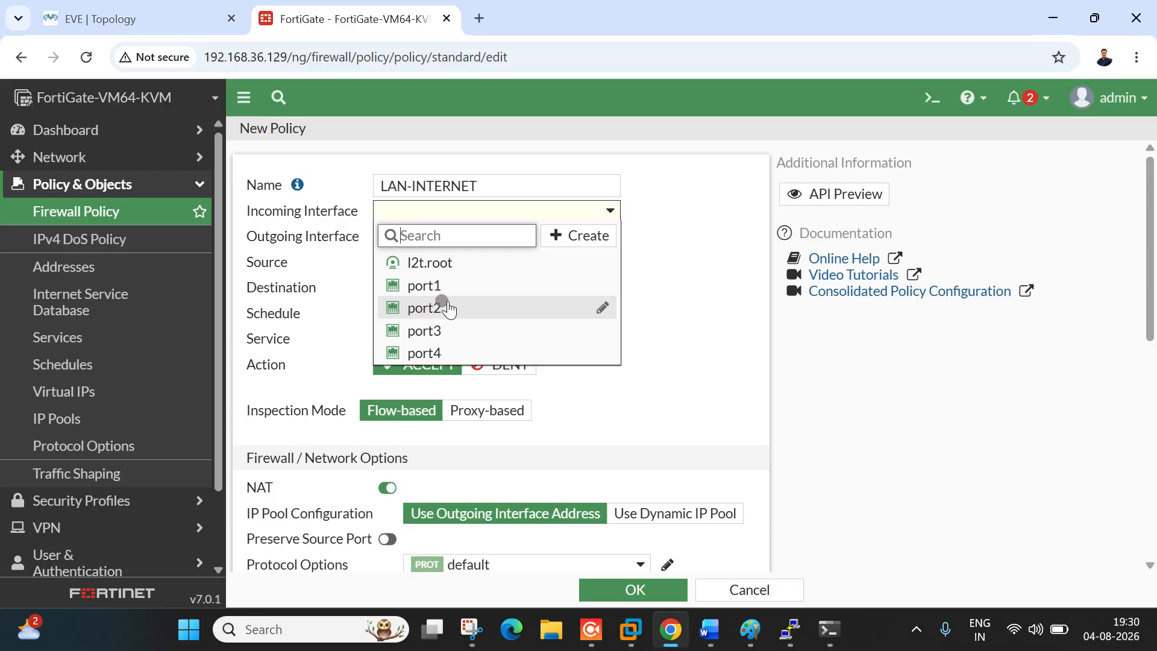
left_click(458, 308)
left_click(501, 238)
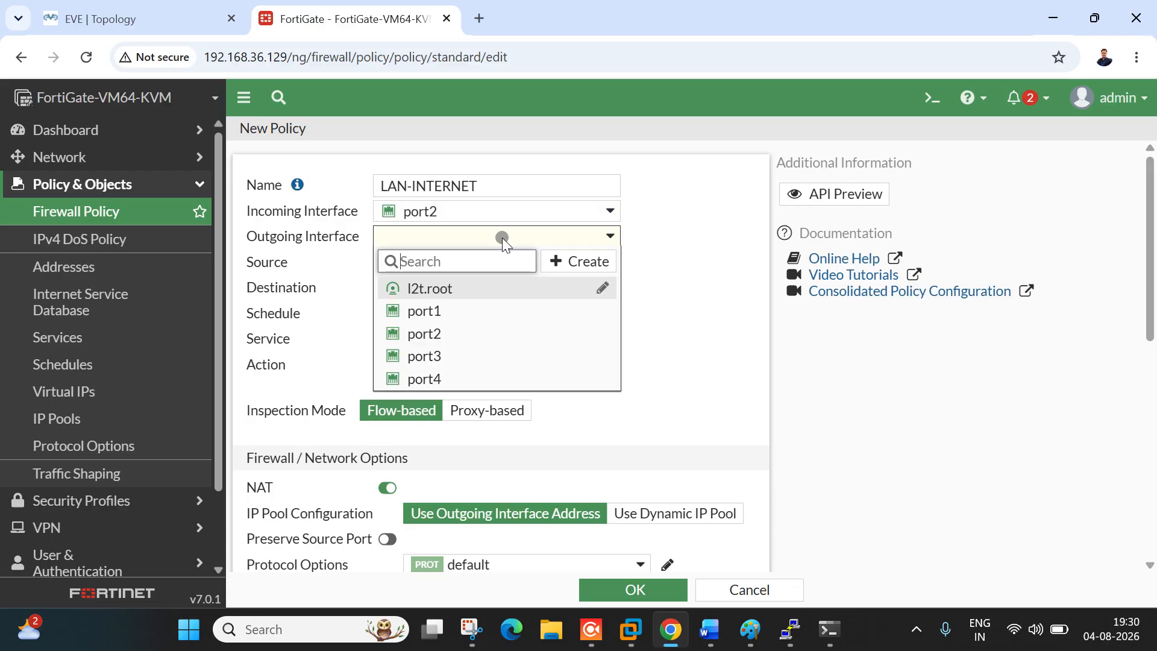
left_click(469, 382)
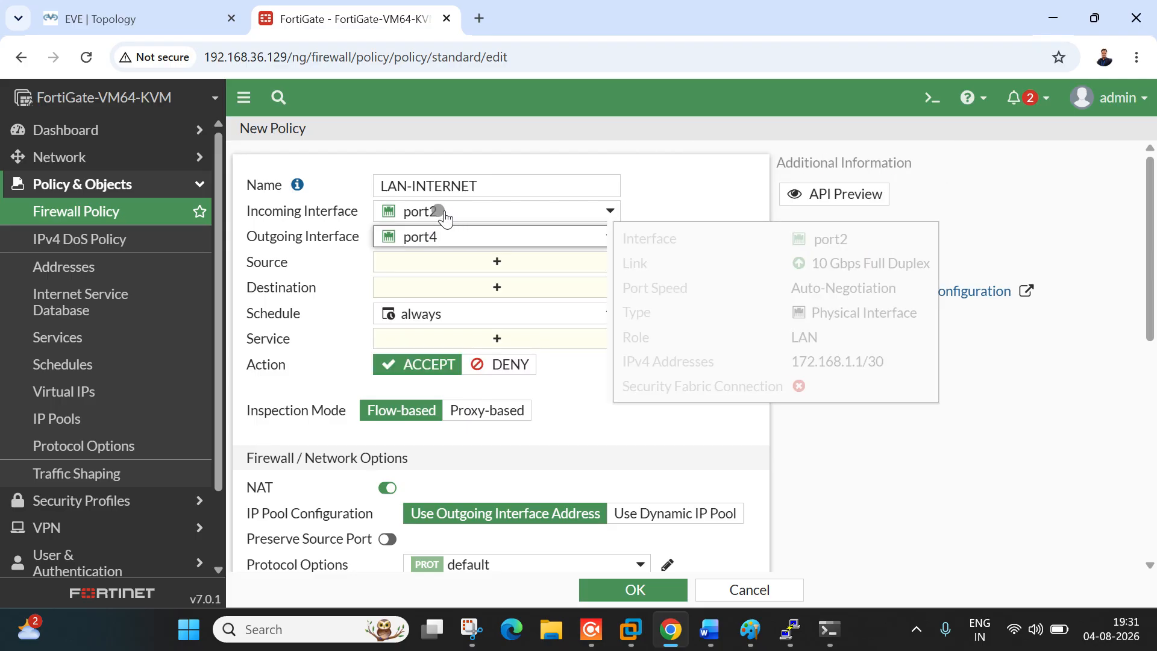
Step: Set the policy's source and destination to all and its service to ALL
left_click(150, 31)
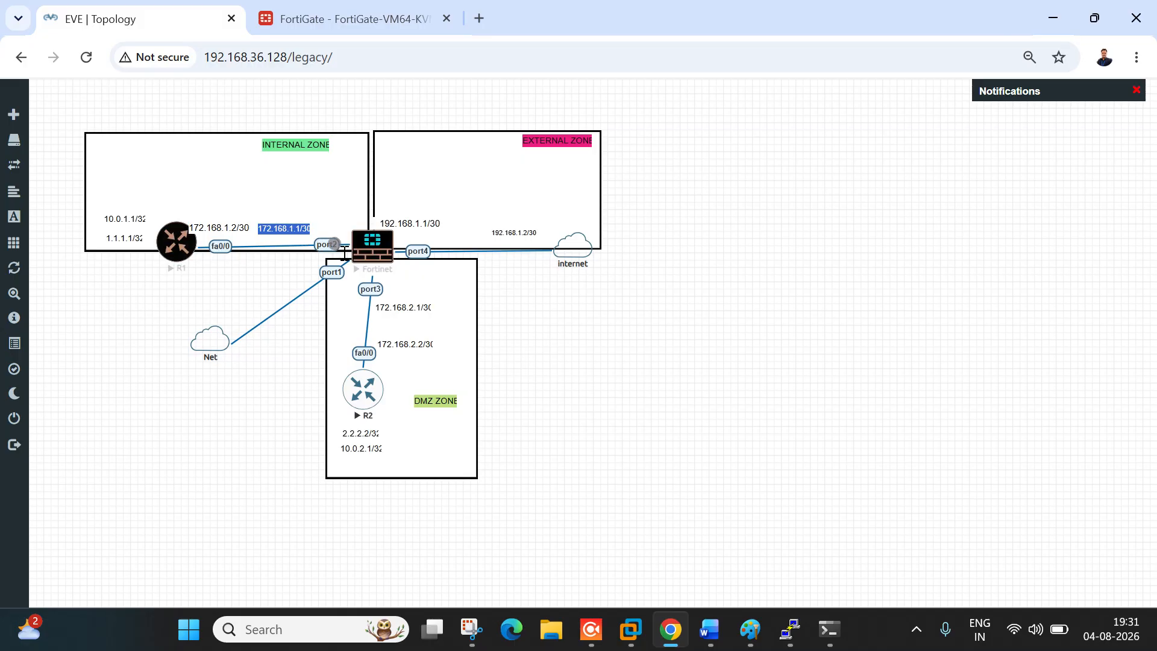
left_click(380, 14)
left_click(479, 261)
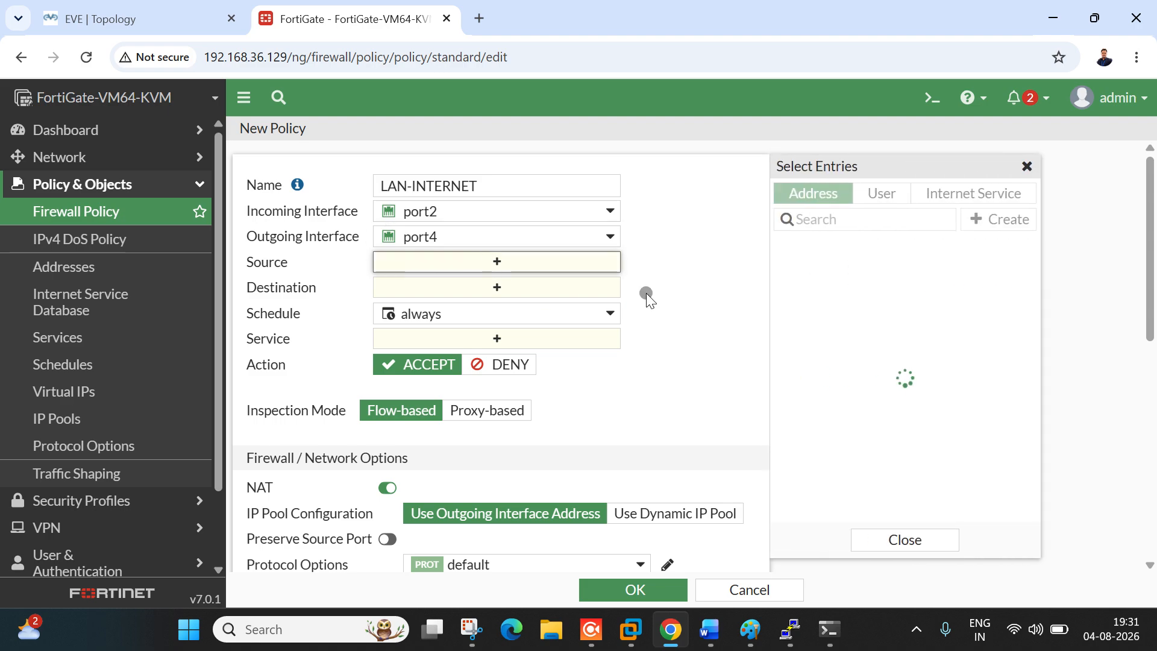
left_click(865, 269)
left_click(524, 307)
left_click(868, 273)
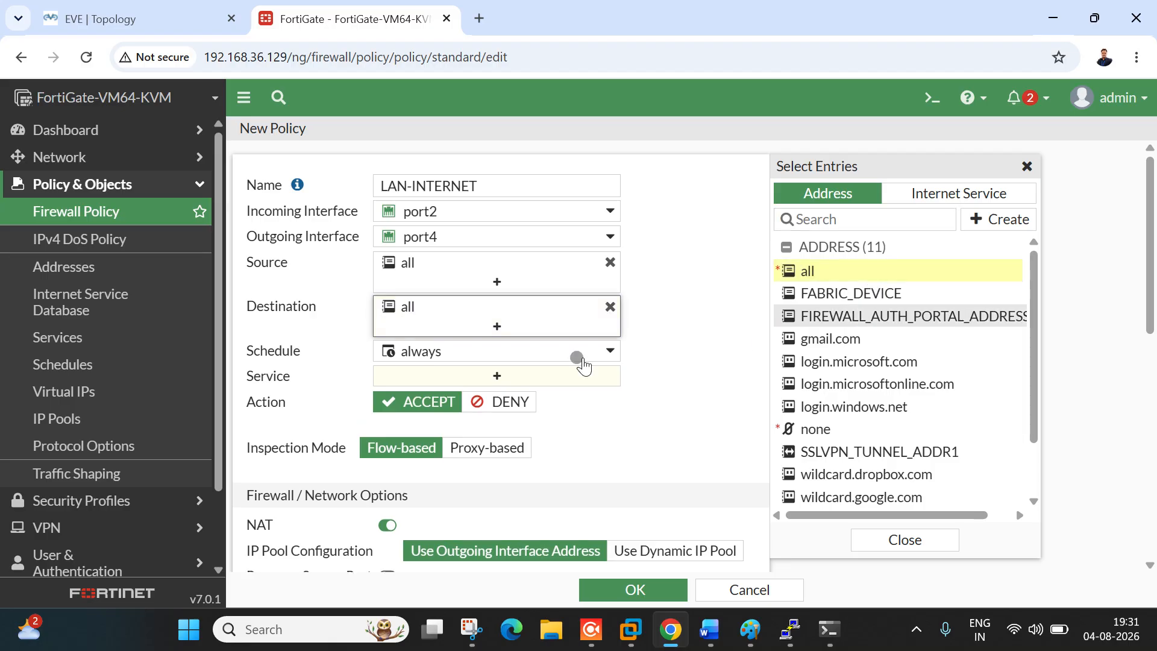
left_click(498, 376)
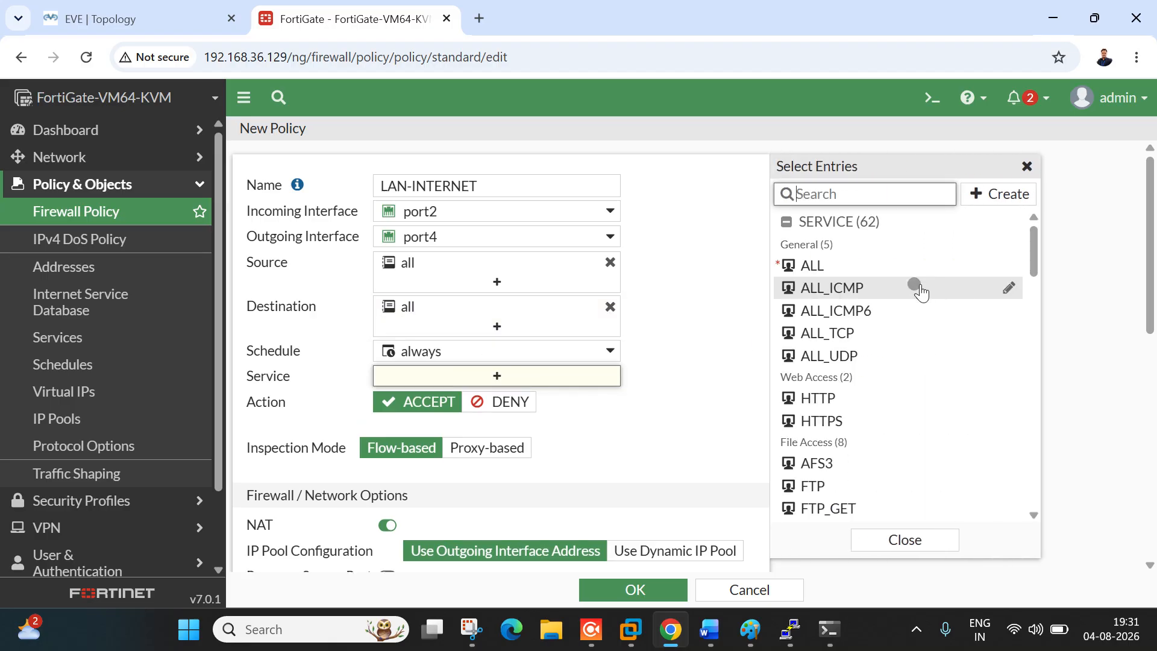
left_click(881, 265)
left_click(695, 290)
scroll(681, 462, "down", 5)
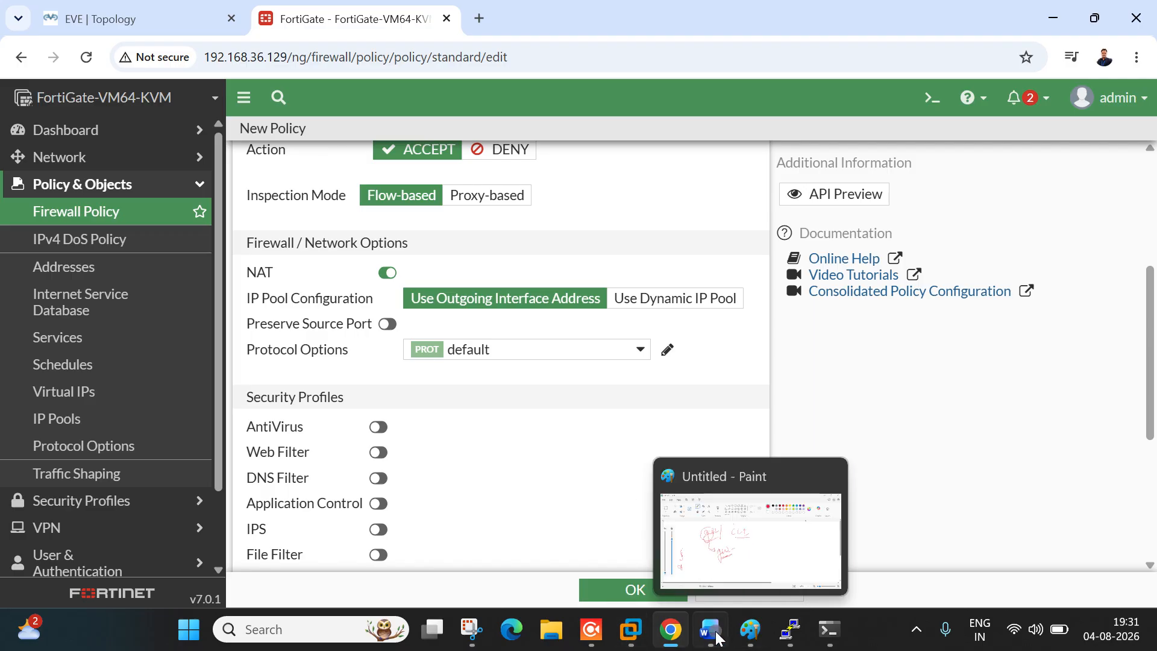
Step: In the Paint sketch, underline NAT, outline LAN, and draw a red link toward Public
left_click(750, 629)
mouse_move(683, 214)
left_mouse_down()
mouse_move(683, 234)
mouse_move(721, 242)
mouse_move(835, 204)
mouse_move(803, 253)
left_mouse_up()
left_click_drag(659, 285, 875, 246)
mouse_move(510, 359)
left_mouse_down()
mouse_move(482, 374)
mouse_move(534, 446)
mouse_move(735, 443)
mouse_move(702, 331)
mouse_move(511, 355)
left_mouse_up()
mouse_move(538, 411)
left_mouse_down()
mouse_move(707, 395)
mouse_move(783, 382)
mouse_move(746, 368)
mouse_move(815, 369)
mouse_move(1032, 323)
left_mouse_up()
mouse_move(883, 309)
left_mouse_down()
mouse_move(883, 335)
mouse_move(888, 315)
mouse_move(984, 317)
mouse_move(1014, 301)
left_mouse_up()
left_click(983, 277)
left_click_drag(922, 337, 1011, 310)
Step: Add red annotation strokes under LAN and thicken the line toward Public
mouse_move(542, 369)
left_mouse_down()
mouse_move(579, 391)
mouse_move(649, 361)
left_mouse_up()
left_click_drag(557, 403, 707, 376)
left_click_drag(537, 408, 688, 389)
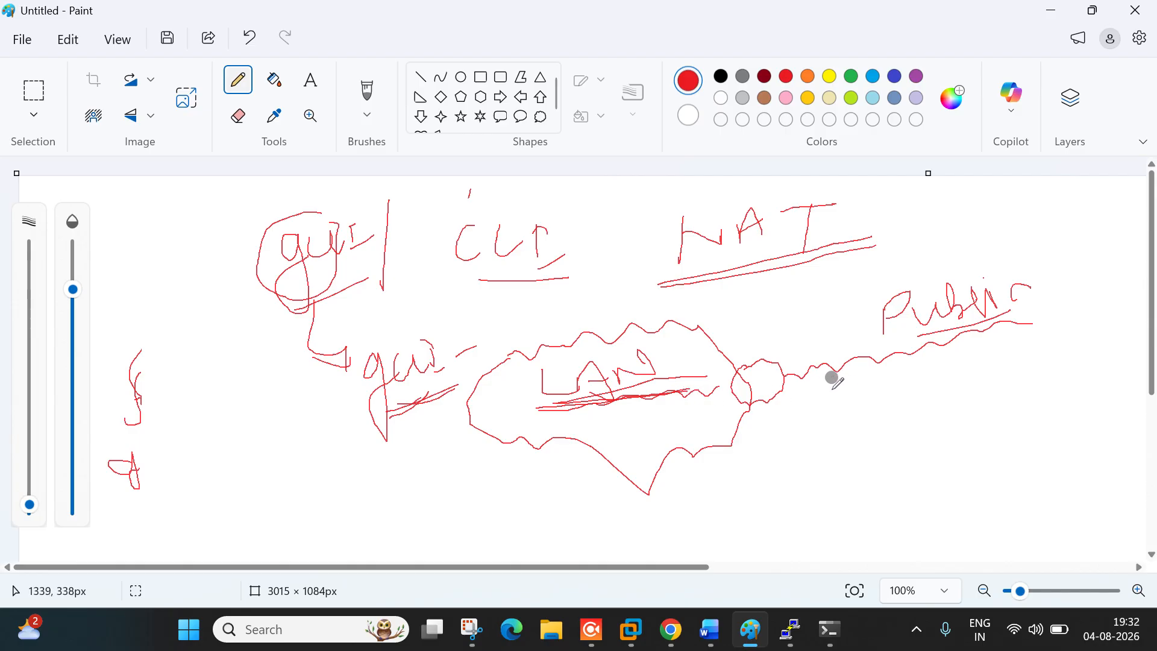
left_click_drag(805, 377, 957, 347)
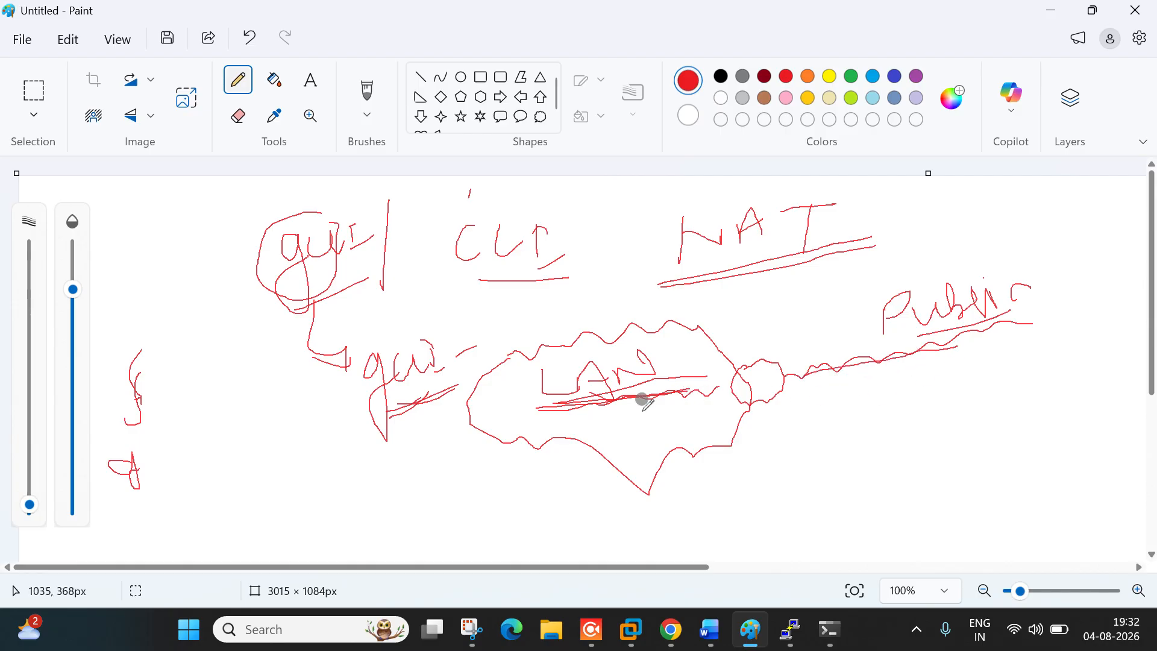
left_click_drag(728, 377, 679, 394)
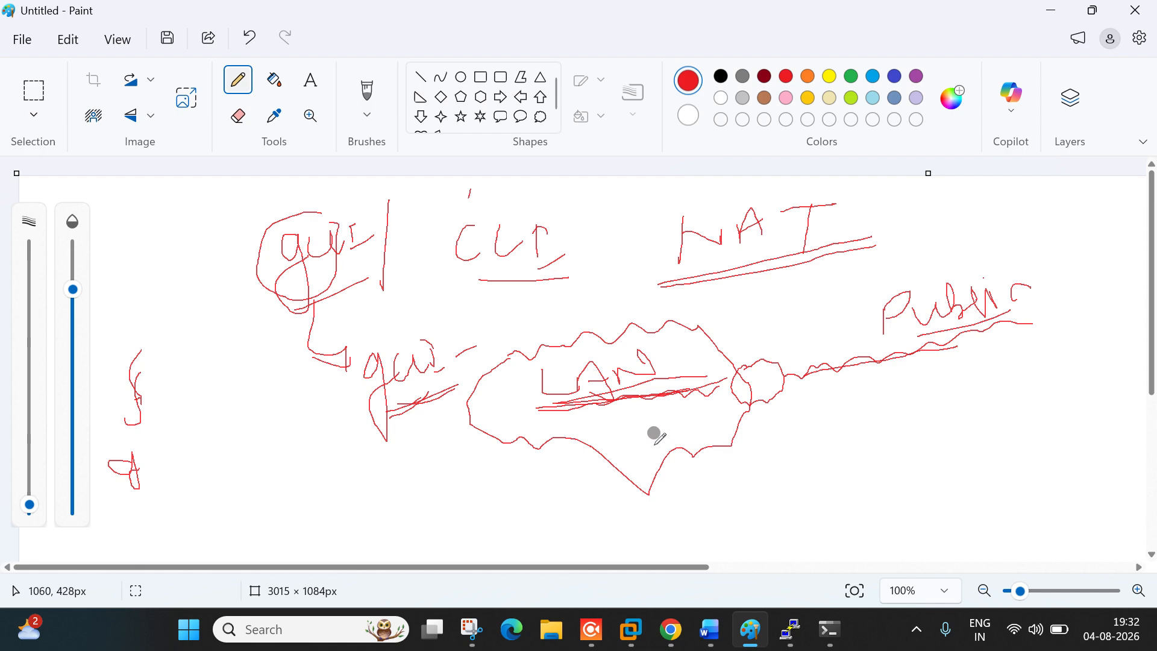
mouse_move(607, 418)
left_mouse_down()
mouse_move(670, 446)
mouse_move(698, 409)
left_mouse_up()
left_click_drag(614, 462, 704, 444)
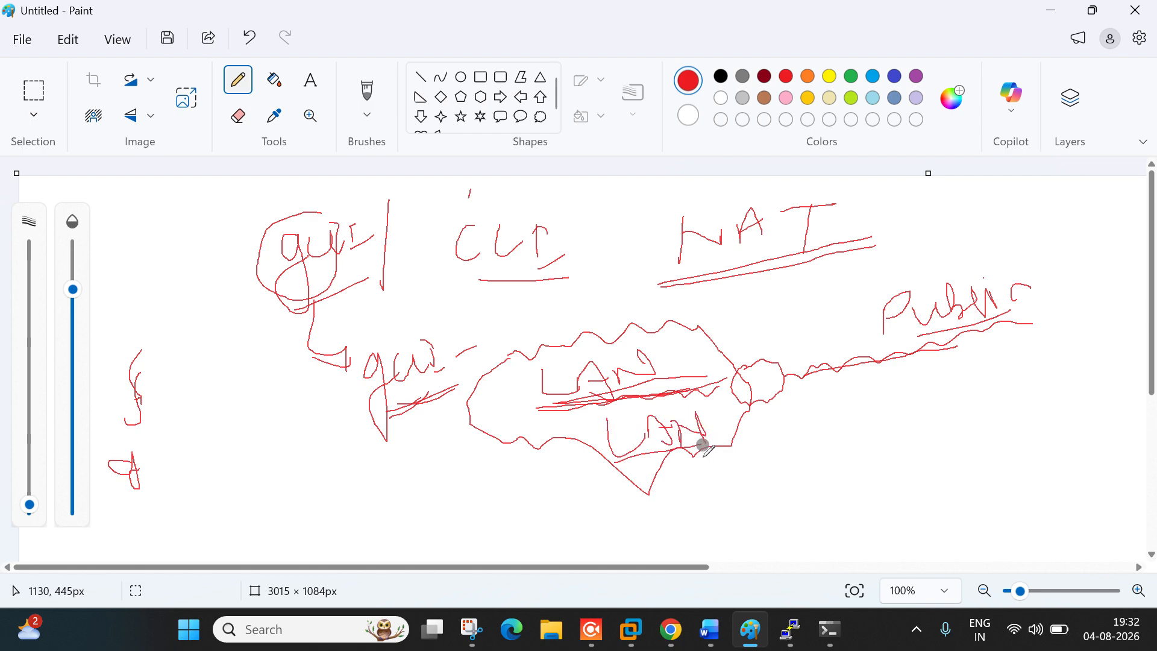
left_click_drag(800, 354, 902, 303)
key("alt+Tab")
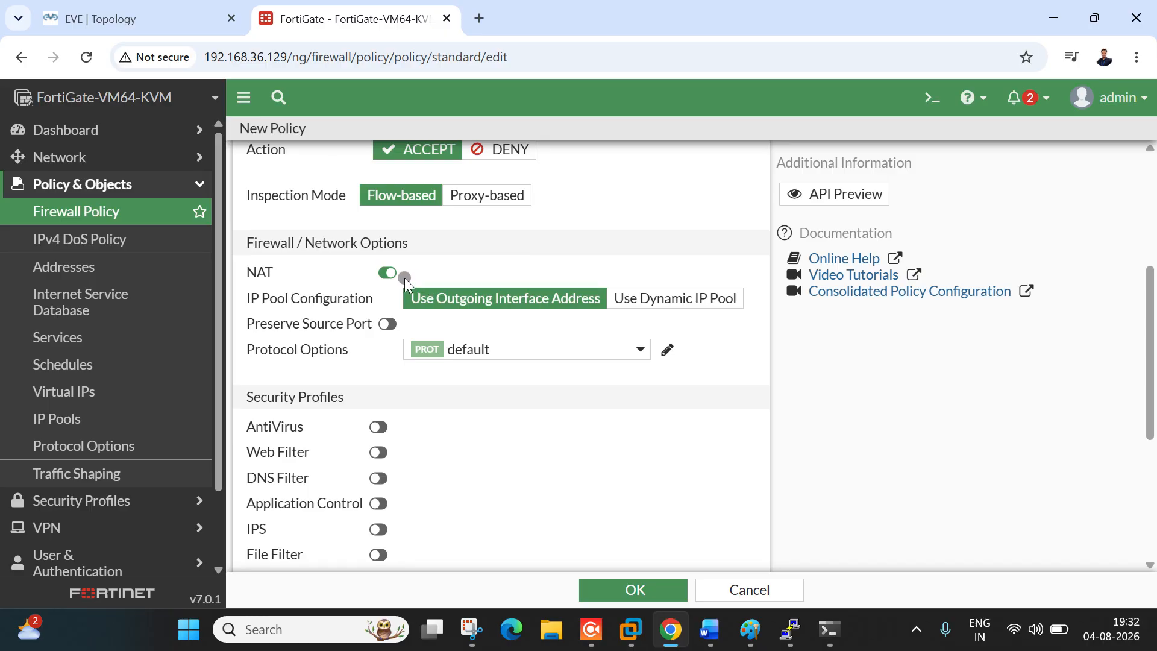
Step: Set LAN-INTERNET to log All Sessions and save it, then bring up R1's console
left_click(201, 27)
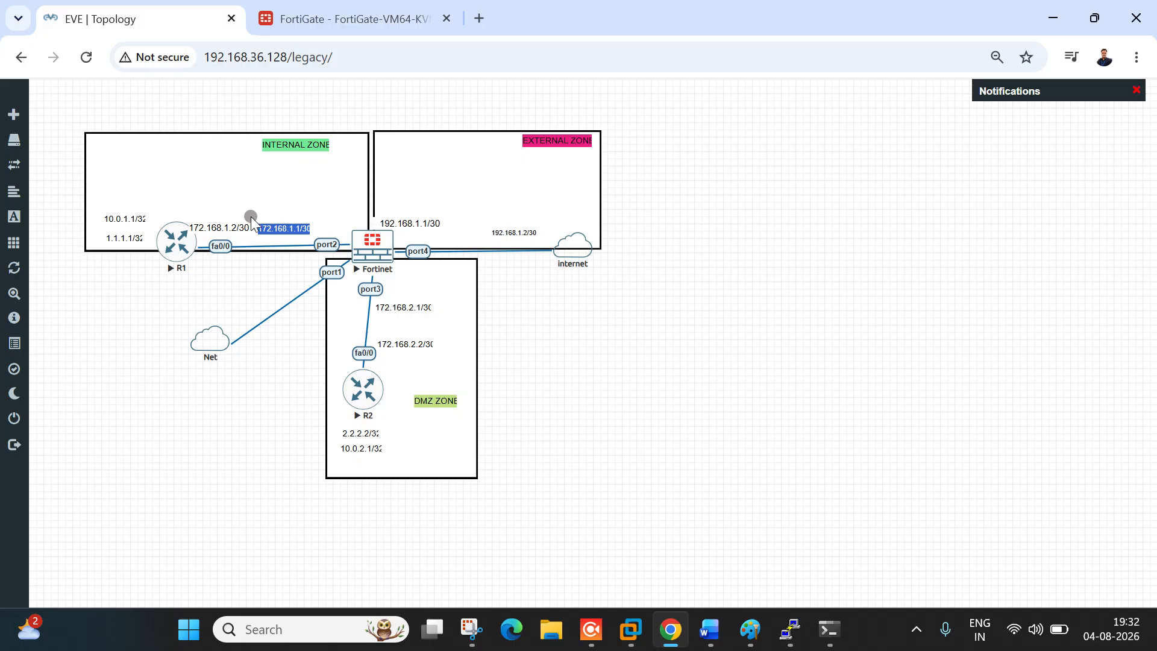
left_click(336, 21)
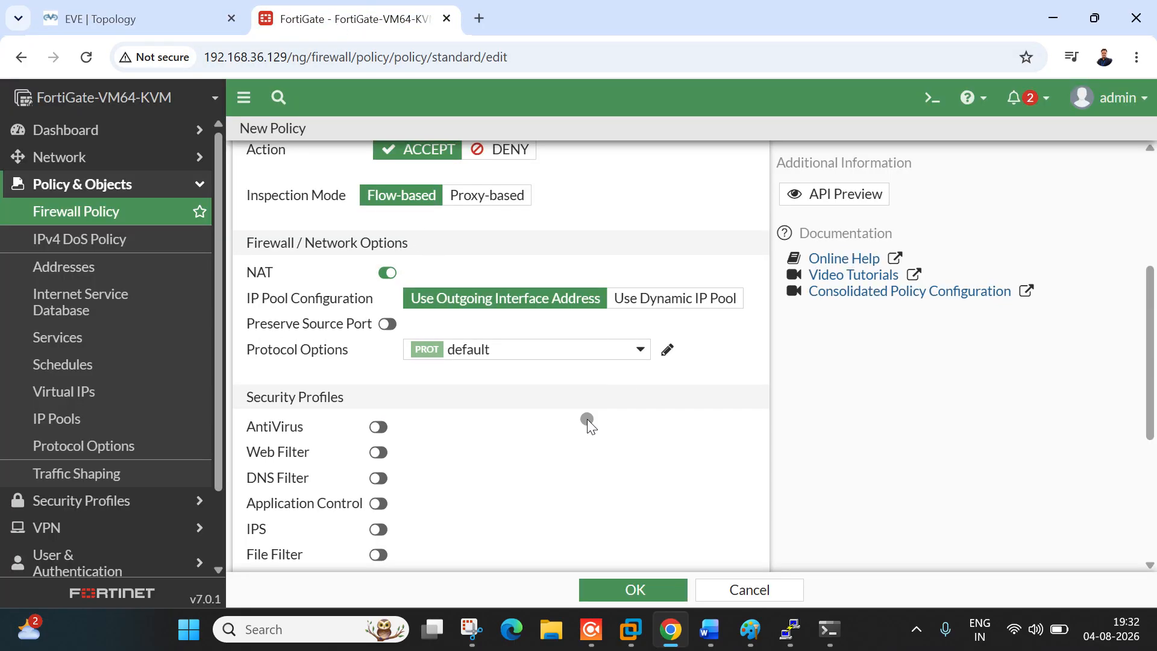
scroll(493, 295, "down", 5)
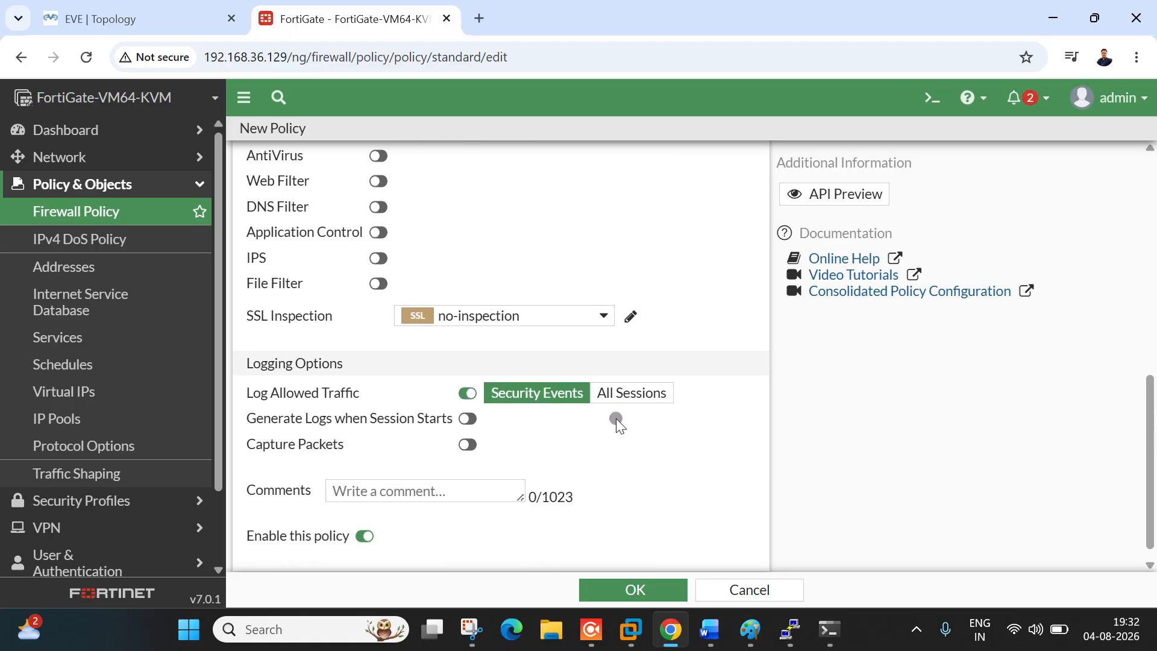
left_click(651, 393)
scroll(620, 545, "down", 1)
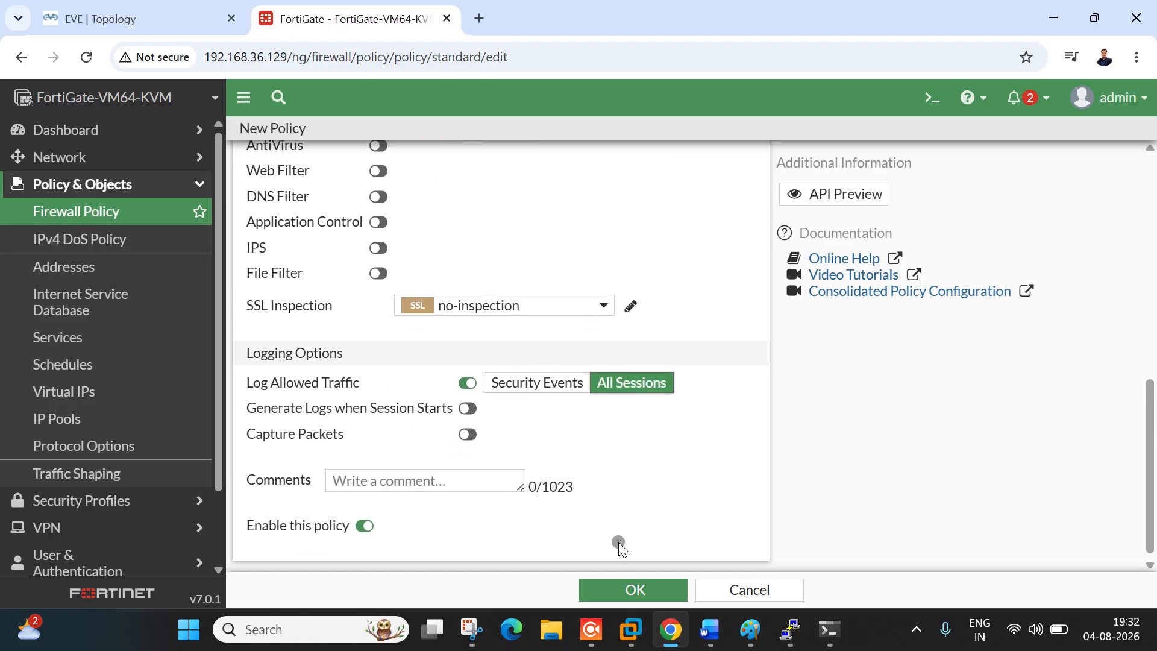
left_click(632, 589)
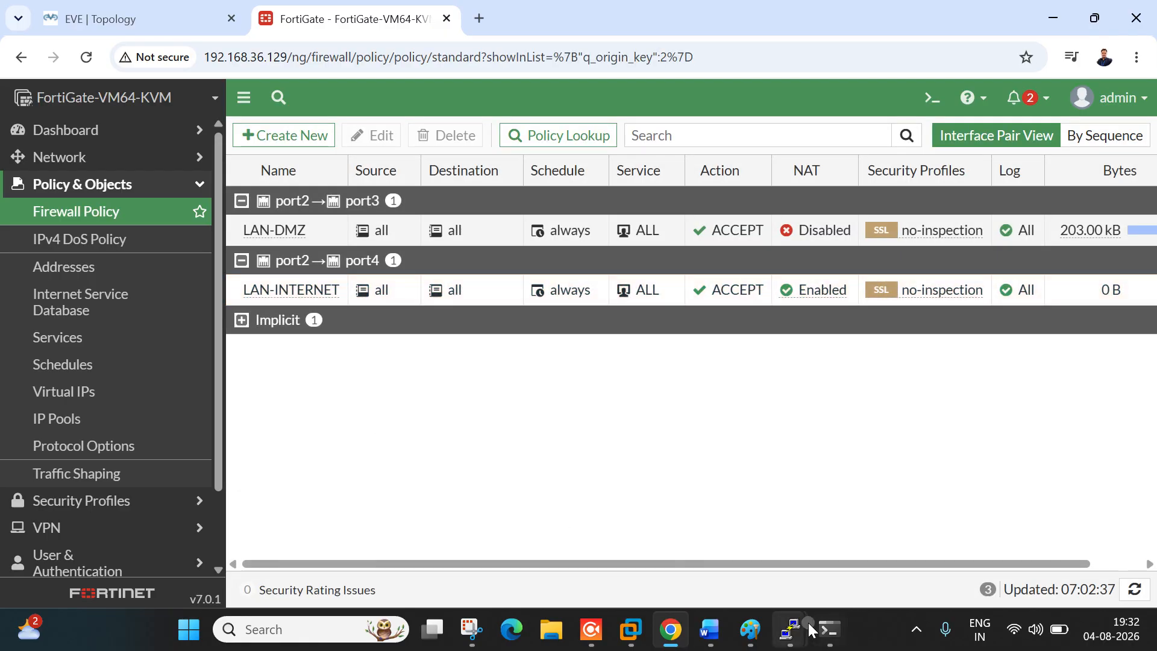
mouse_move(807, 629)
left_click(611, 530)
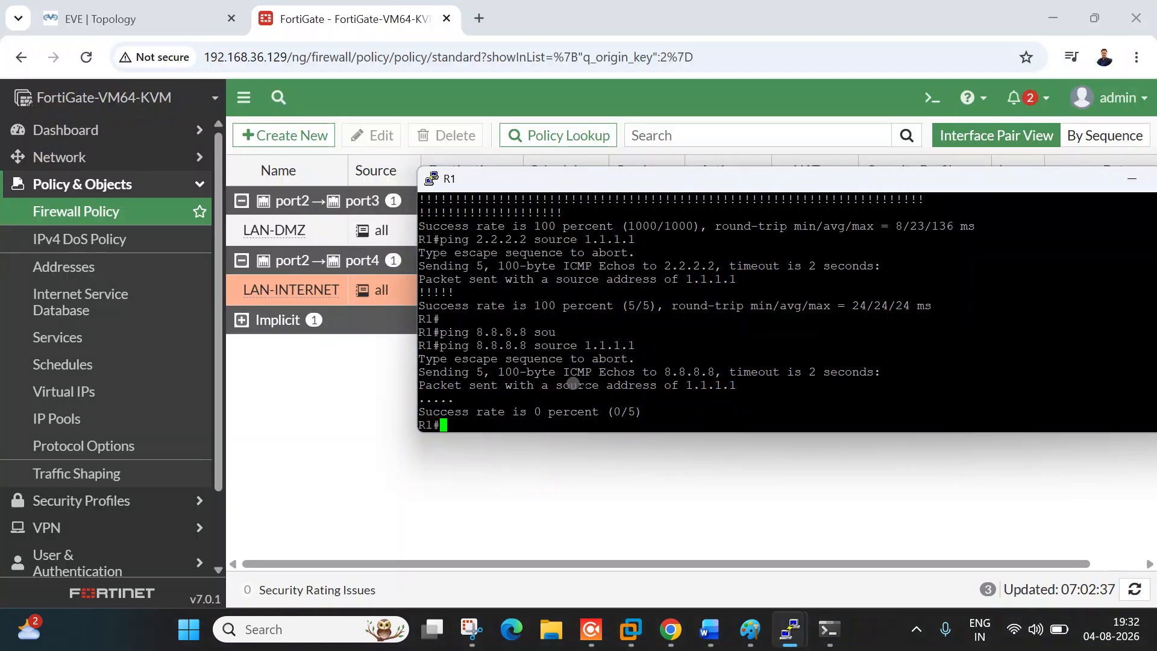
Step: In R1, run ping 8.8.8.8 source 1.1.1.1 and abort it with Ctrl+Shift+6 when it stalls
key("Return")
key("Return")
key("Return")
key("Return")
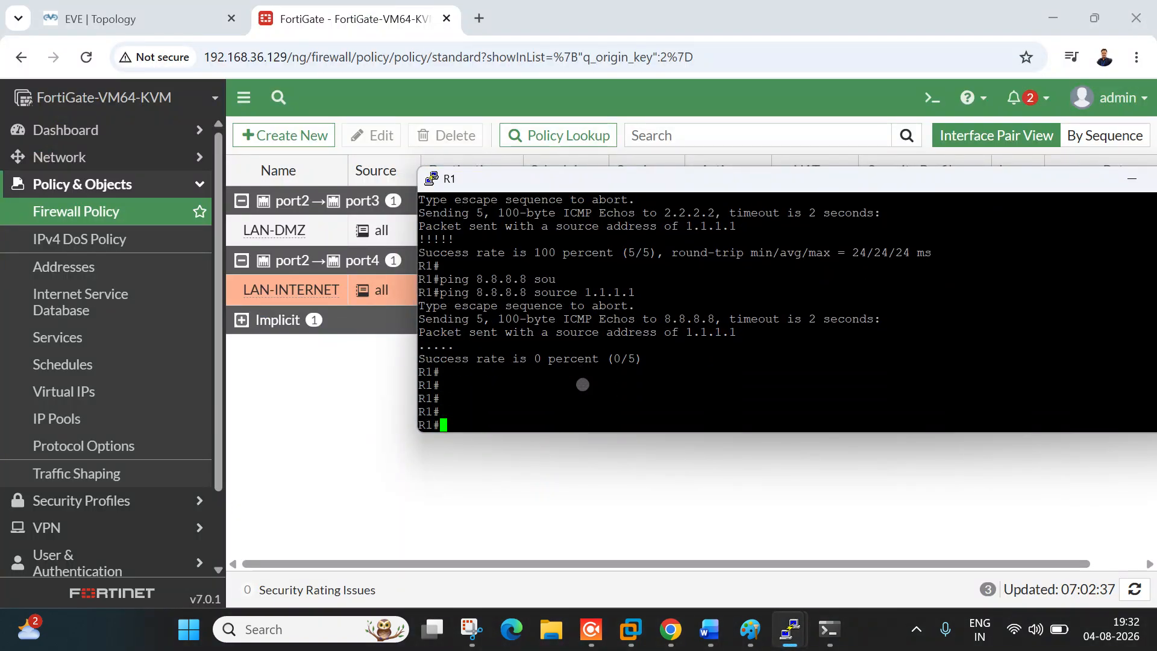
left_click(174, 10)
left_click(369, 8)
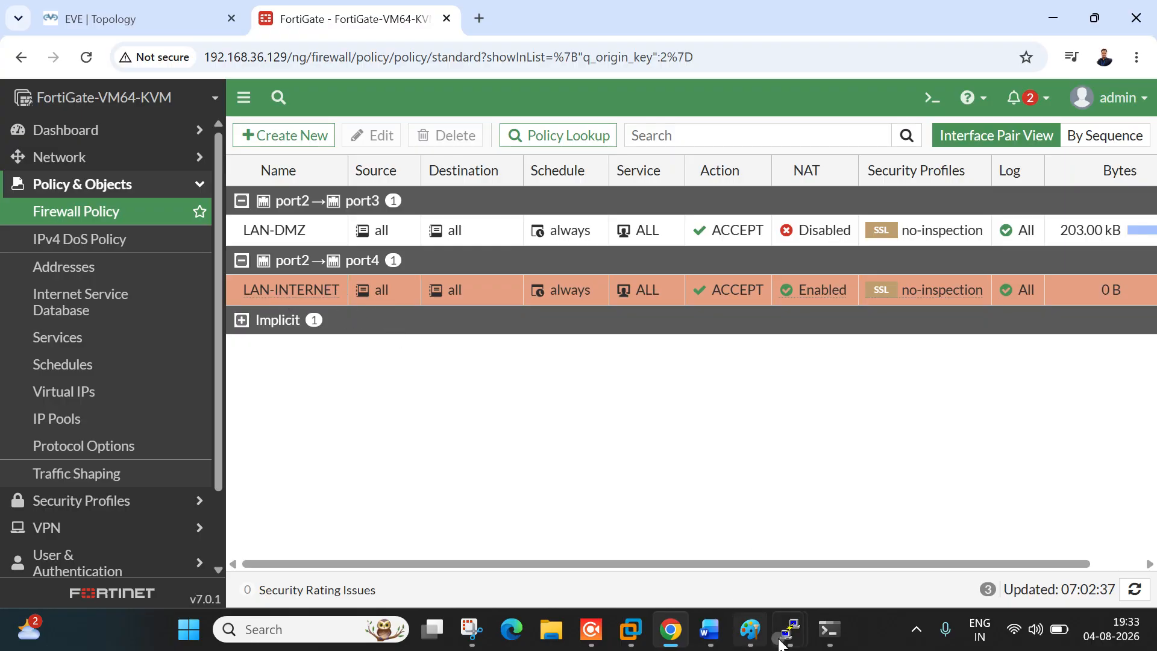
mouse_move(790, 630)
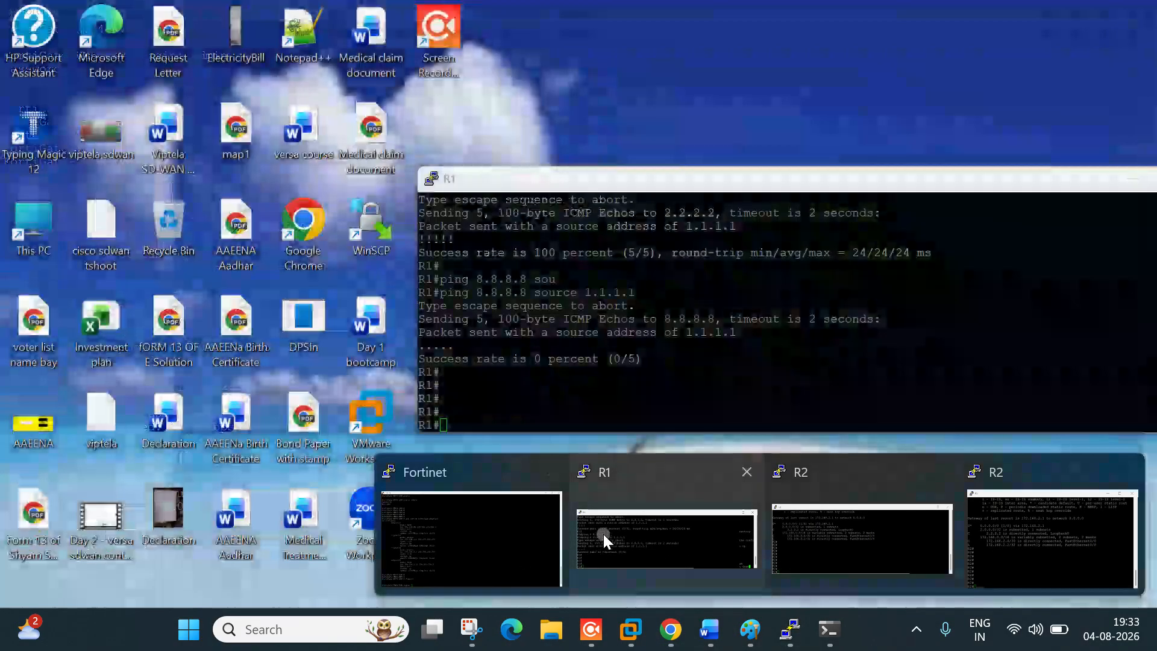
left_click(602, 533)
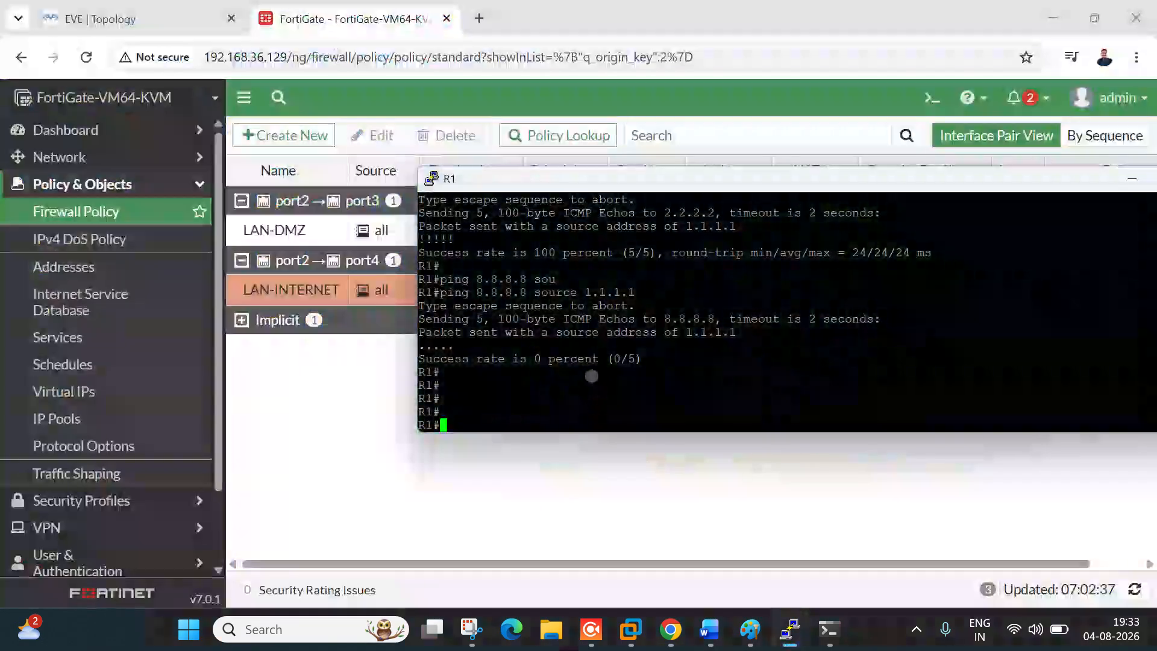
key("Return")
key("Return")
key("Up")
left_click_drag(477, 423, 521, 423)
left_click_drag(591, 422, 653, 424)
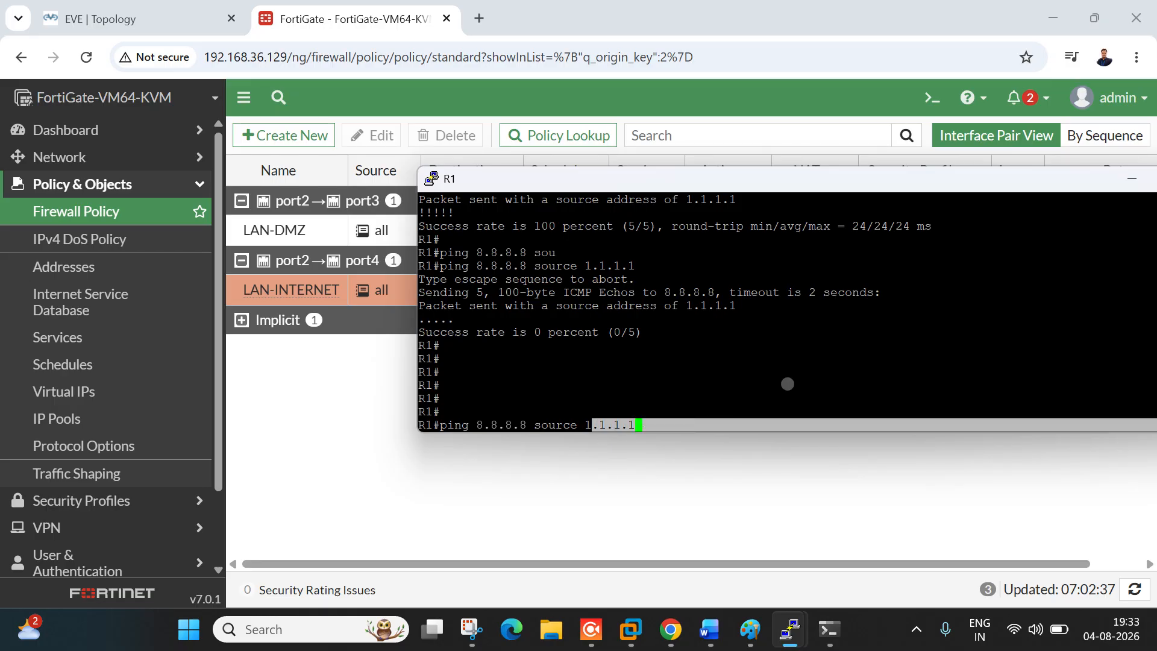
left_click(787, 383)
key("Return")
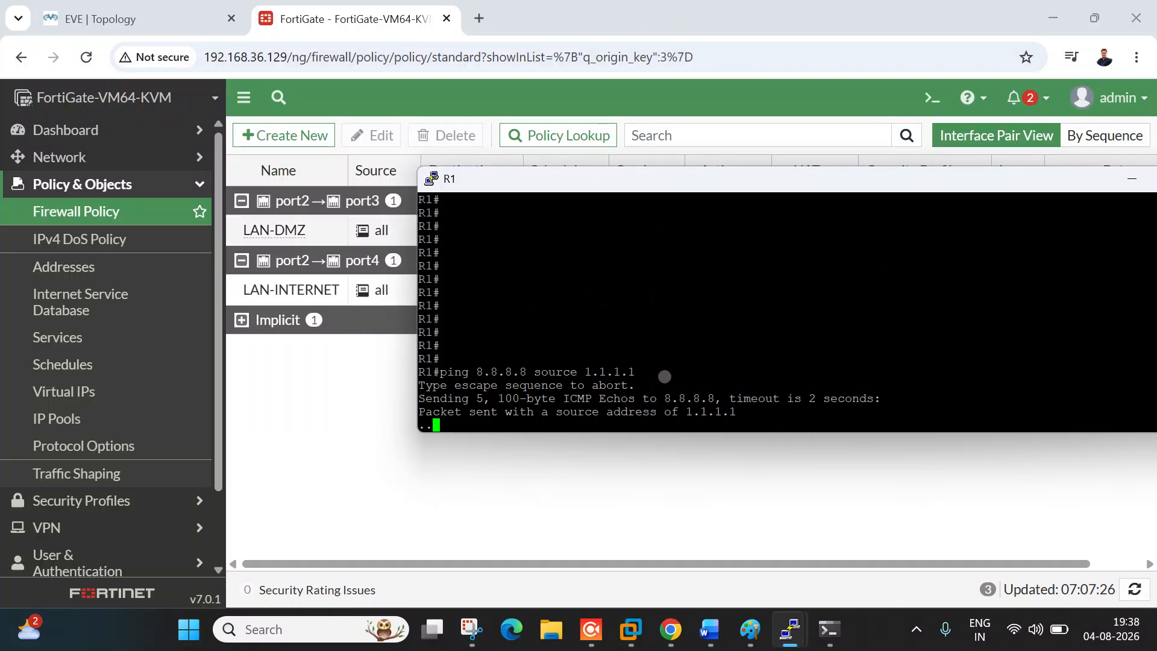
key("ctrl+shift+6")
Step: Ping 8.8.8.8 from R1 without specifying a source address
key("Up")
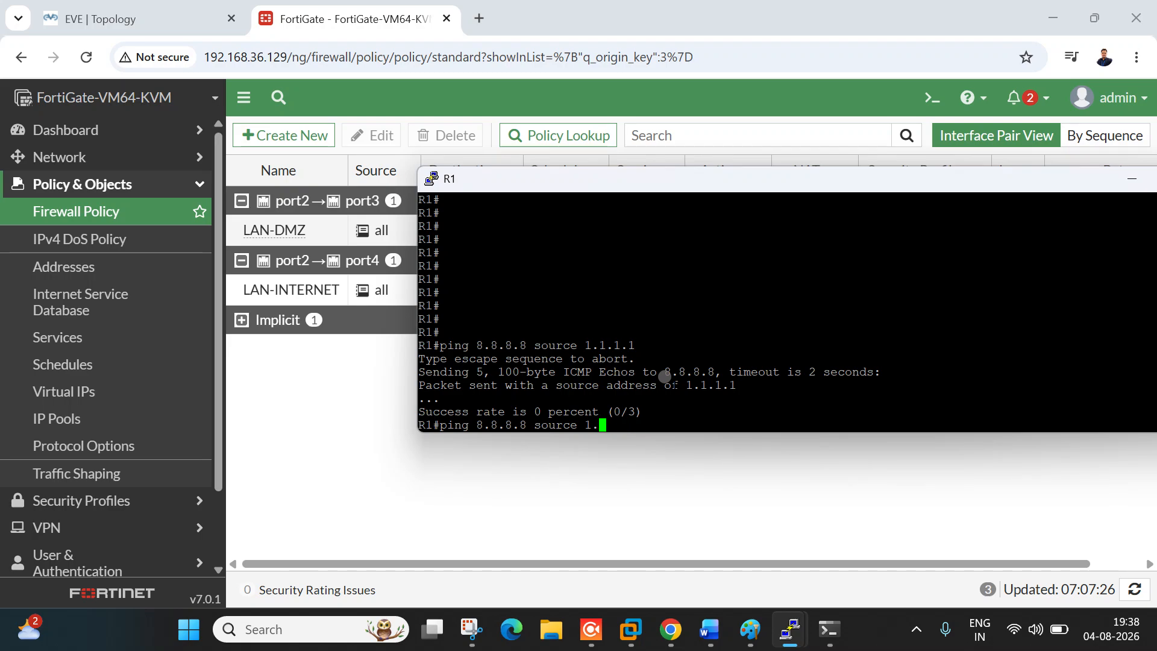
key("Return")
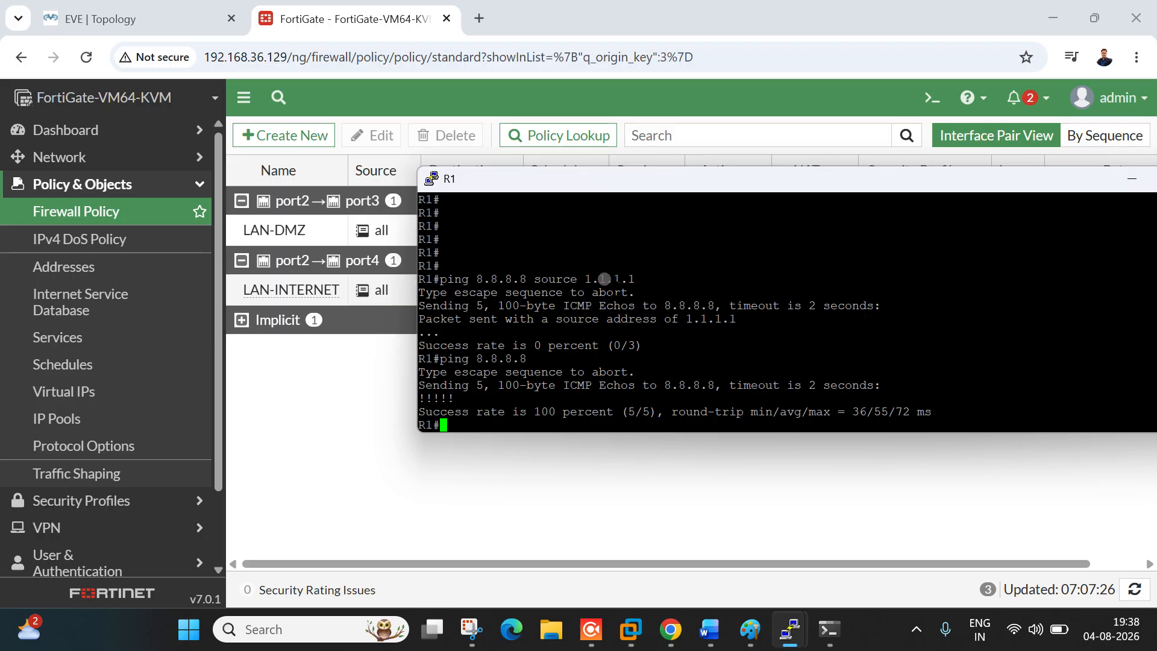
left_click_drag(585, 284, 635, 281)
left_click(108, 19)
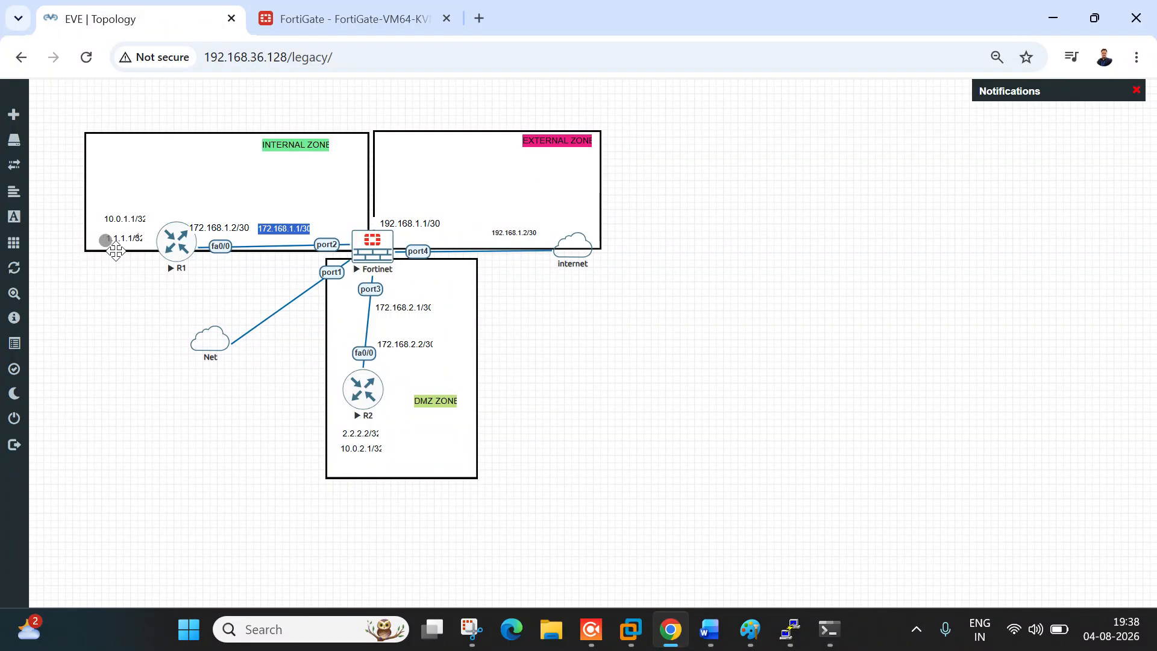
left_click(386, 6)
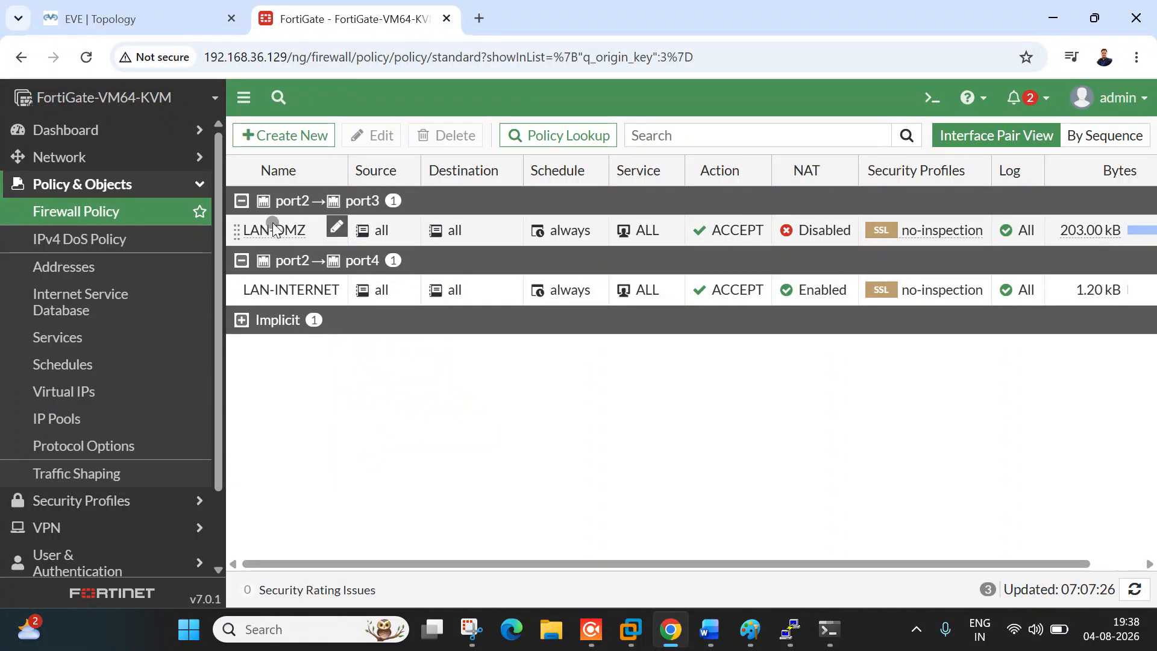
left_click(139, 19)
left_click(382, 7)
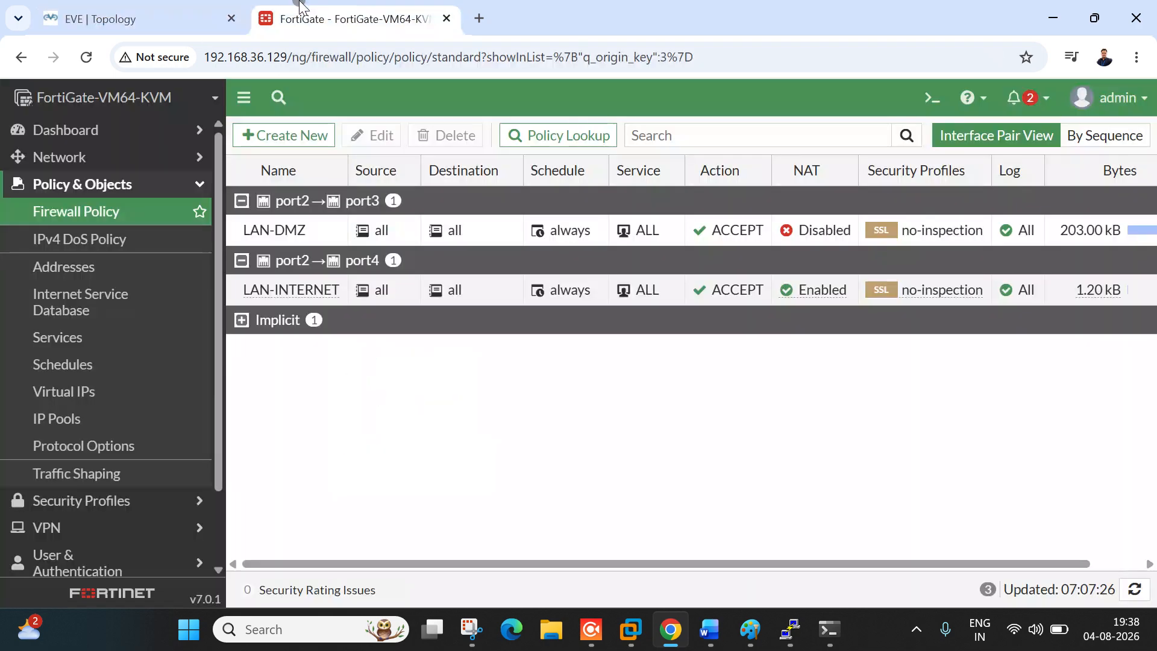
Step: Rerun the ping to 8.8.8.8 from R1, now succeeding 5/5
mouse_move(814, 631)
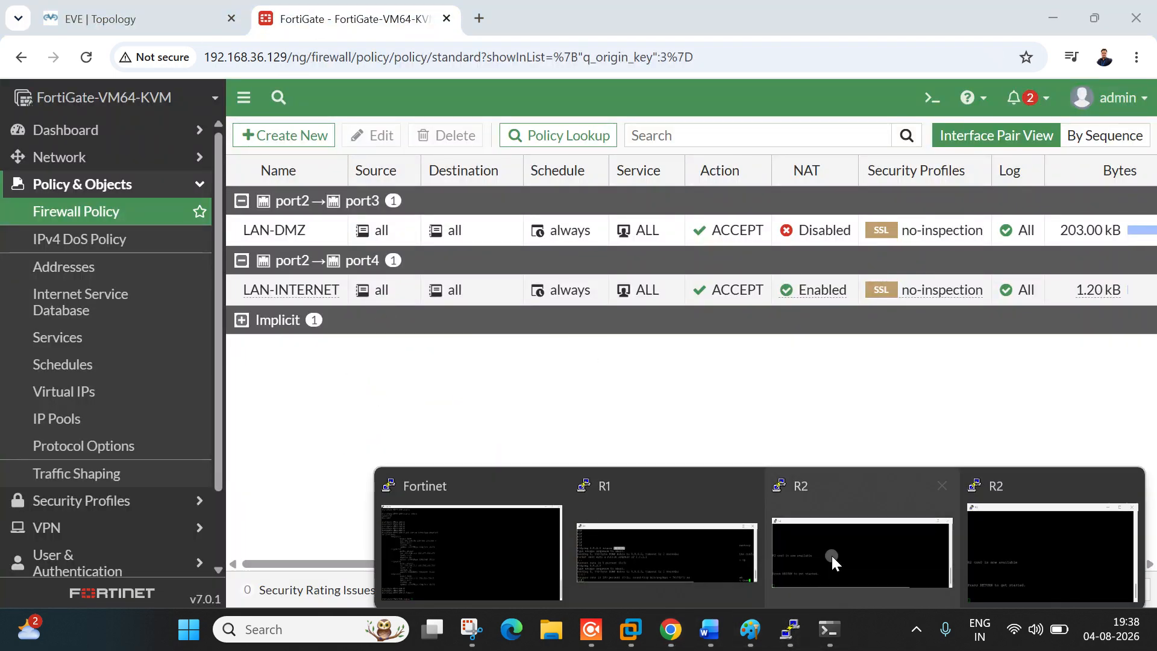
left_click(667, 486)
key("Return")
key("Return")
key("Up")
key("Return")
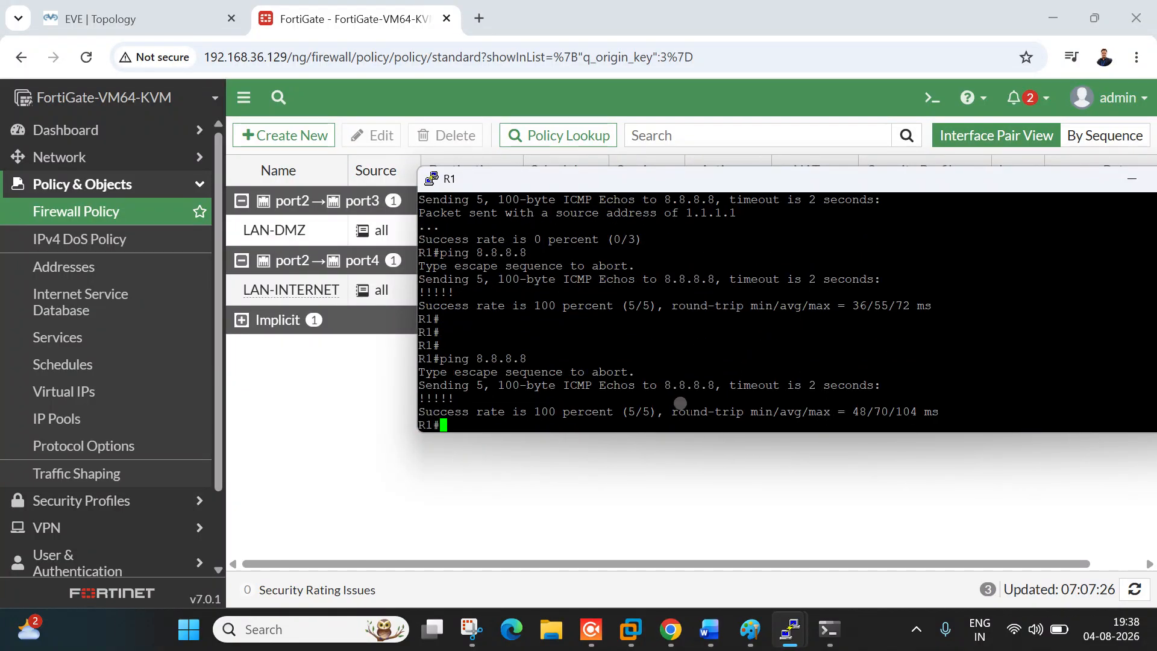
left_click(139, 19)
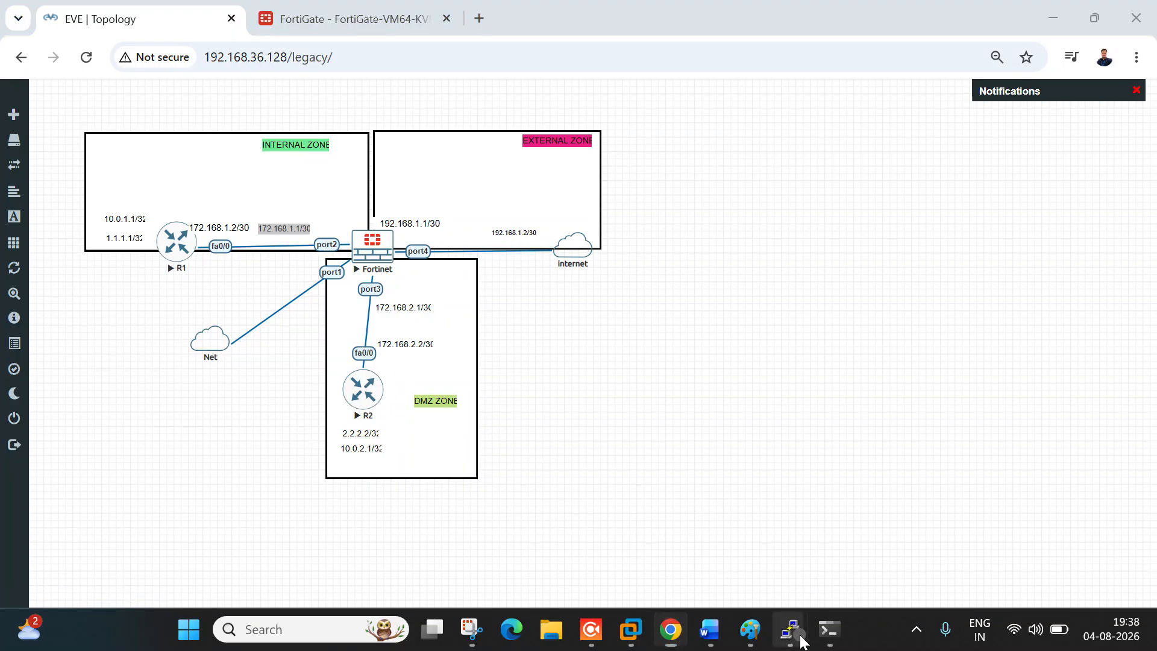
Step: On R2, enter enable mode and ping 8.8.8.8 (0/5 fails), then go back to the FortiGate policy list
mouse_move(790, 629)
left_click(1010, 548)
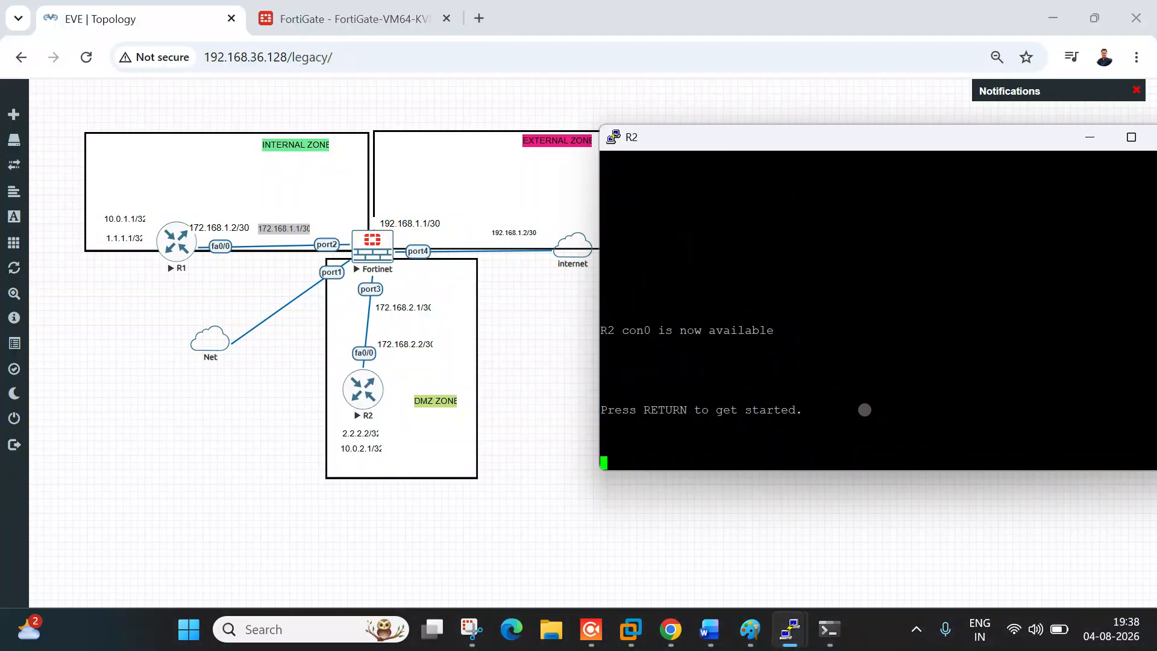
key("Return")
key("Return")
key("Return")
key("Return")
key("Return")
key("Return")
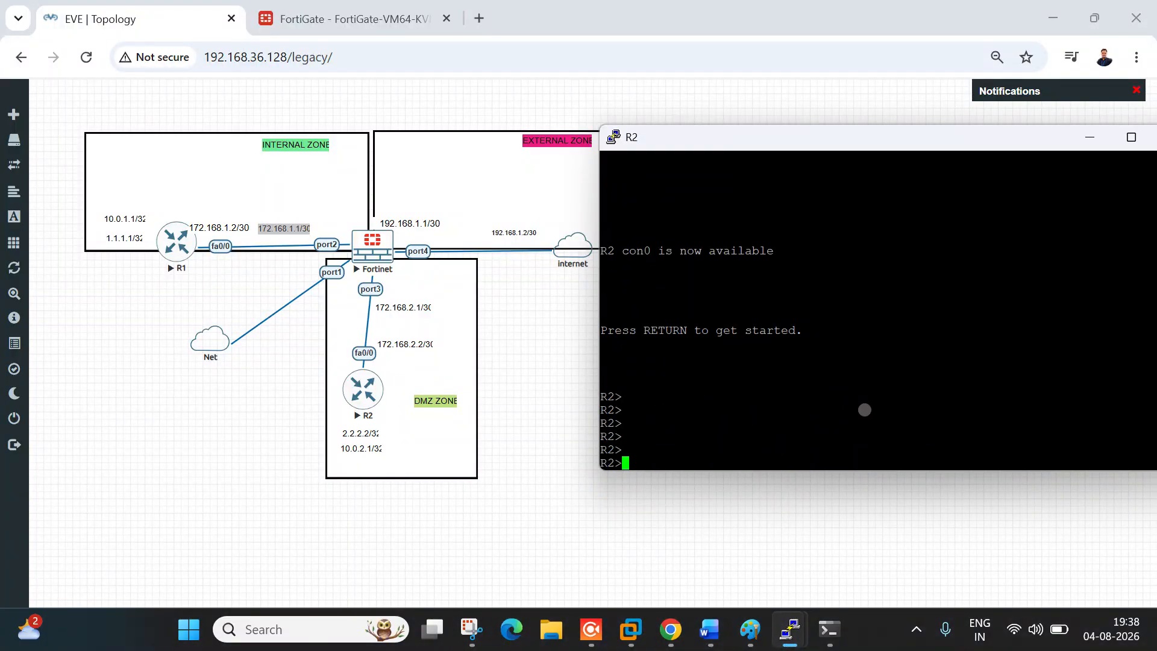
type("en")
key("Tab")
key("Return")
key("Return")
key("Return")
key("Return")
key("Return")
key("Return")
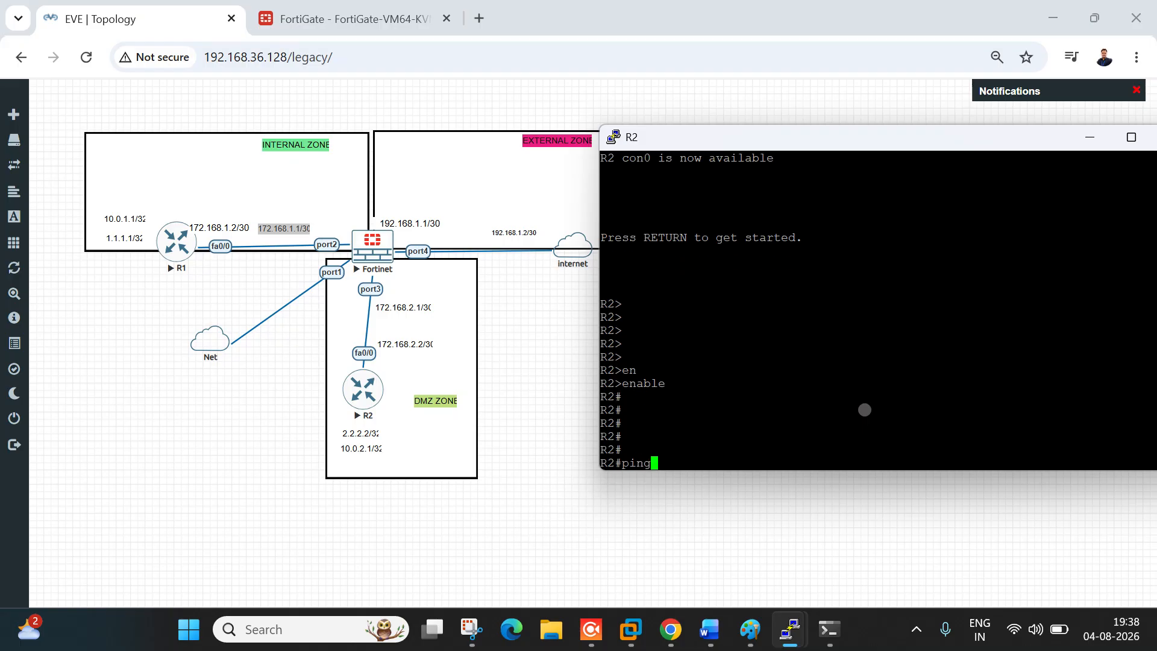
key("Return")
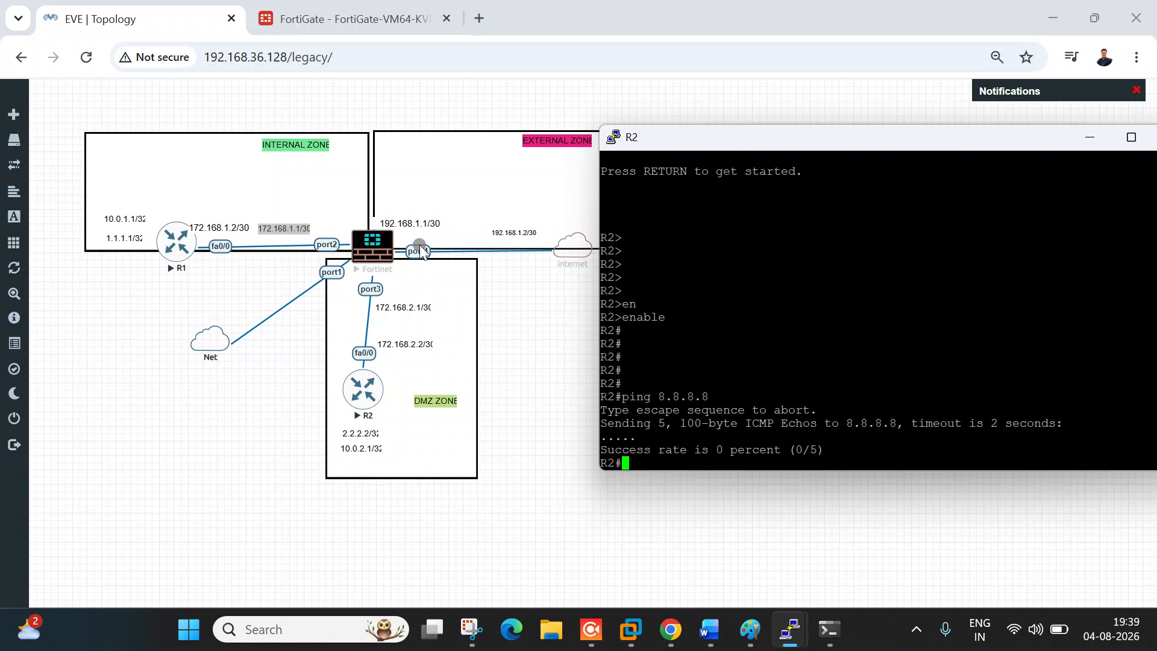
left_click(393, 14)
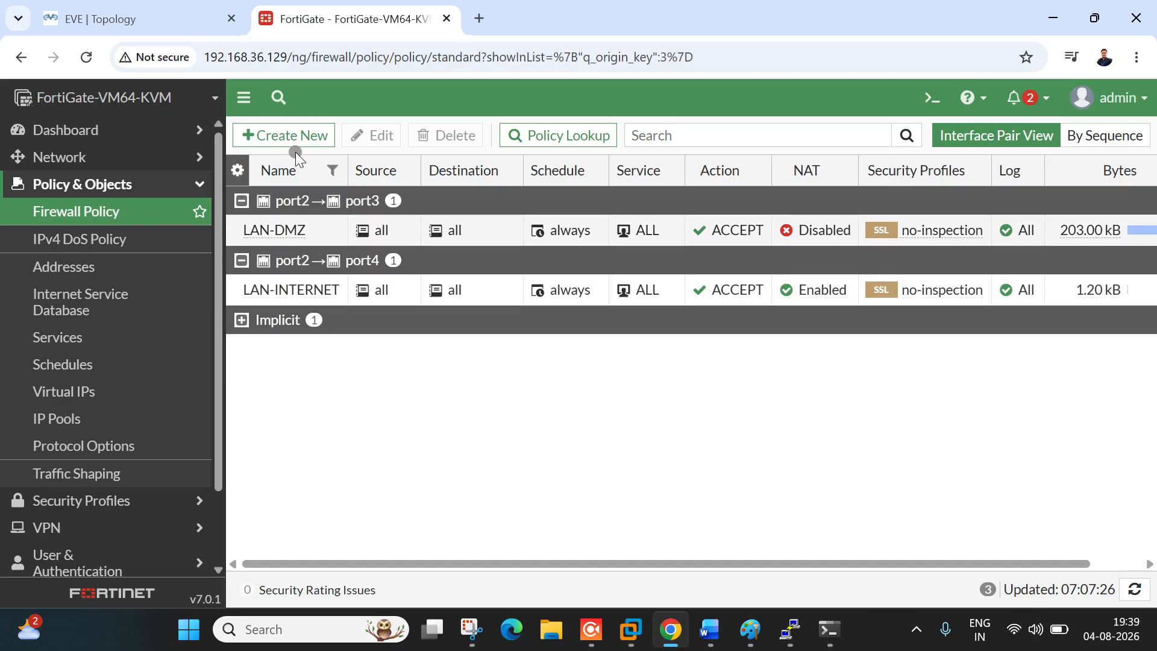
left_click(288, 136)
Step: Name the policy 'dmz to internet' with incoming port3, outgoing port4 and source all
left_click(416, 191)
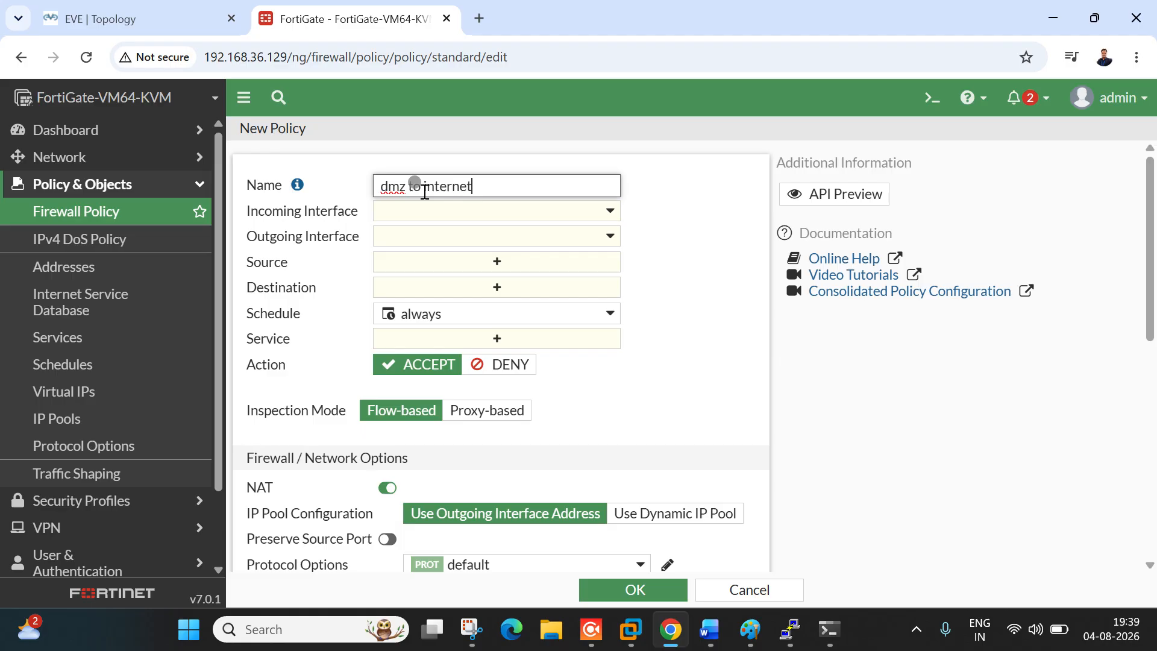
left_click(427, 206)
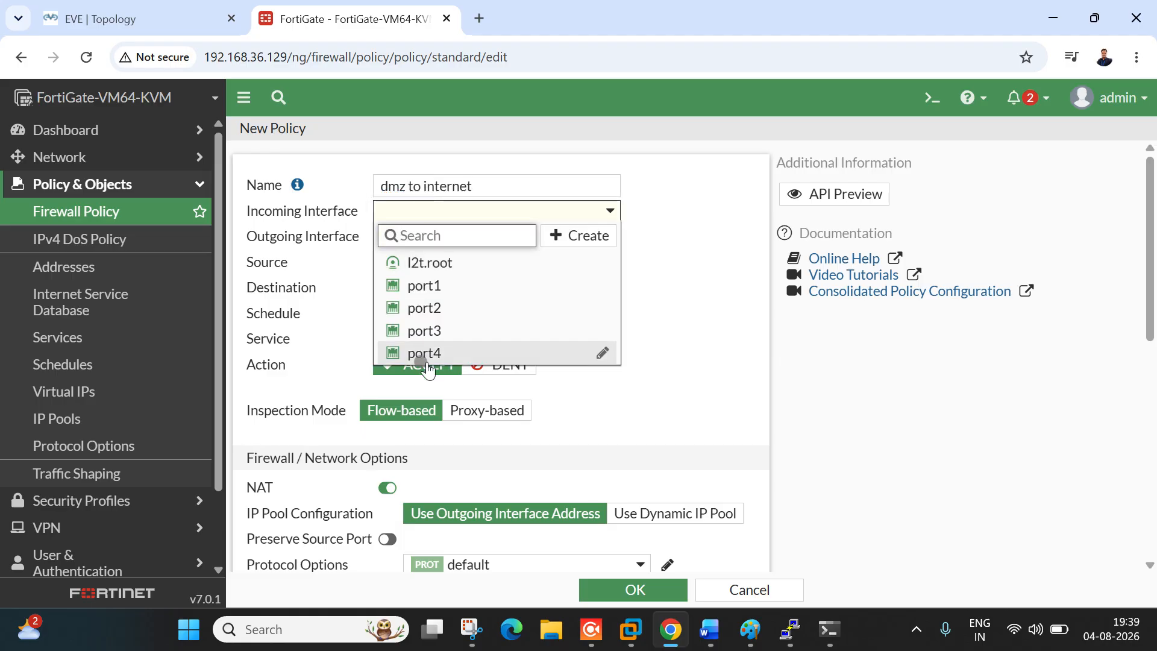
left_click(443, 335)
left_click(498, 237)
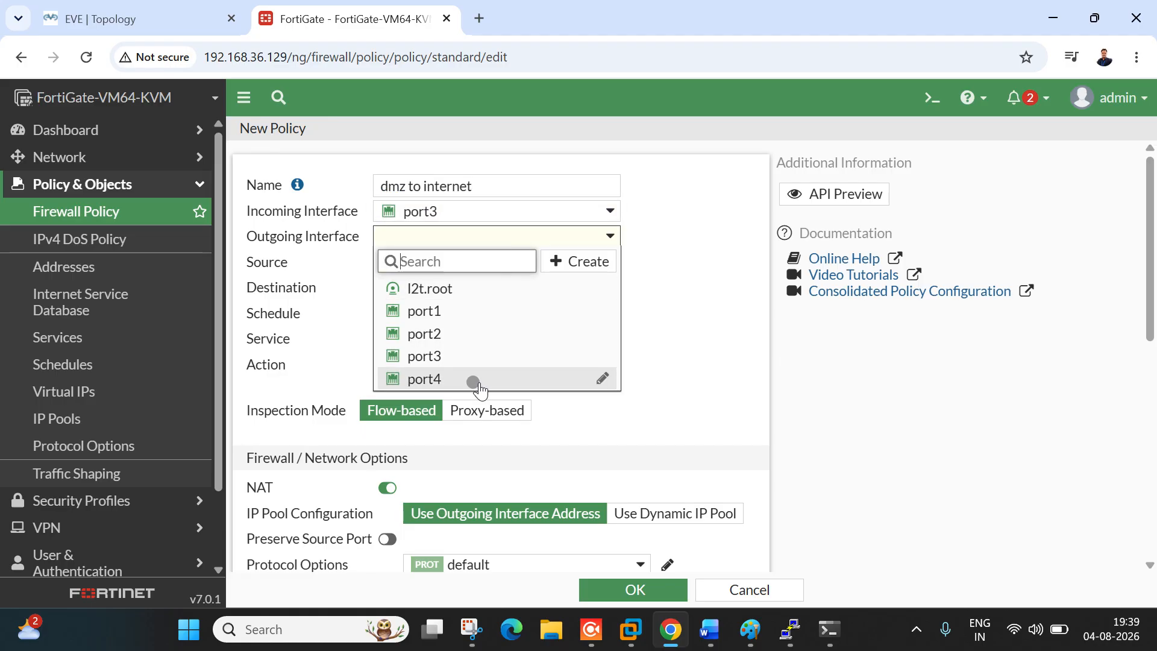
left_click(474, 380)
left_click(495, 262)
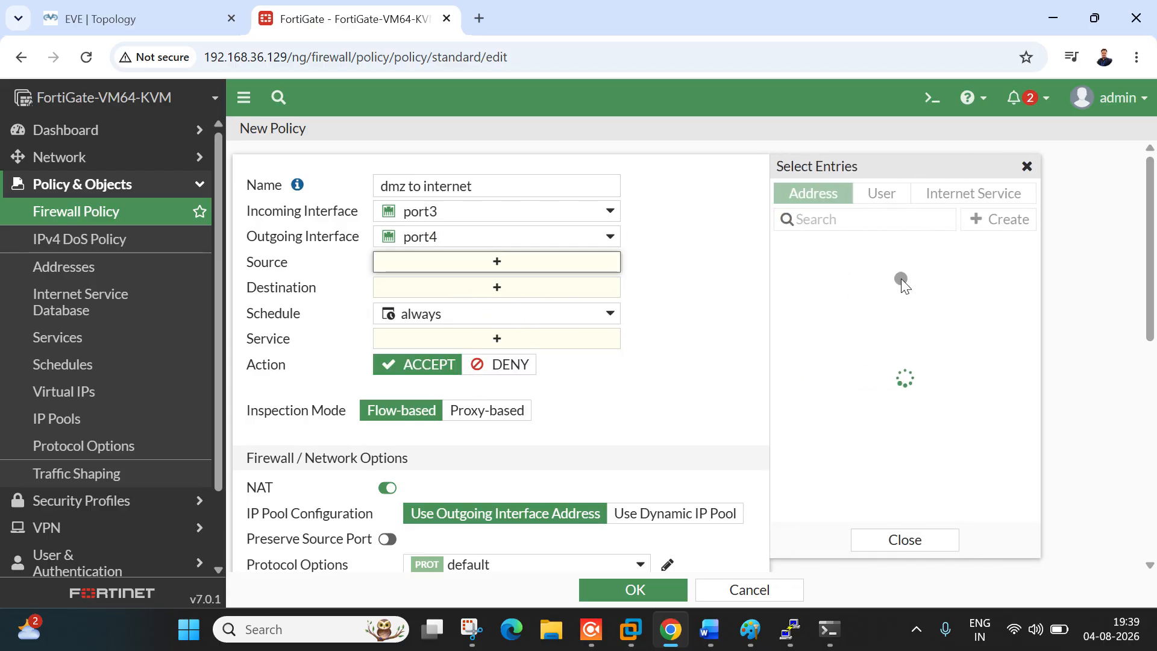
left_click(855, 268)
Step: Set destination all, service ALL and logging to all sessions, then save the policy
left_click(495, 305)
left_click(844, 269)
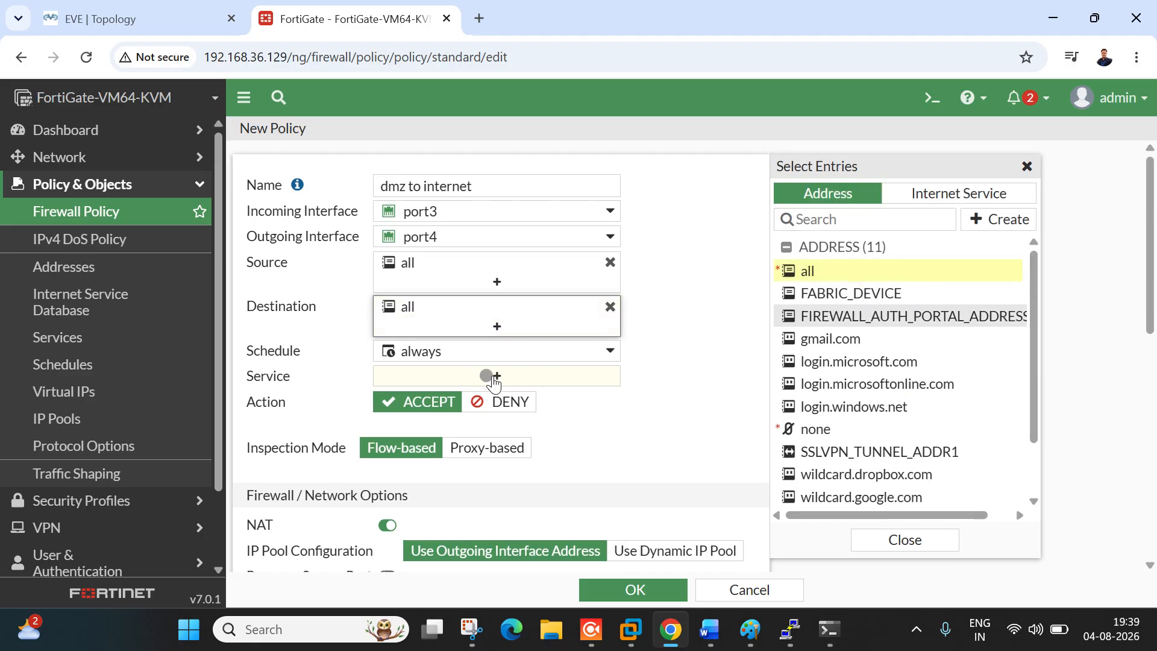
left_click(474, 375)
left_click(855, 265)
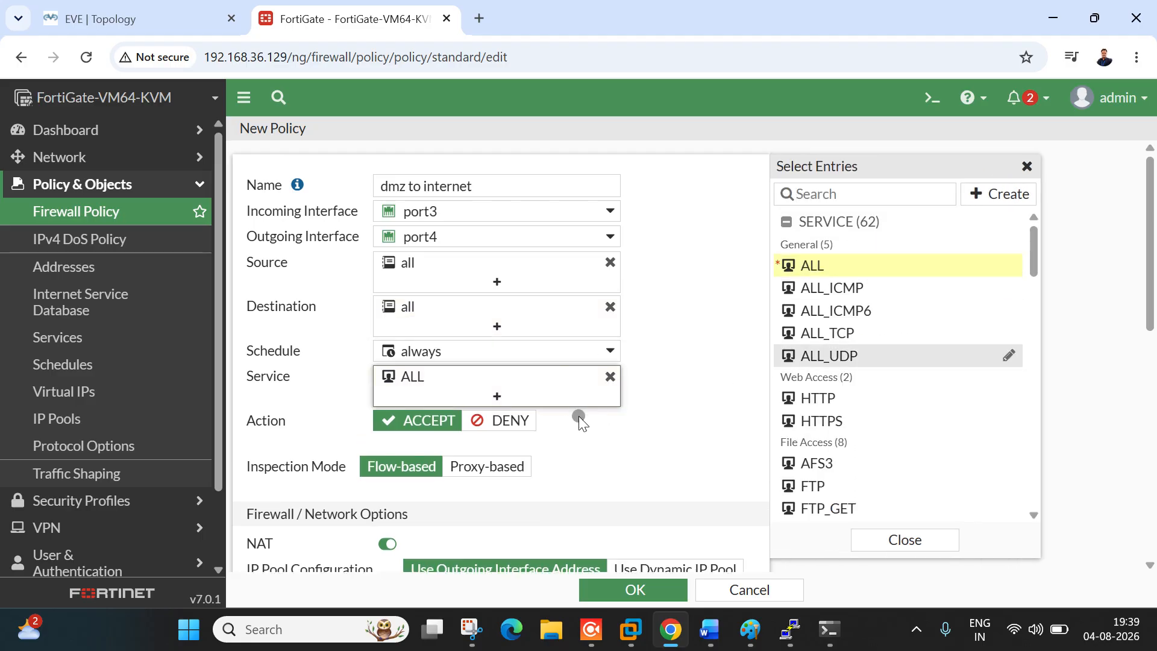
scroll(492, 399, "down", 5)
scroll(504, 525, "down", 3)
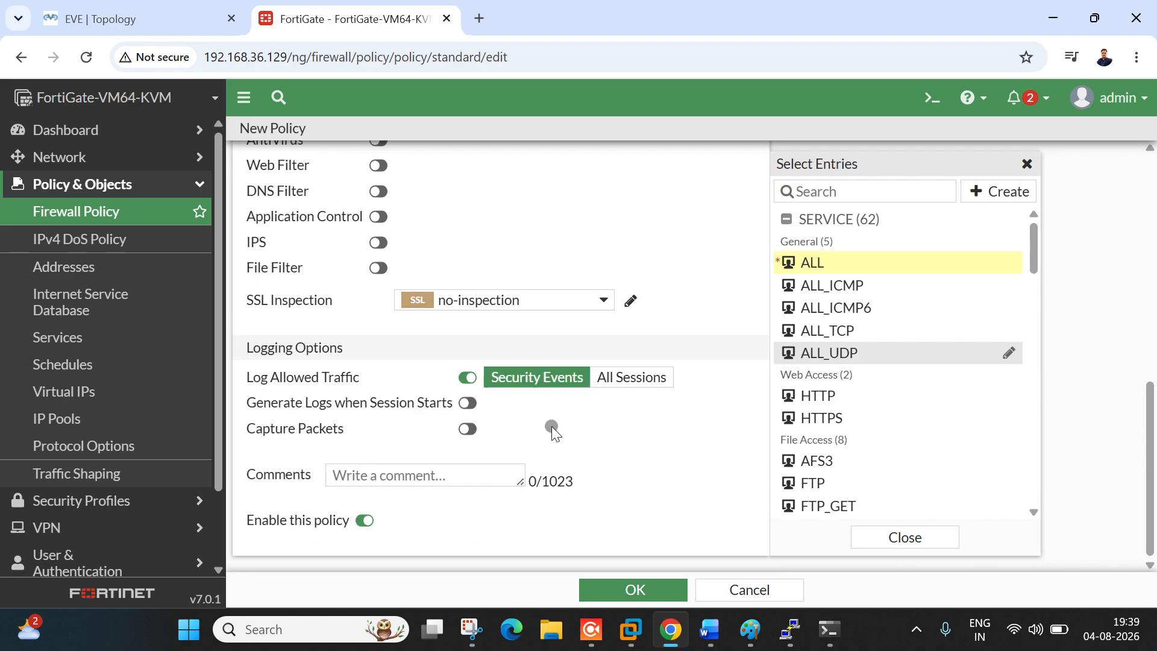
left_click(650, 383)
left_click(639, 588)
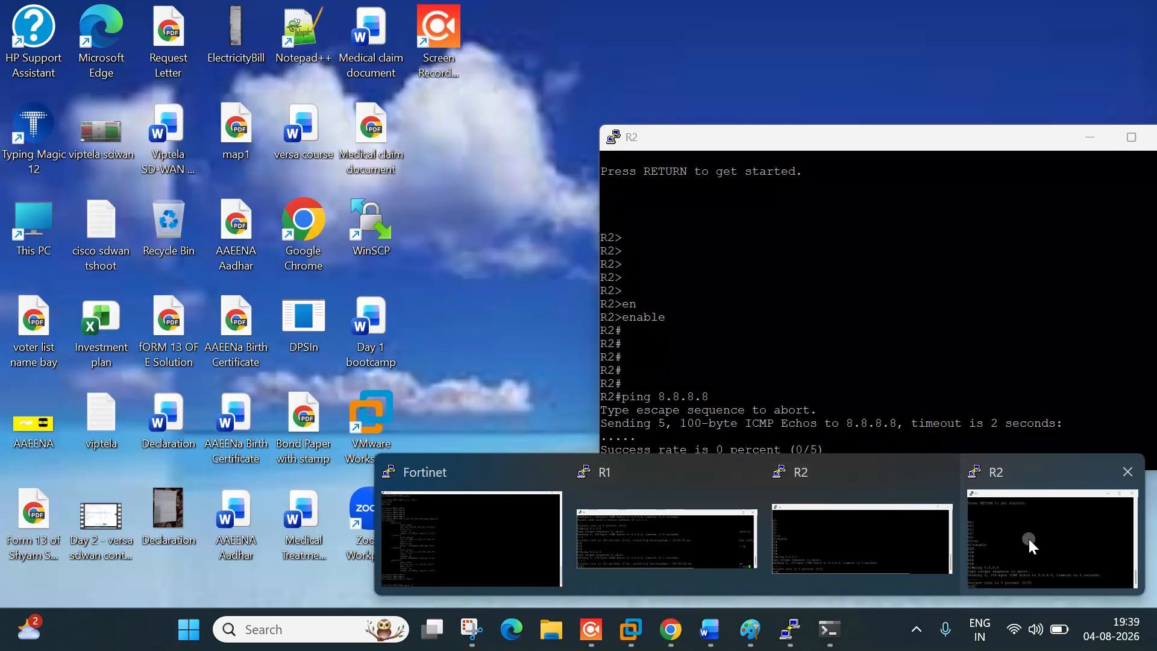
Step: Rerun the ping to 8.8.8.8 from R2, confirm success, and return to the EVE topology
left_click(1028, 546)
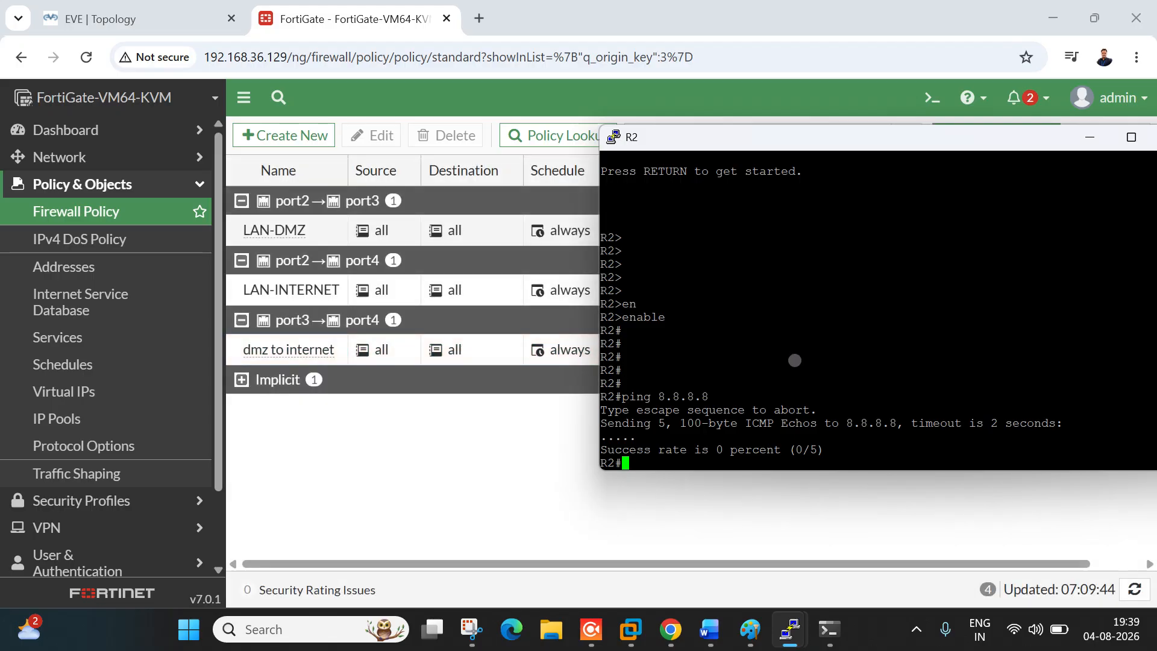
key("Up")
key("Return")
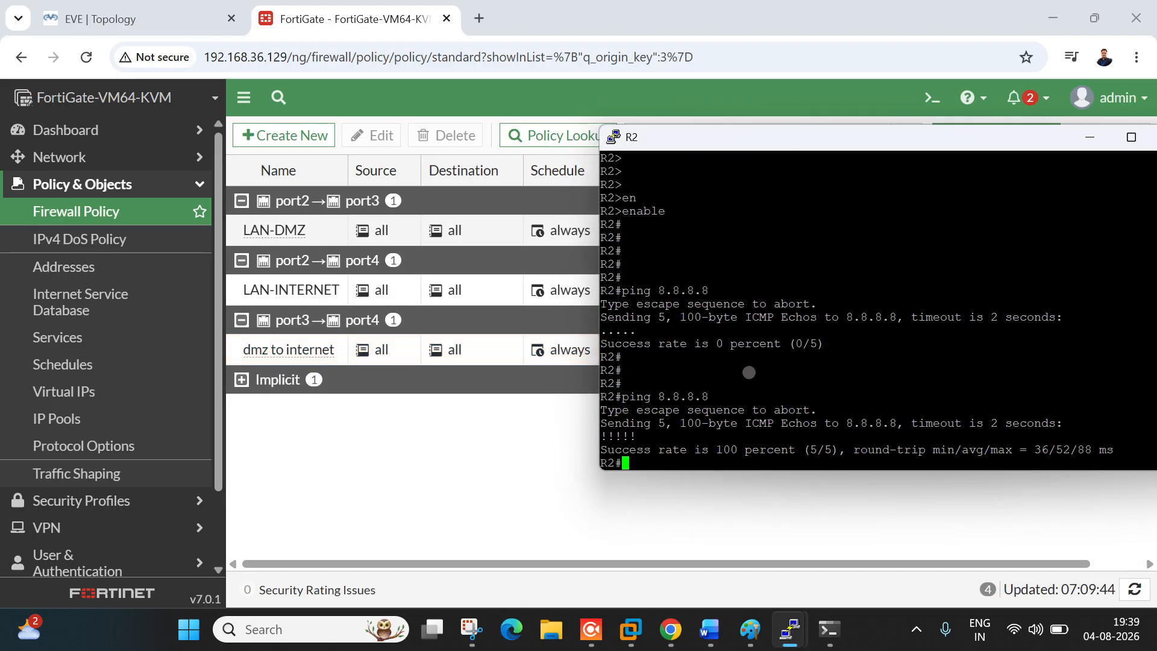
key("Up")
key("Return")
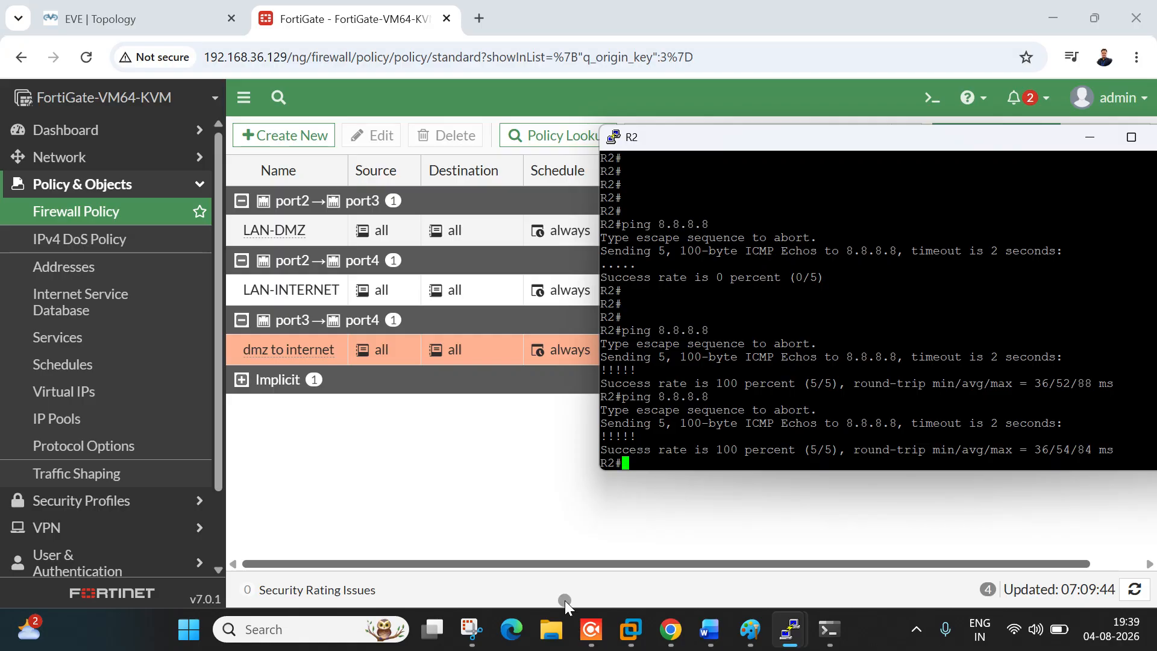
left_click(580, 540)
left_click(99, 19)
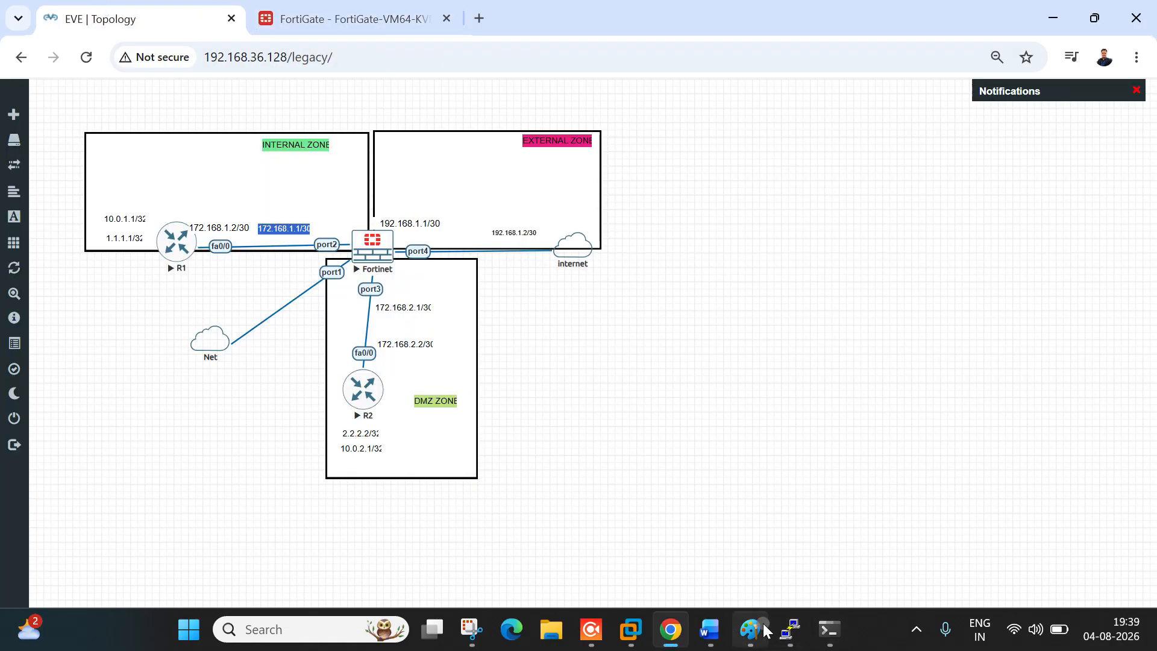
Step: Highlight agenda item 4, the LAN-to-DMZ policy, in yellow in the session notes
left_click(709, 630)
left_click(331, 301)
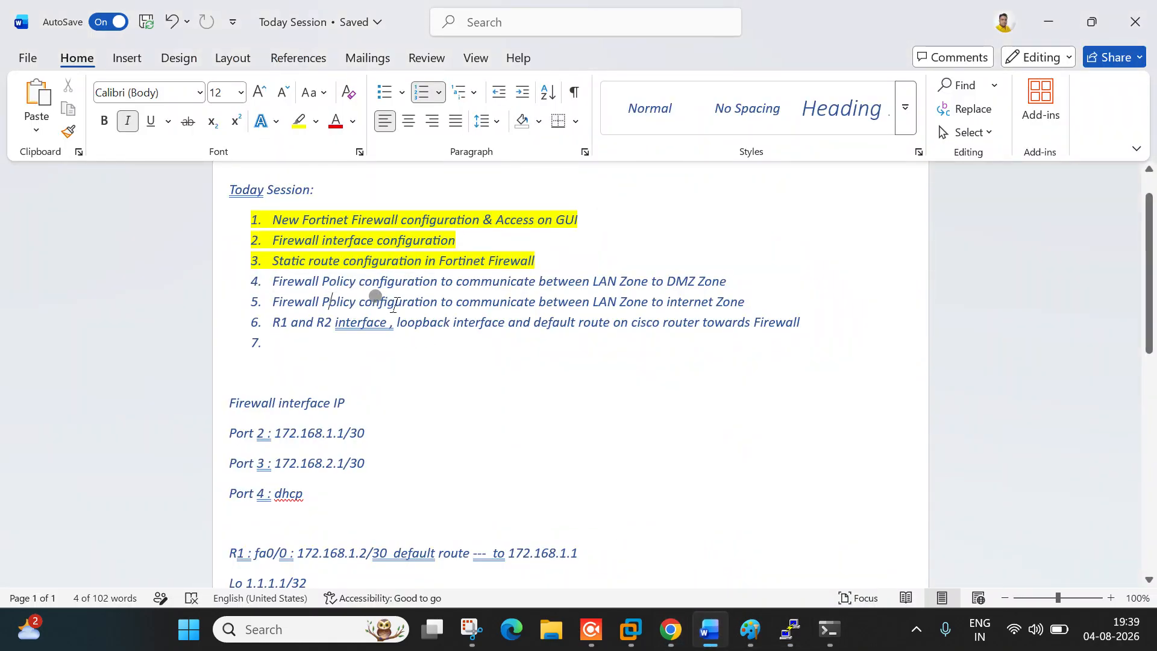
left_click_drag(280, 282, 730, 274)
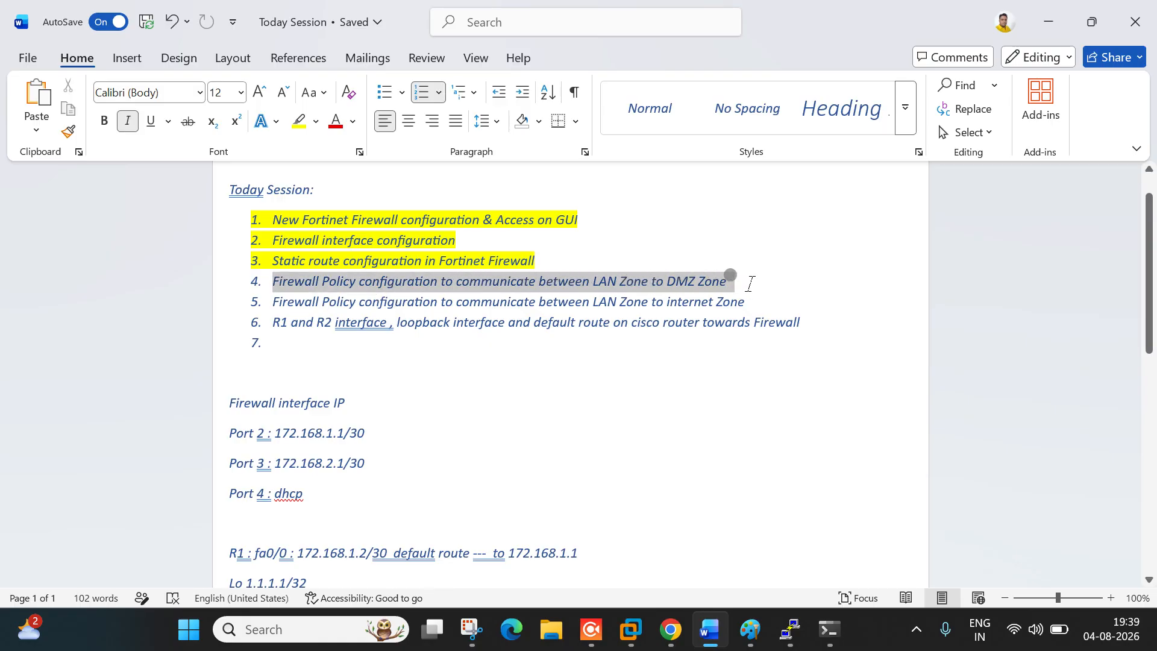
left_click(299, 121)
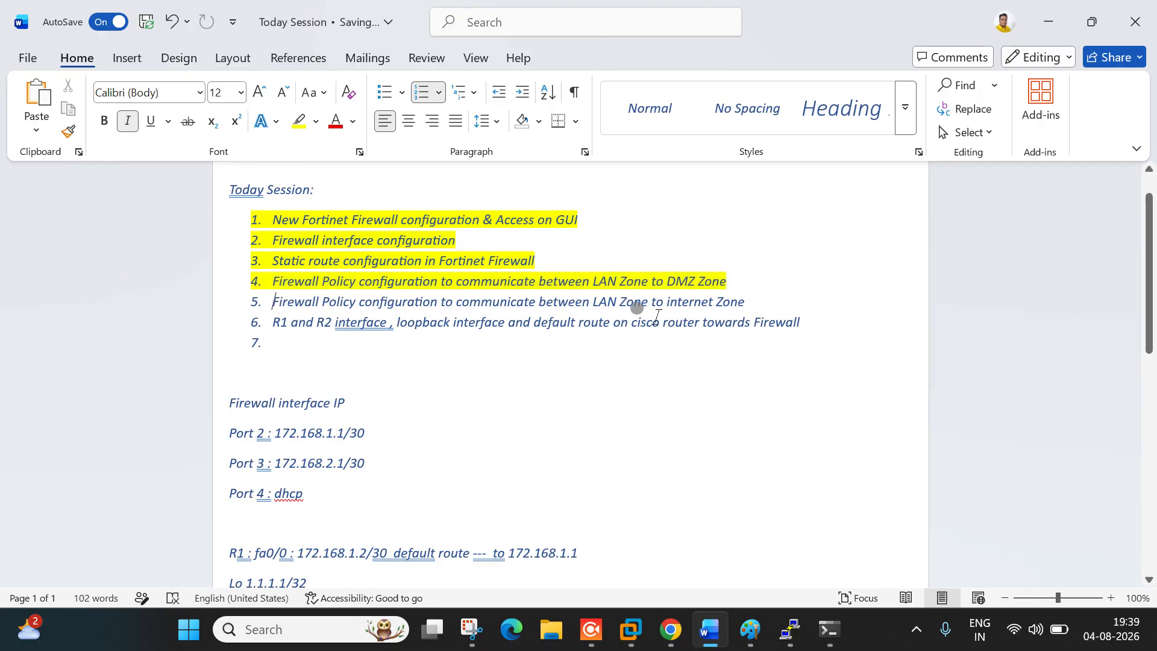
Step: Highlight the LAN-to-internet part of item 5 in yellow and minimize Word
left_click(750, 302)
left_click_drag(692, 304, 494, 311)
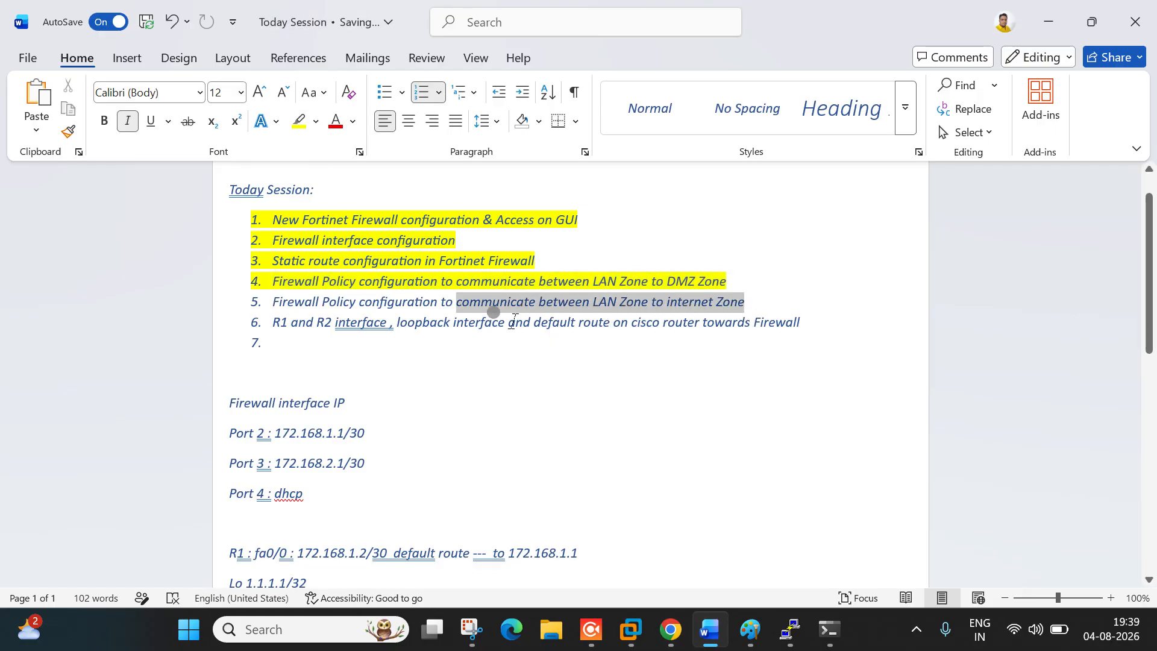
left_click(298, 121)
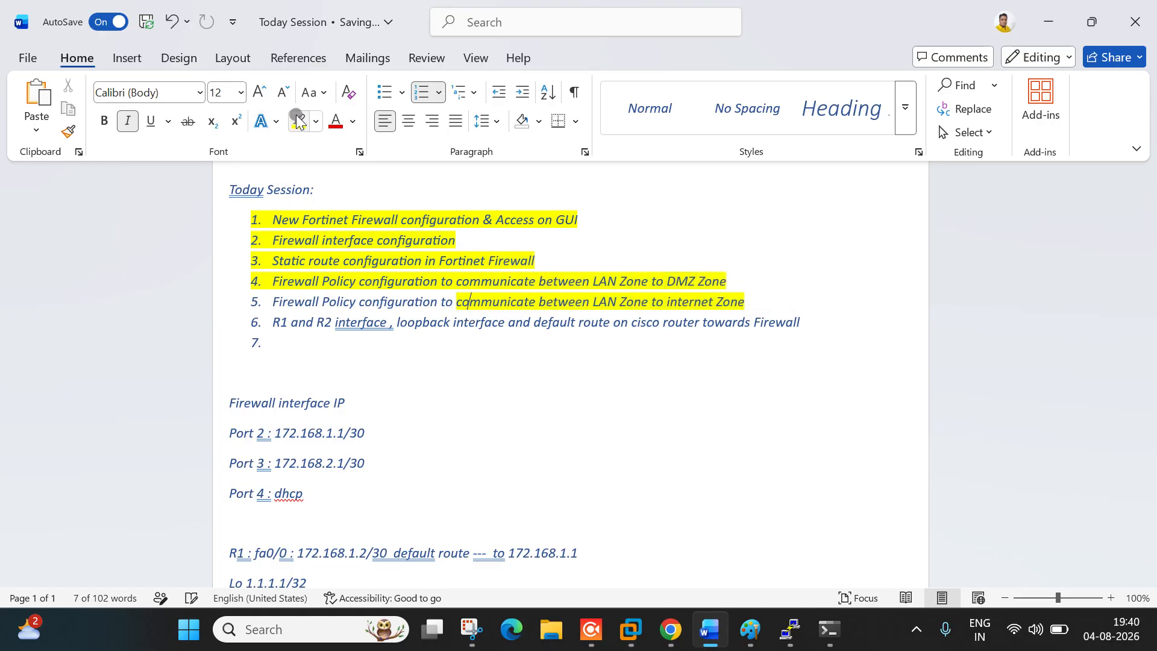
left_click(609, 314)
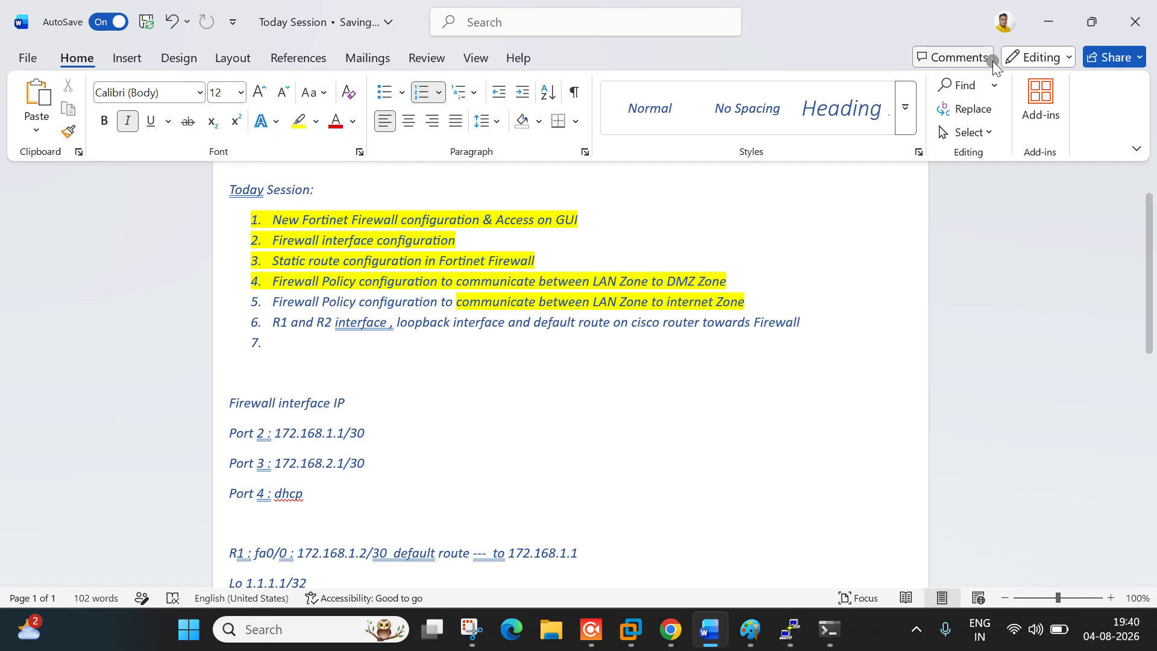
left_click(1048, 22)
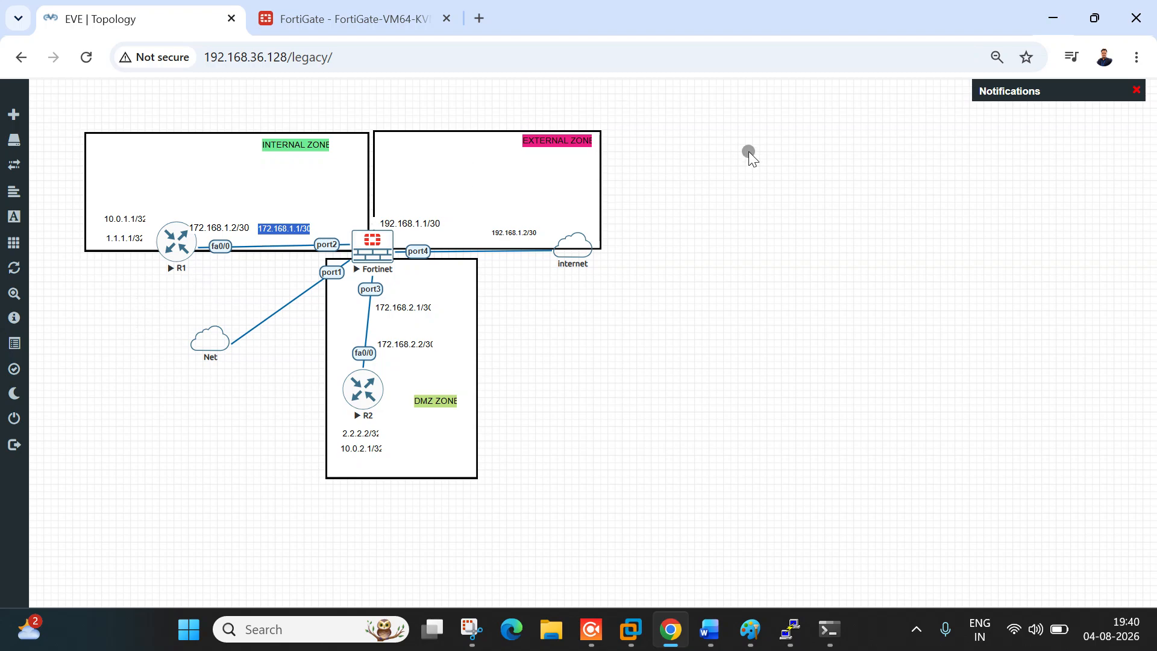
left_click(336, 11)
left_click(198, 19)
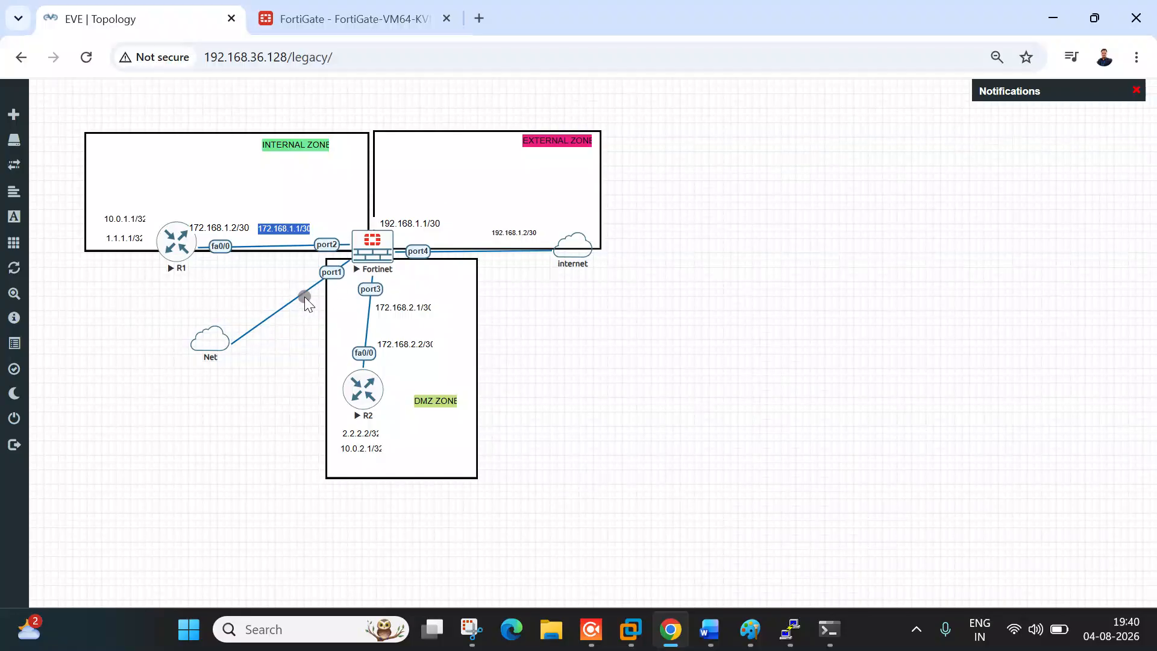
key("ctrl+Tab")
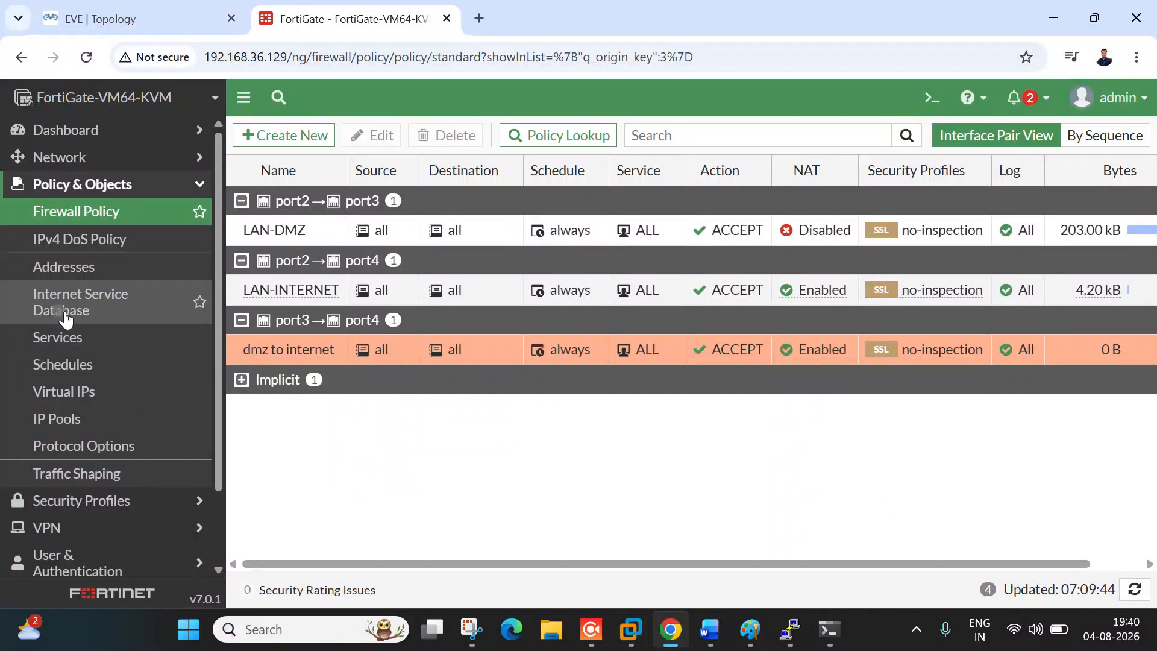
left_click(72, 158)
left_click(85, 184)
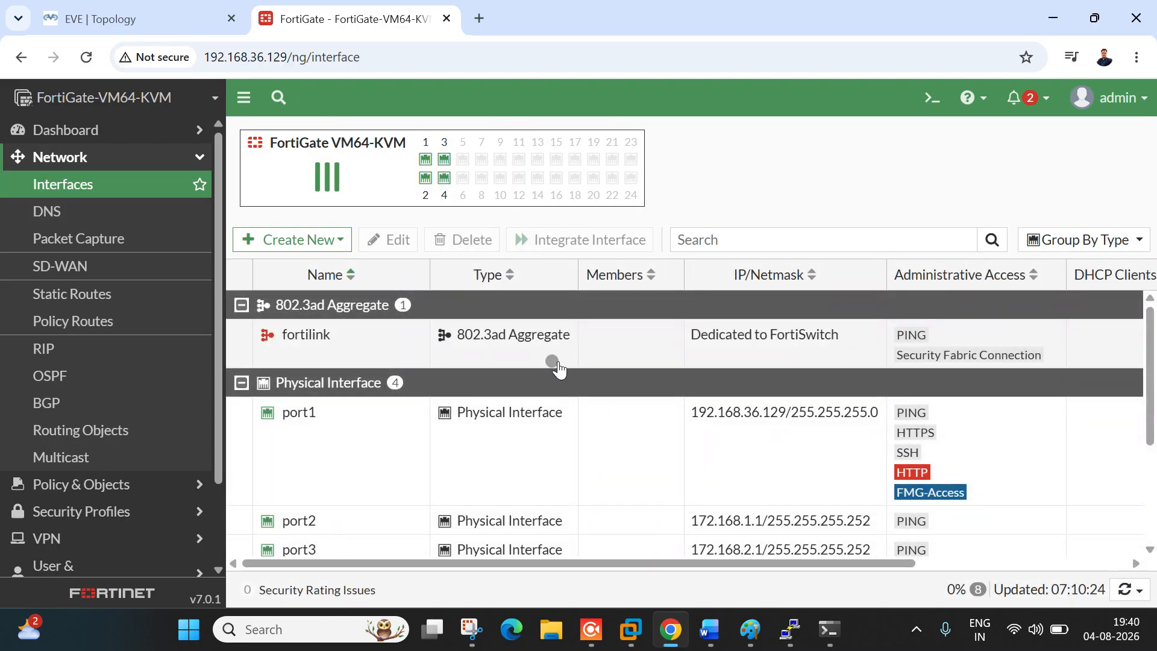
scroll(476, 409, "down", 3)
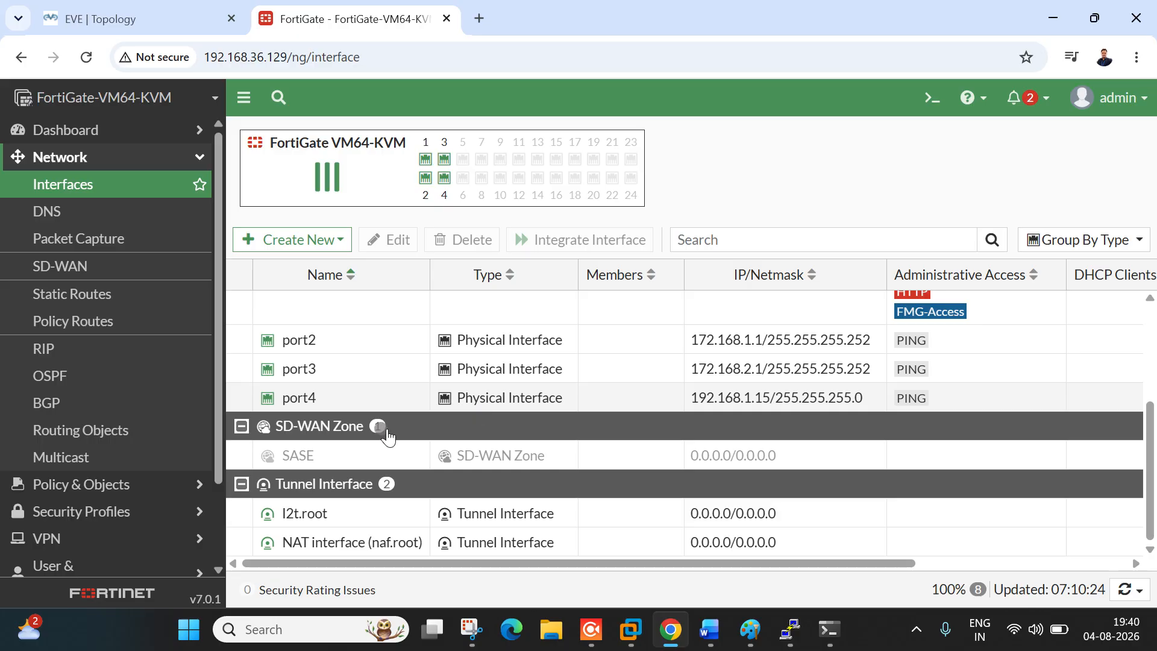
scroll(354, 400, "up", 3)
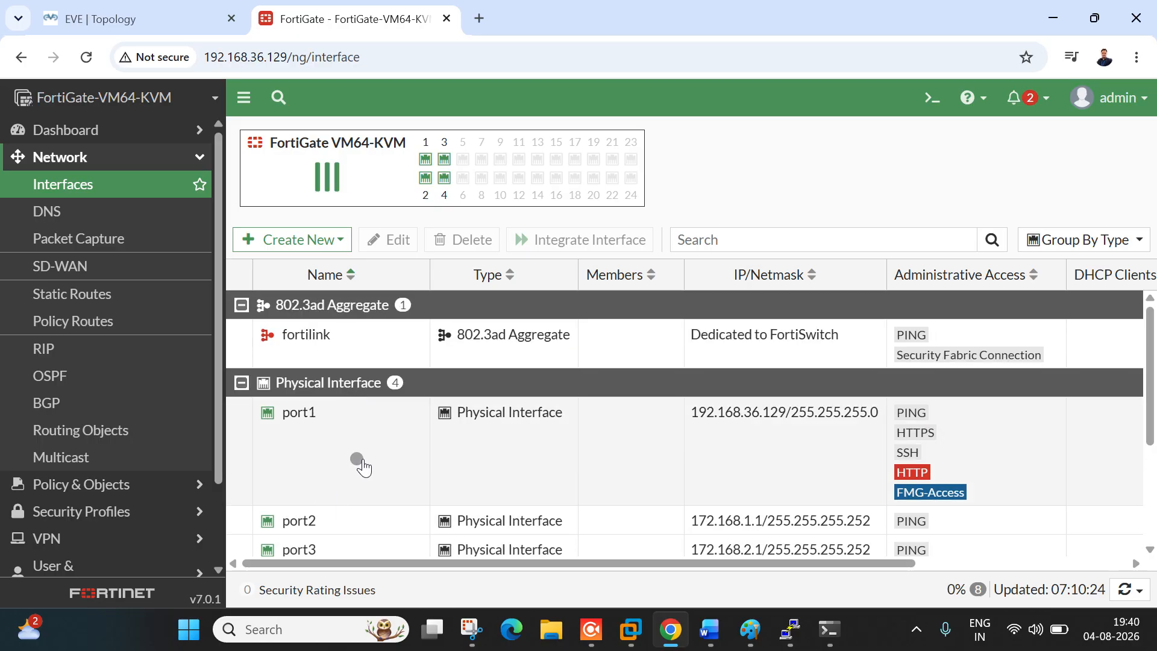
left_click(343, 239)
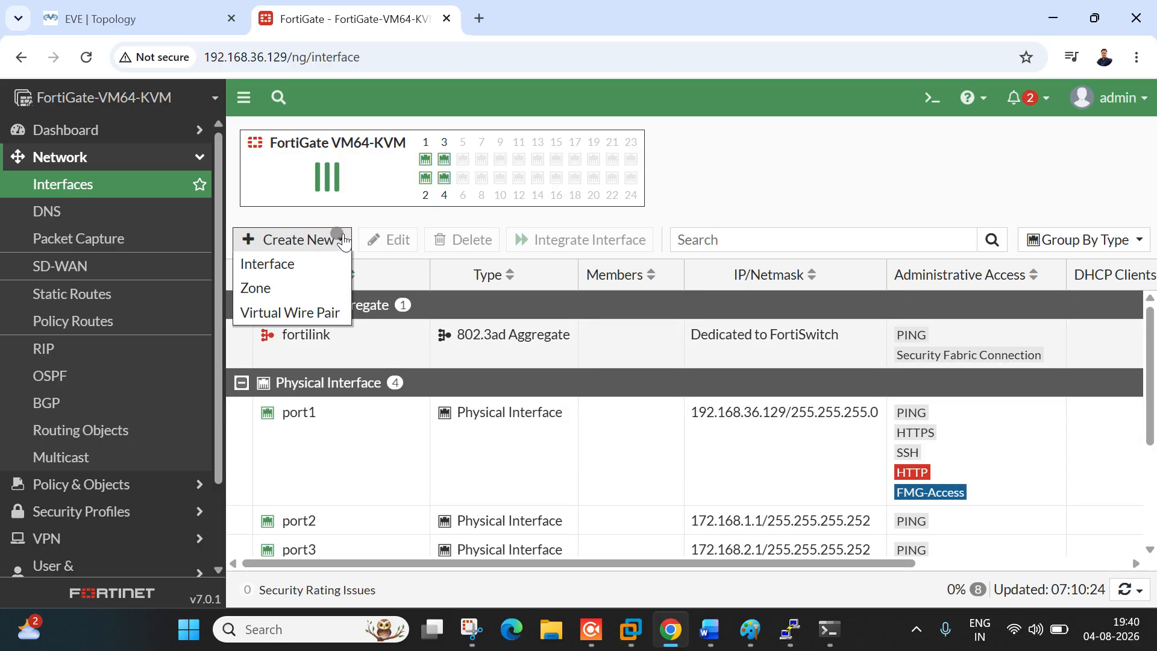
left_click(305, 264)
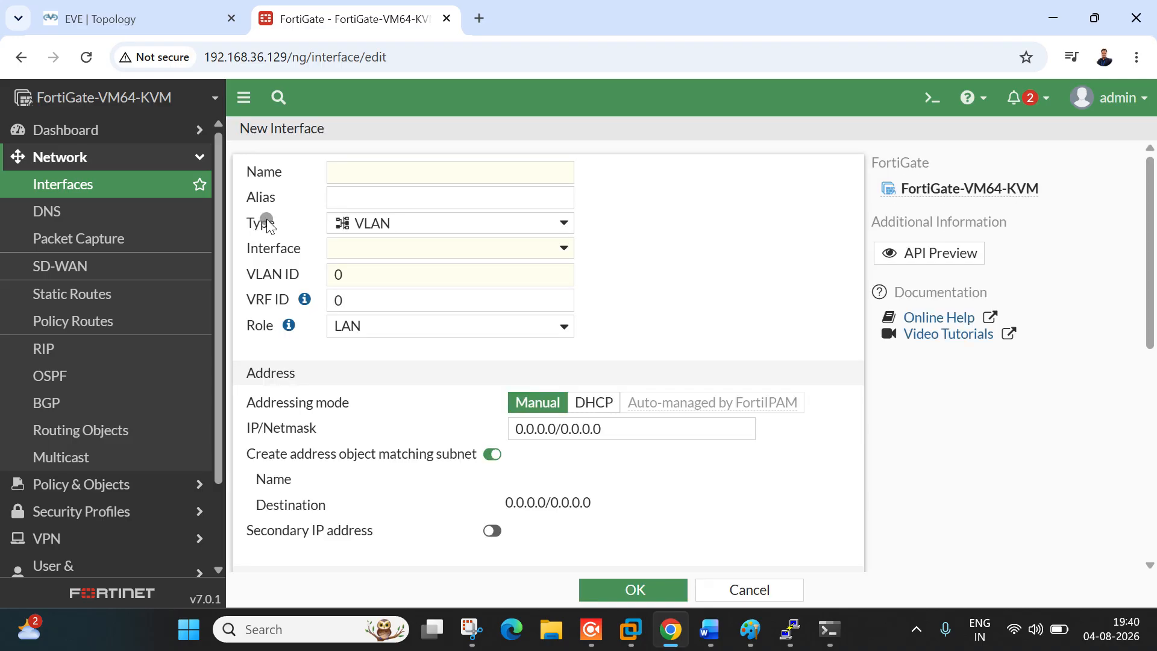
left_click(90, 186)
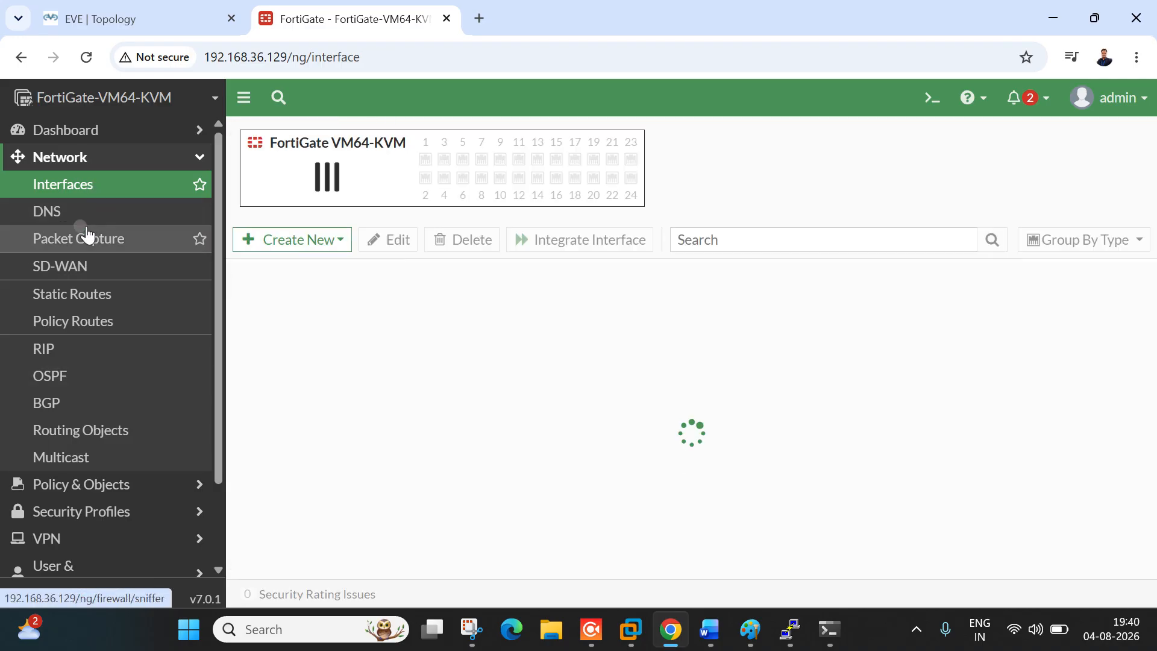
left_click(90, 275)
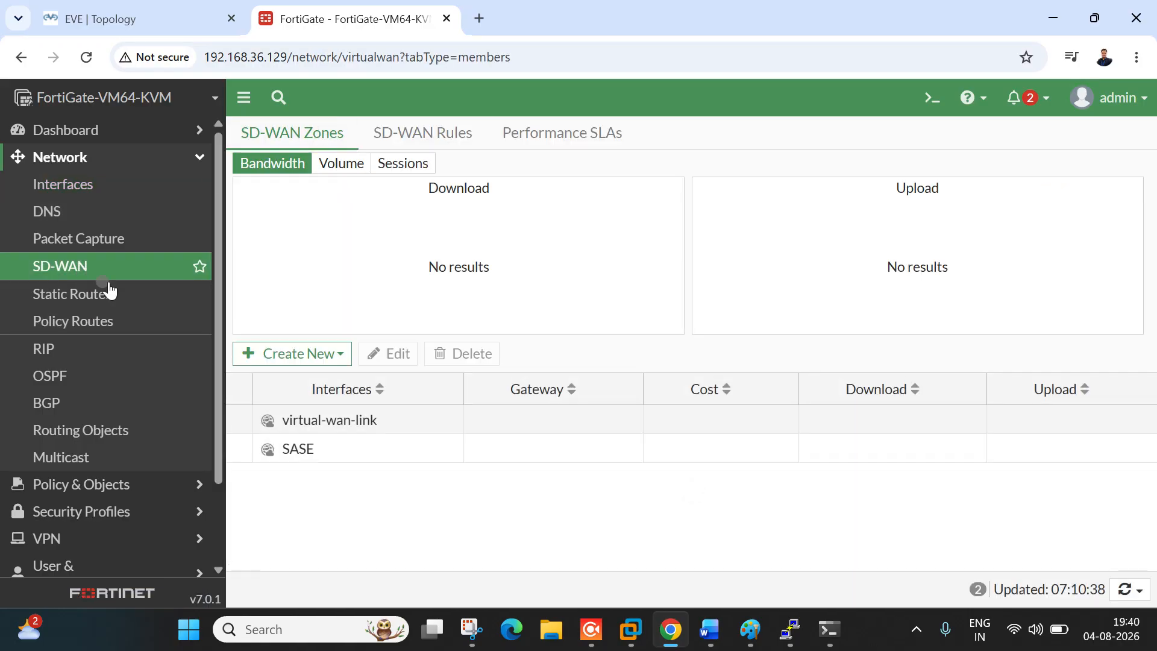
left_click(107, 159)
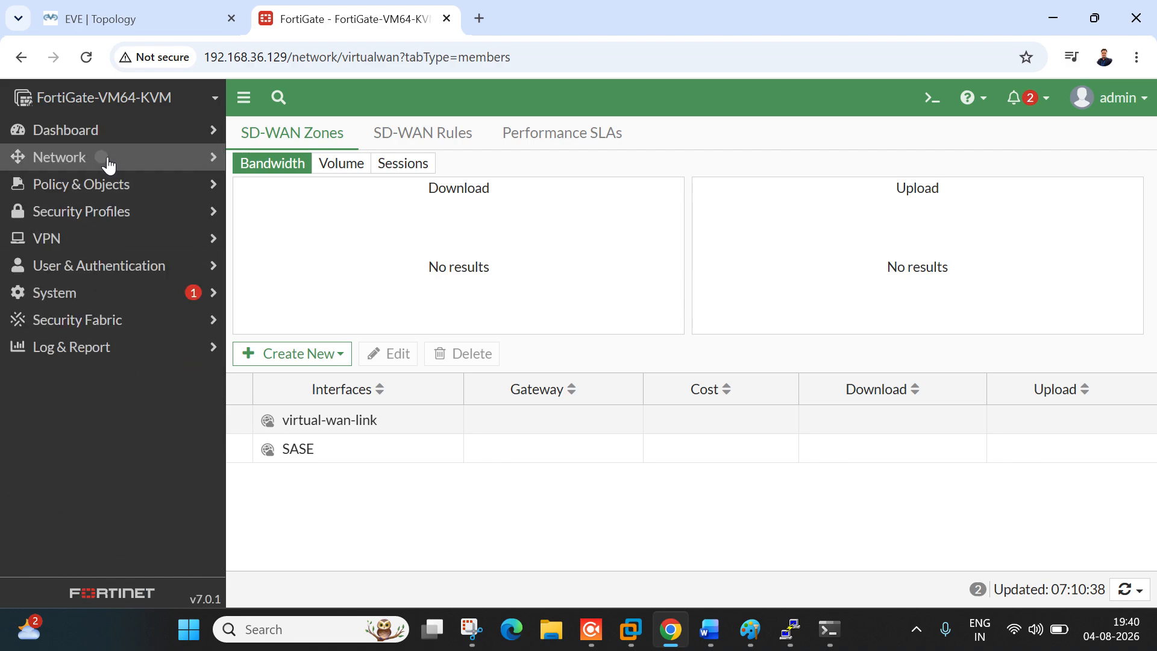
left_click(101, 186)
left_click(103, 184)
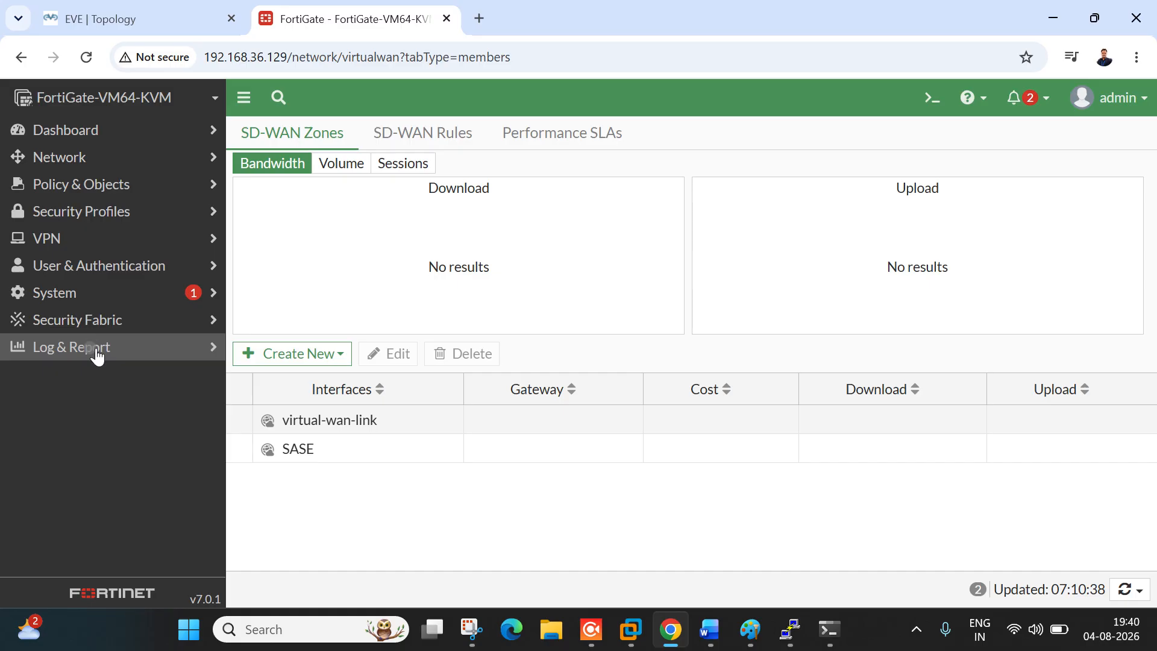
left_click(97, 356)
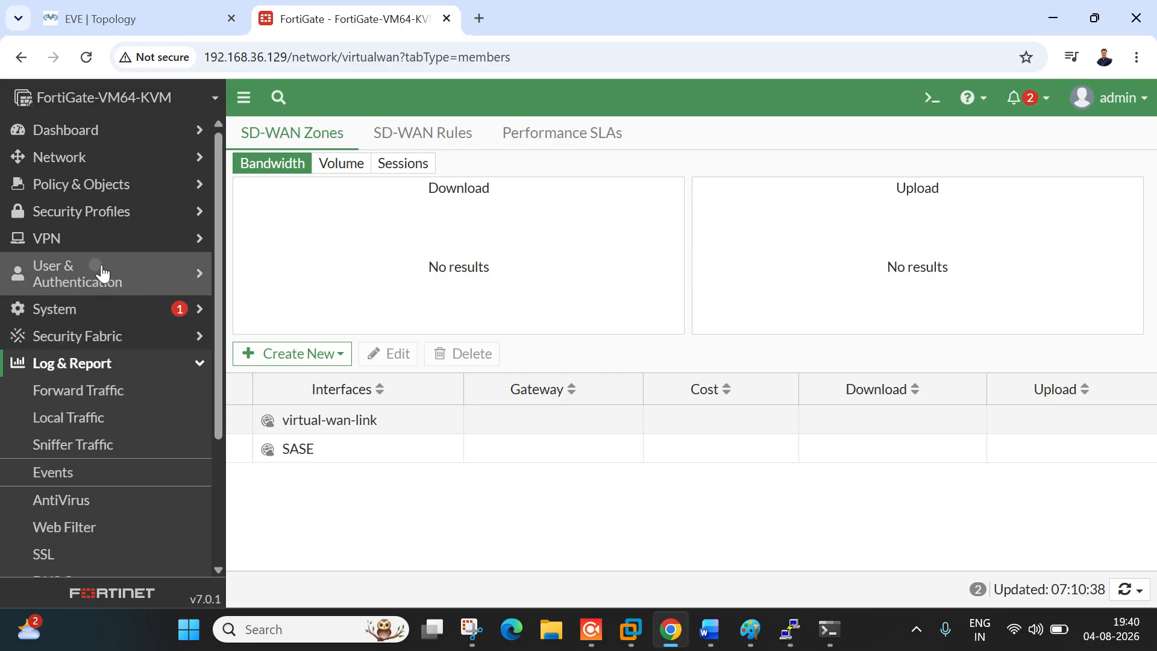
left_click(144, 16)
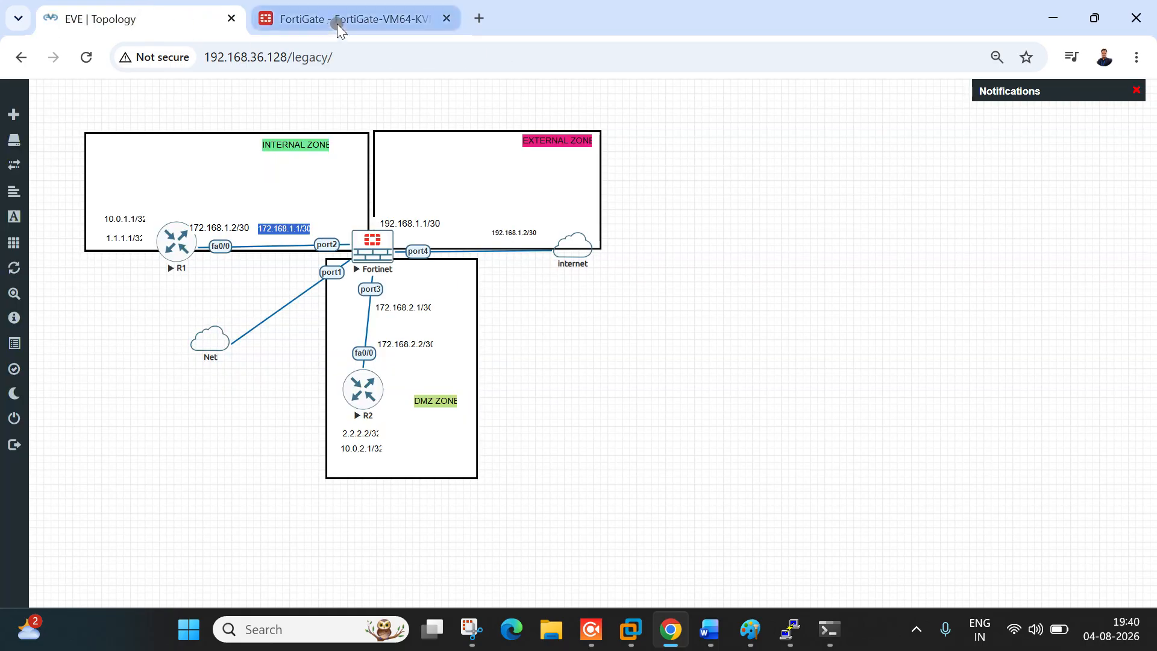